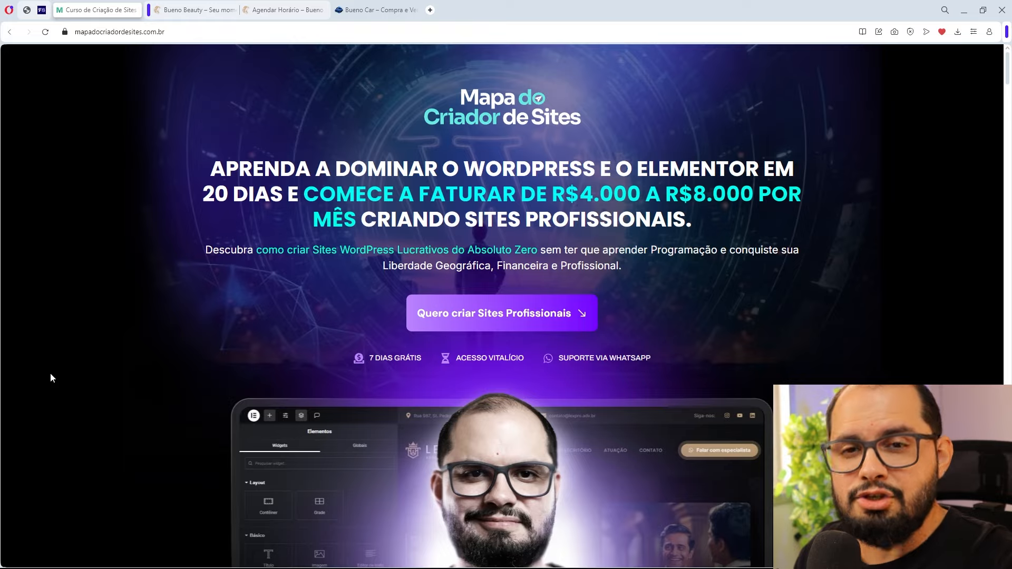
- Look through the Mapa do Criador de Sites page, covering the course content and the five course projects
scroll(379, 281, "down", 5)
scroll(378, 282, "down", 20)
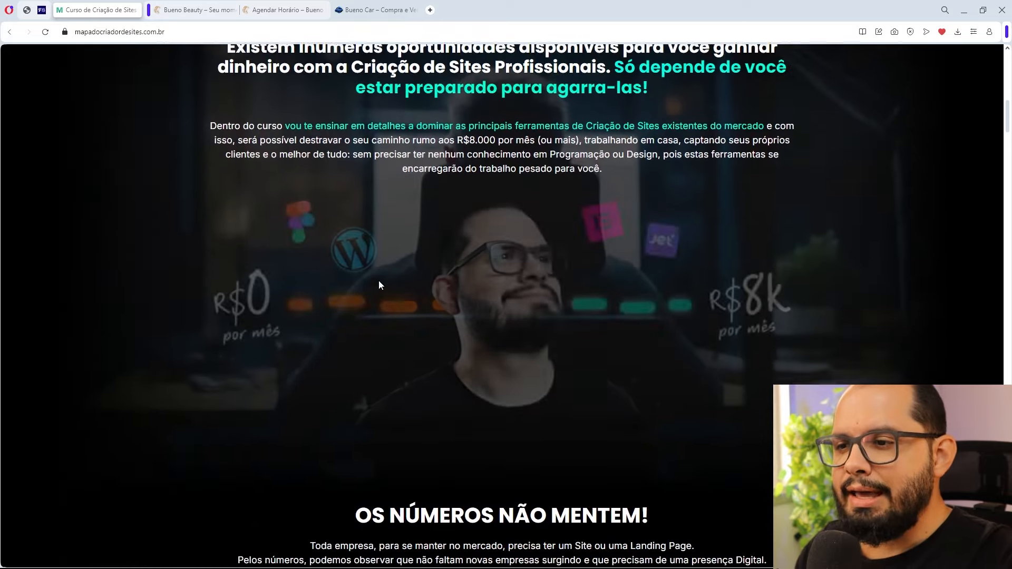
scroll(378, 280, "down", 17)
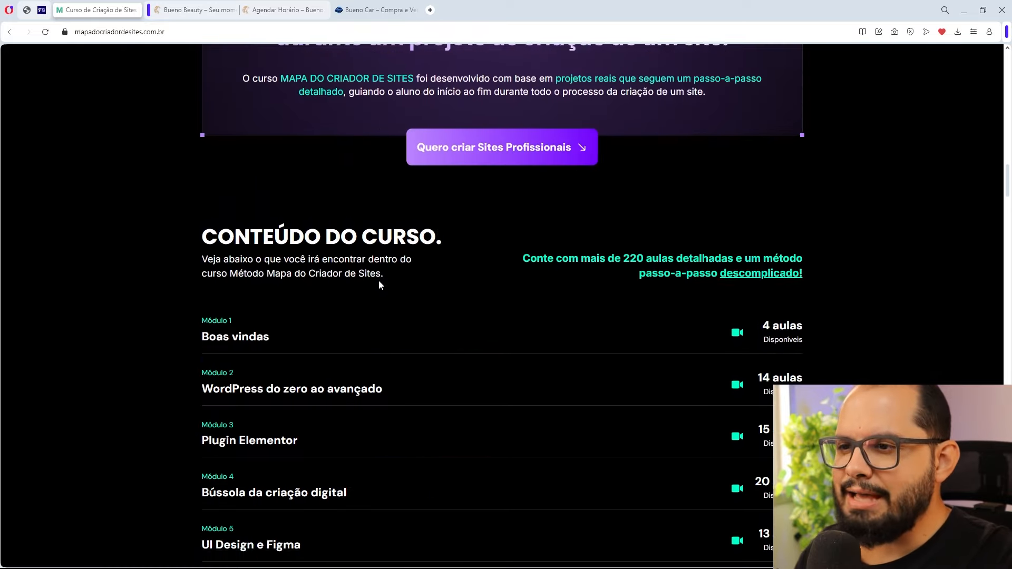
scroll(379, 280, "down", 10)
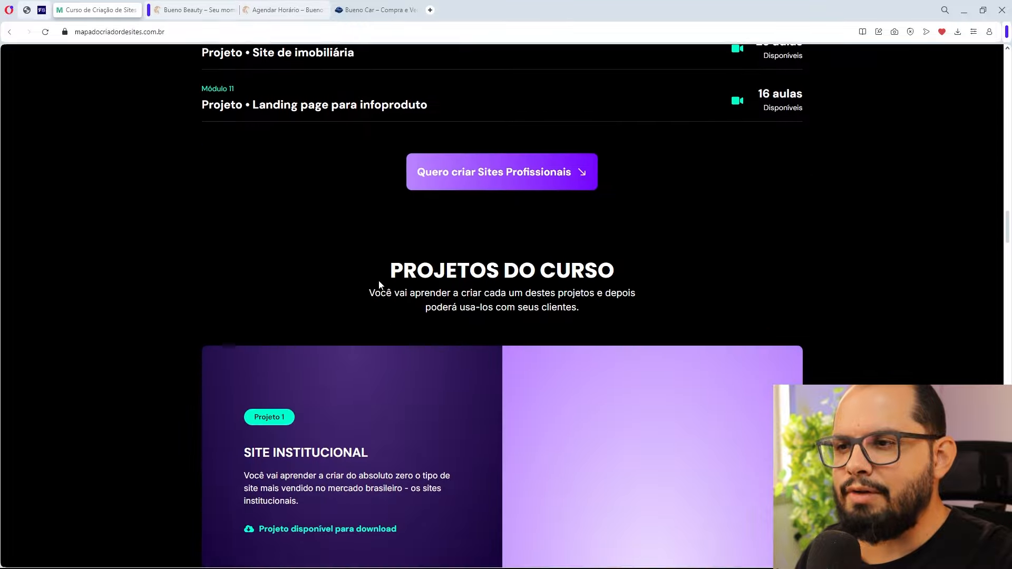
scroll(345, 345, "down", 11)
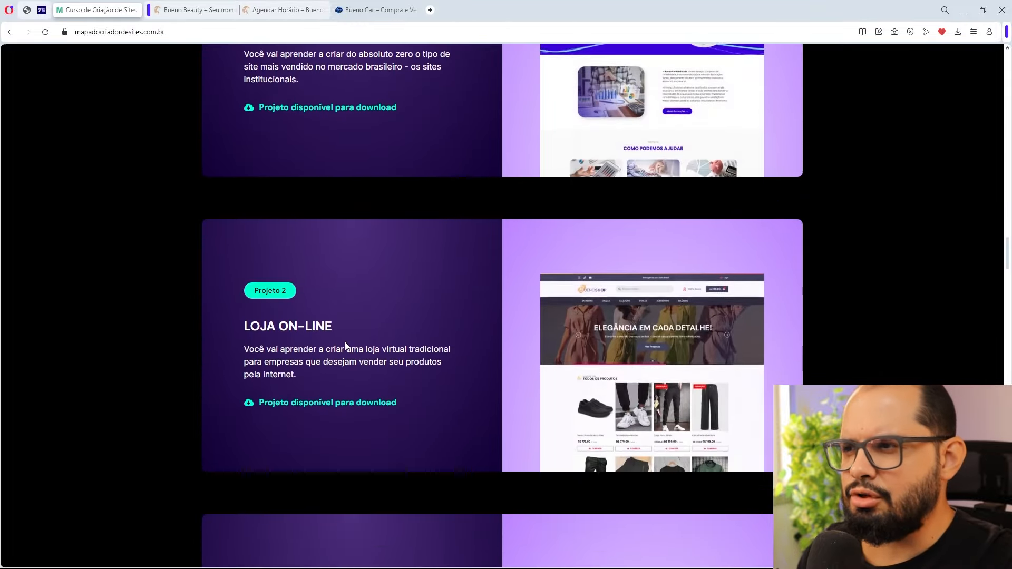
scroll(346, 346, "down", 6)
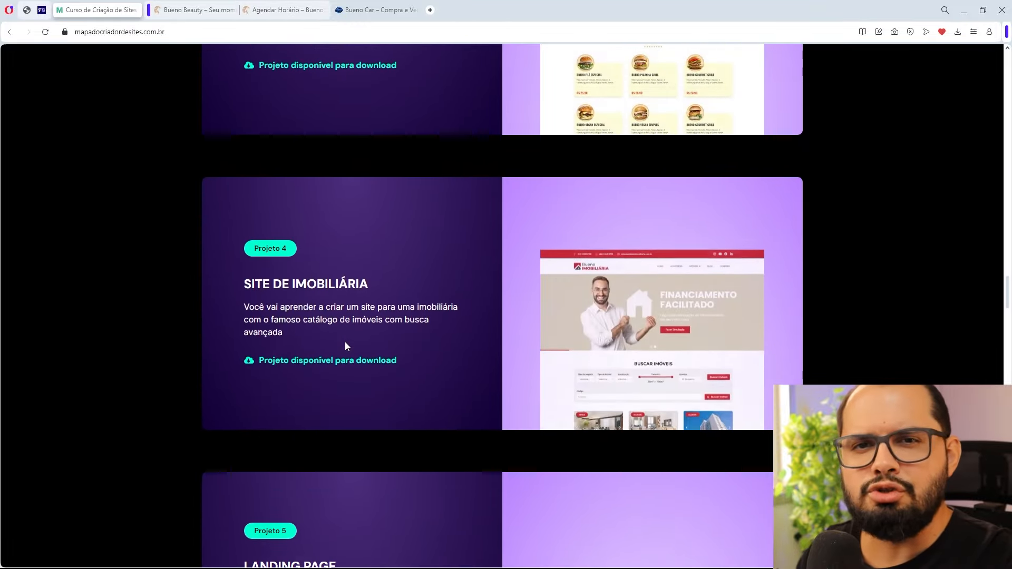
scroll(346, 342, "down", 3)
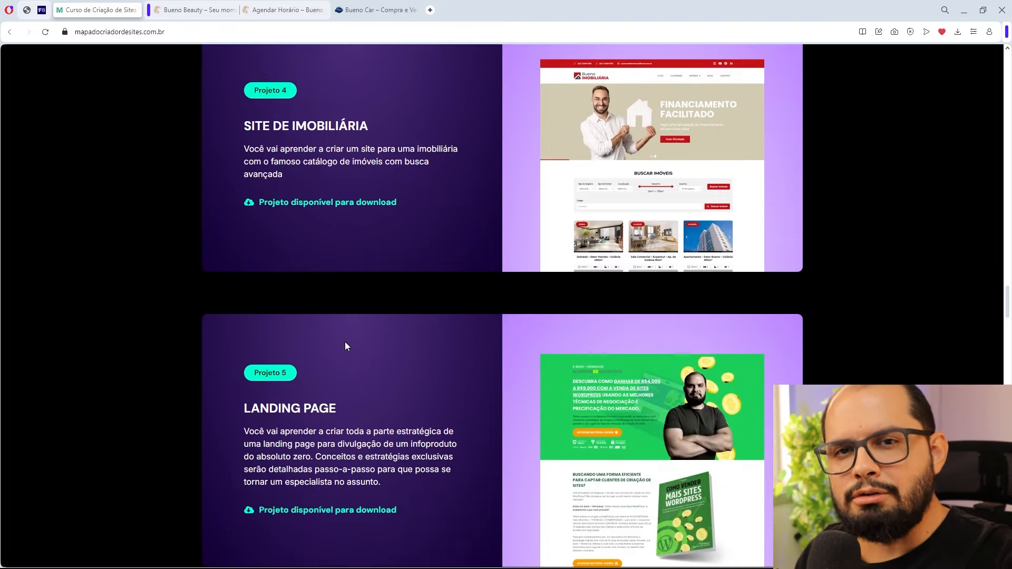
- Look over the Bueno Beauty homepage and the service, provider and date fields of its Agendar Horário form
left_click(195, 9)
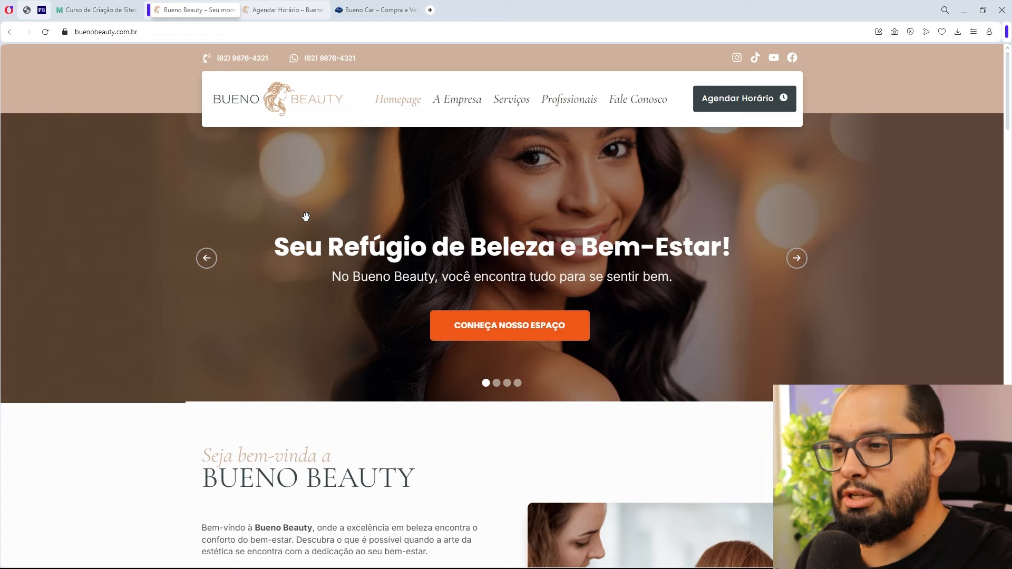
scroll(311, 221, "down", 8)
scroll(316, 222, "down", 3)
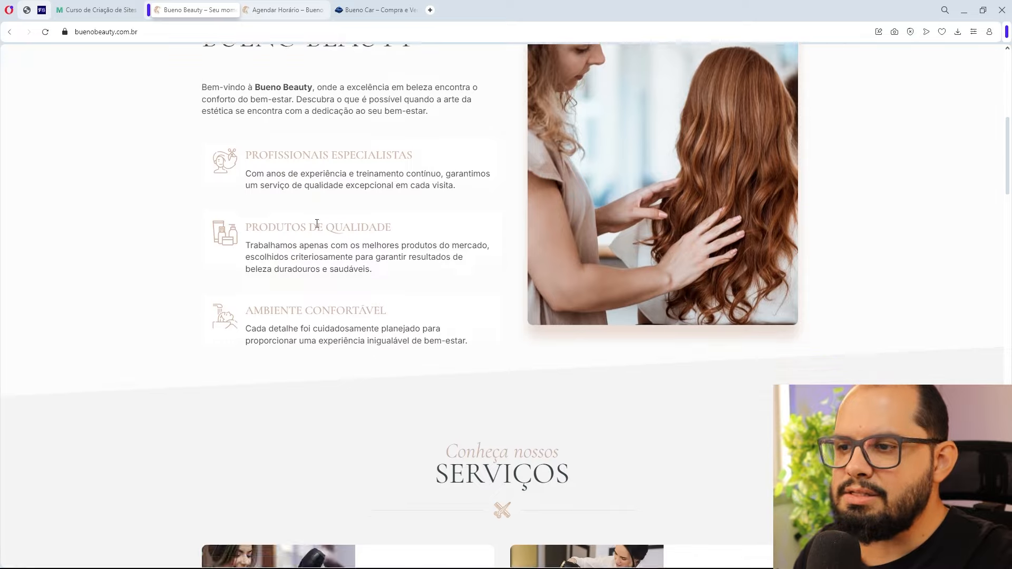
left_click(262, 10)
scroll(413, 260, "down", 1)
scroll(413, 261, "down", 8)
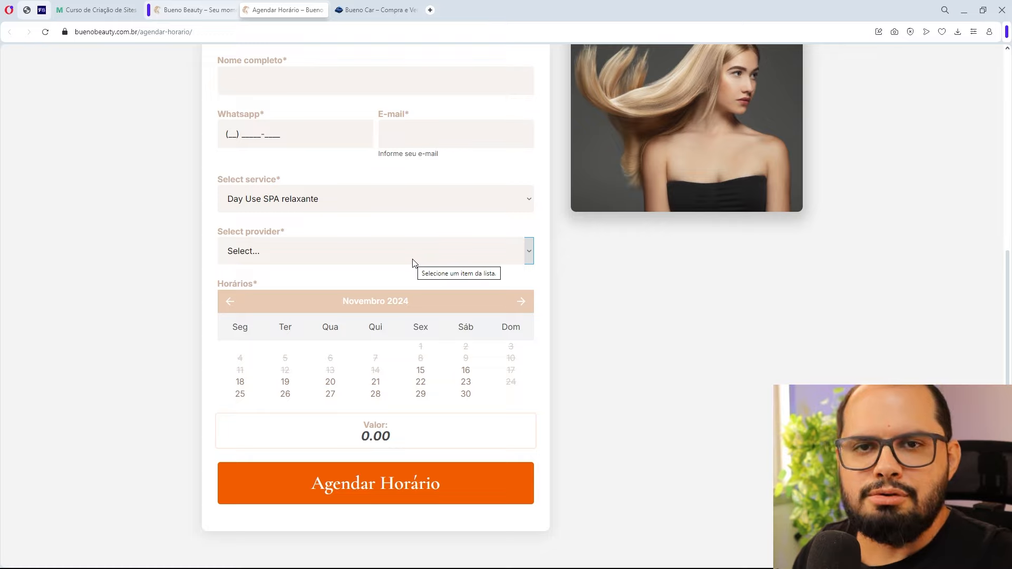
- Examine the Bueno Car homepage banner, the Buscar Veículo filters and the vehicle listings
left_click(372, 11)
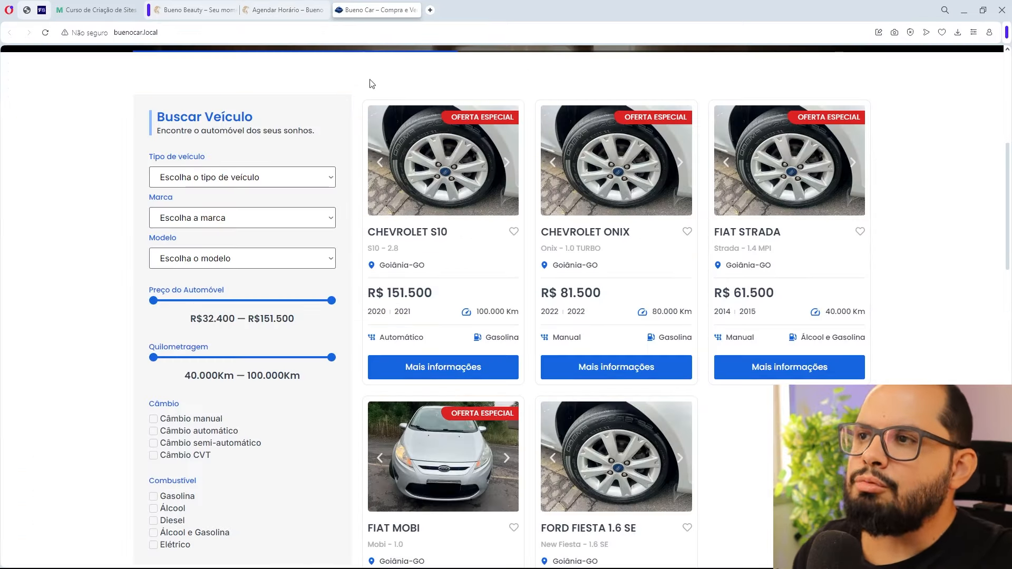
scroll(379, 224, "up", 4)
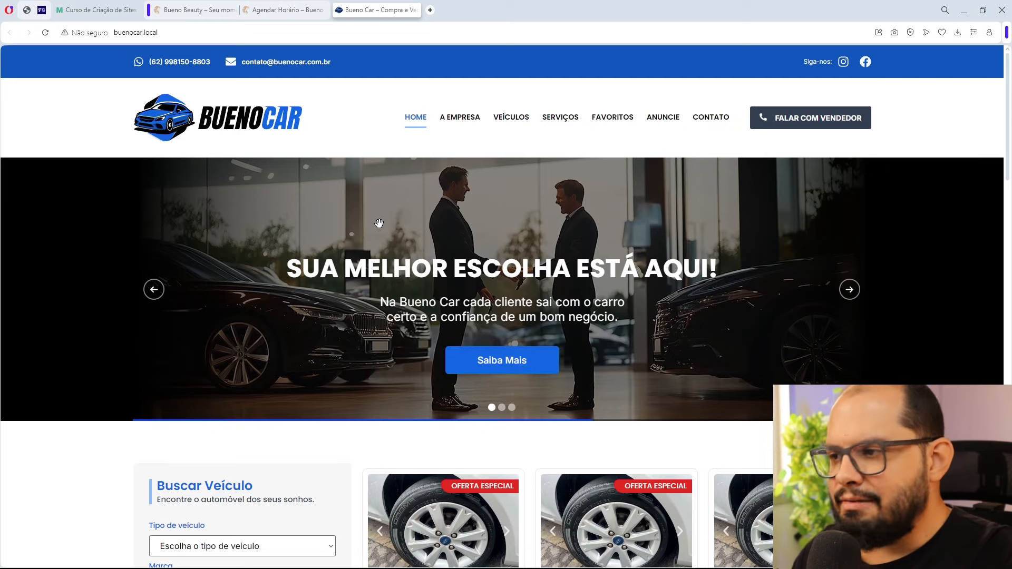
scroll(379, 223, "down", 1)
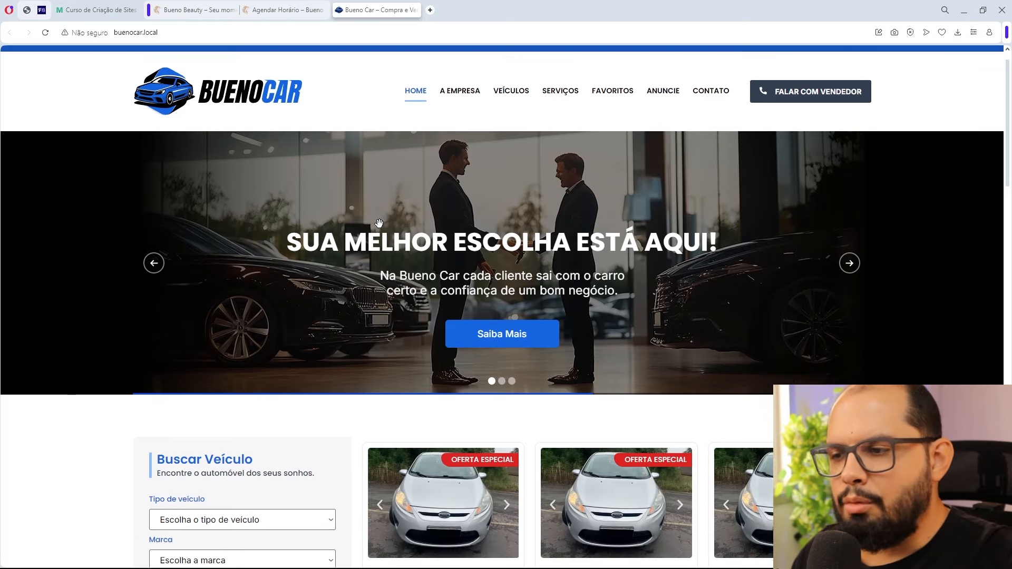
scroll(379, 223, "down", 3)
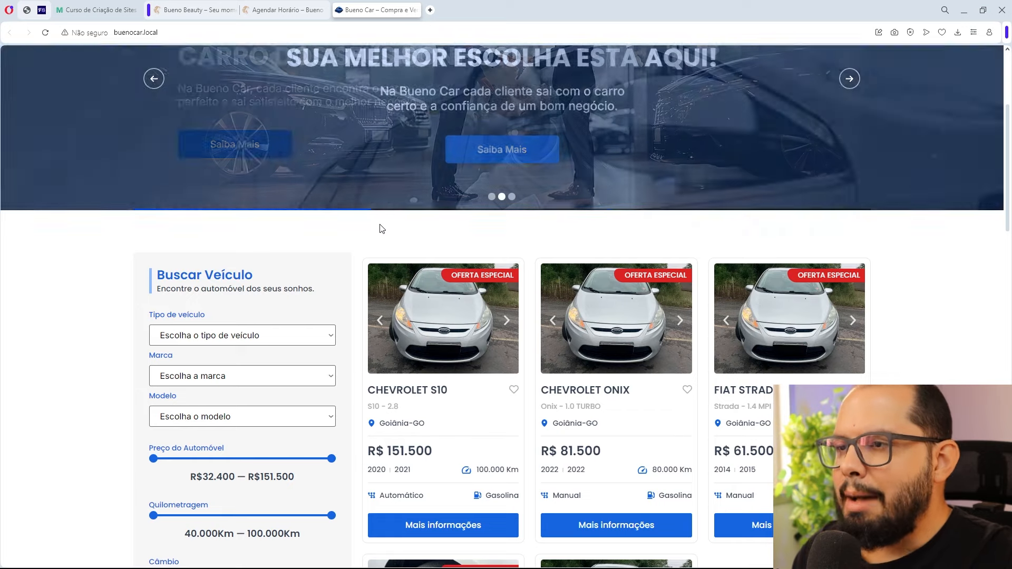
scroll(381, 229, "down", 2)
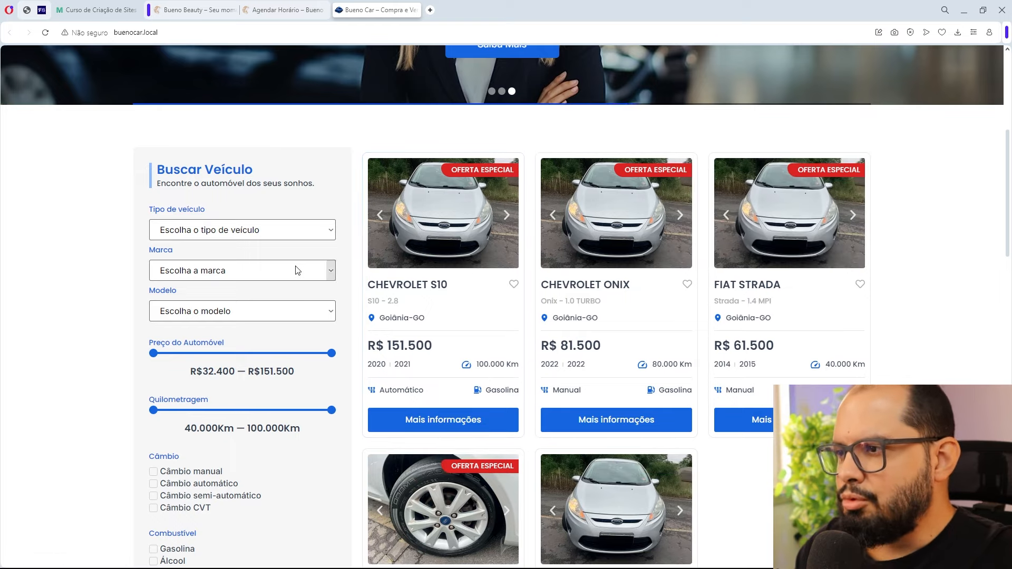
scroll(293, 268, "down", 4)
scroll(296, 269, "up", 4)
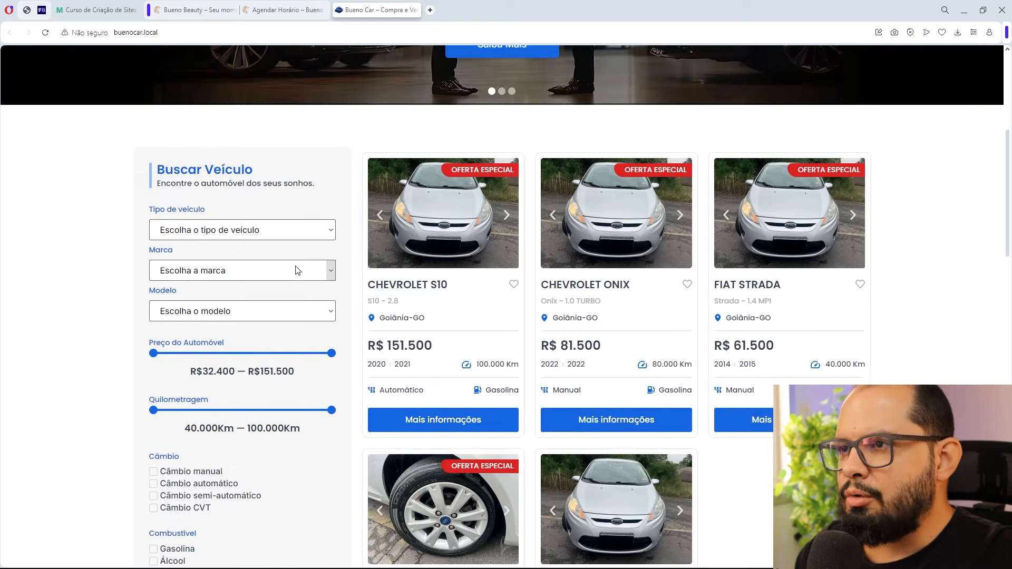
- Mark the Chevrolet S10 listing as a favourite and review the Ofertas em Destaque and Anúncios Visitados sections
left_click(513, 286)
scroll(510, 305, "down", 5)
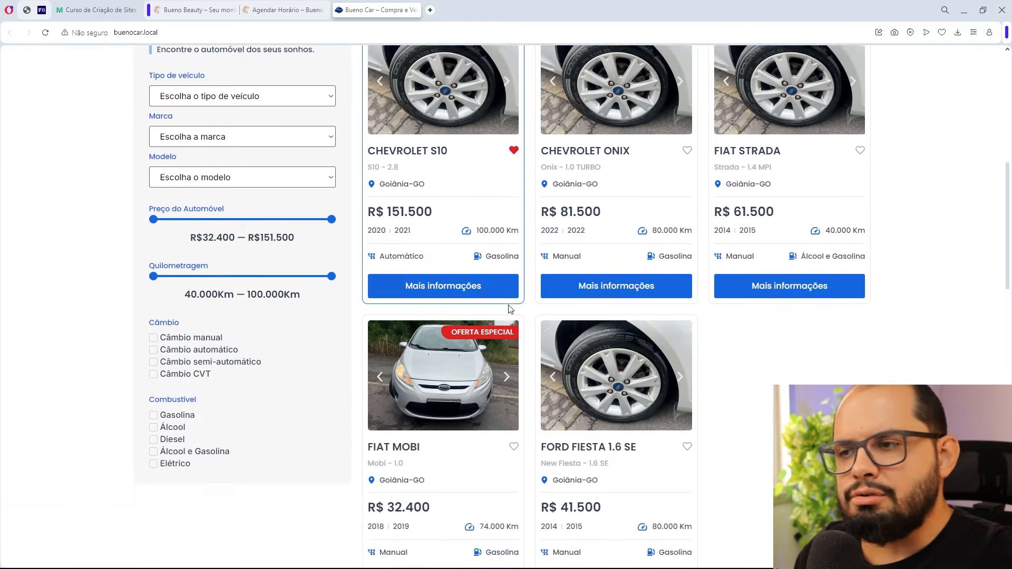
scroll(511, 309, "down", 4)
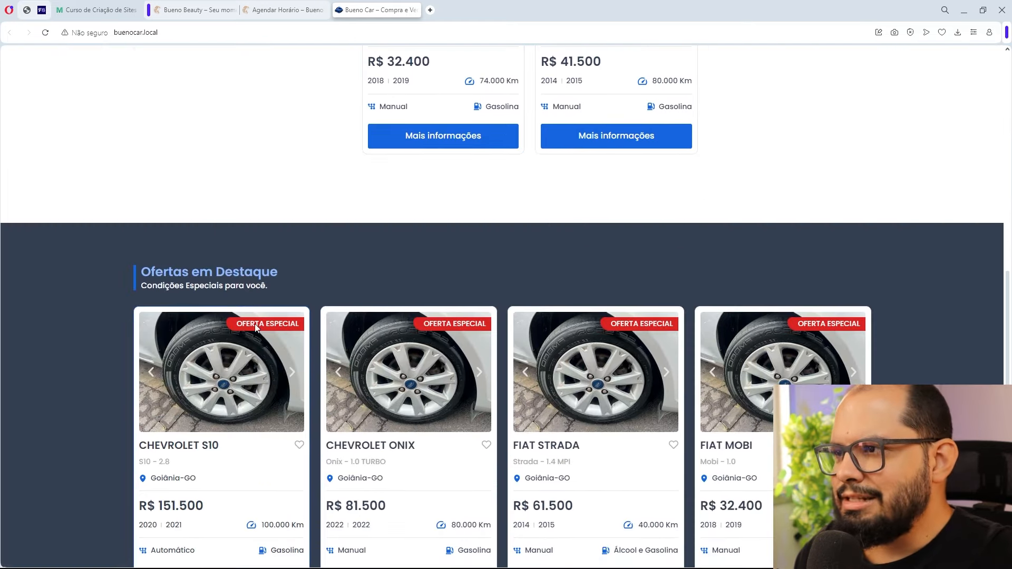
scroll(255, 324, "down", 1)
scroll(250, 288, "down", 6)
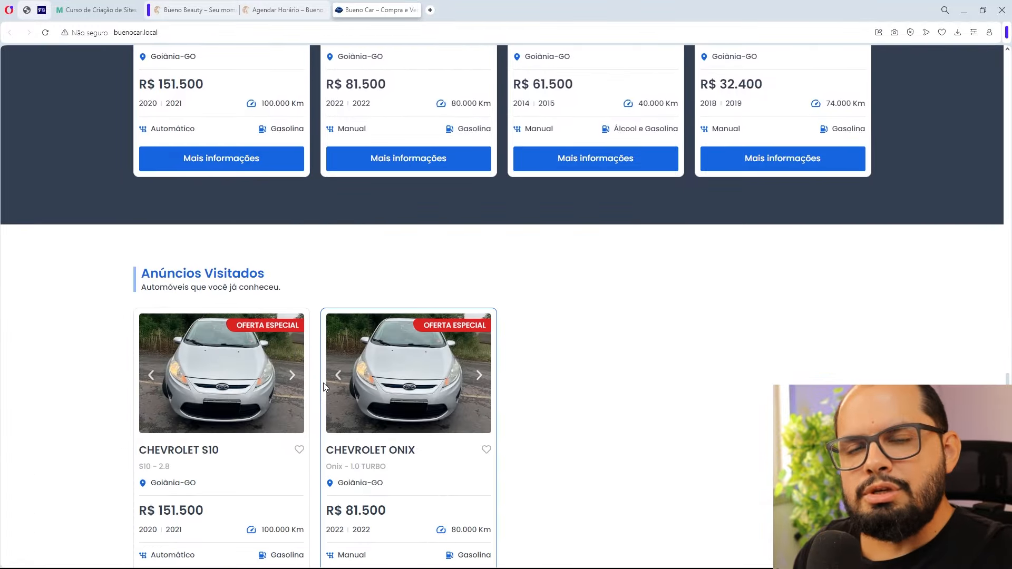
scroll(323, 383, "down", 2)
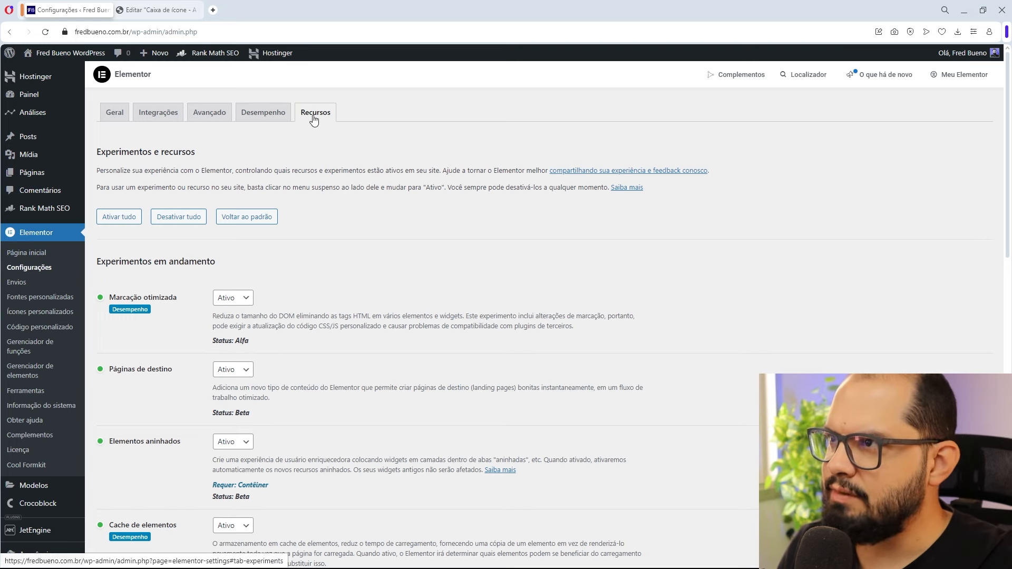
- Activate all of Elementor's experiments and features in its Recursos settings
left_click(119, 218)
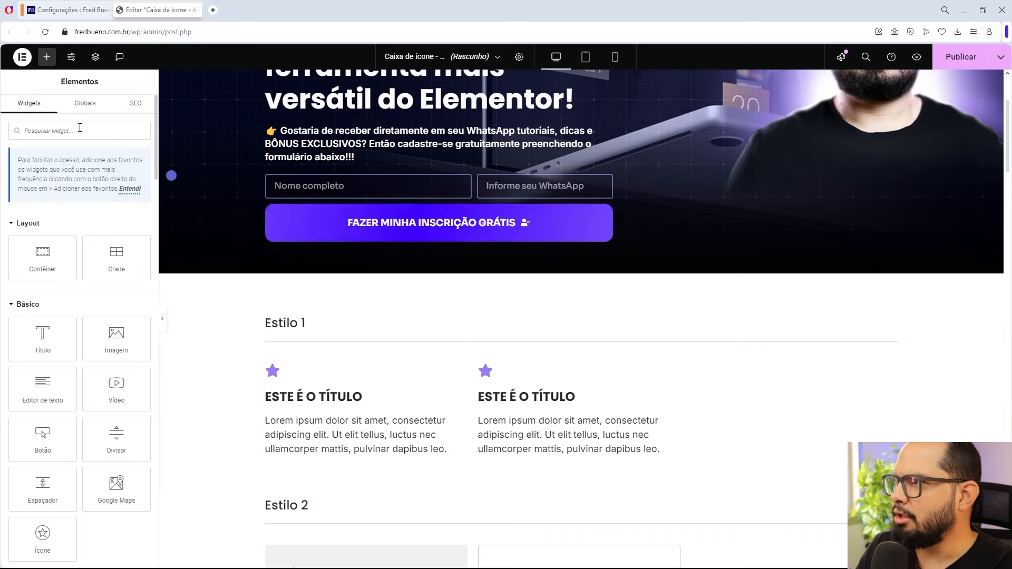
- Find widgets matching "icon" and add a Caixa de ícone below the two boxes in the Estilo 1 section
type("icon")
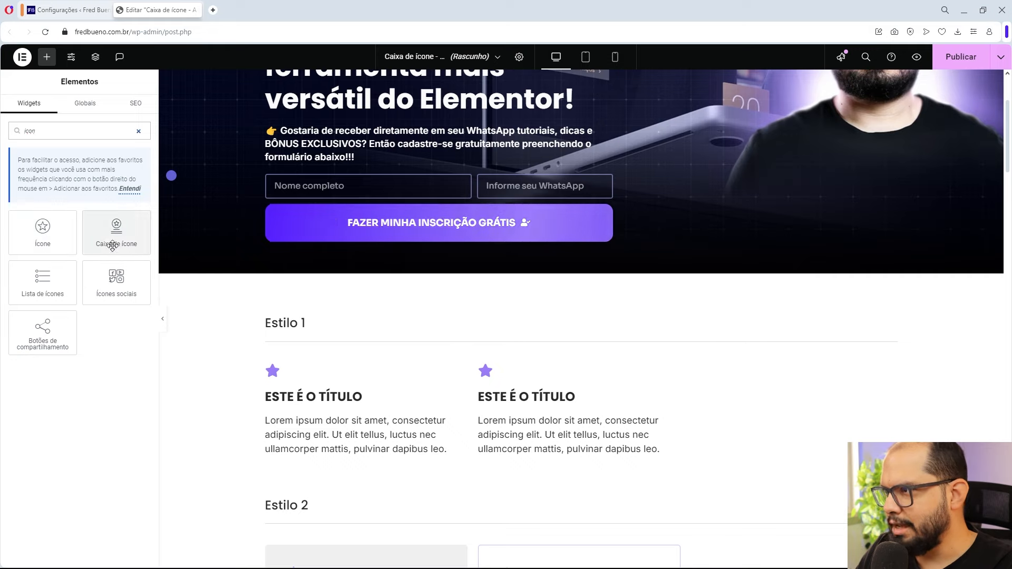
left_click(112, 250)
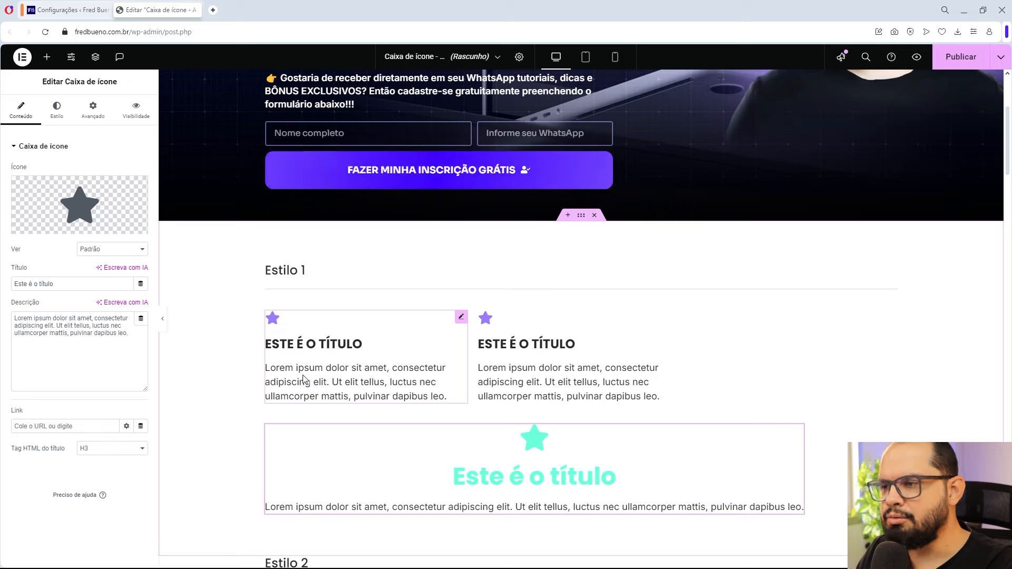
- Give the new box's icon the purple global colour as its primary colour and set its size to 28 px
left_click(60, 124)
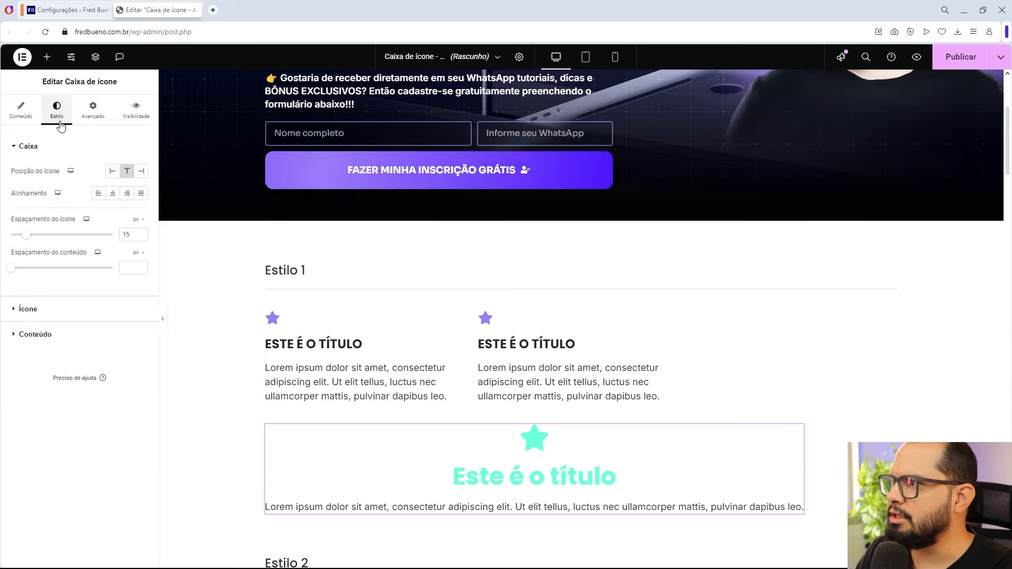
left_click(40, 310)
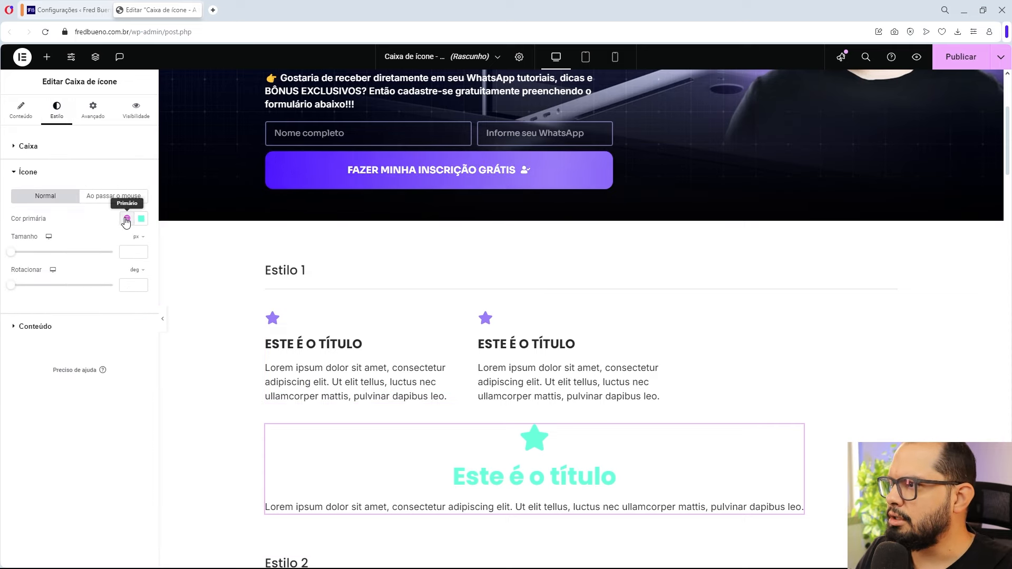
left_click(127, 221)
left_click(48, 291)
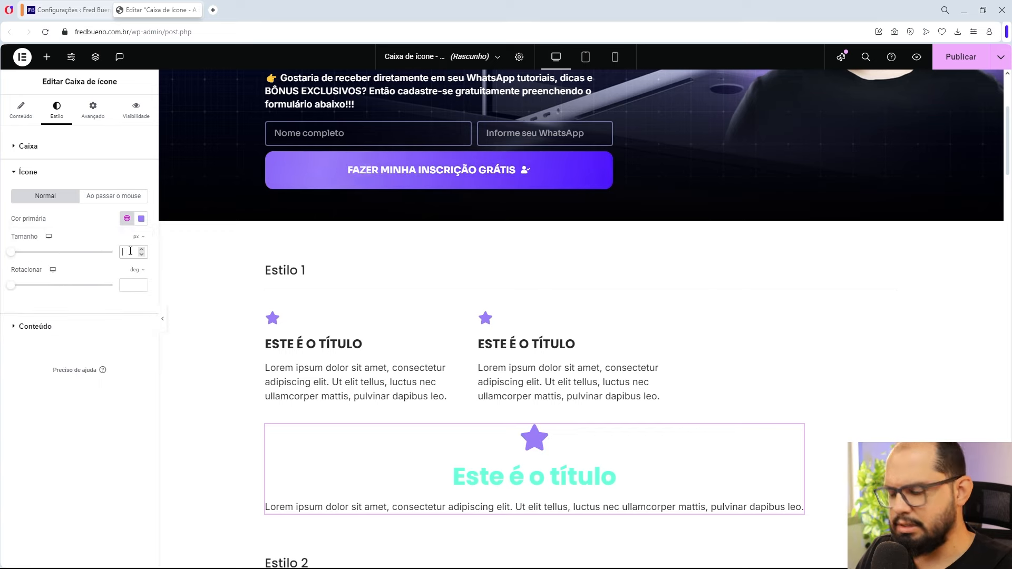
type("28")
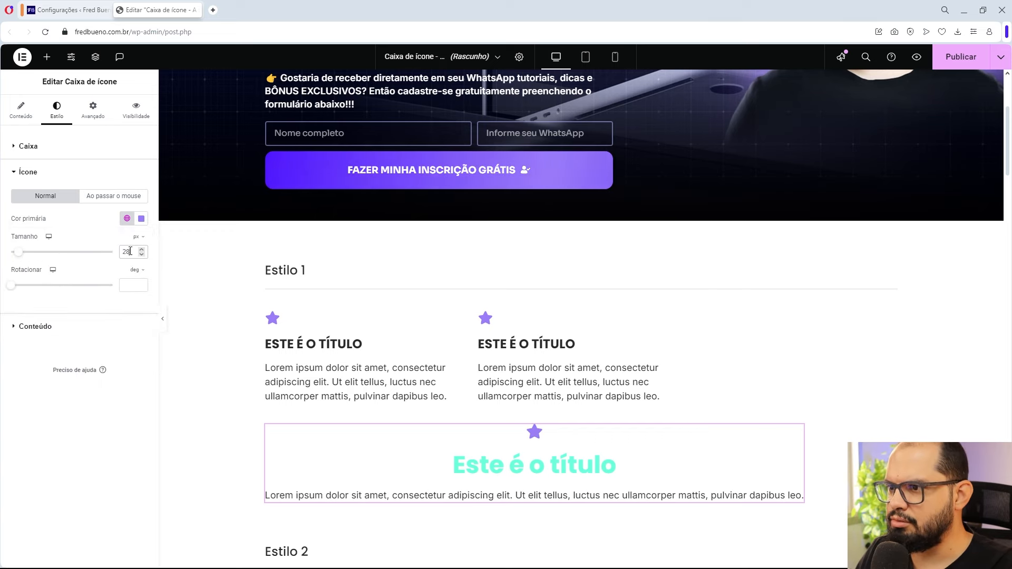
- Try an icon size of 26 px on the new box and restore it to 28 px
left_click(141, 255)
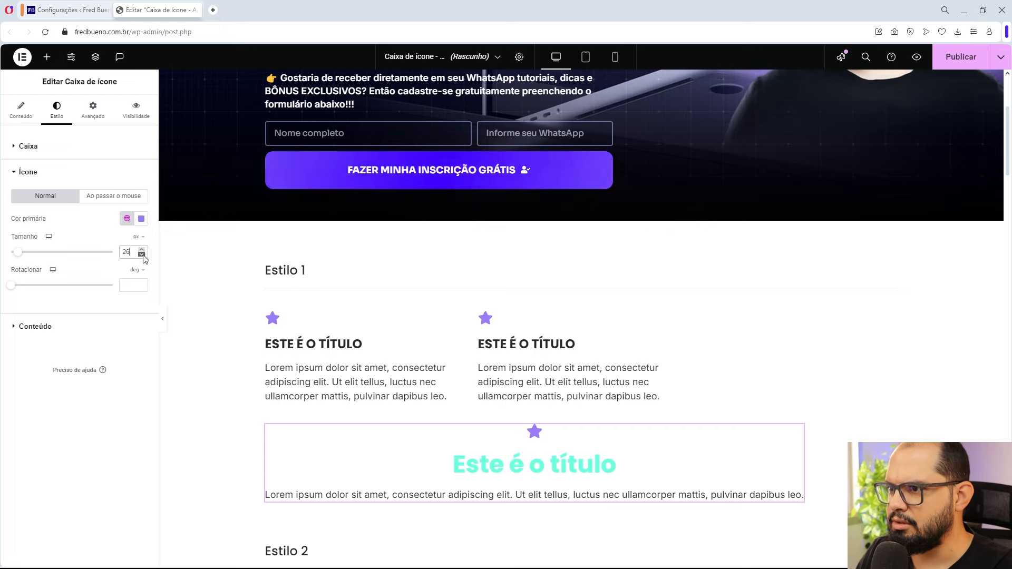
left_click(142, 254)
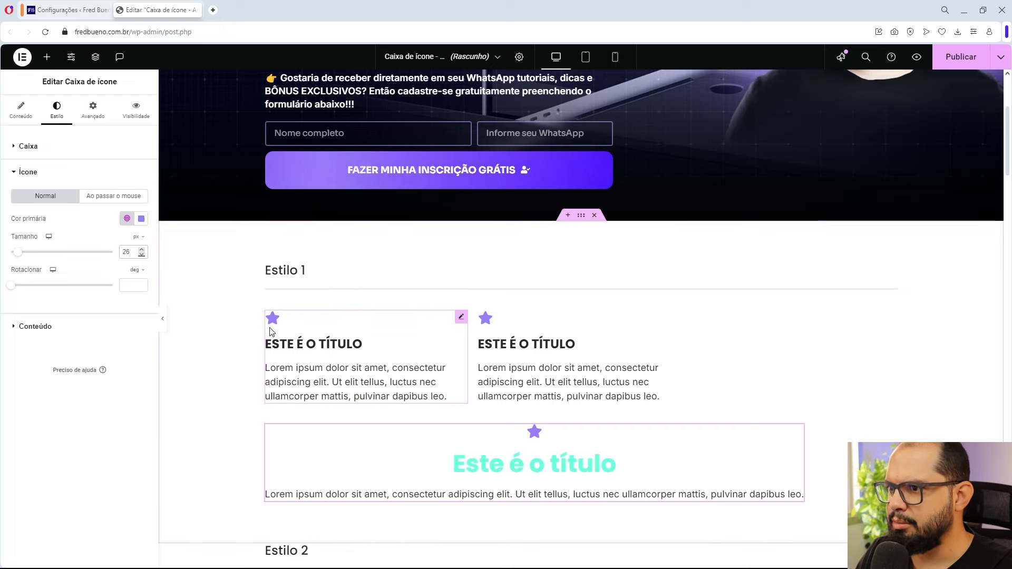
left_click(141, 249)
left_click(142, 249)
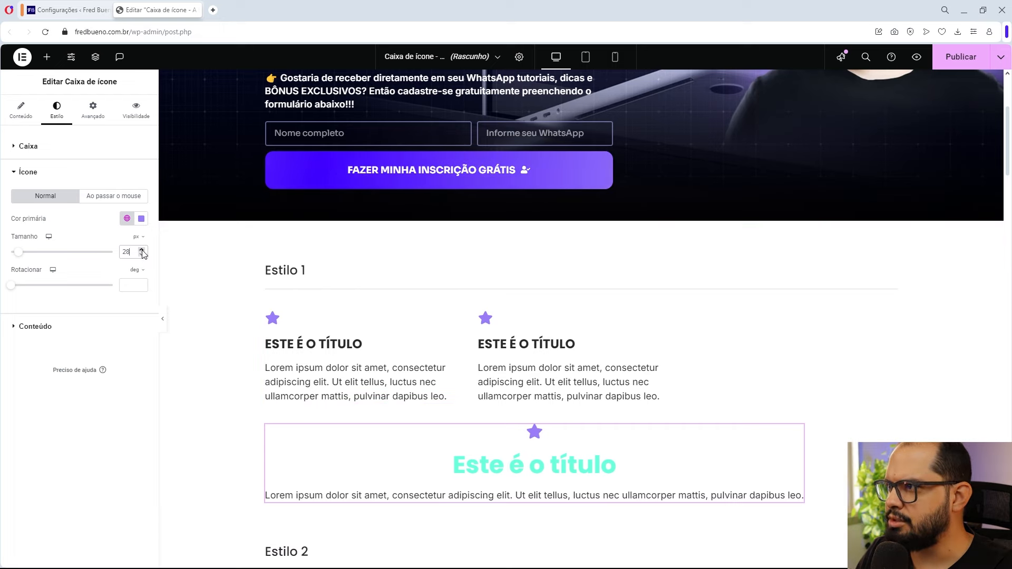
- Apply the near-black global colour to the new icon box's title
left_click(53, 326)
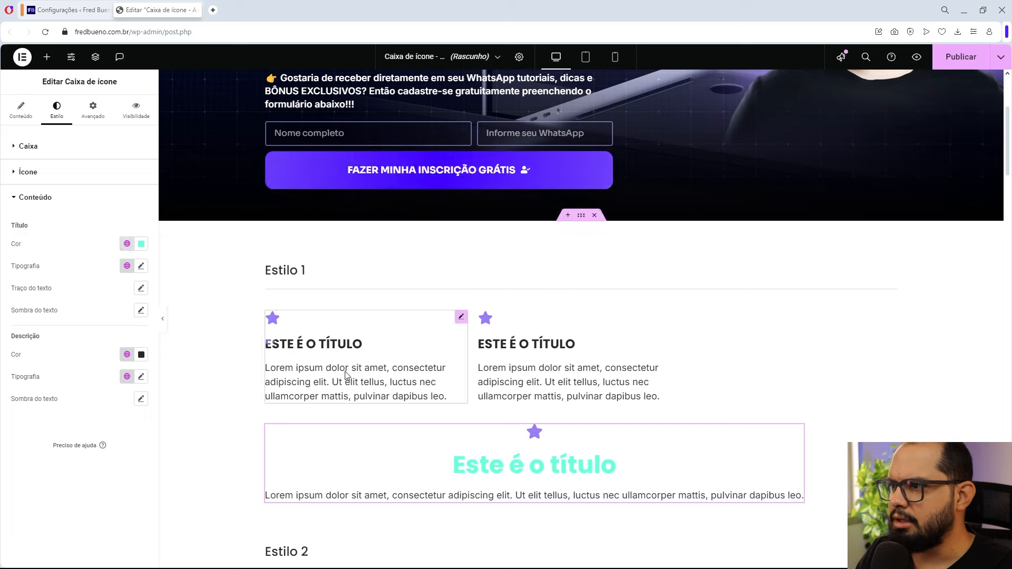
left_click(127, 244)
left_click(58, 342)
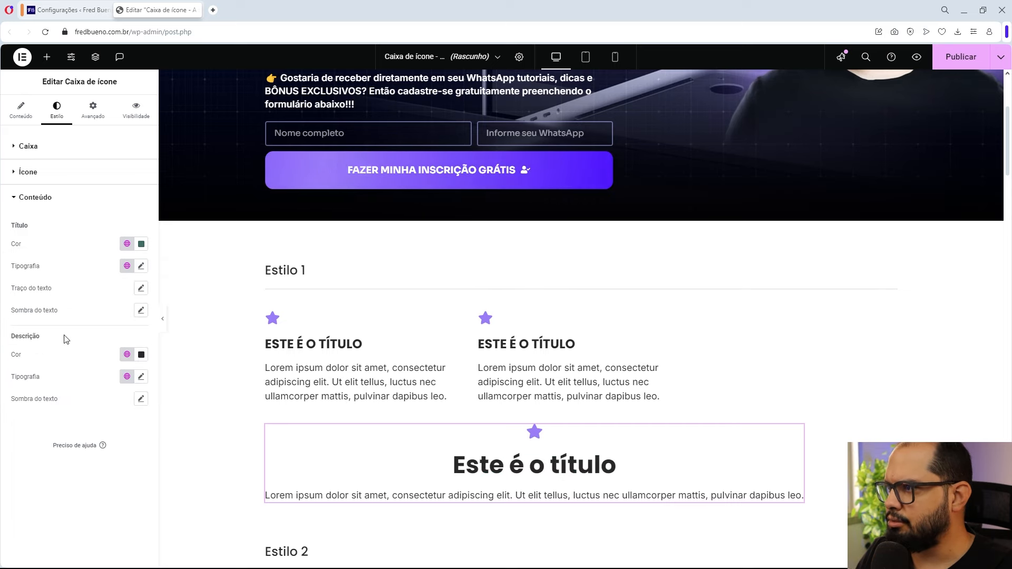
- Set the new icon box's title typography to weight 600 (Semi negrito), size 28 px and Maiúsculas transformation
left_click(141, 266)
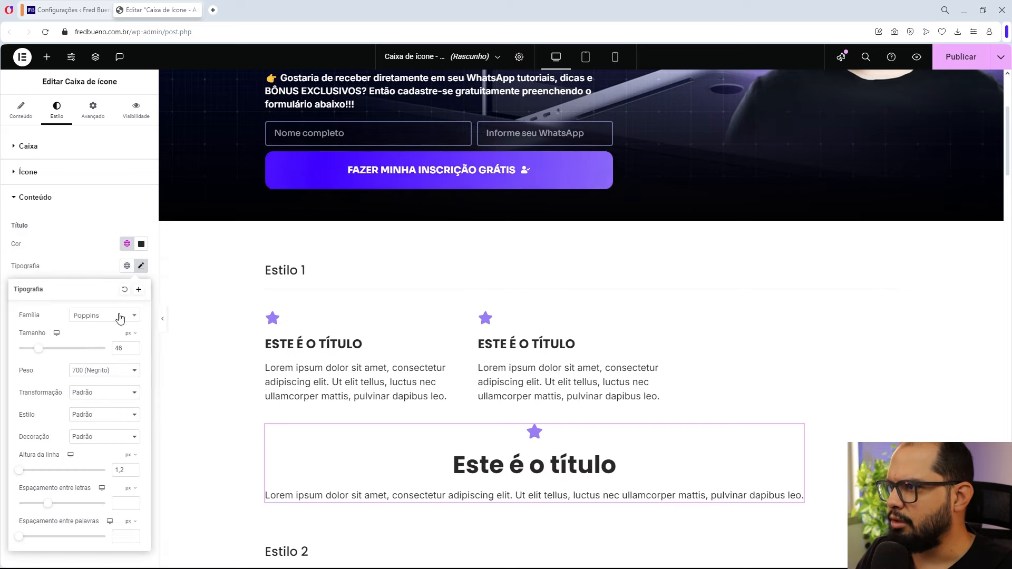
left_click(102, 371)
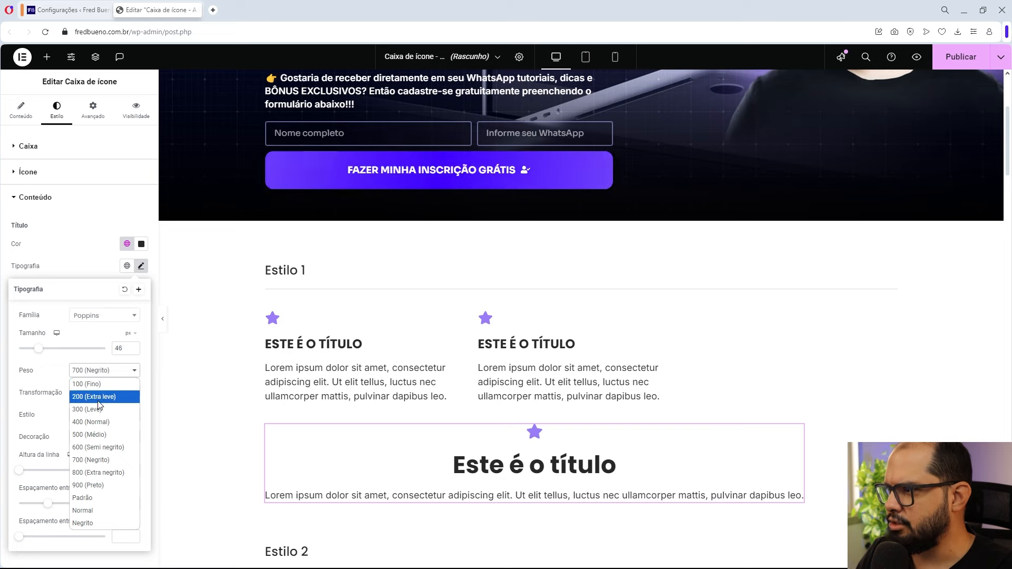
left_click(99, 448)
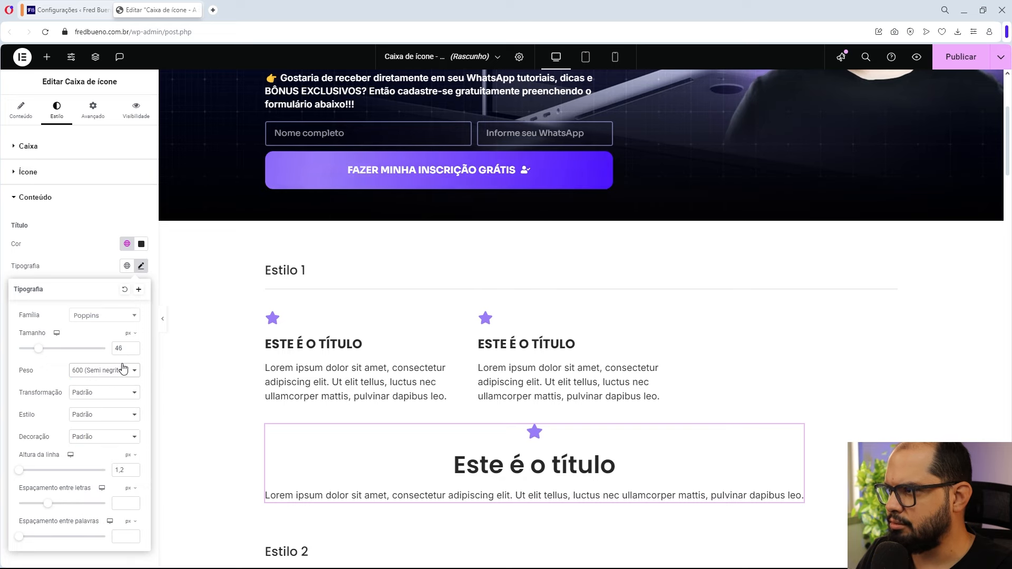
left_click(134, 352)
left_click(134, 352)
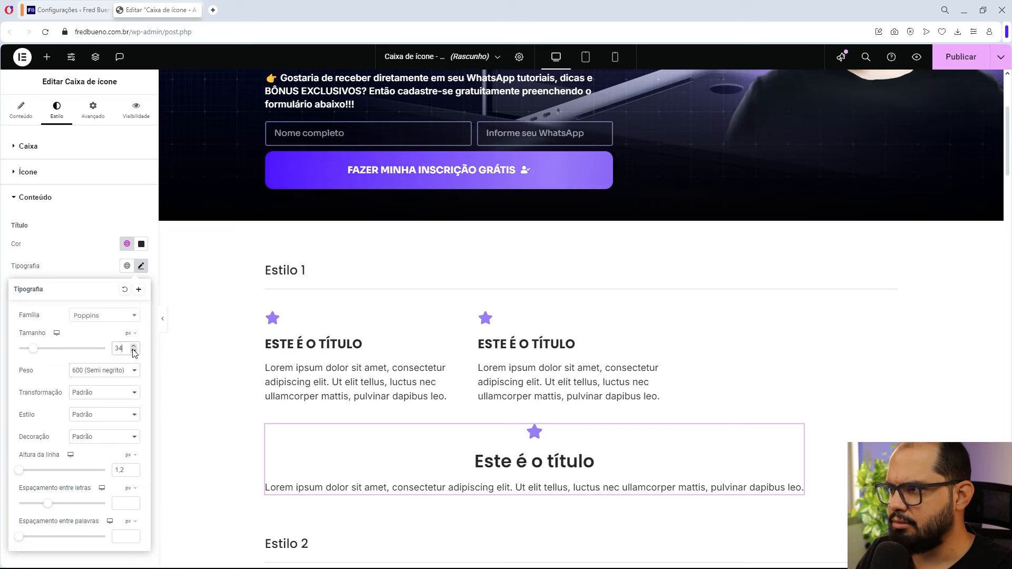
left_click(133, 352)
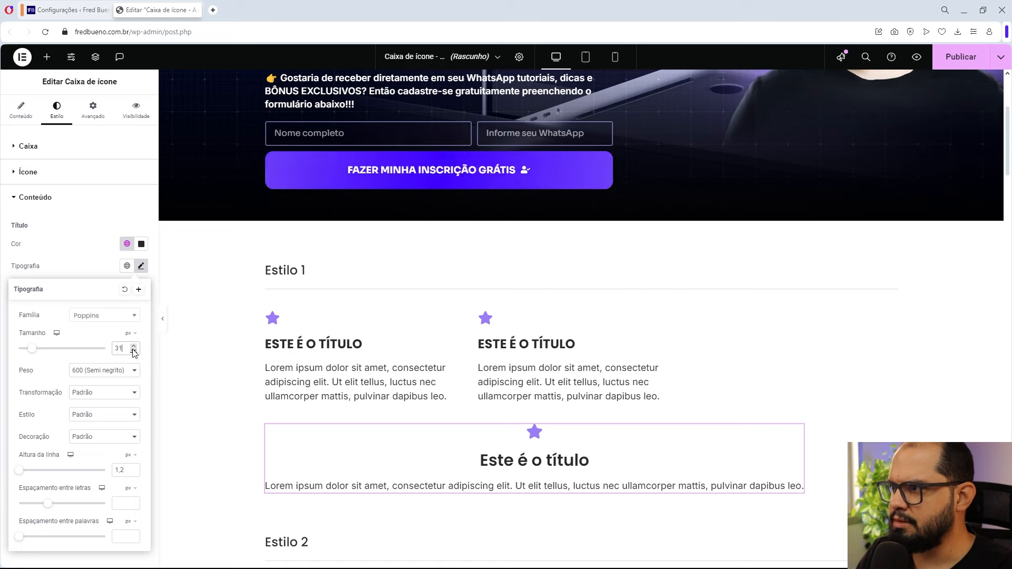
left_click(133, 346)
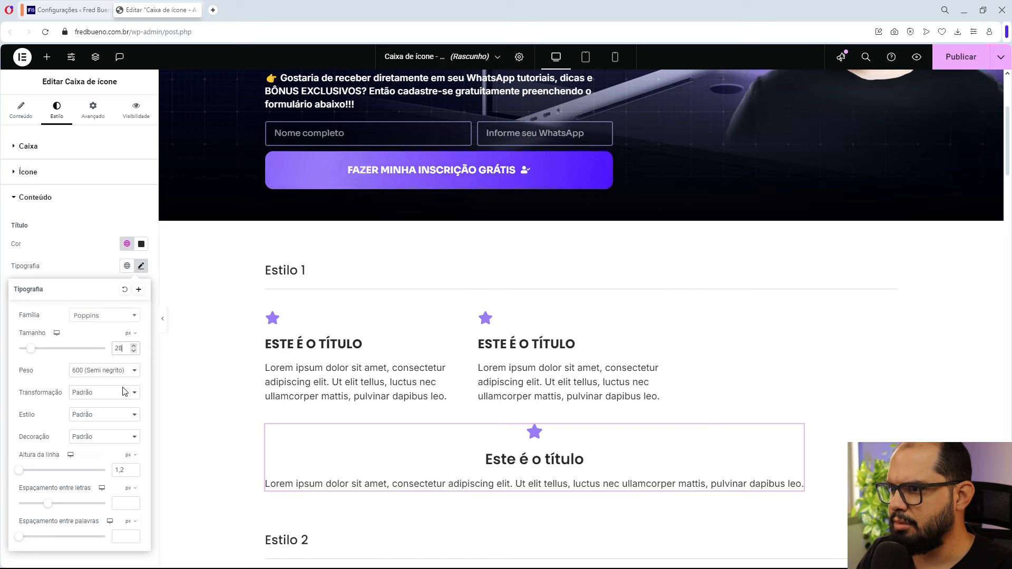
left_click(124, 392)
left_click(95, 419)
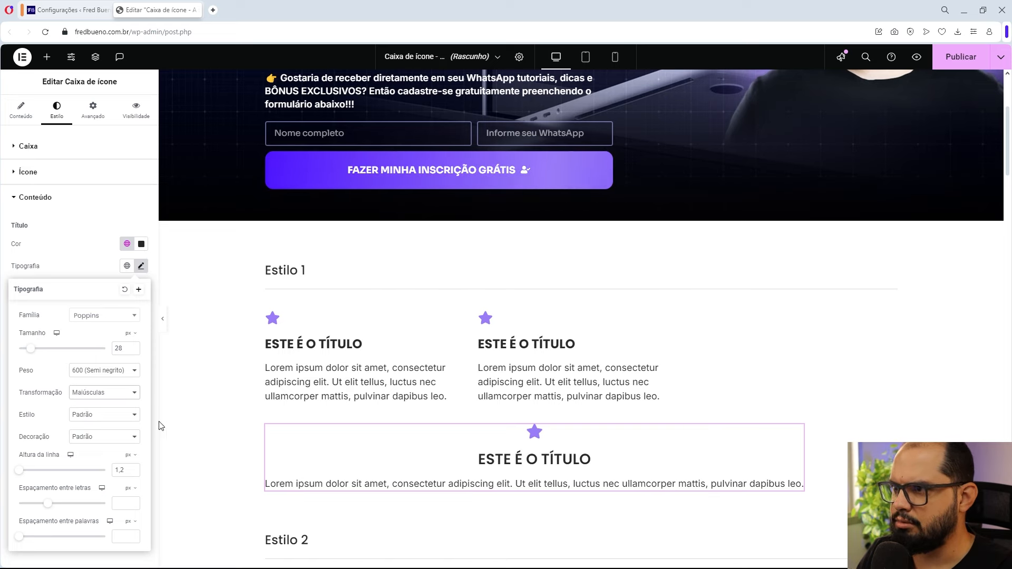
- Reduce the new box's title size to 24 px and set its weight to 700 (Negrito)
left_click(134, 351)
left_click(134, 351)
left_click(134, 351)
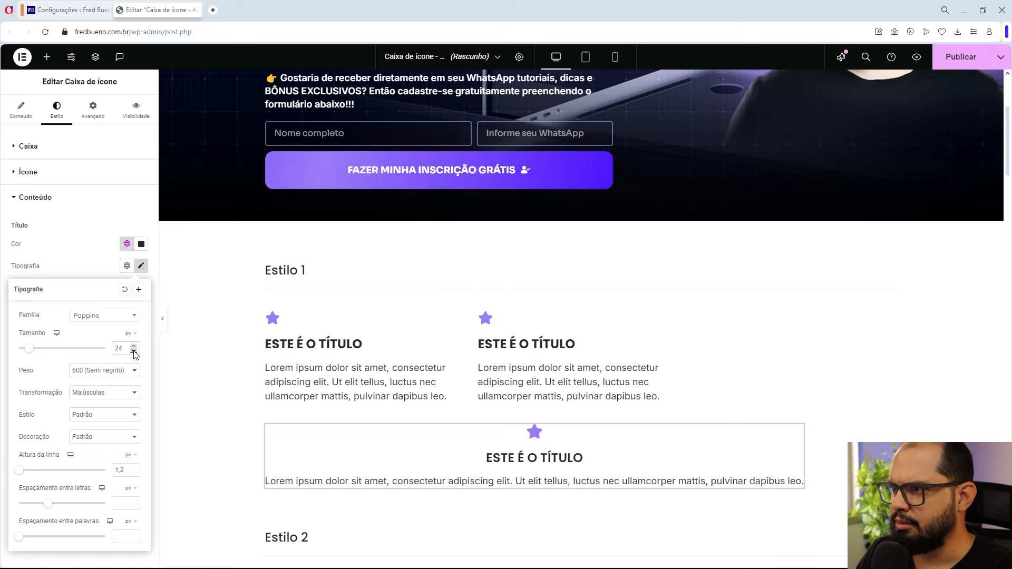
left_click(105, 373)
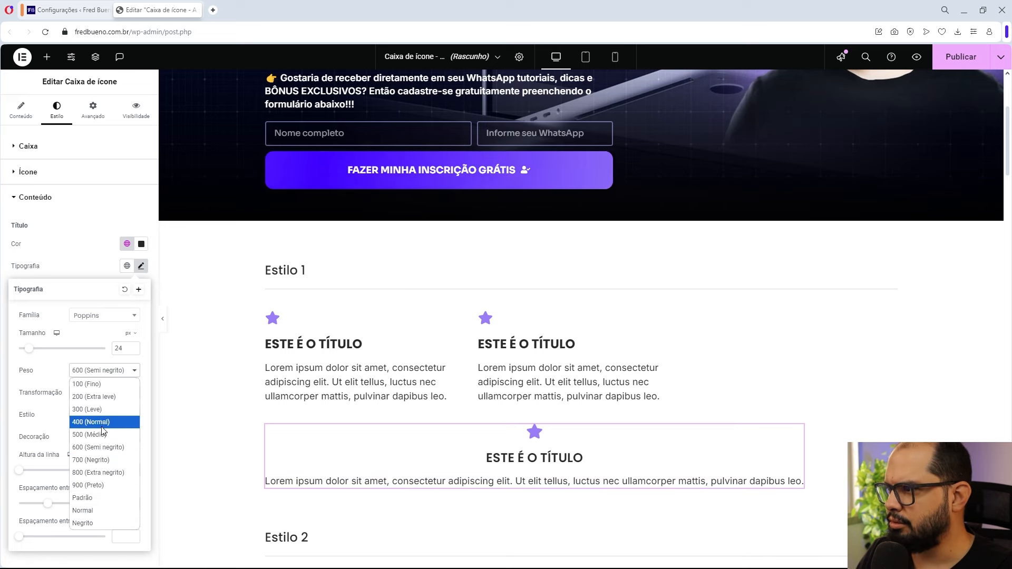
left_click(97, 464)
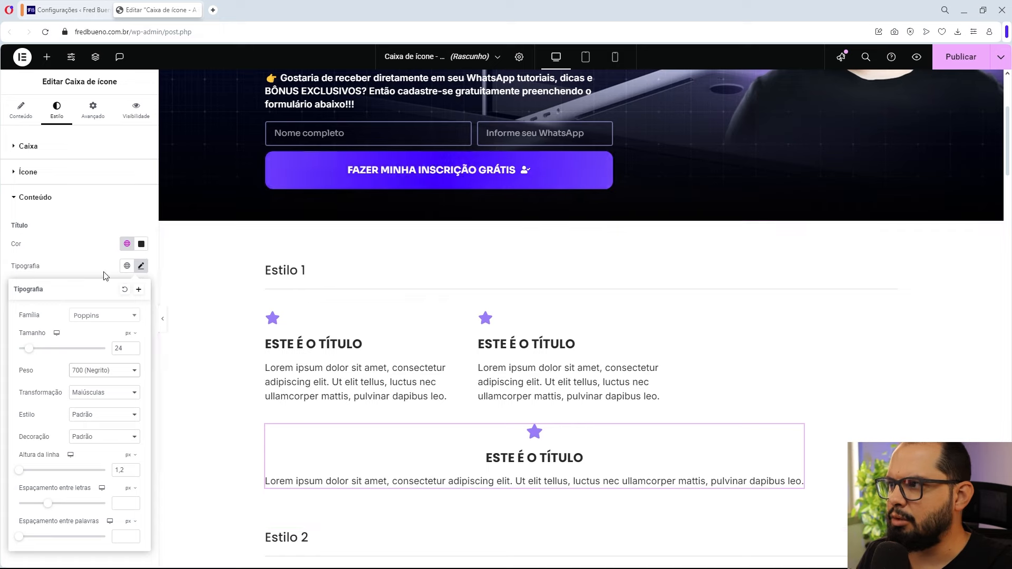
left_click(139, 267)
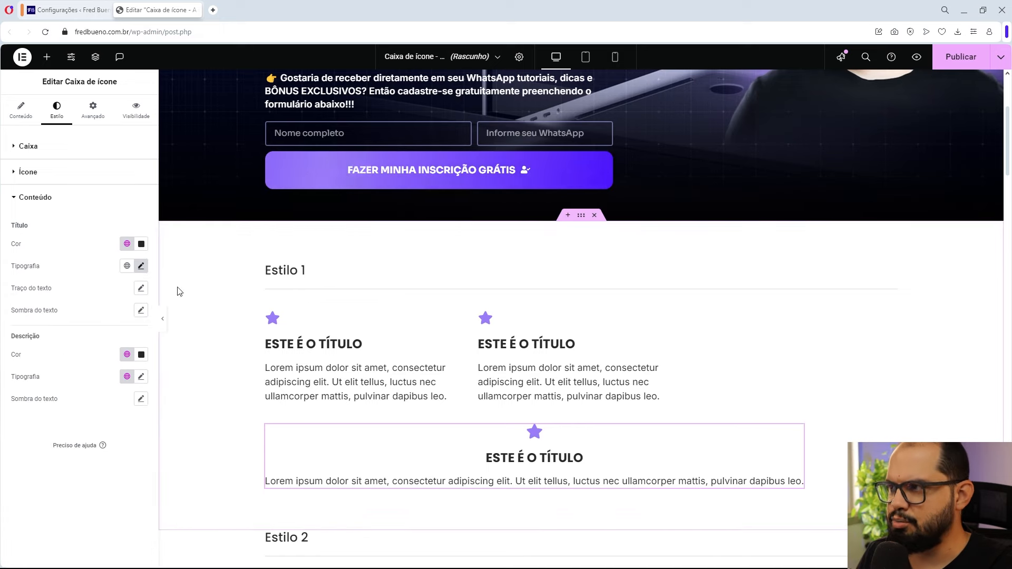
- Align the new icon box's icon, title and description to the left
left_click(44, 200)
left_click(33, 148)
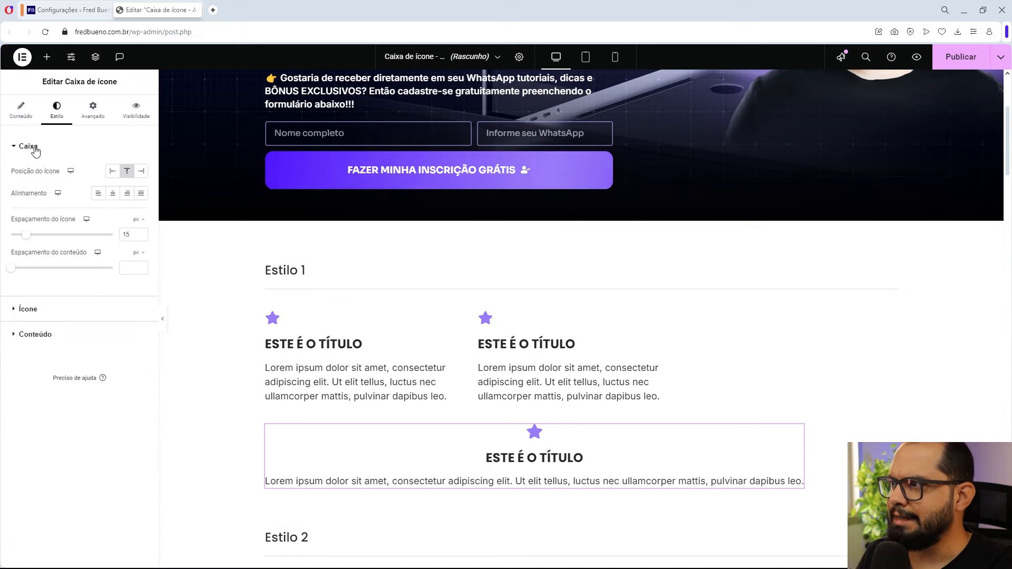
left_click(98, 193)
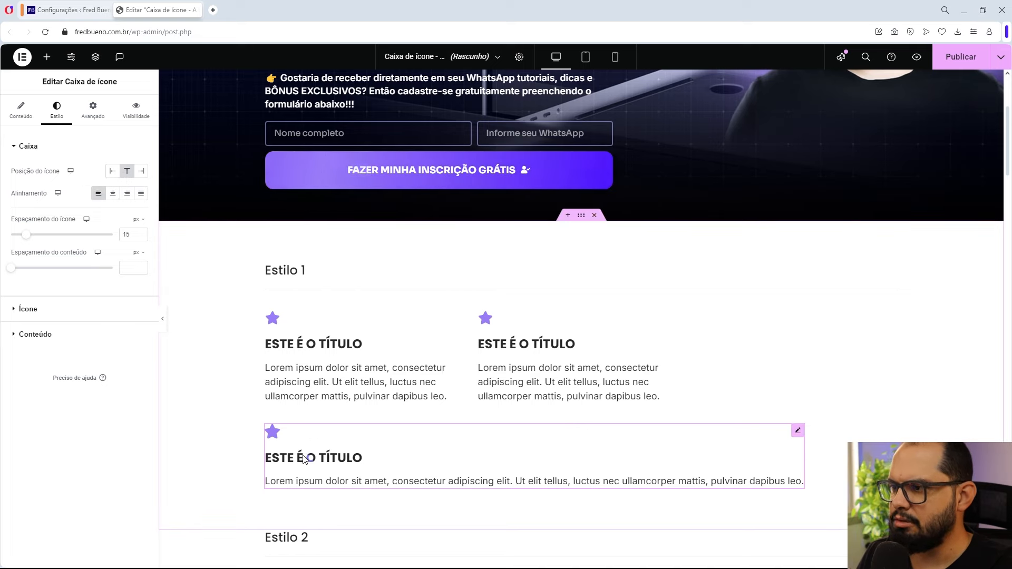
- Give the new box a custom width, trying 47% and settling on 32%, and set its flex size to Crescer
left_click(103, 118)
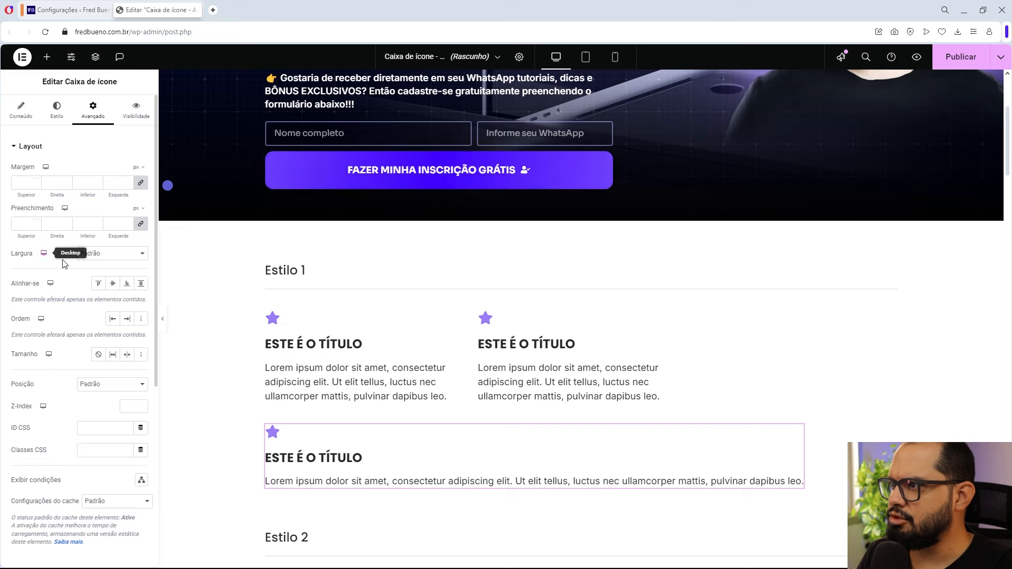
left_click(98, 254)
left_click(100, 305)
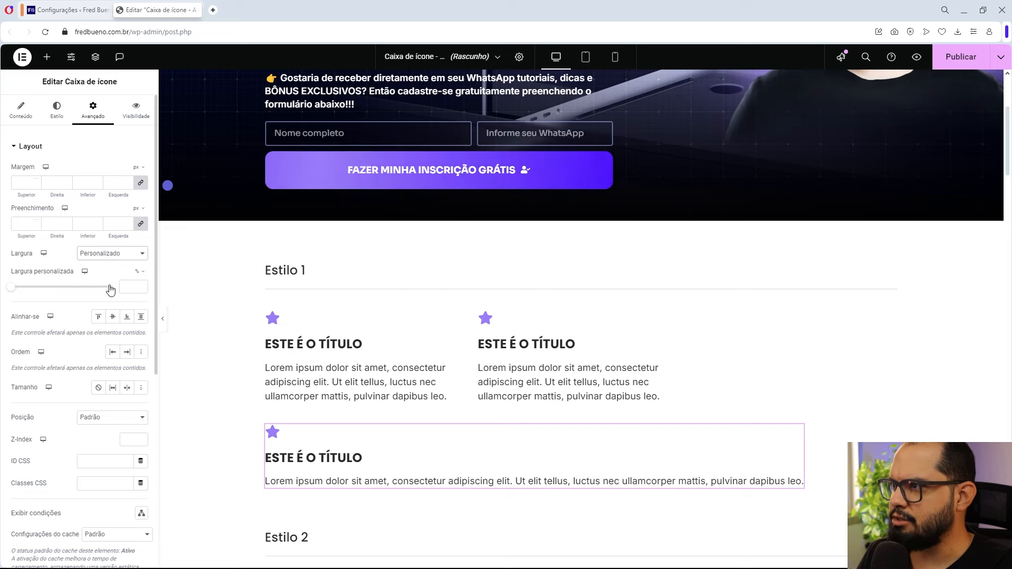
type("47")
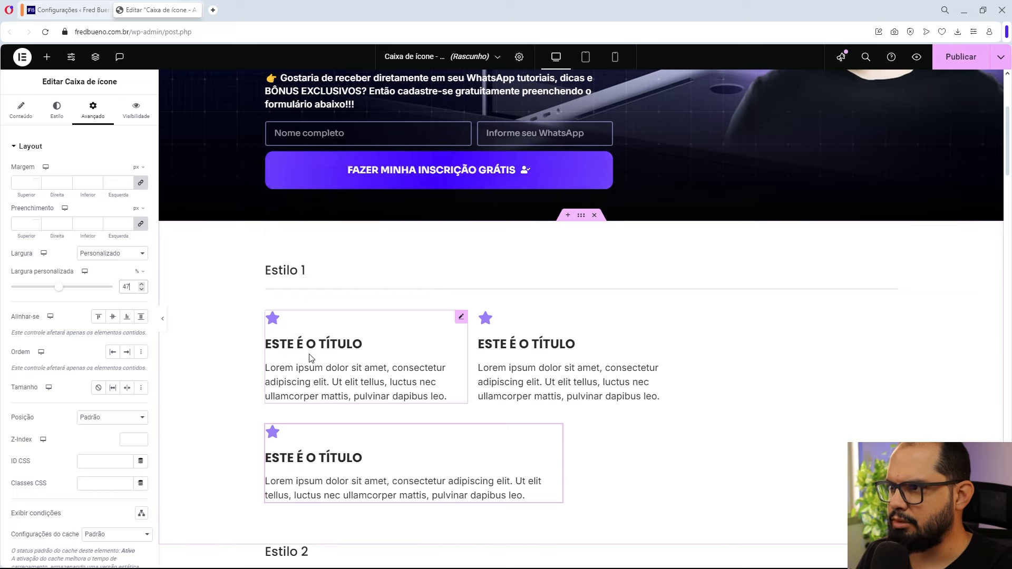
double_click(130, 287)
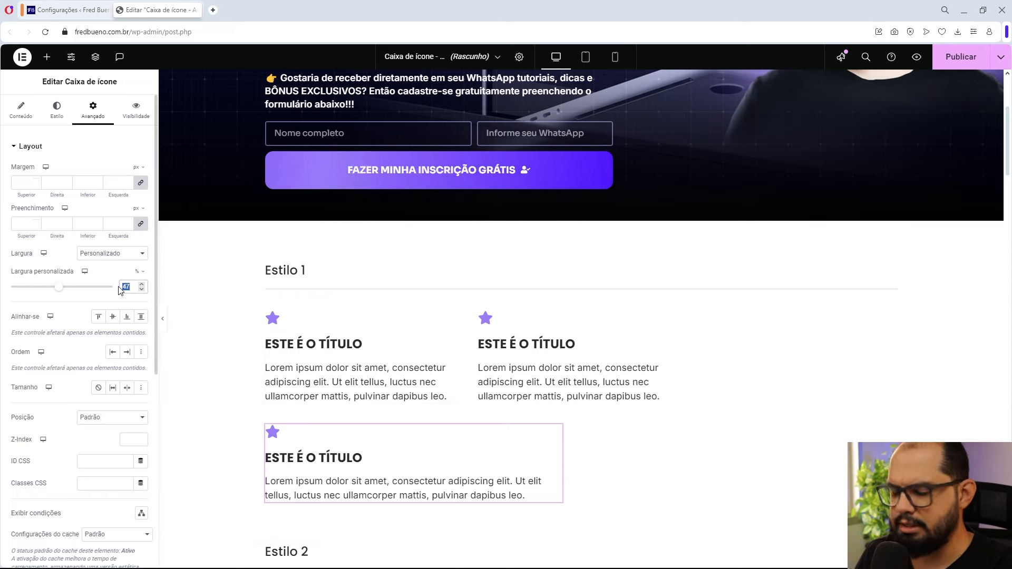
type("32")
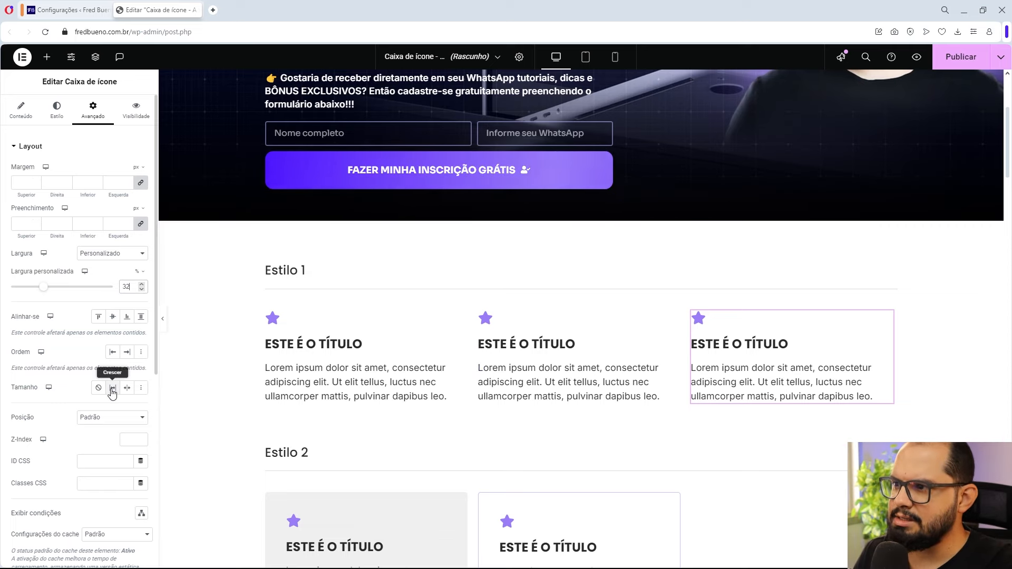
left_click(112, 389)
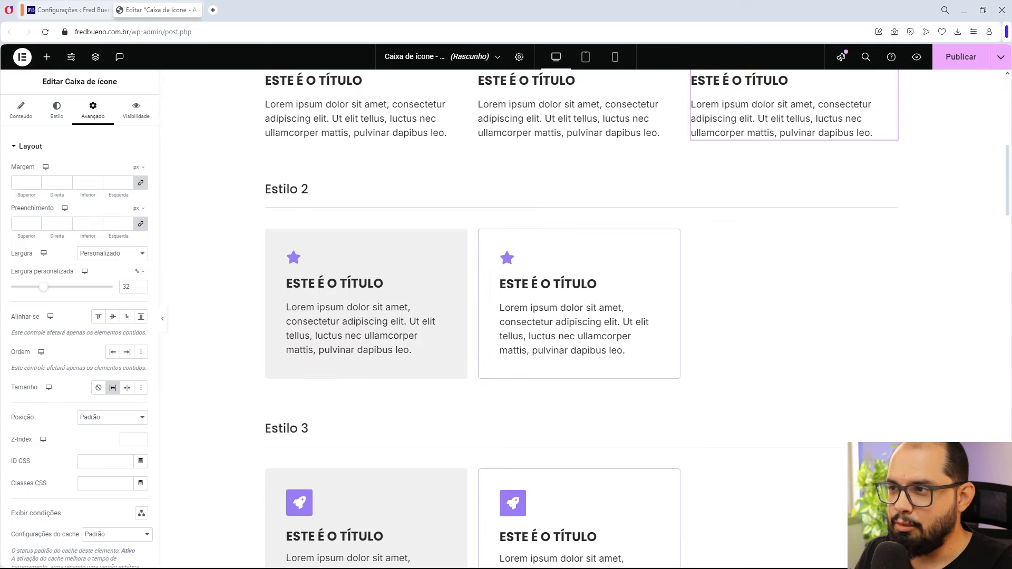
- Copy the third Estilo 1 icon box and paste it after the outlined box in the Estilo 2 section
scroll(353, 260, "up", 1)
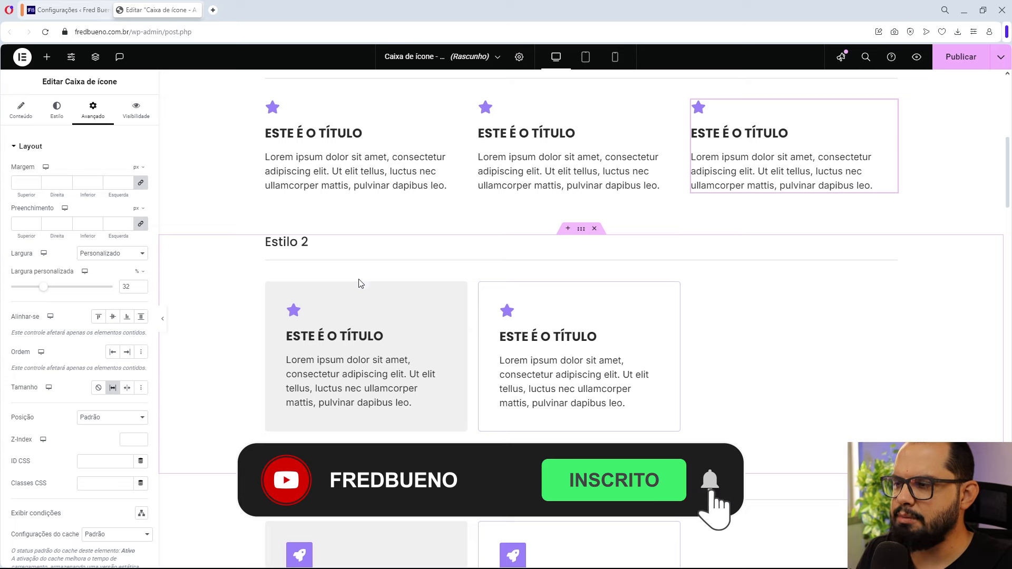
scroll(335, 321, "up", 1)
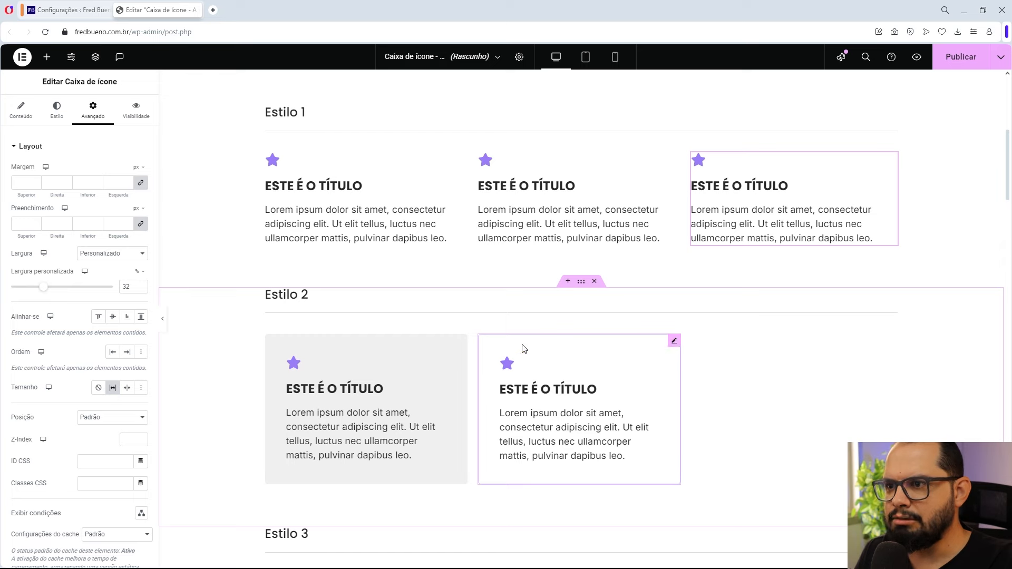
right_click(729, 191)
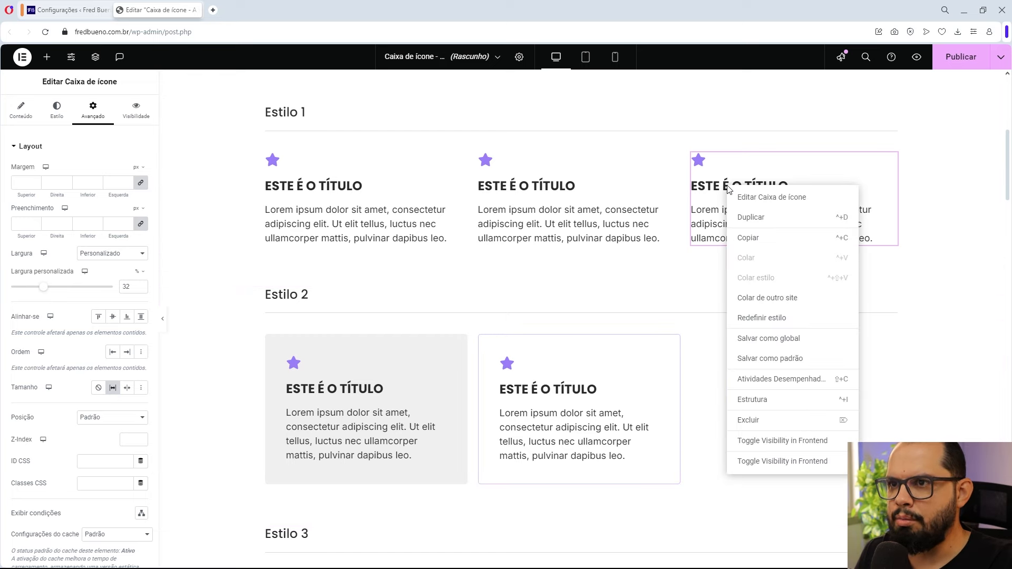
left_click(756, 241)
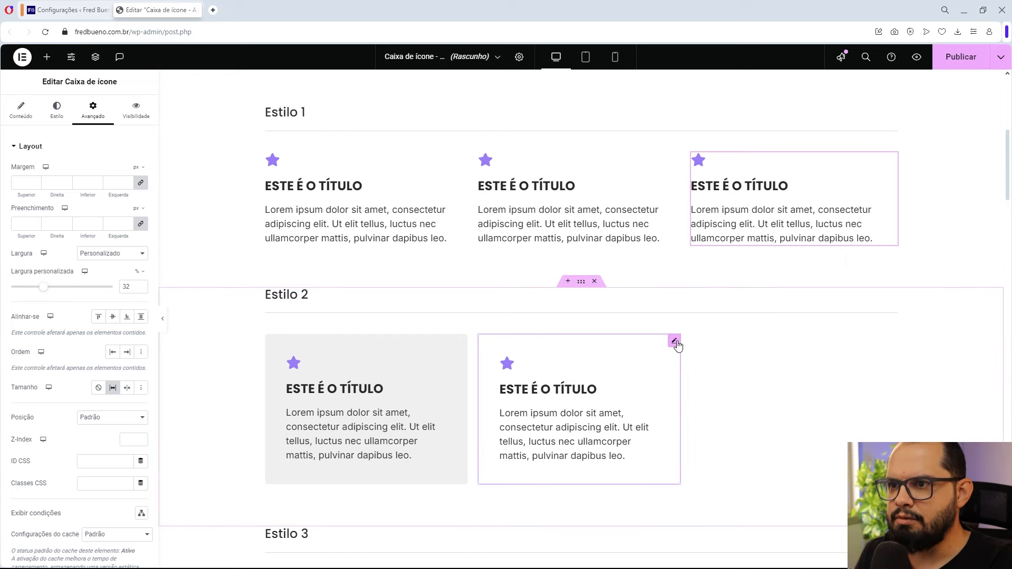
right_click(676, 342)
left_click(690, 353)
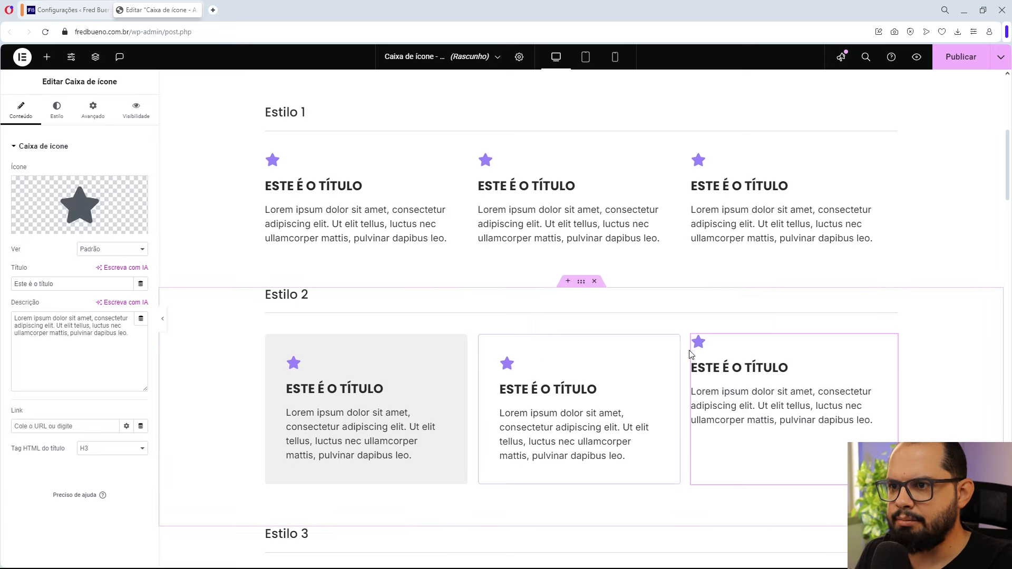
- Set the pasted Estilo 2 box's padding on all sides, trying 30 px and settling on 40 px
scroll(789, 391, "down", 1)
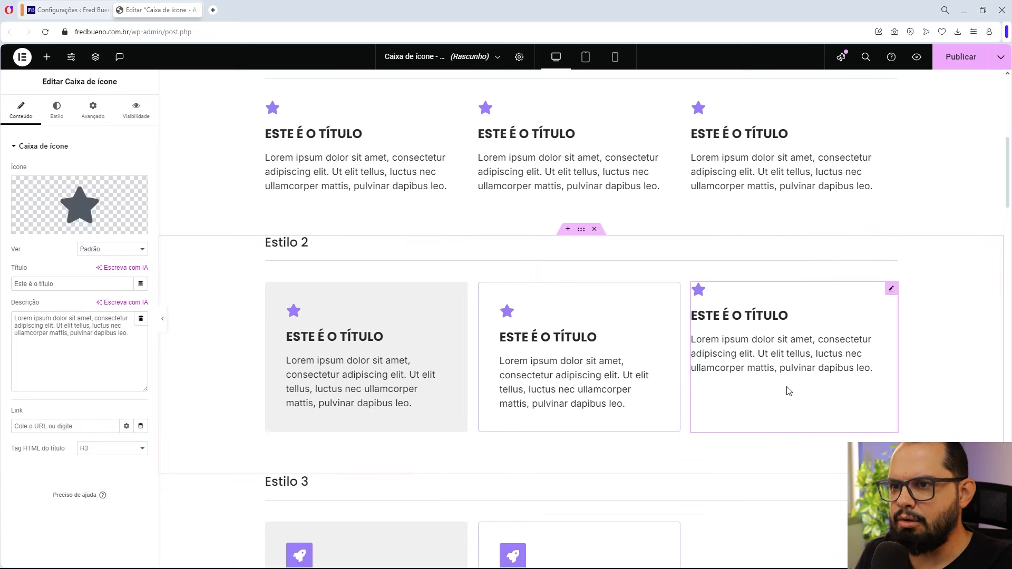
scroll(787, 390, "up", 1)
scroll(786, 391, "down", 1)
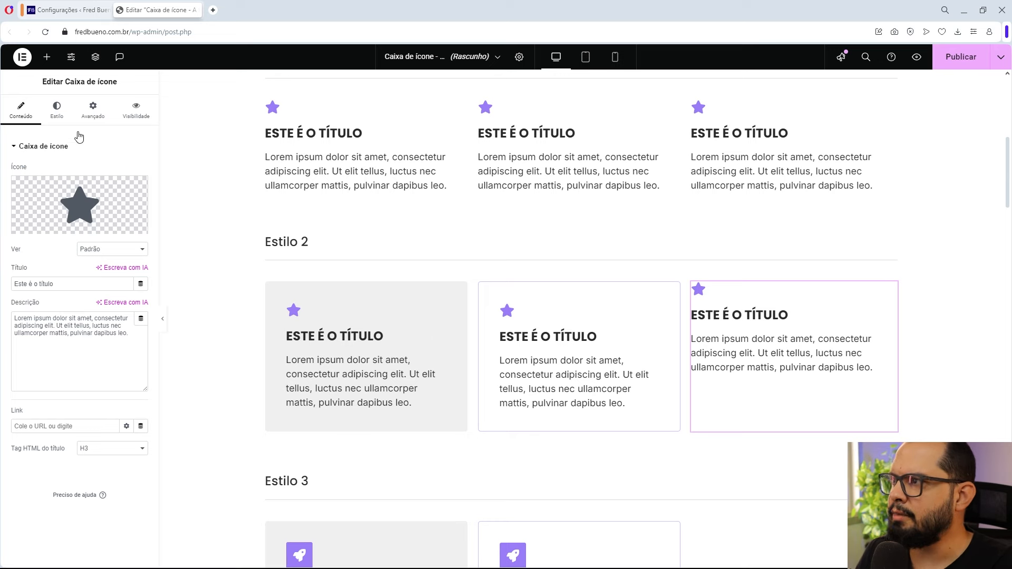
left_click(88, 121)
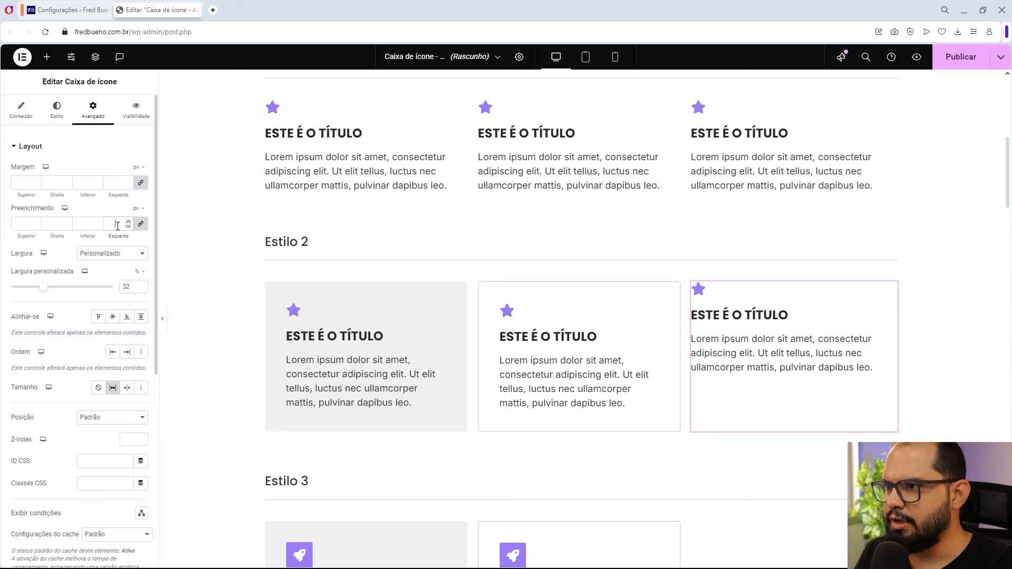
left_click(117, 225)
type("30")
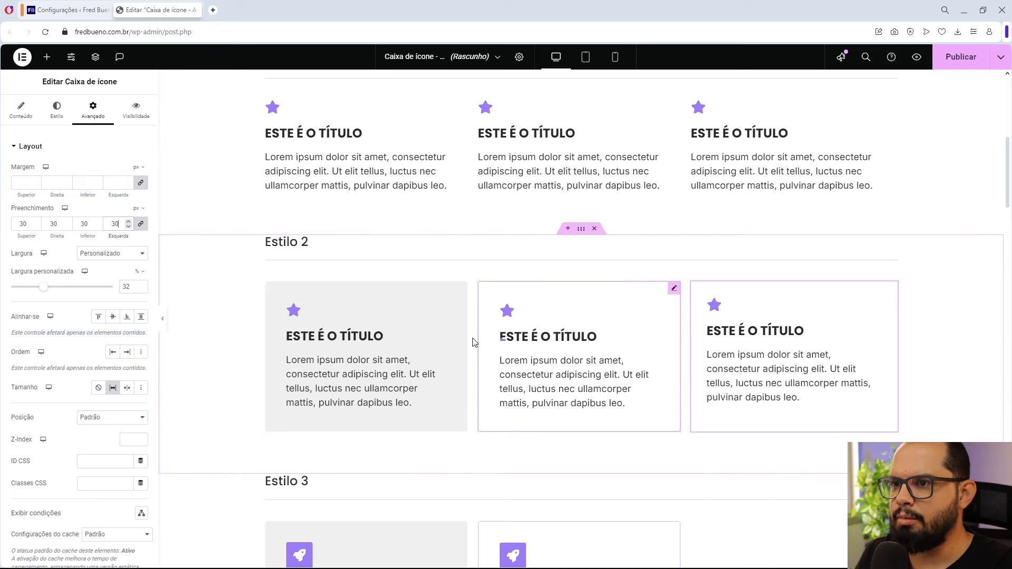
double_click(115, 223)
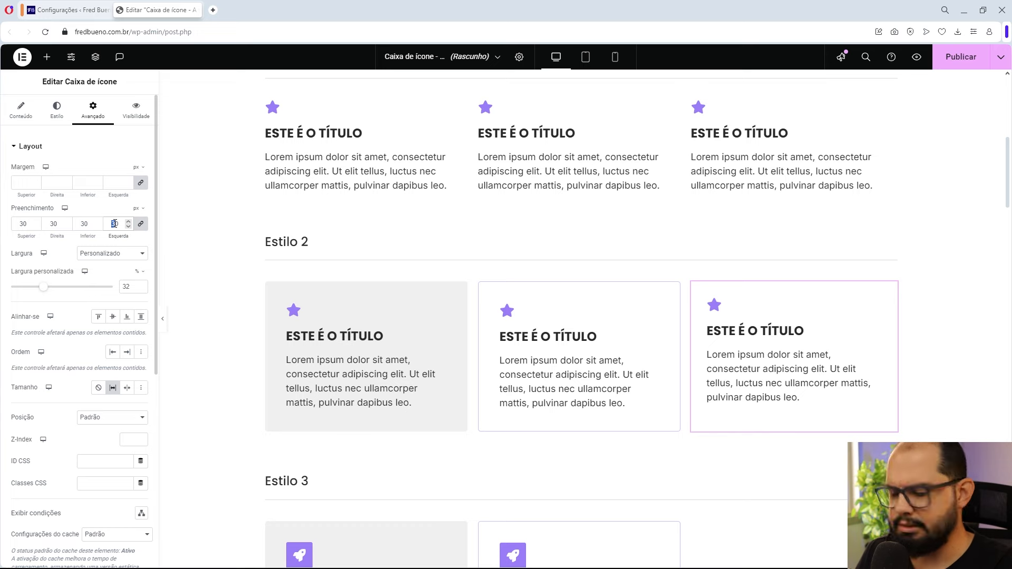
type("40")
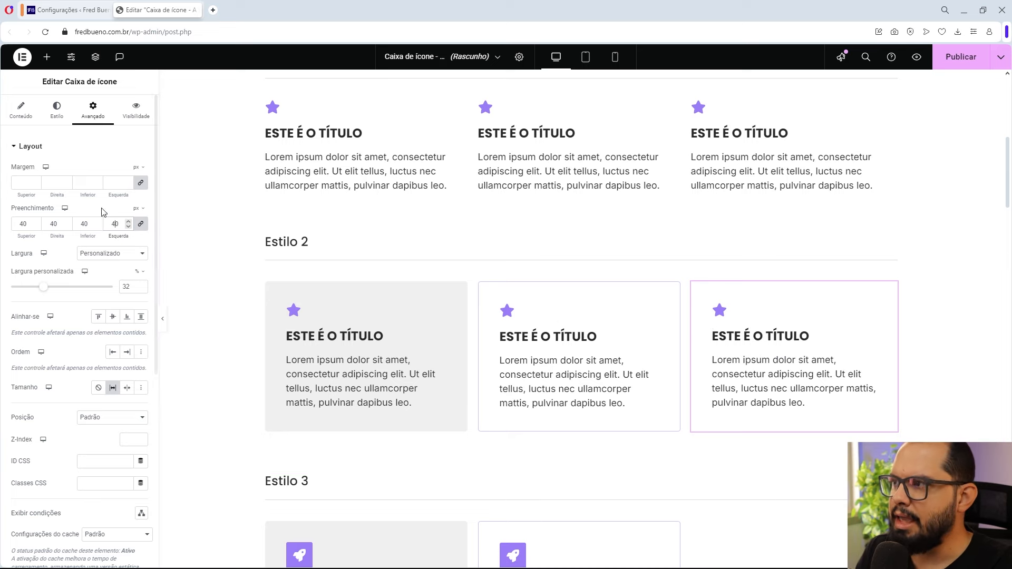
left_click(66, 149)
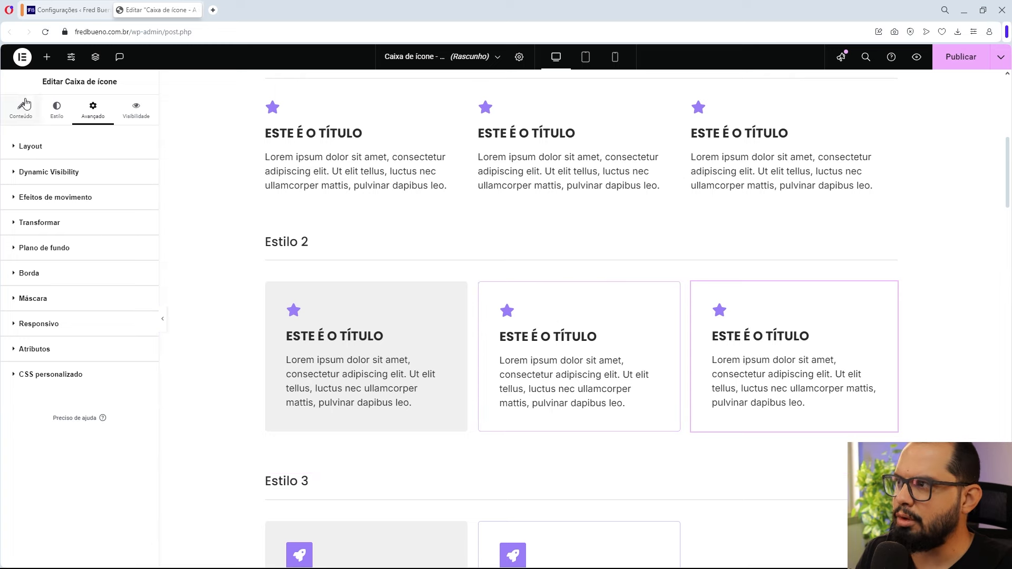
left_click(56, 111)
left_click(31, 152)
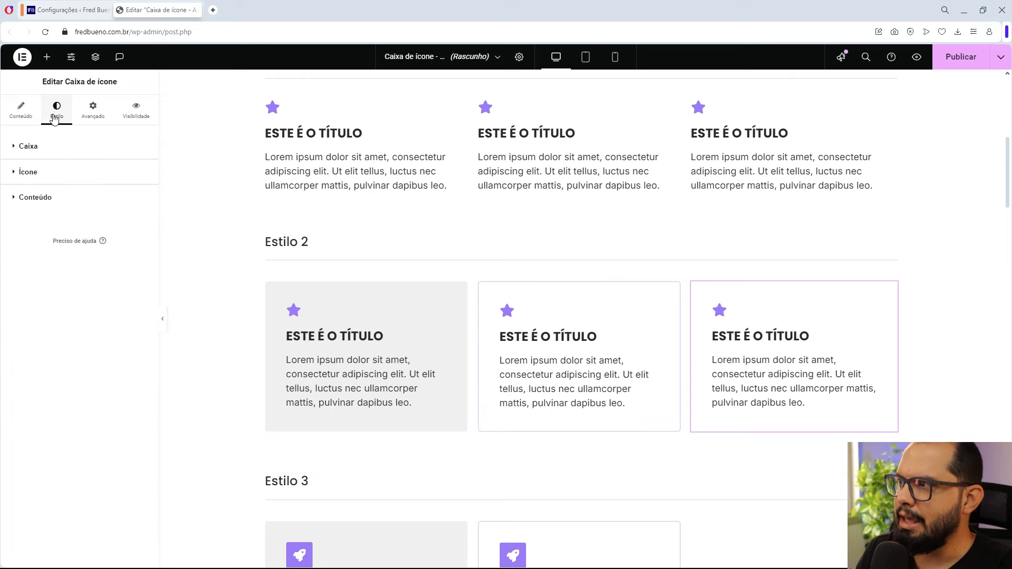
left_click(95, 119)
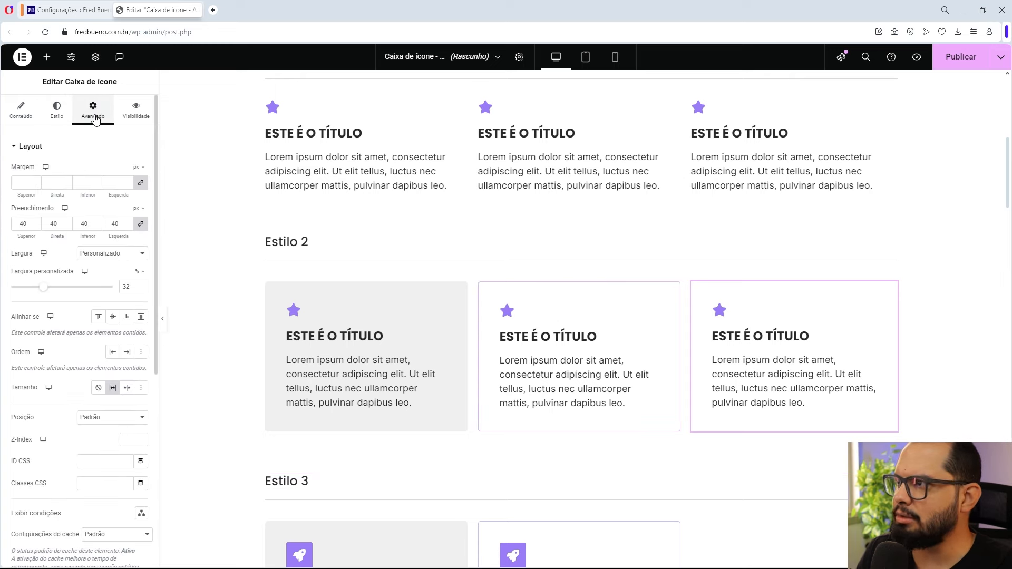
- Give the third Estilo 2 box a classic background in the global color Nova cor global (#F0F0F0) and preview it
left_click(52, 147)
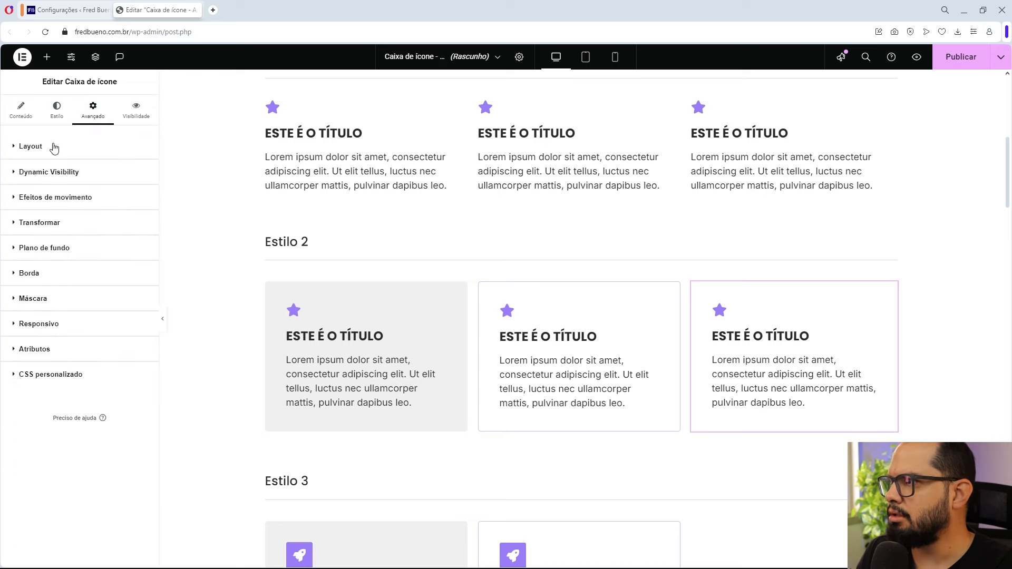
left_click(49, 254)
left_click(126, 294)
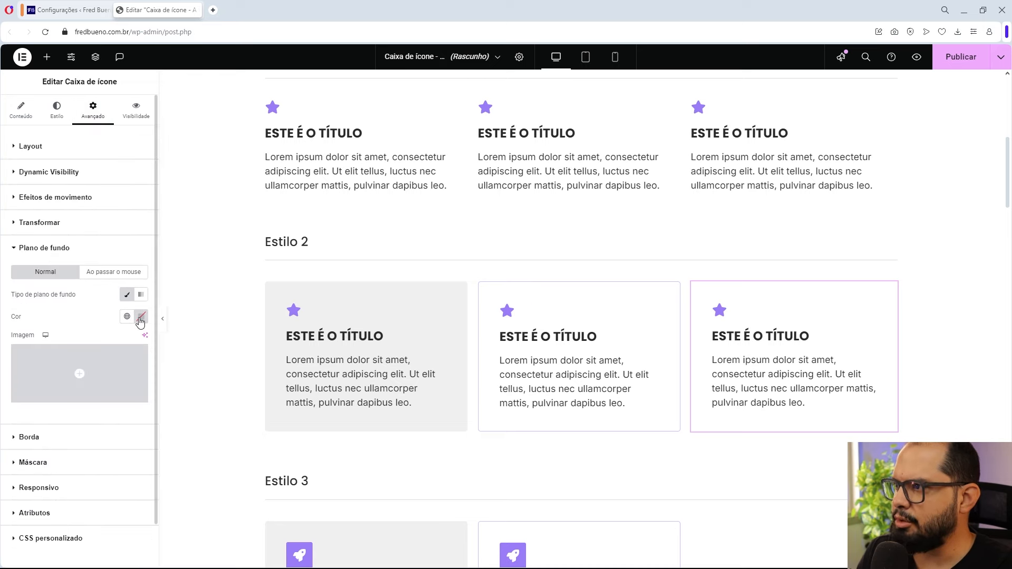
left_click(140, 317)
left_click(140, 318)
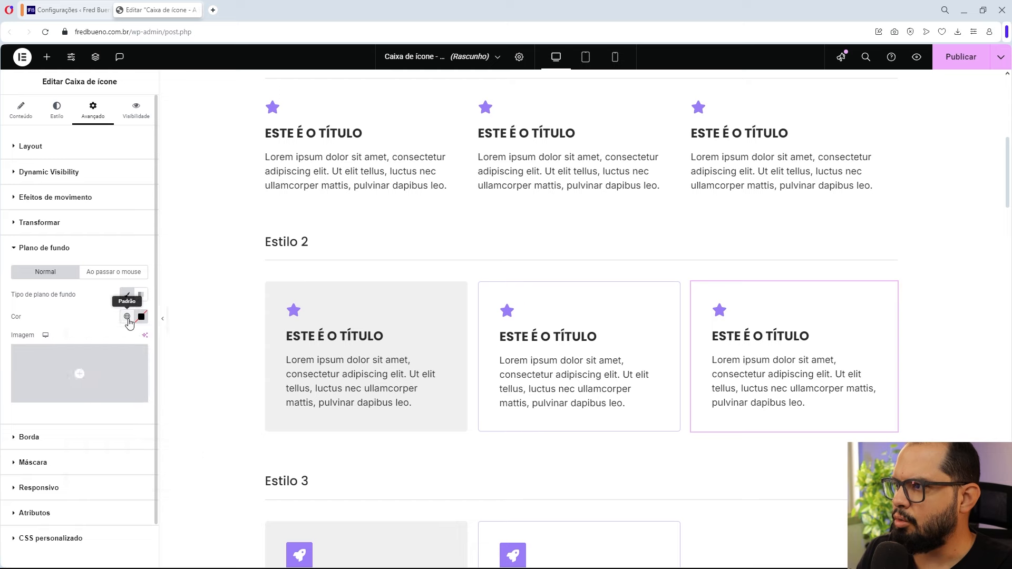
left_click(126, 316)
left_click(53, 491)
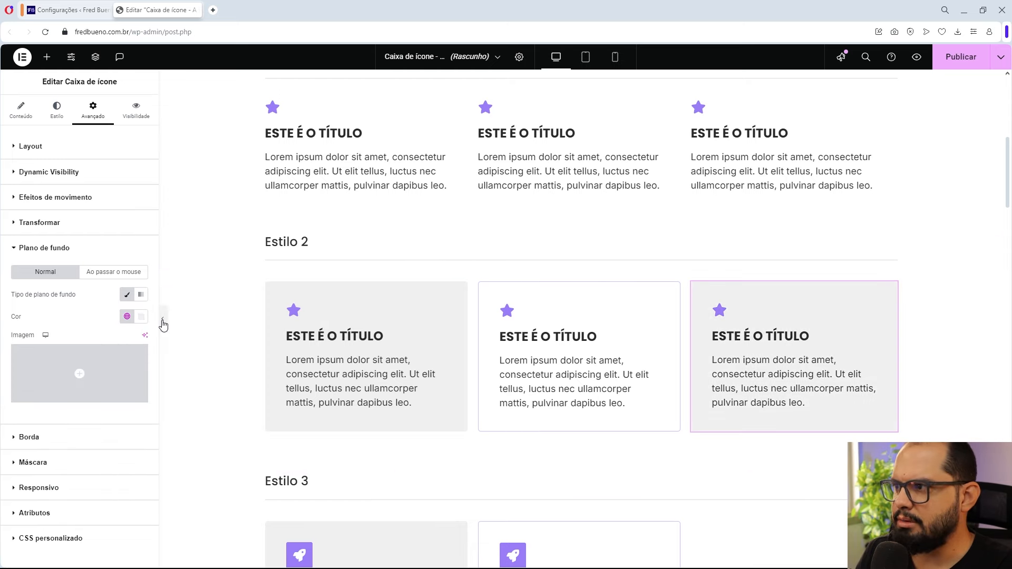
left_click(163, 325)
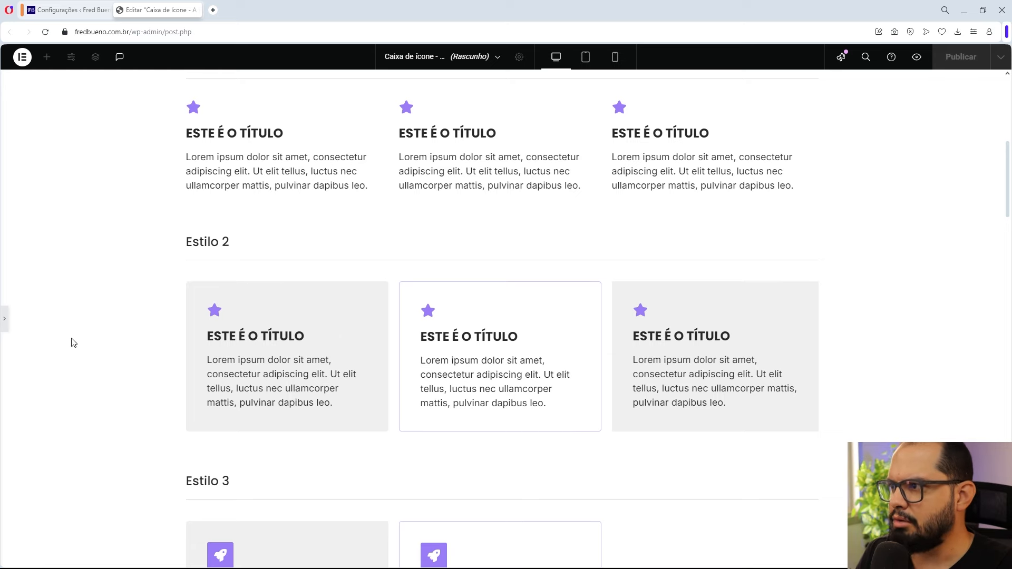
left_click(5, 325)
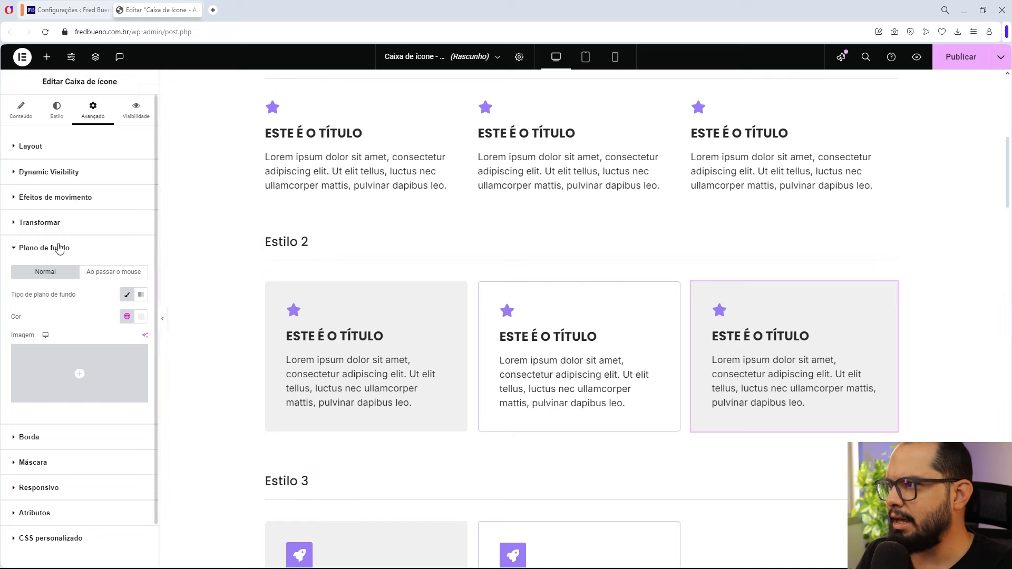
- Set the third Estilo 2 box's border radius to 5 px on all corners and preview the card
left_click(57, 248)
left_click(42, 274)
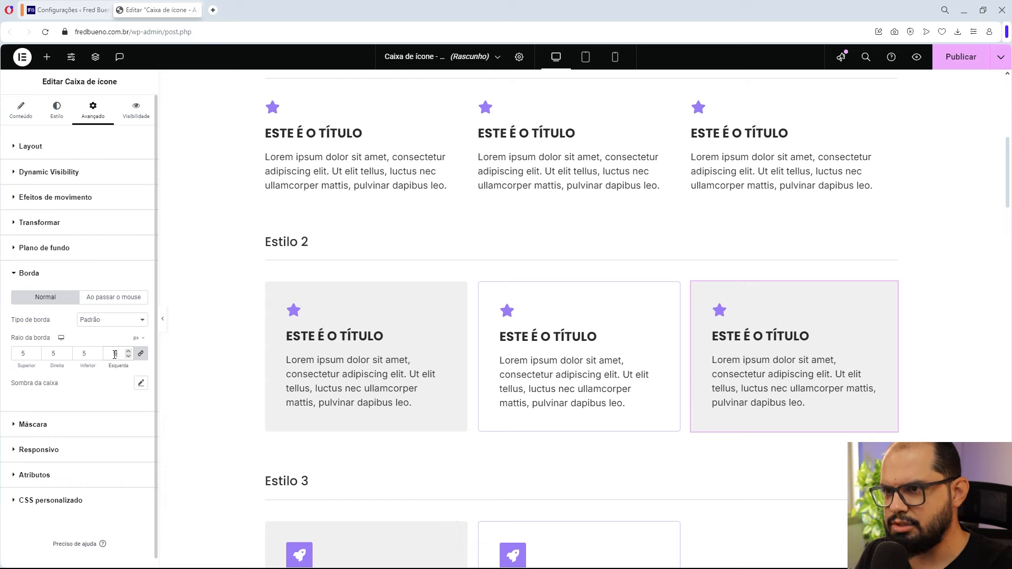
left_click(164, 323)
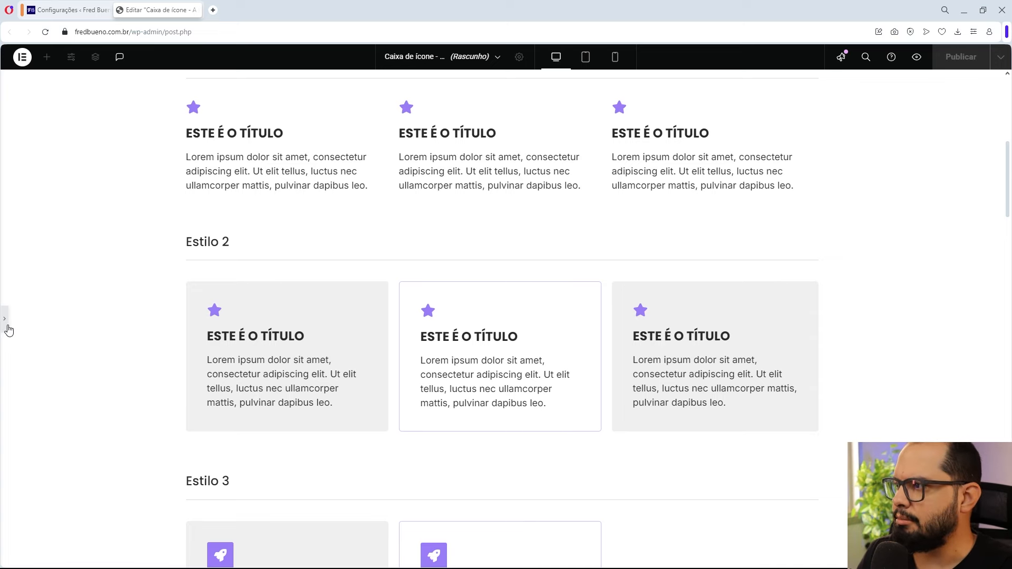
left_click(8, 330)
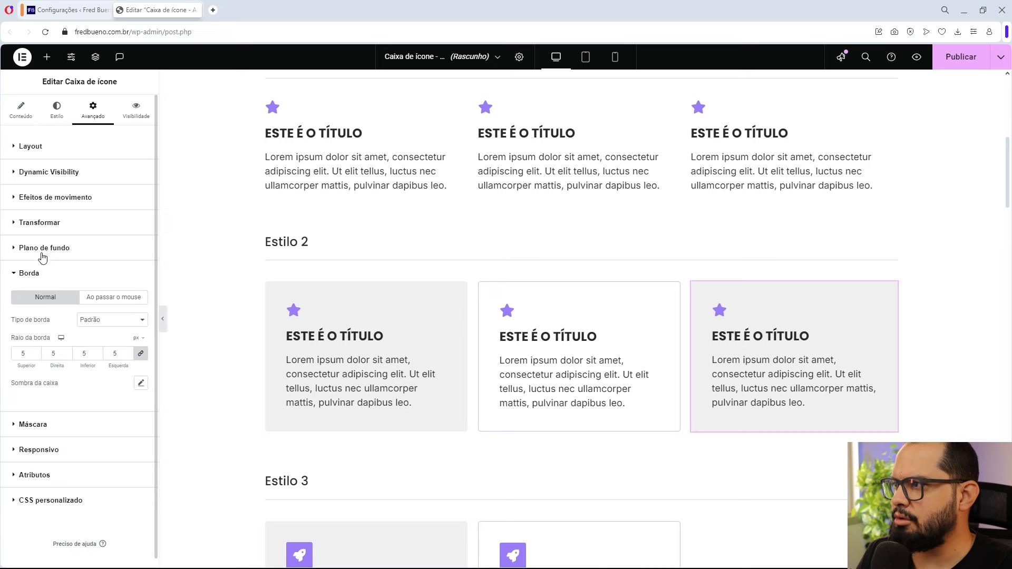
- Change the third Estilo 2 box's background to white
left_click(43, 256)
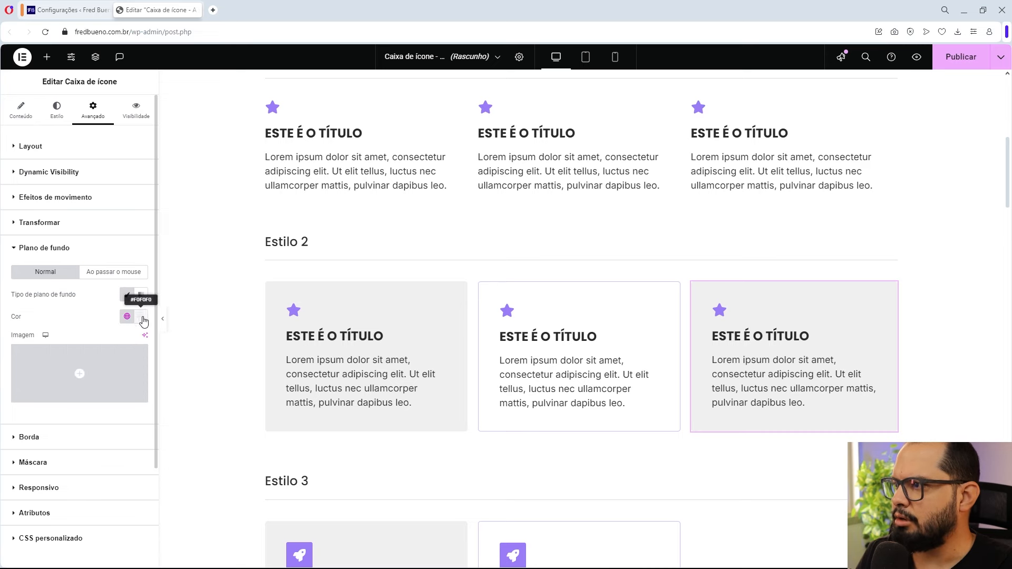
left_click(141, 317)
left_click_drag(114, 372, 64, 355)
left_click(64, 322)
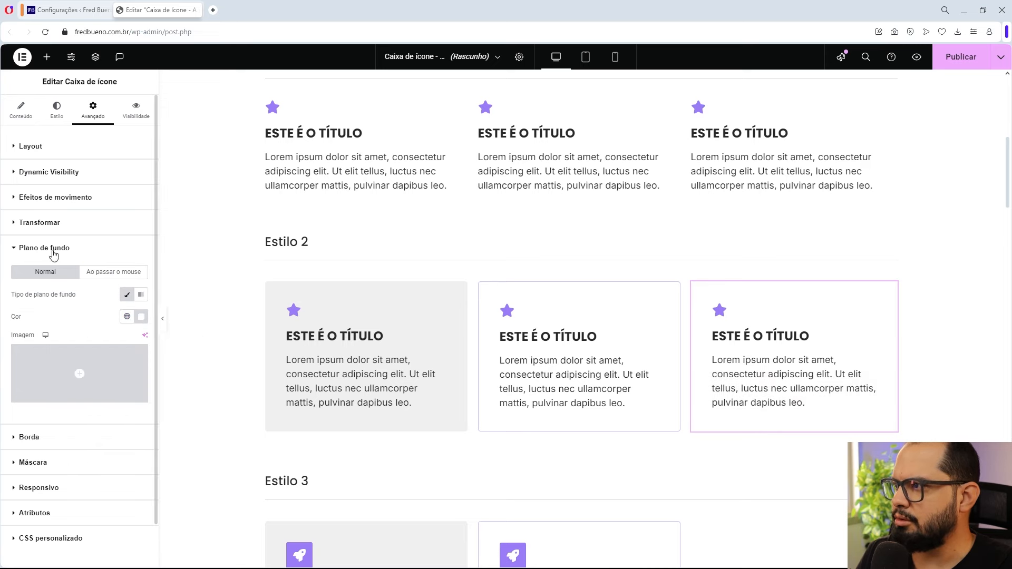
- Give the third Estilo 2 box a Sólido border with a width of 1 px on all sides
left_click(53, 255)
left_click(41, 273)
left_click(95, 322)
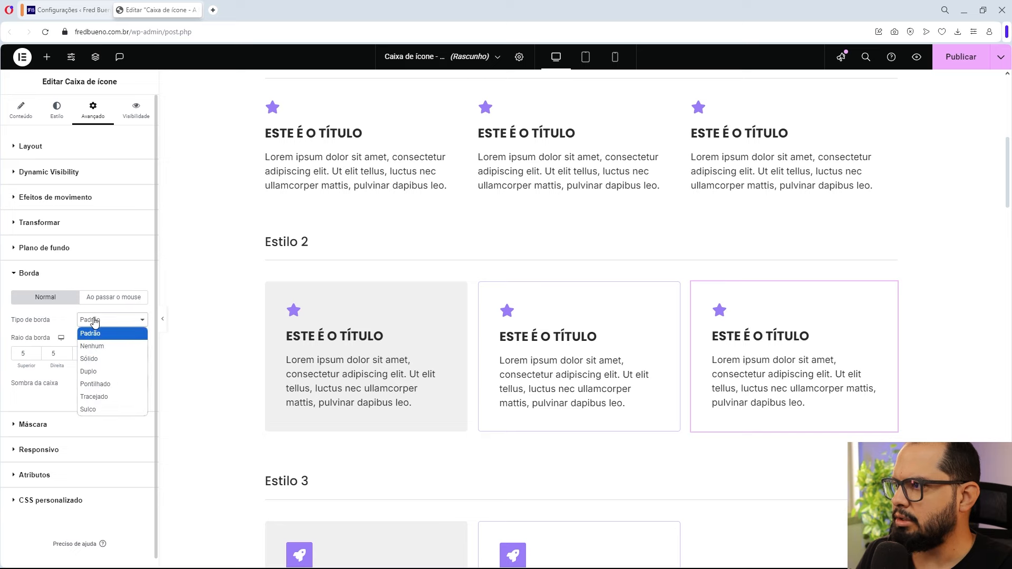
left_click(95, 360)
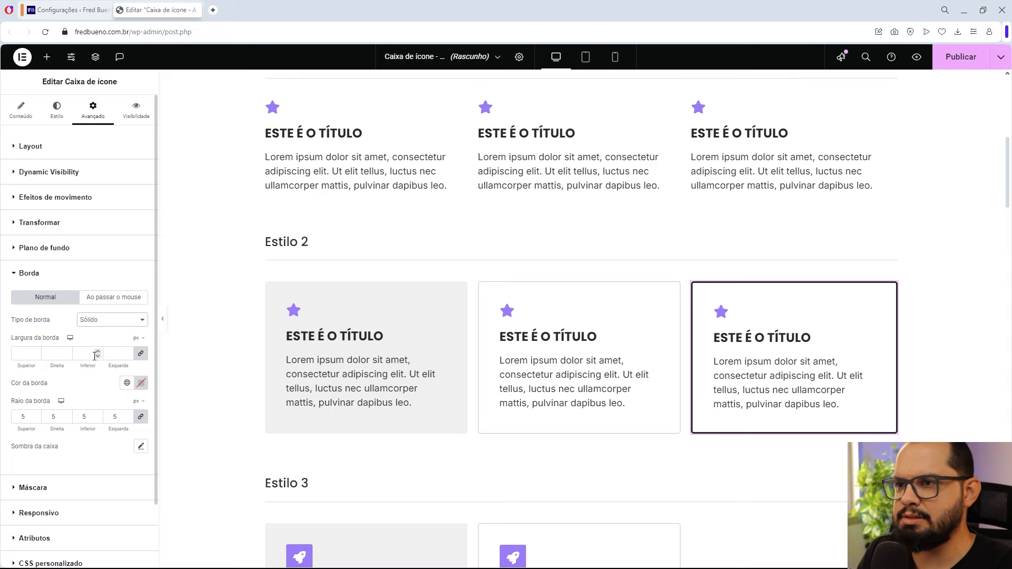
left_click(97, 352)
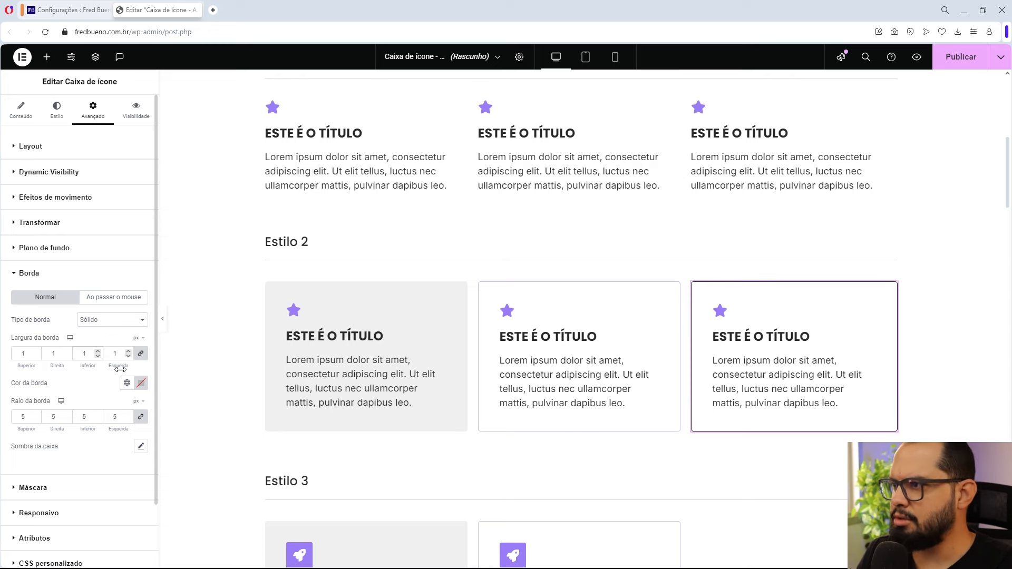
- Set the box's border to a global color, trying Secundário and settling on Realce, and preview the card
left_click(127, 383)
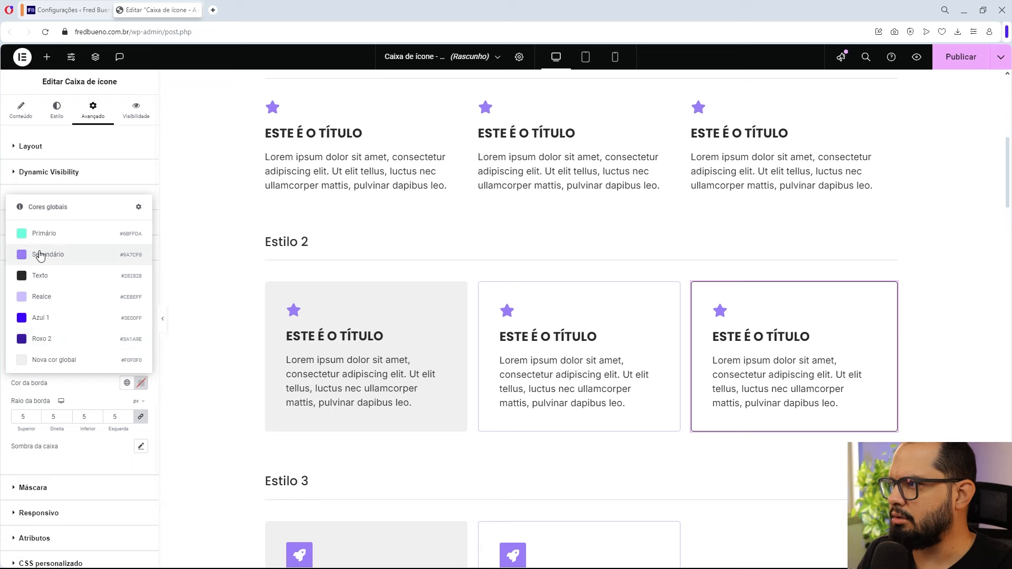
left_click(39, 254)
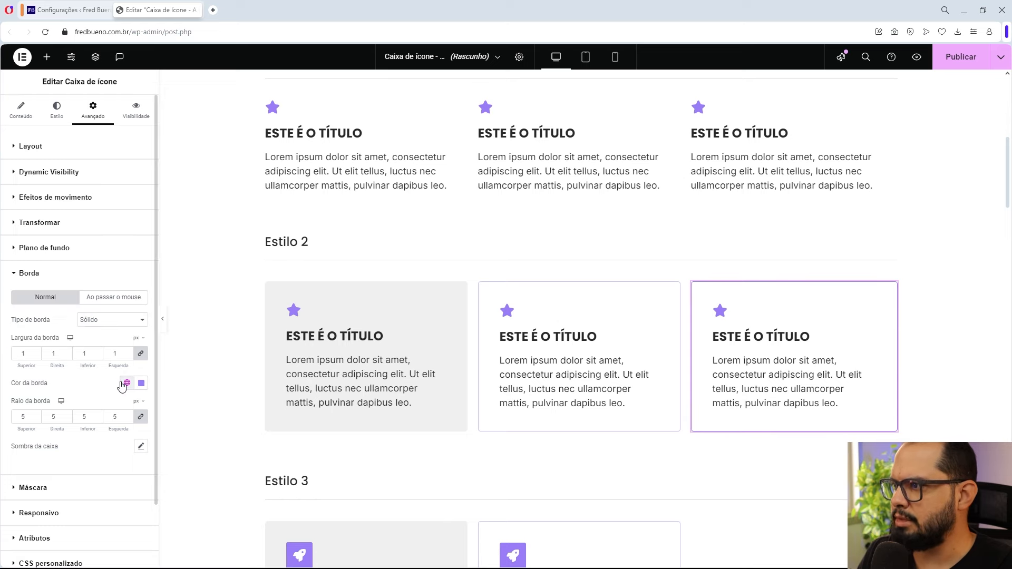
left_click(126, 383)
left_click(74, 296)
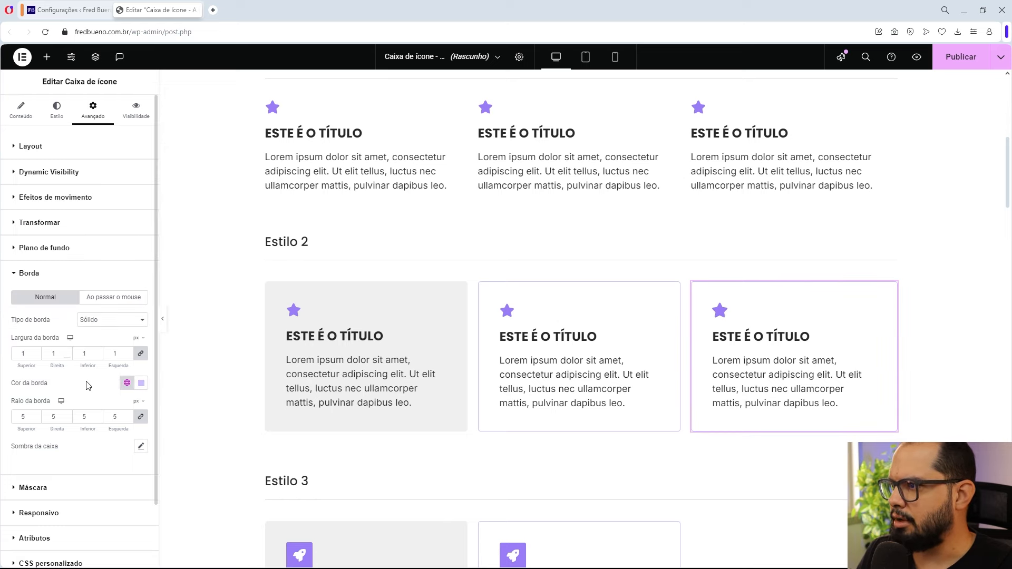
left_click(162, 318)
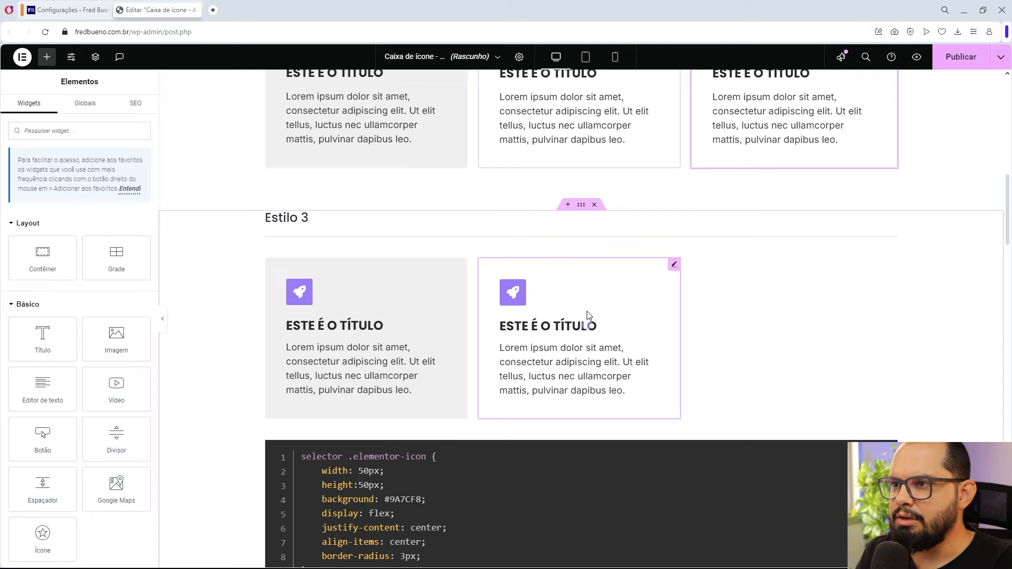
- Copy the third Estilo 2 icon box and paste it after the outlined box in the Estilo 3 section
scroll(580, 315, "up", 3)
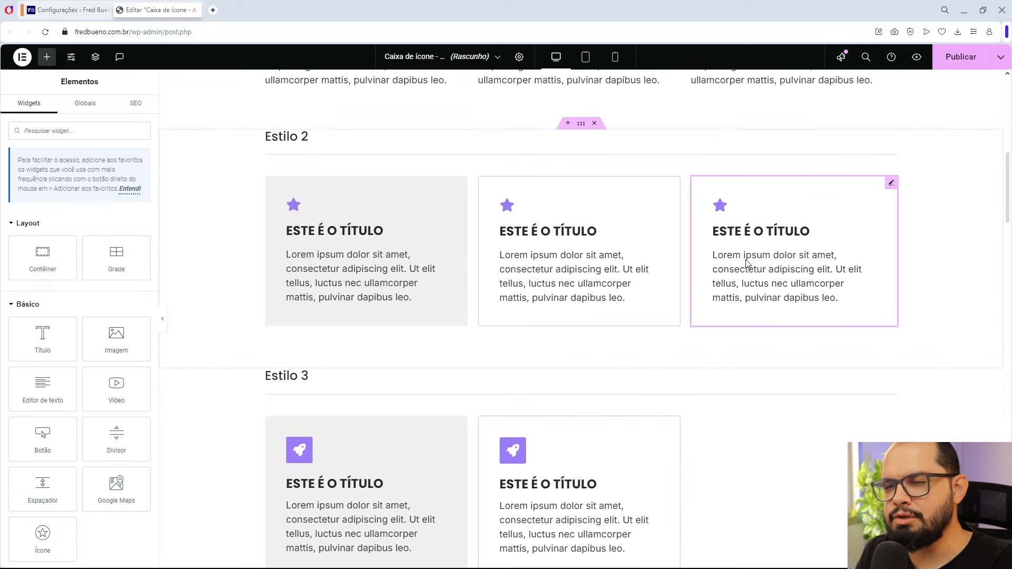
right_click(890, 184)
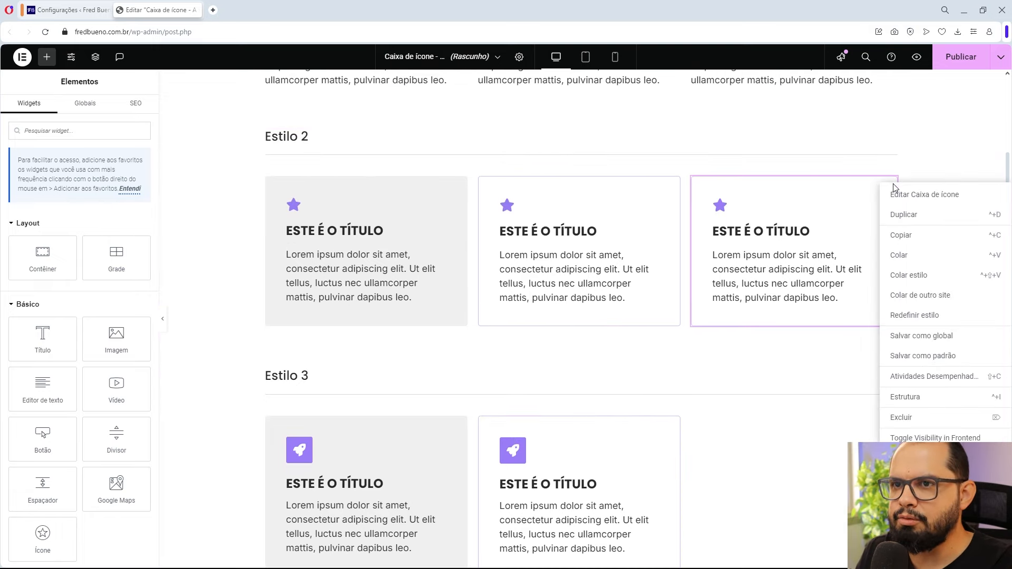
left_click(897, 240)
scroll(732, 222, "down", 4)
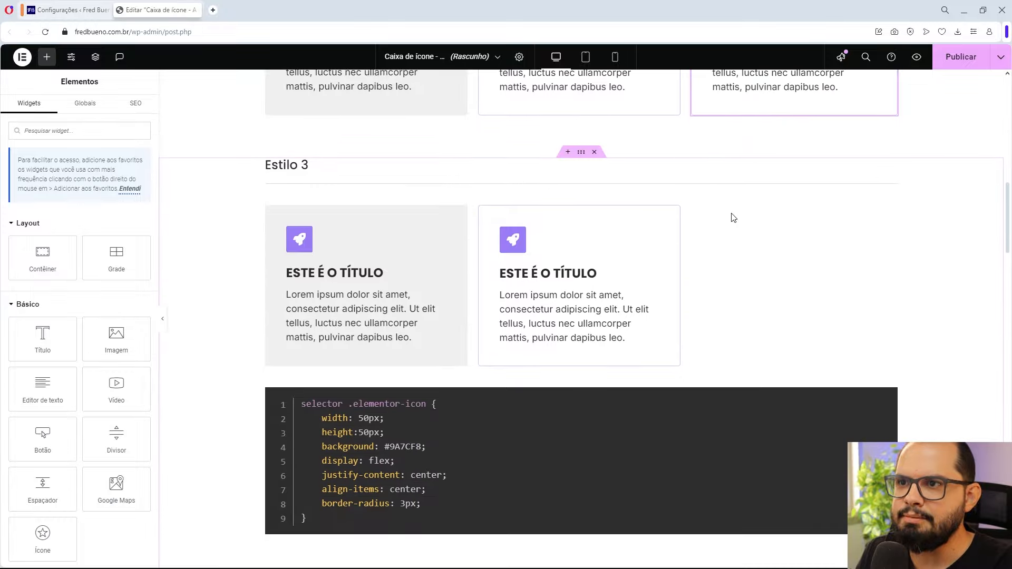
right_click(672, 216)
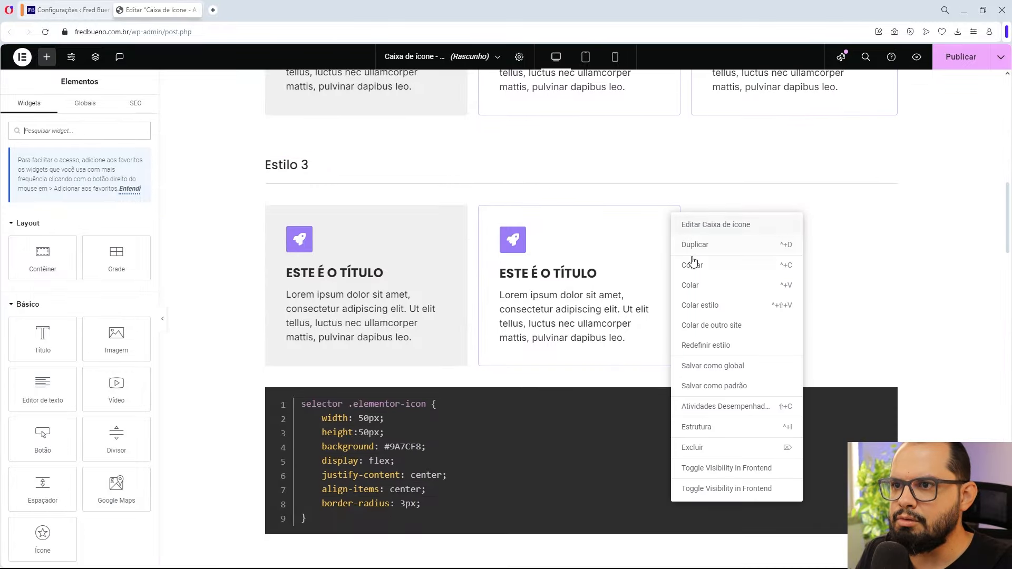
left_click(695, 286)
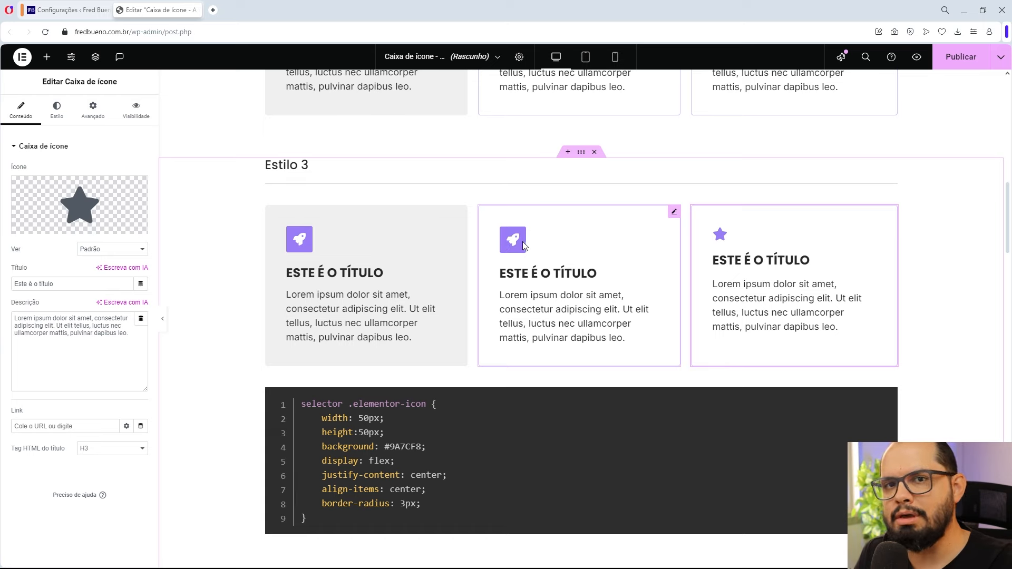
- Inspect the pasted Estilo 3 box's star icon in the browser's developer tools to identify the class of its wrapping span
left_click(163, 327)
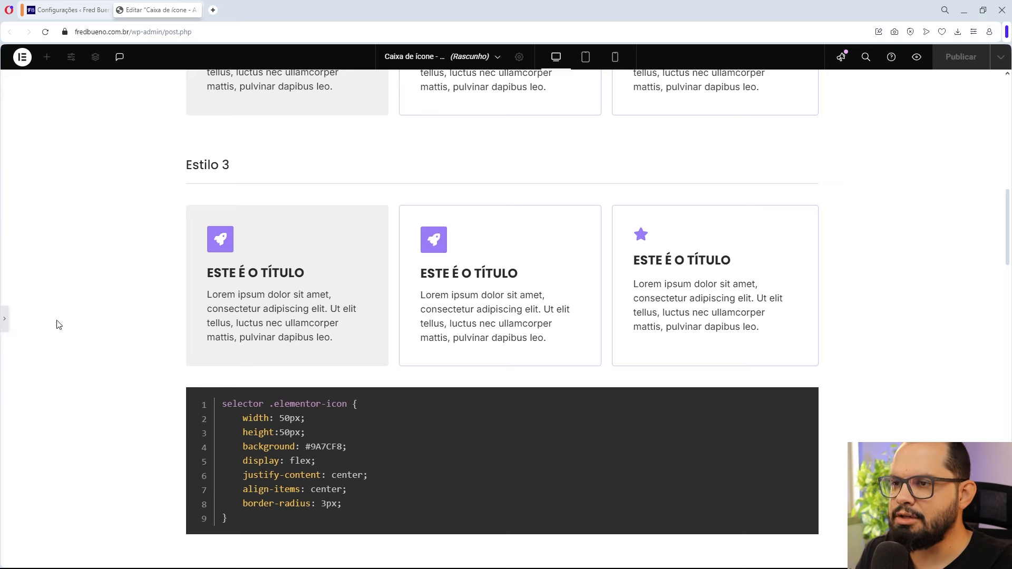
right_click(642, 237)
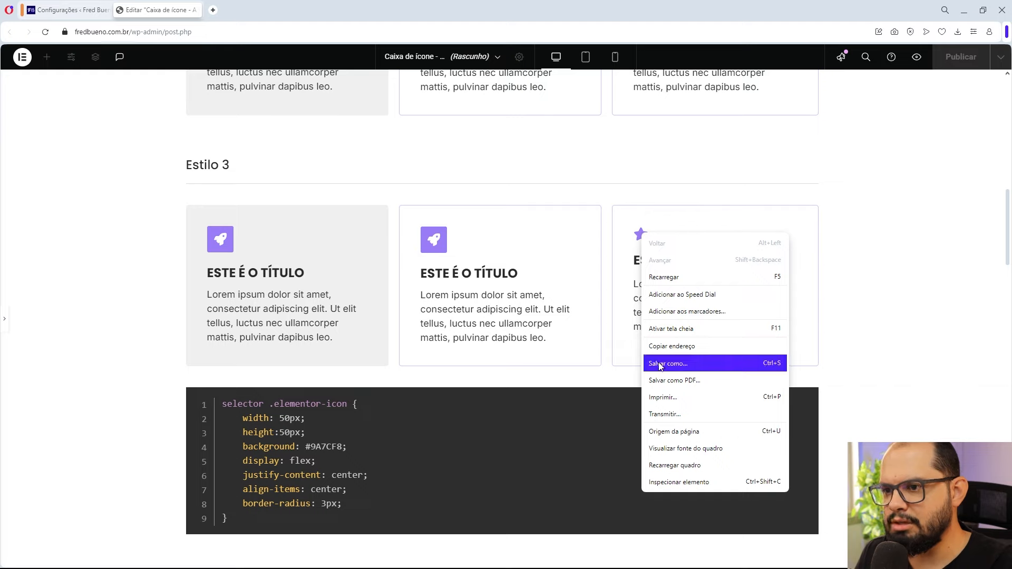
left_click(672, 482)
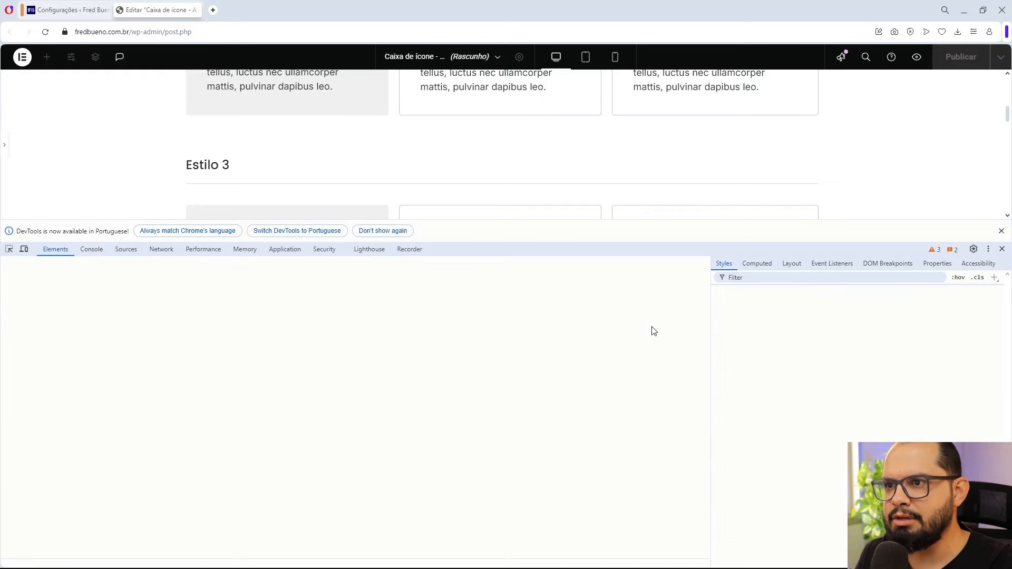
left_click_drag(657, 219, 647, 388)
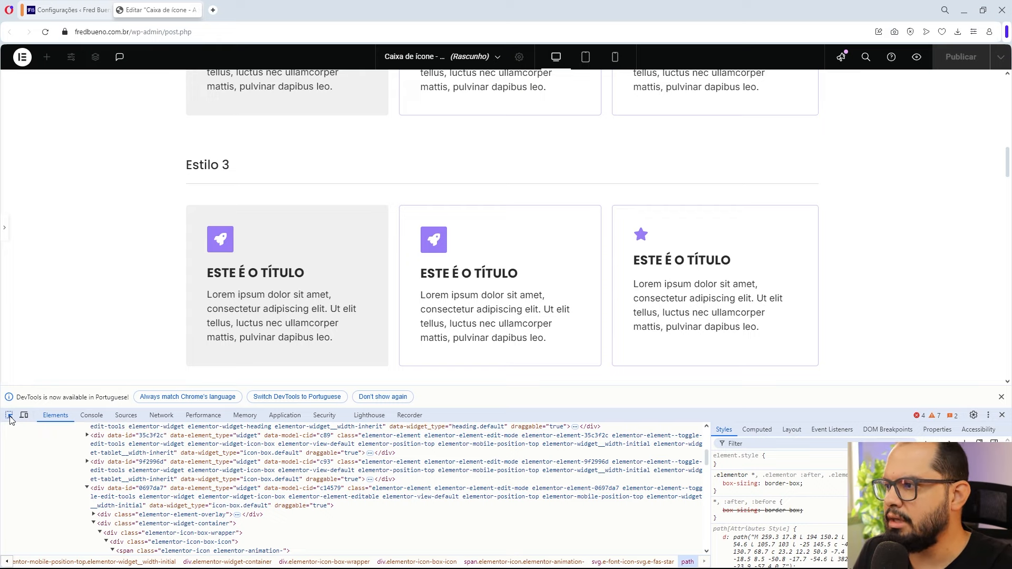
left_click(10, 417)
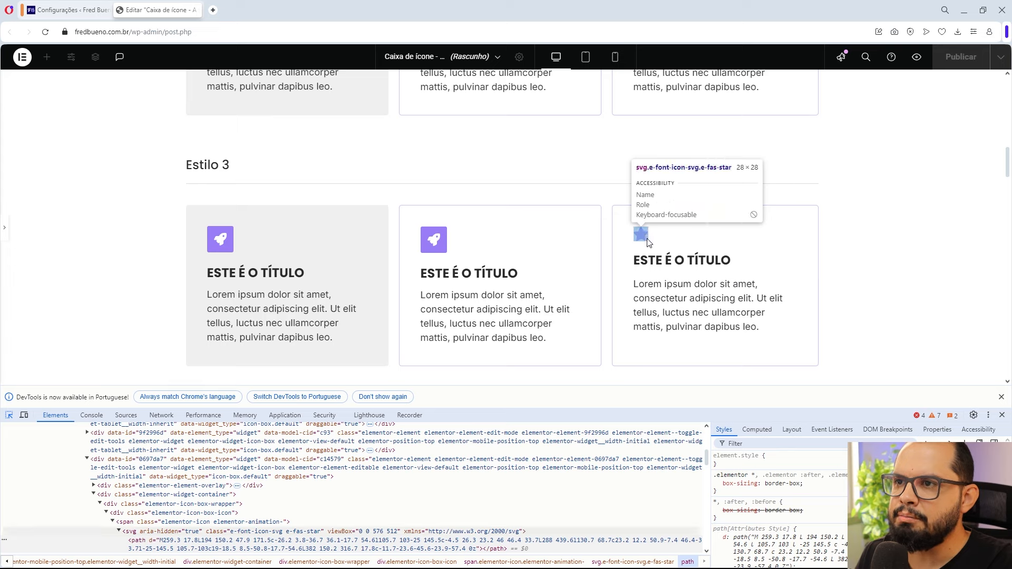
left_click(647, 242)
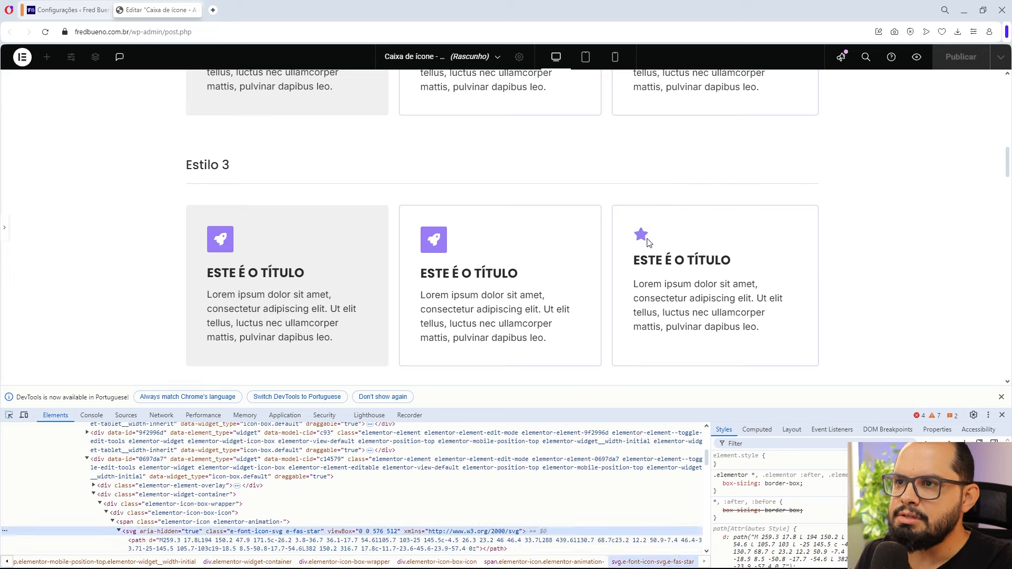
left_click(143, 523)
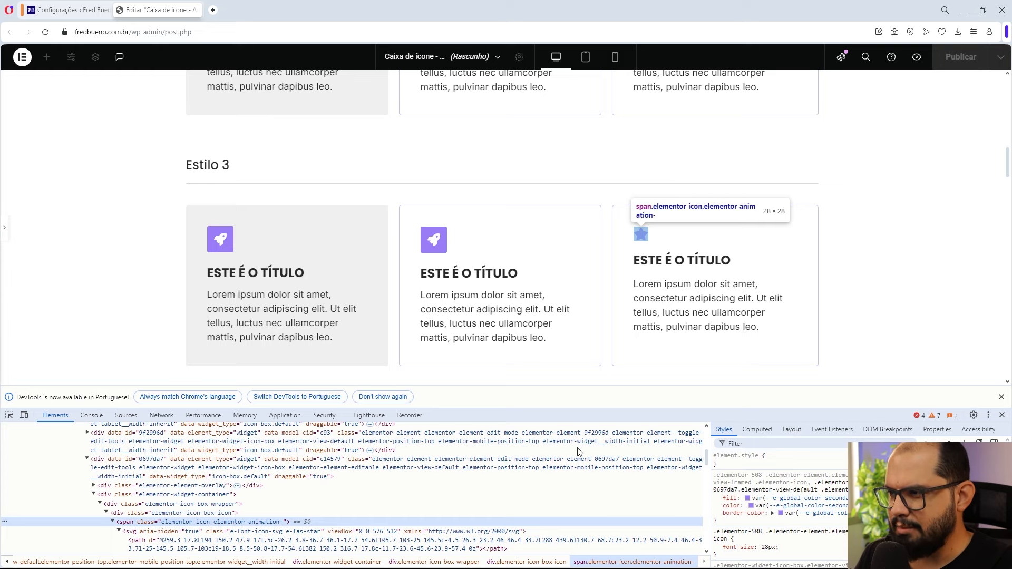
left_click(1000, 415)
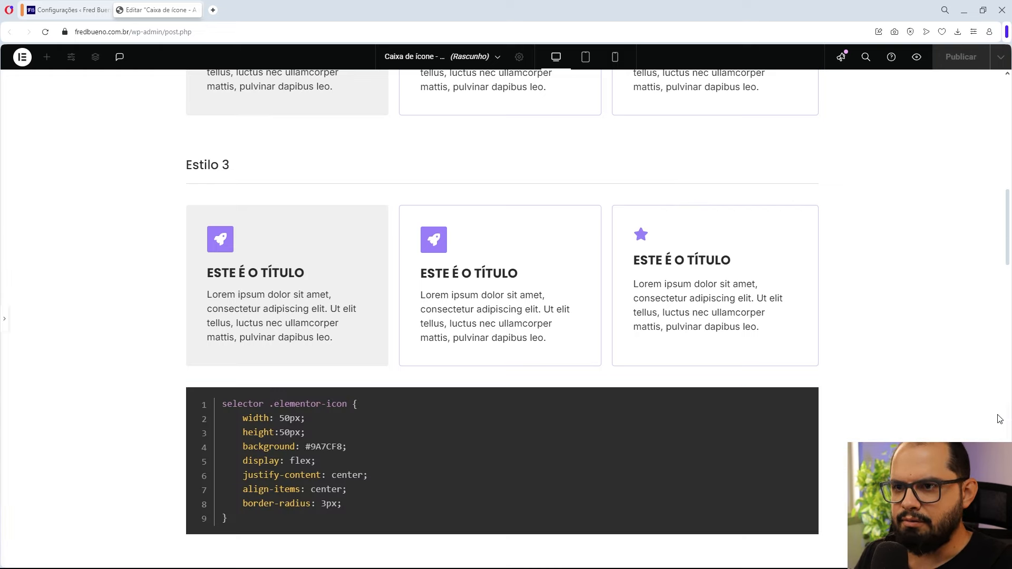
mouse_move(7, 321)
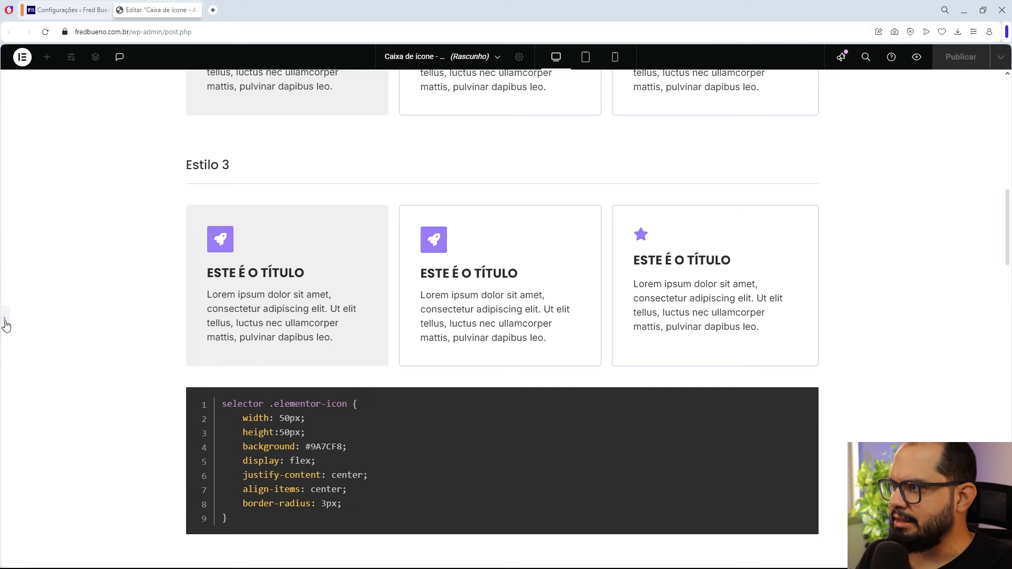
- Start a custom CSS rule for "selector .elementor-icon" on the third Estilo 3 icon box
left_click(5, 321)
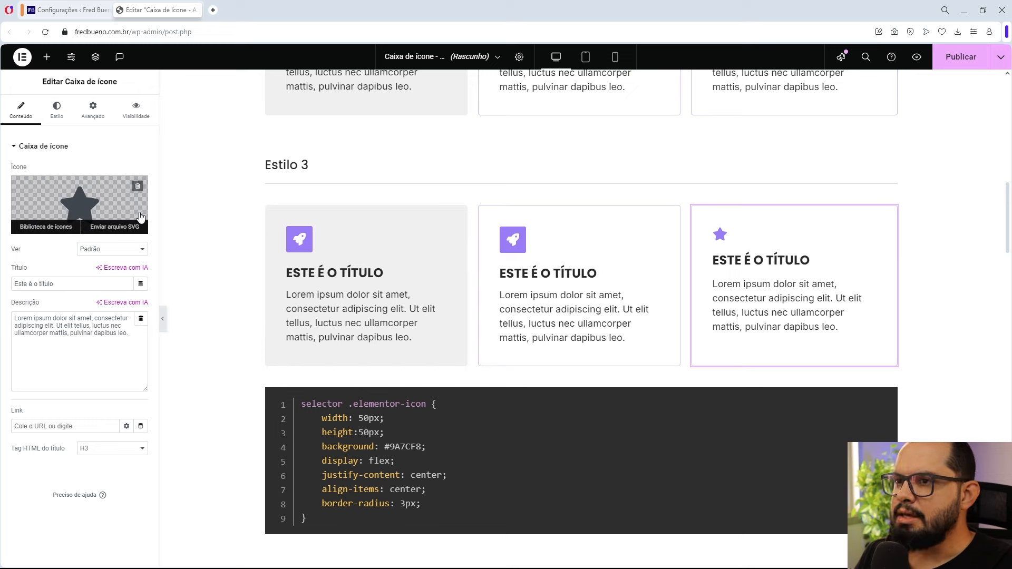
left_click(88, 117)
left_click(48, 147)
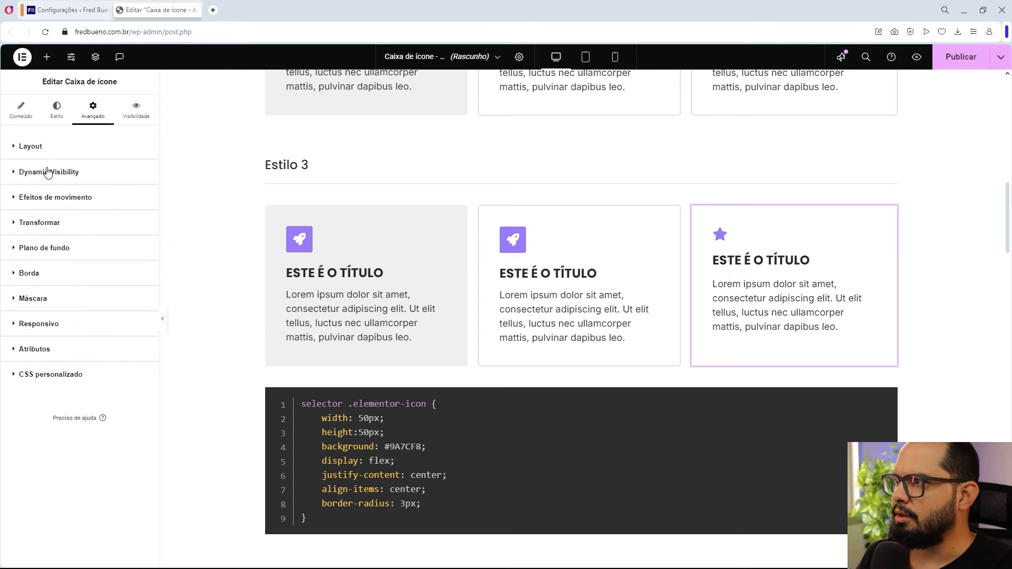
left_click(49, 376)
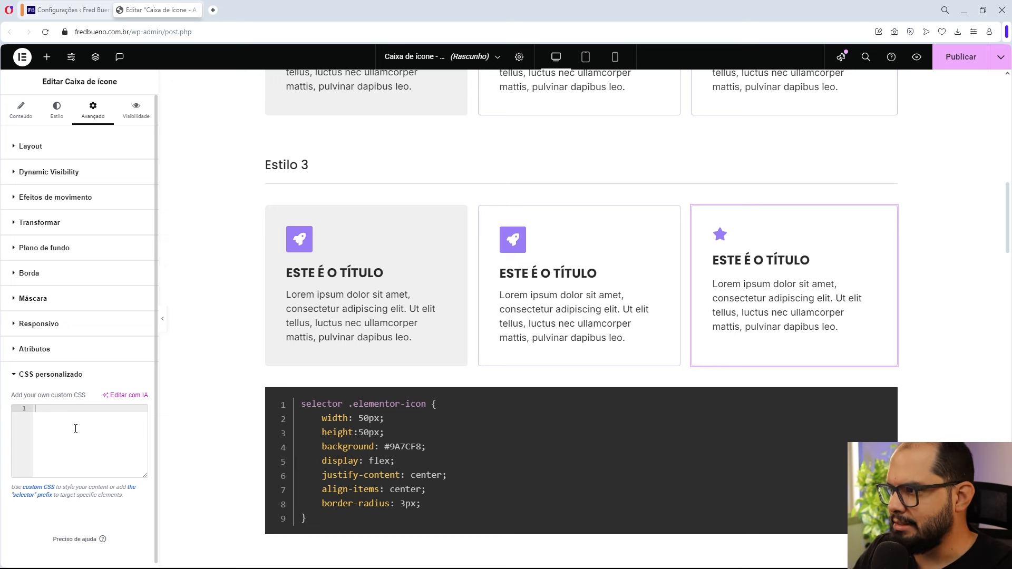
type("selector")
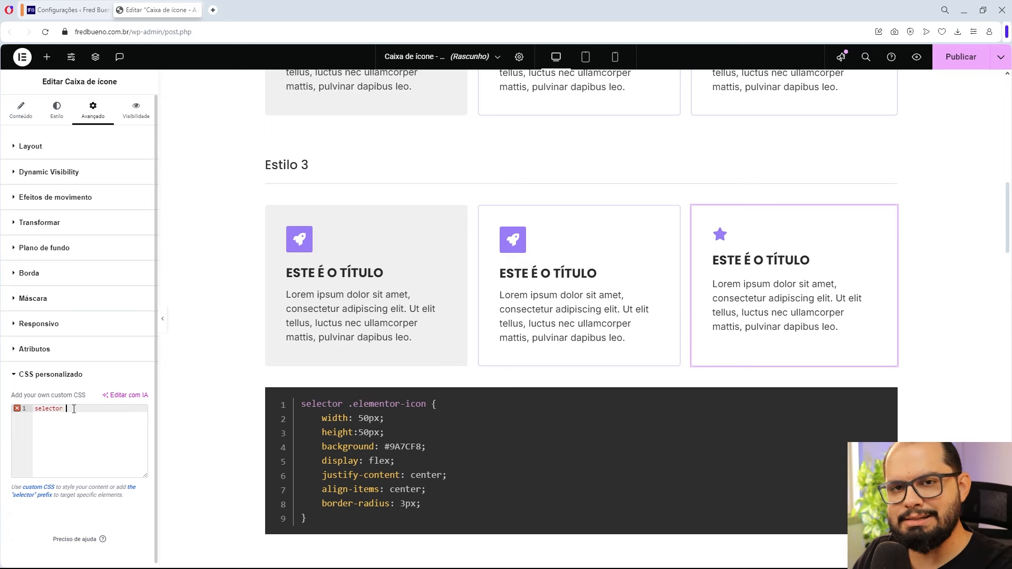
type(".")
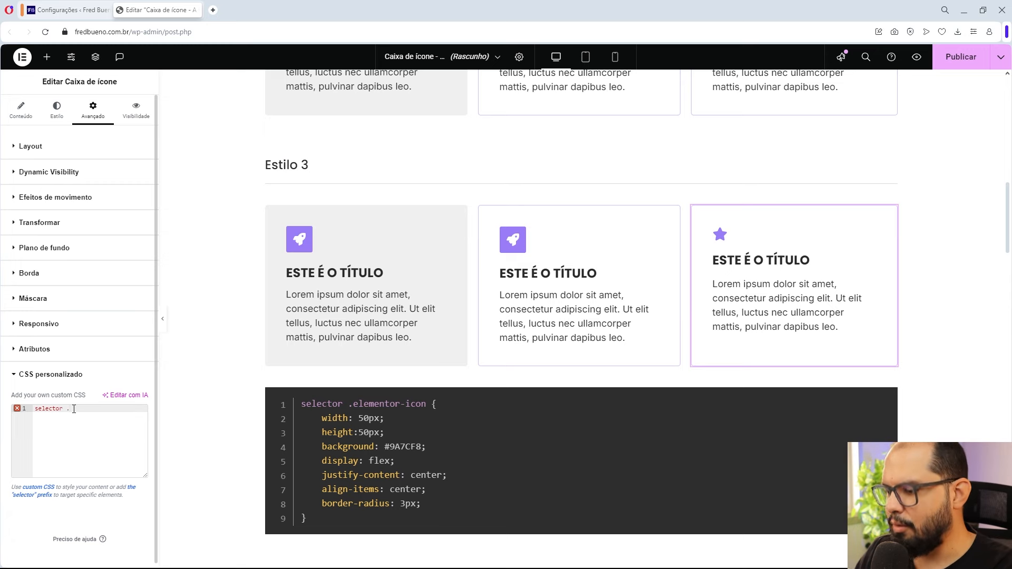
type("elementor")
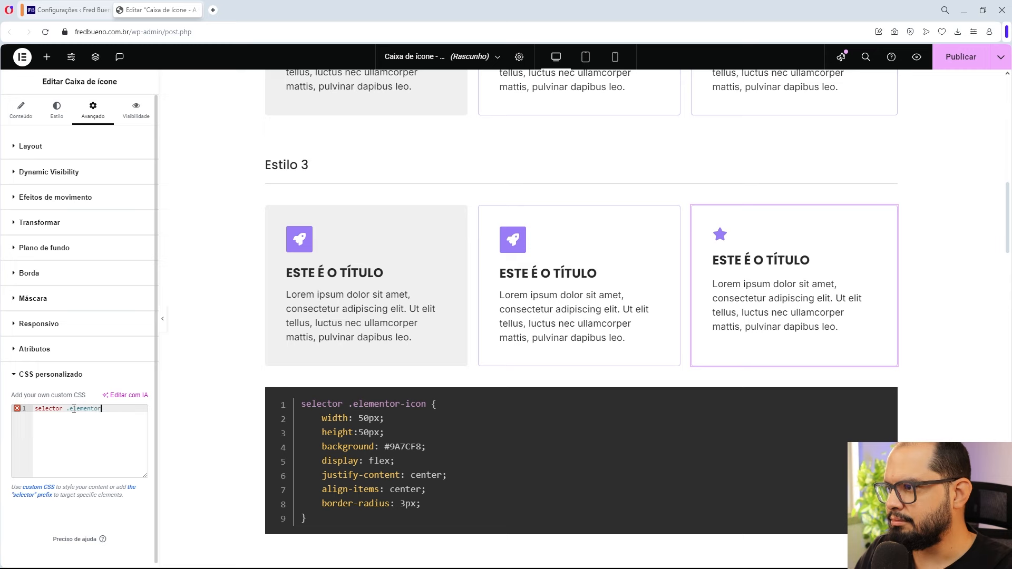
type("-icon")
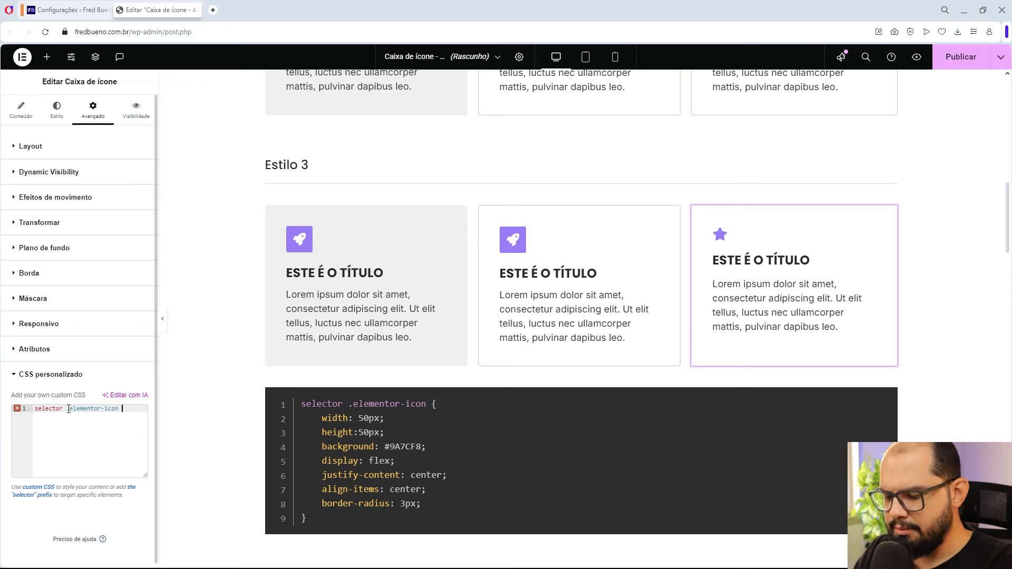
type(" {")
key("Return")
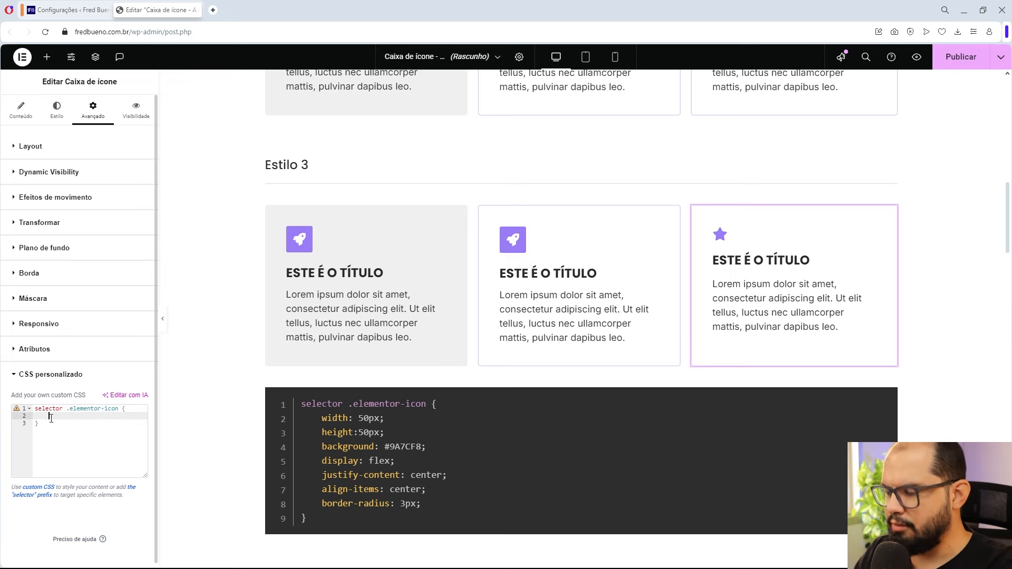
- Add "width: 50px;" and "height: 50px;" to the .elementor-icon rule
type("width: ")
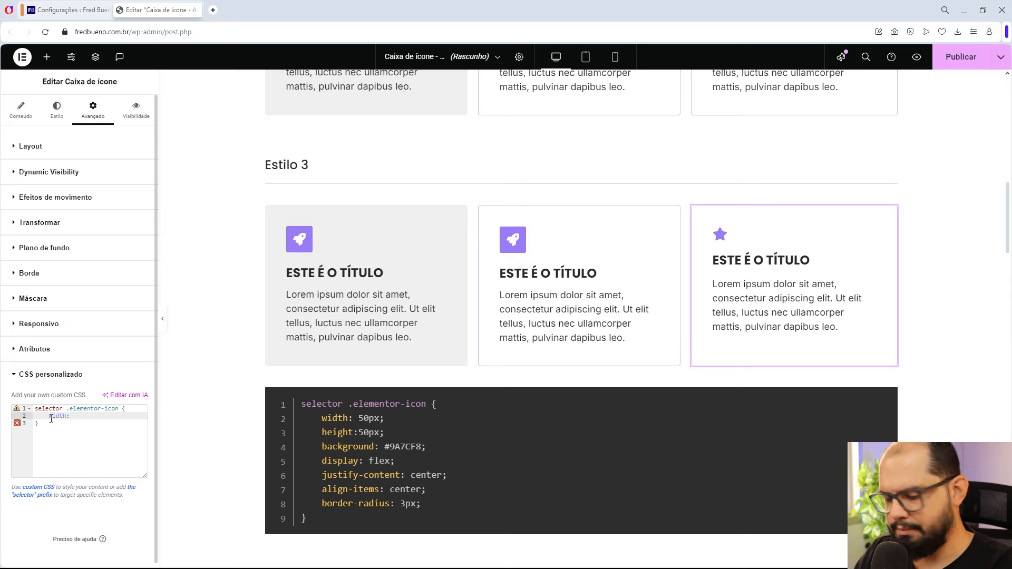
type("50px;")
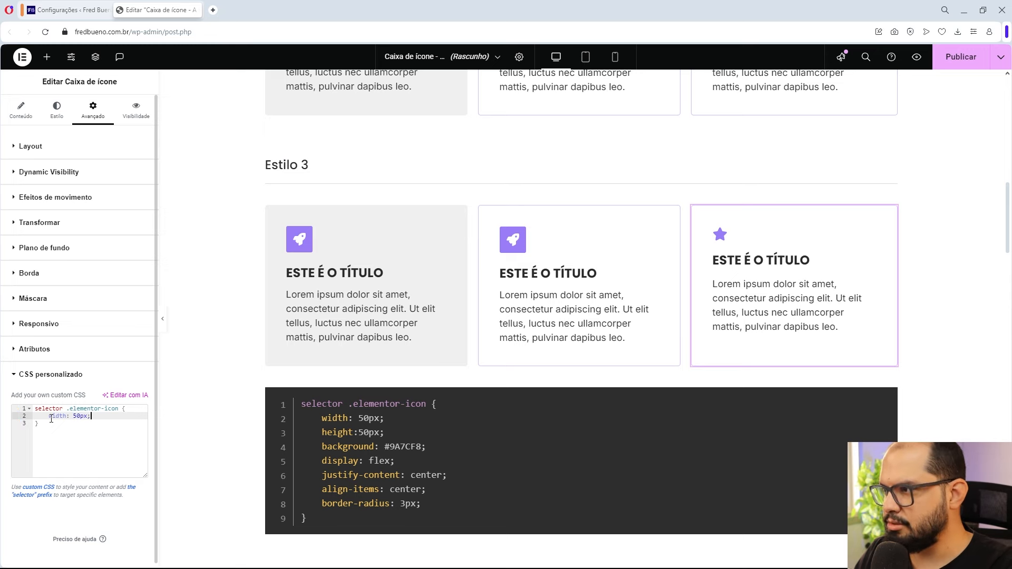
key("Return")
type("hei")
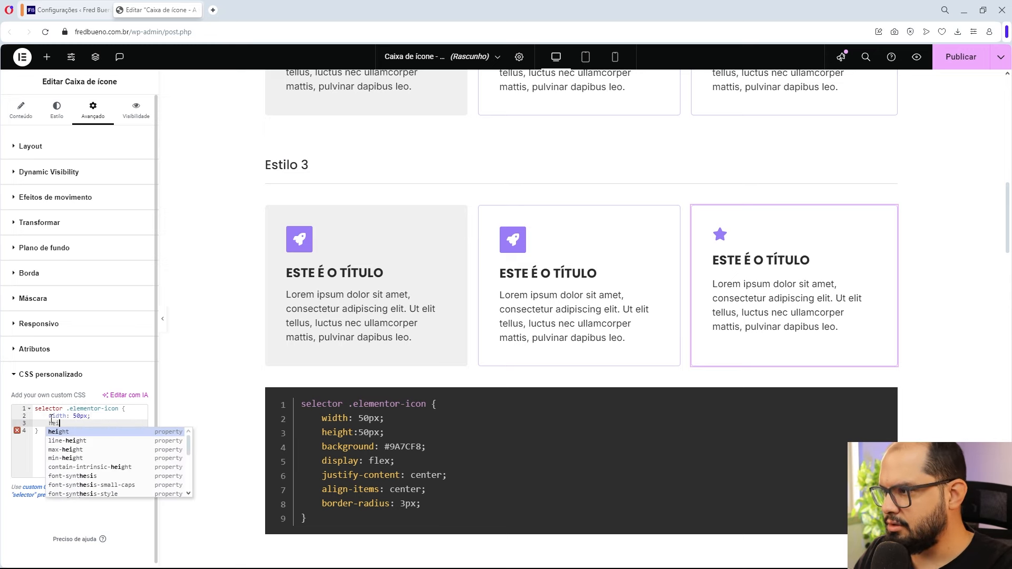
type("ght: 50px;")
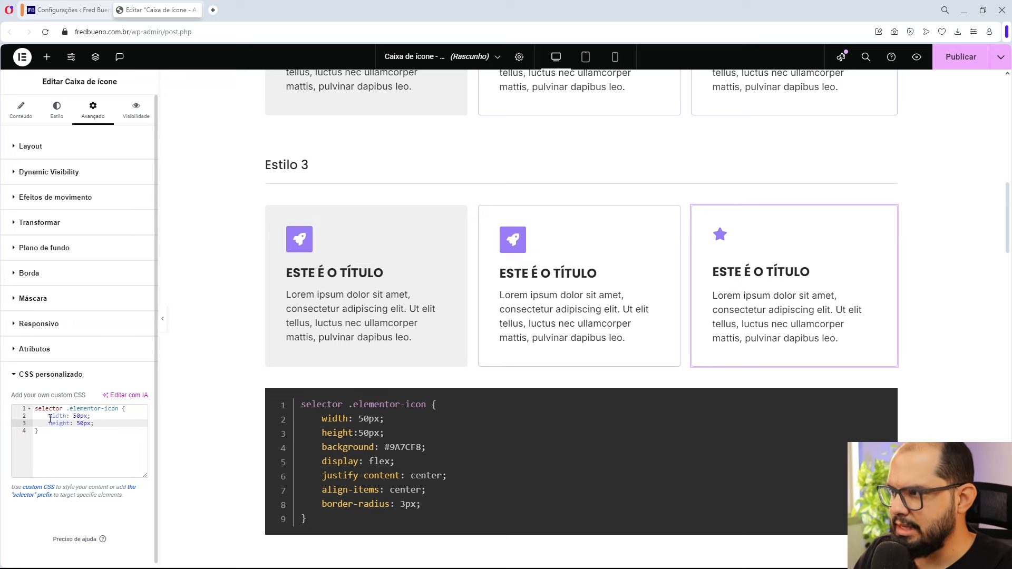
left_click_drag(49, 415, 70, 425)
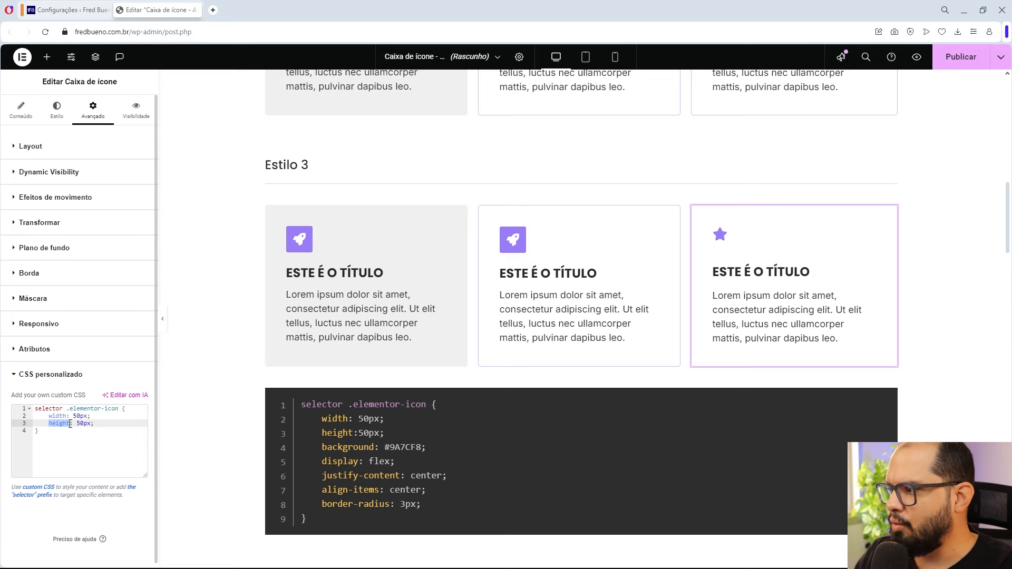
left_click(103, 425)
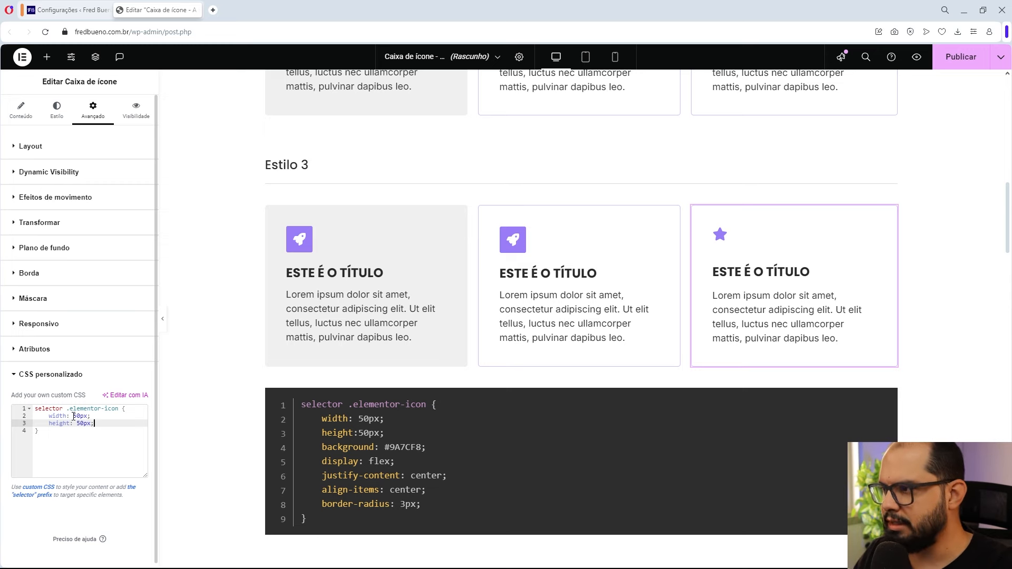
- Add a background property without a value below the height in the .elementor-icon rule
key("Return")
type("bac")
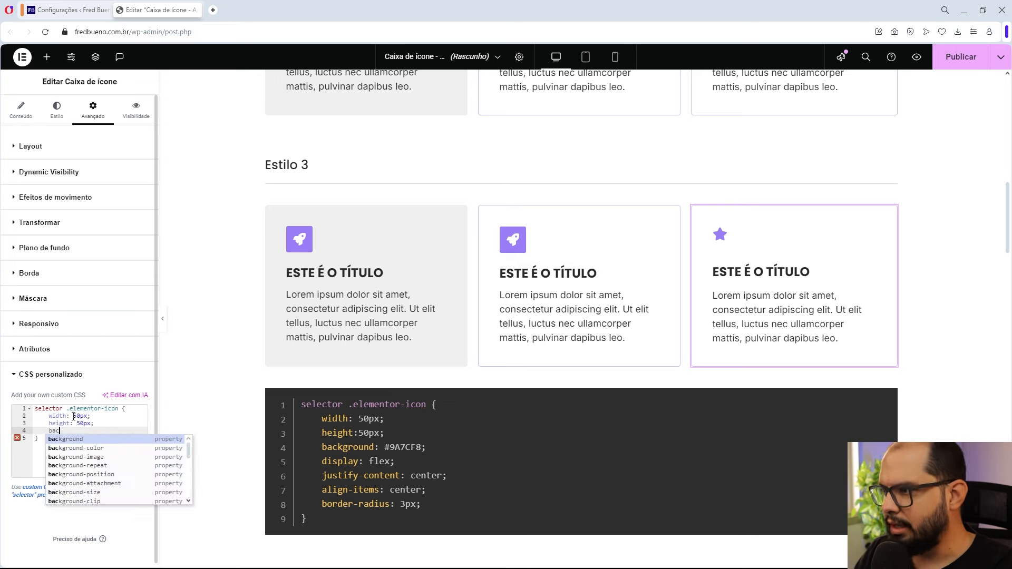
key("Return")
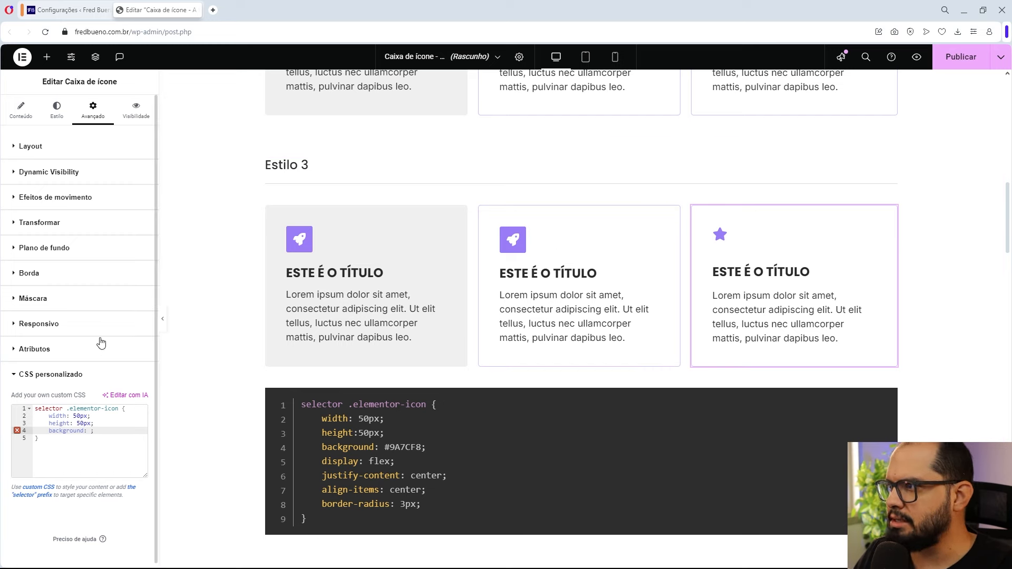
- Switch the box's border color to the global color Secundário and copy its hex code #9A7CF8
left_click(37, 279)
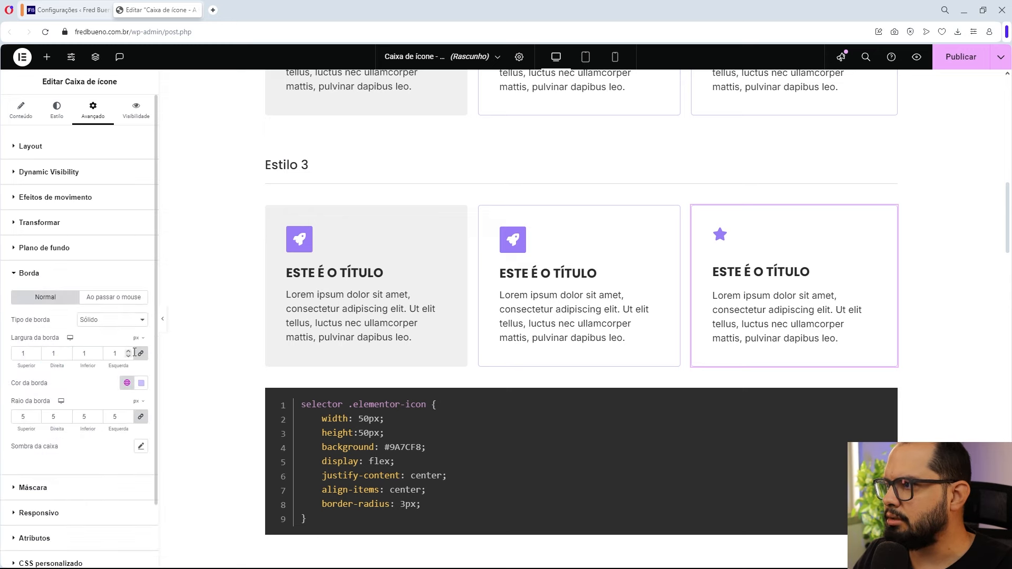
left_click(127, 384)
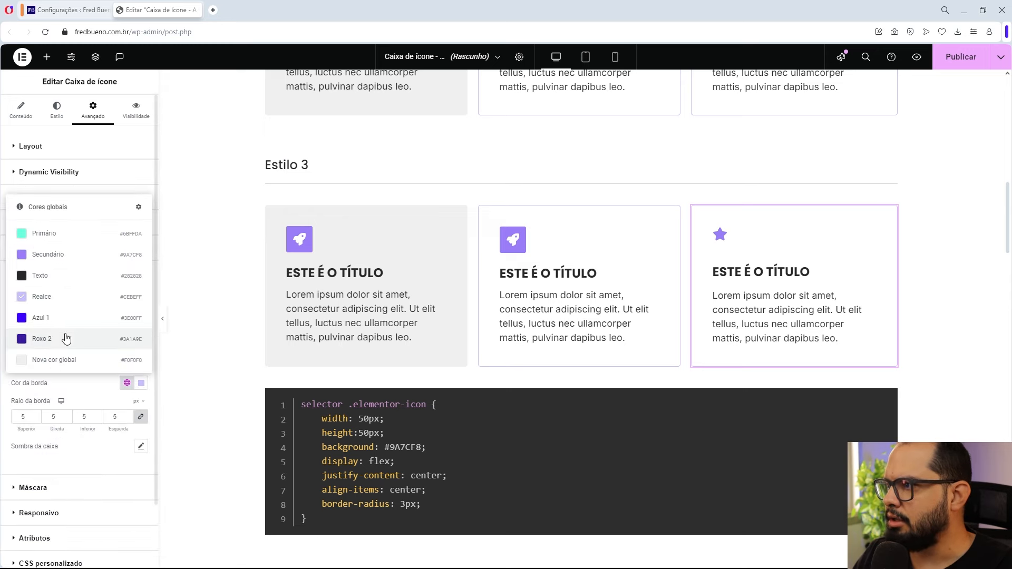
left_click(53, 256)
left_click(141, 383)
key("ctrl+c")
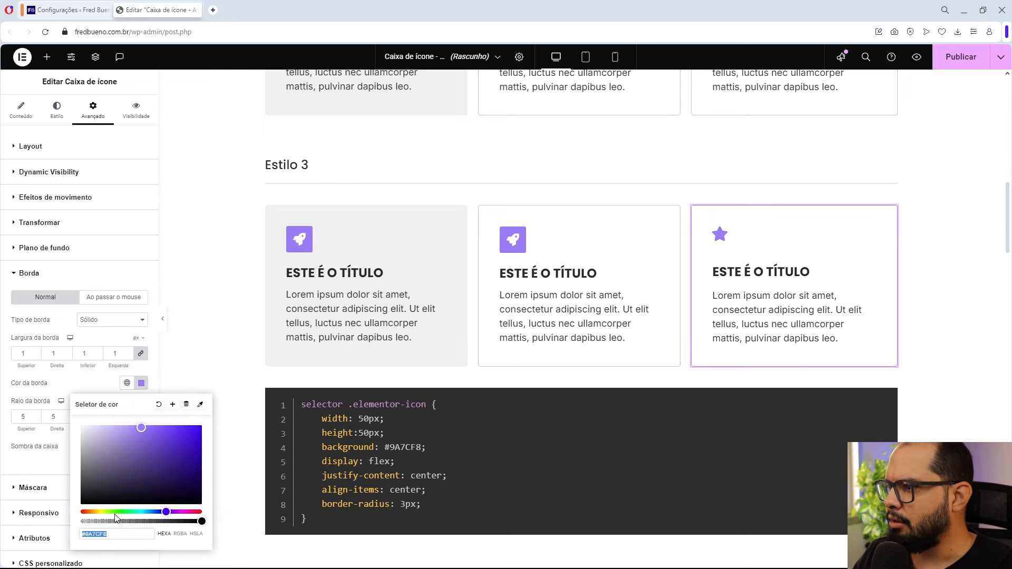
right_click(100, 535)
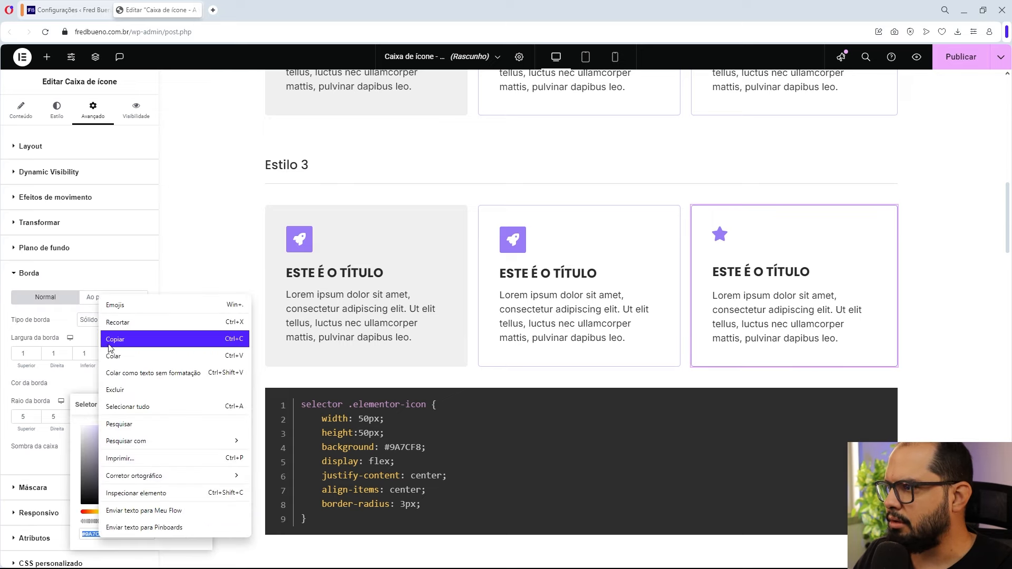
left_click(111, 339)
- Set the box's border color back to the global color Realce
left_click(141, 383)
left_click(127, 384)
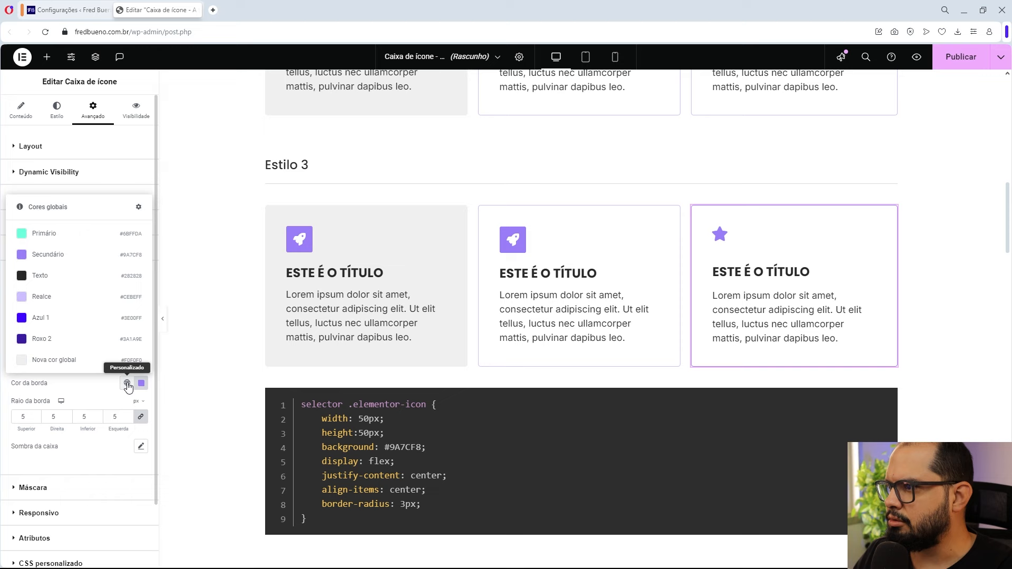
left_click(47, 304)
left_click(43, 273)
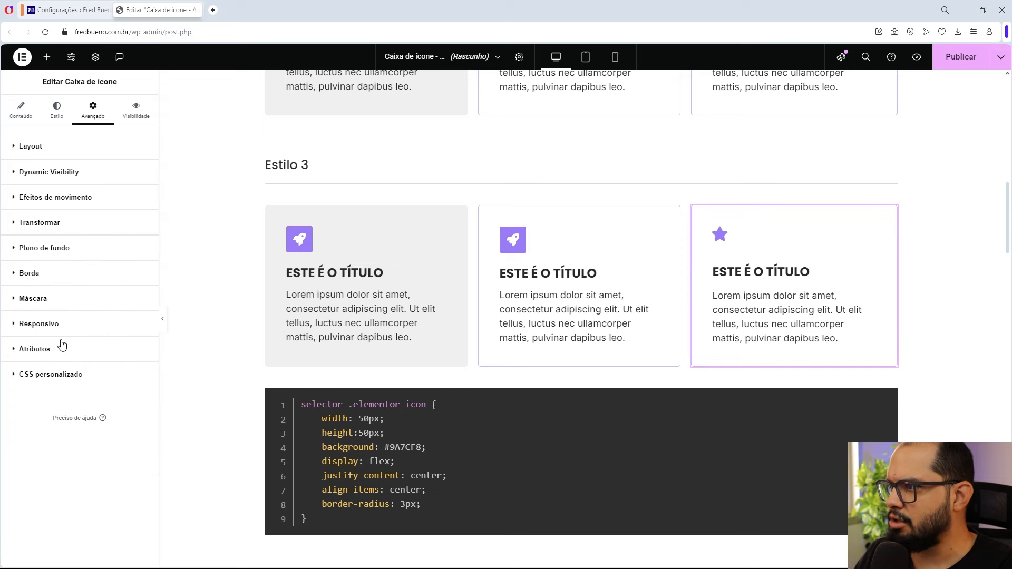
- Paste #9A7CF8 as the background value in the .elementor-icon custom CSS rule, ending it with a semicolon
left_click(61, 379)
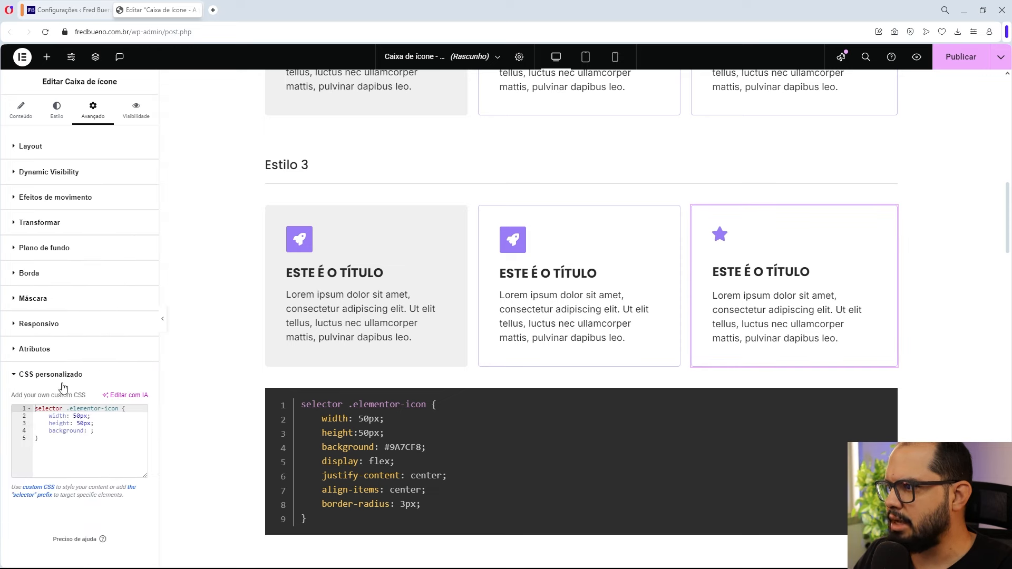
left_click(85, 431)
key("ctrl+v")
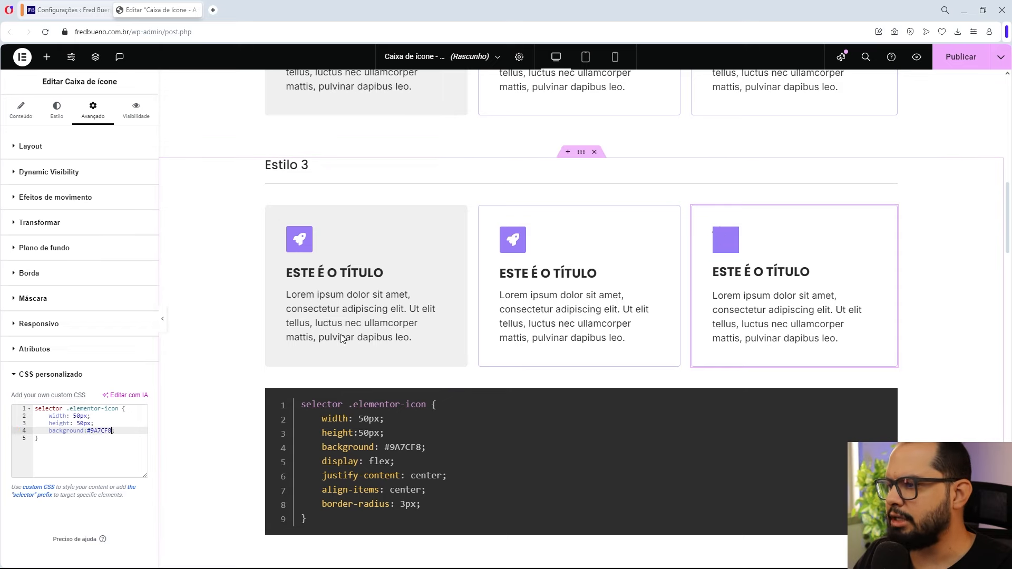
left_click(116, 431)
type(";")
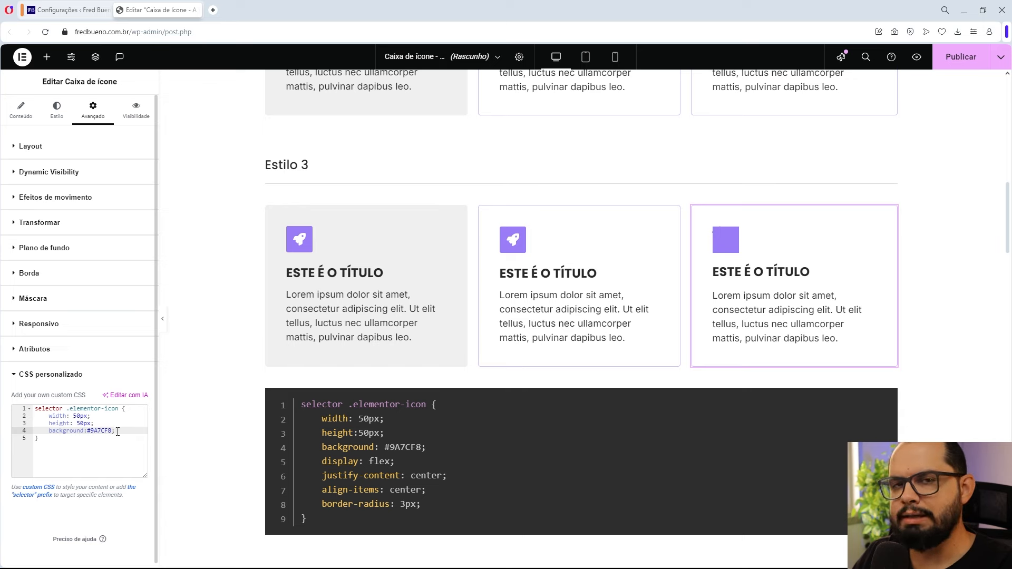
- Set the primary color of the third Estilo 3 box's star icon to white
left_click(58, 117)
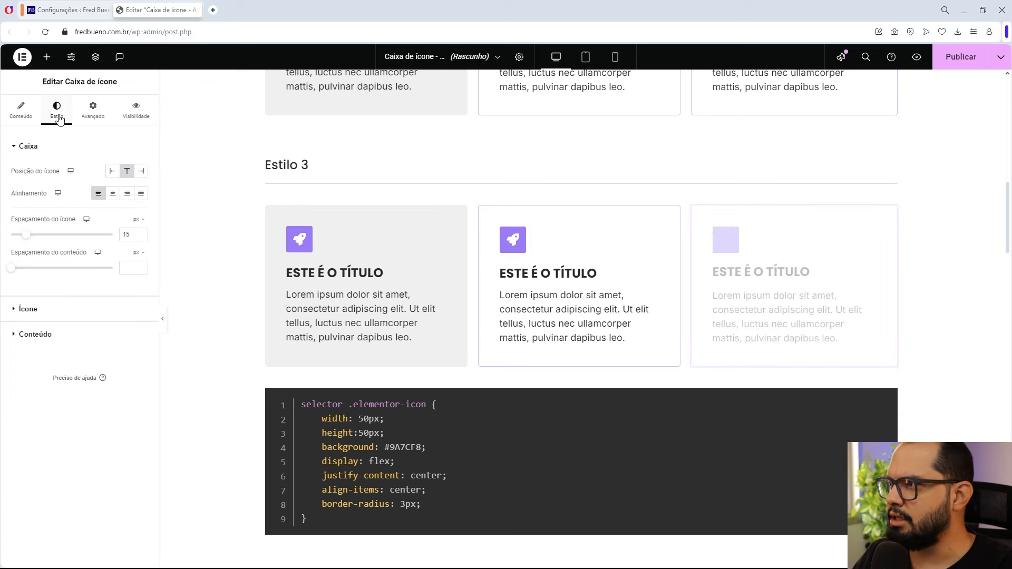
left_click(32, 309)
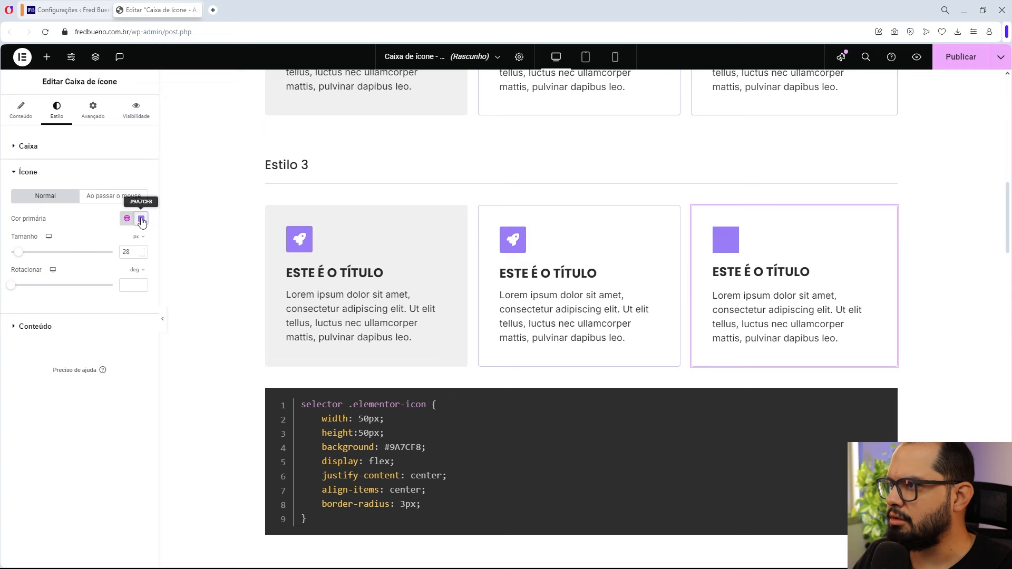
left_click(141, 221)
left_click(84, 263)
left_click(45, 188)
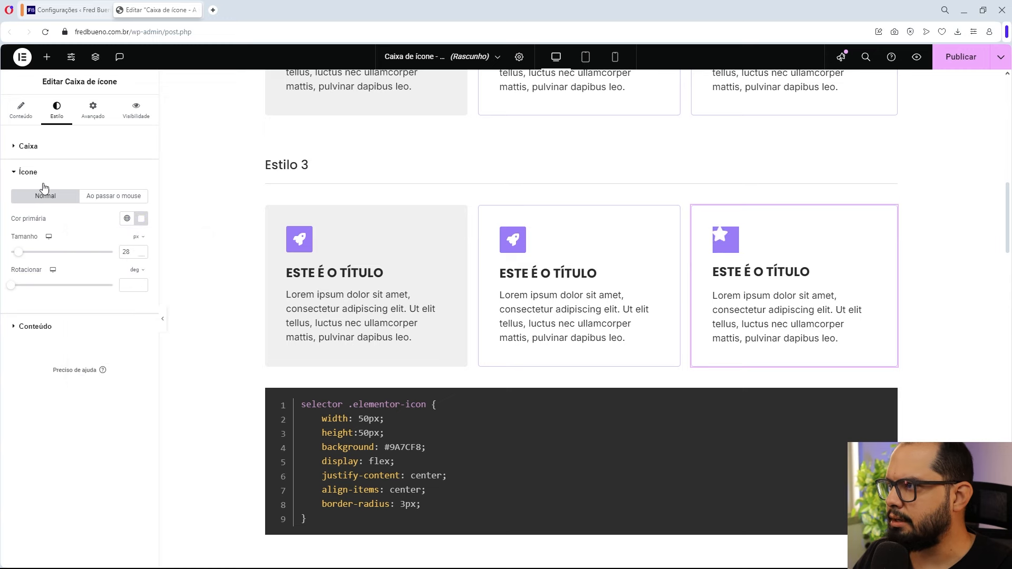
left_click(33, 173)
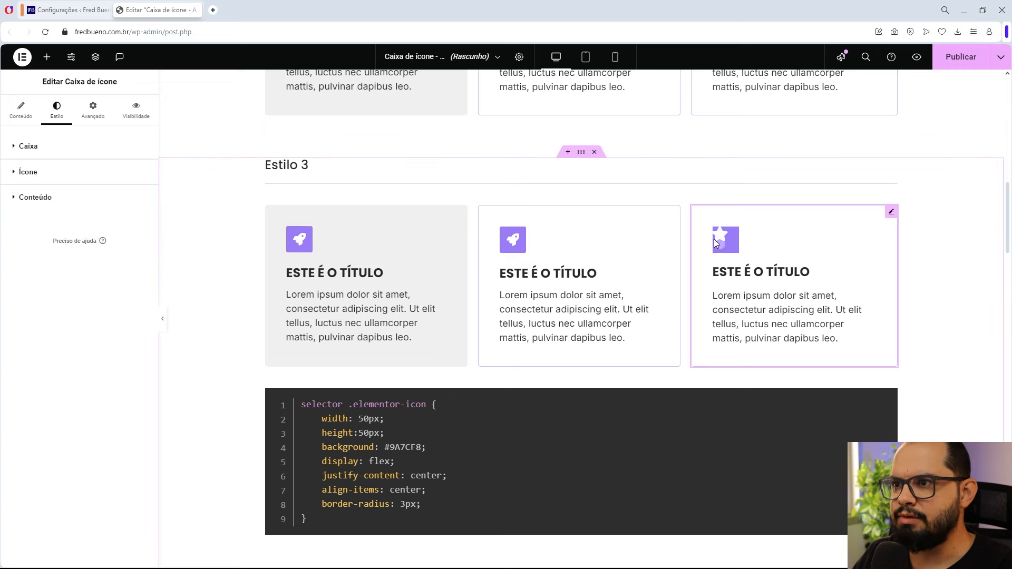
- Add "display: flex;" below the background in the box's custom CSS rule and begin a new line
left_click(94, 112)
left_click(55, 154)
left_click(70, 375)
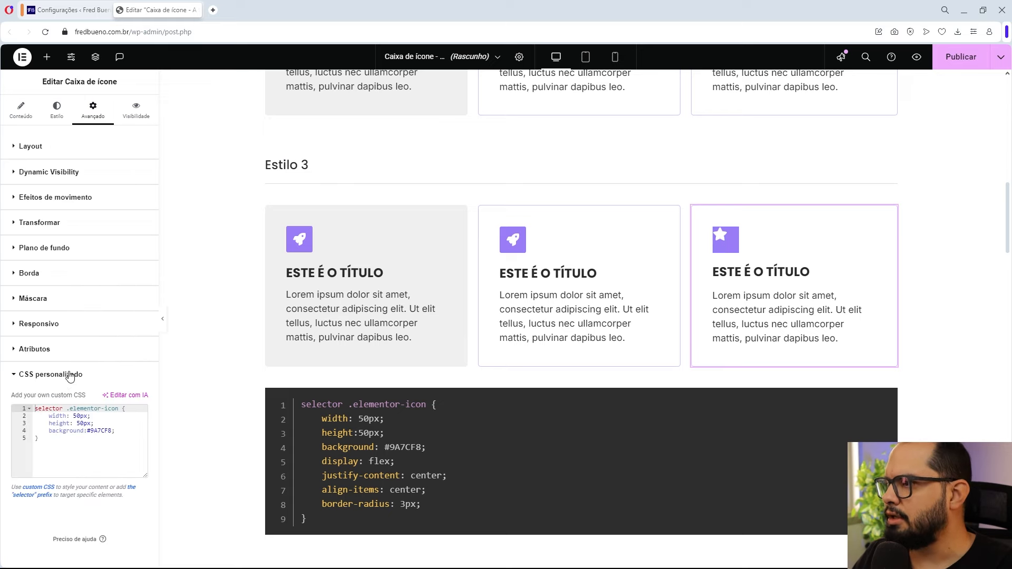
left_click(117, 431)
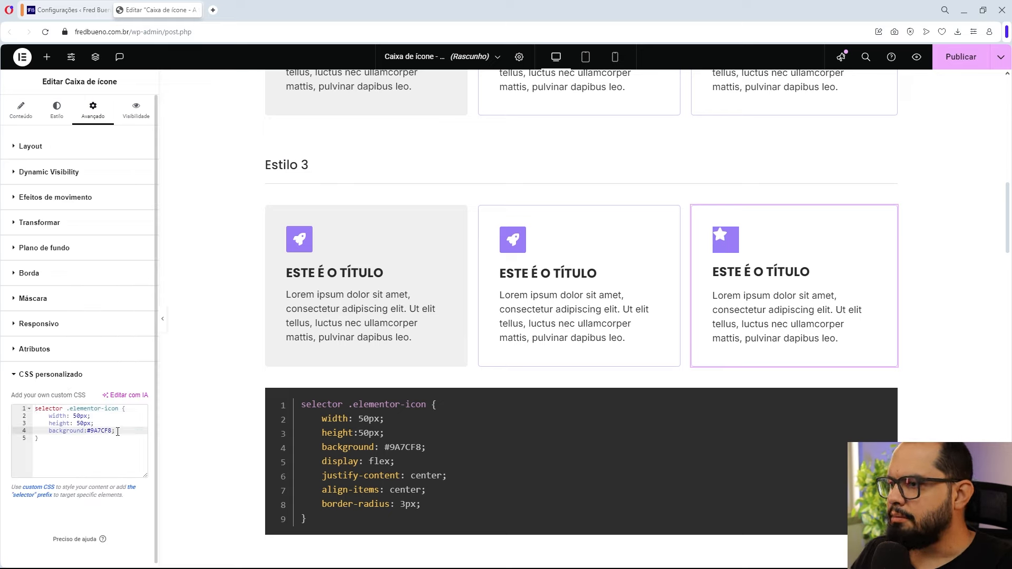
key("Return")
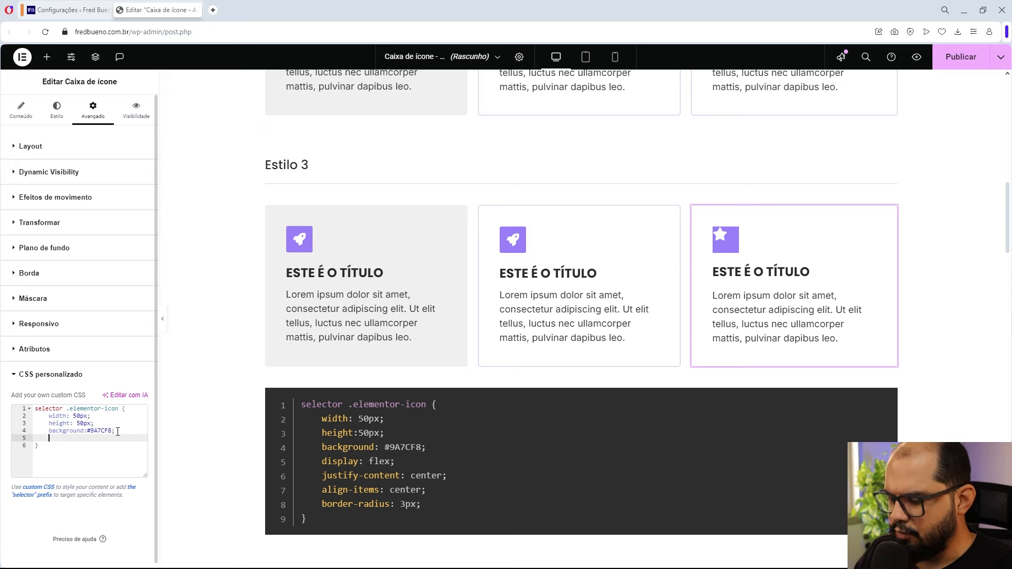
type("display: ")
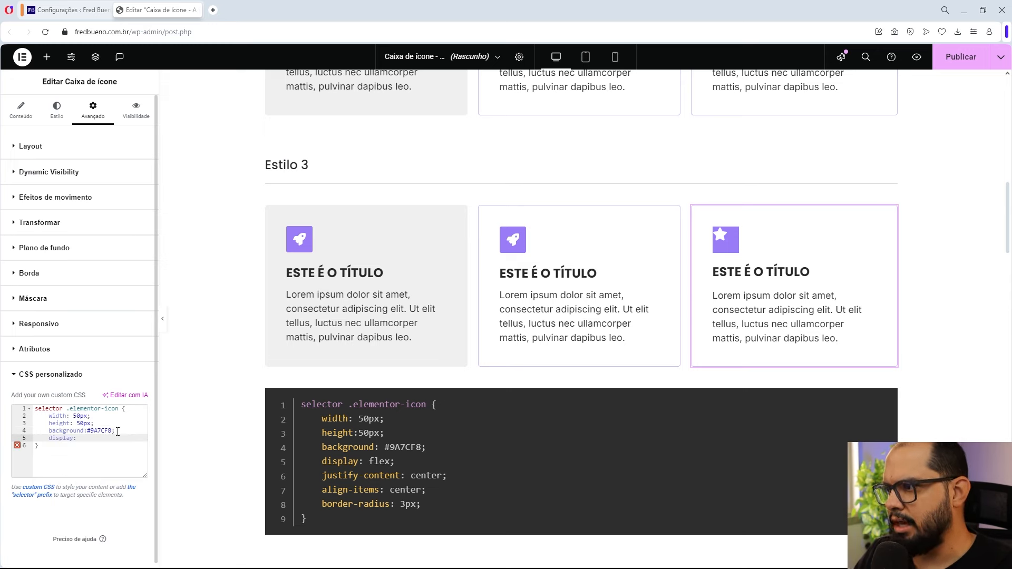
type("flex")
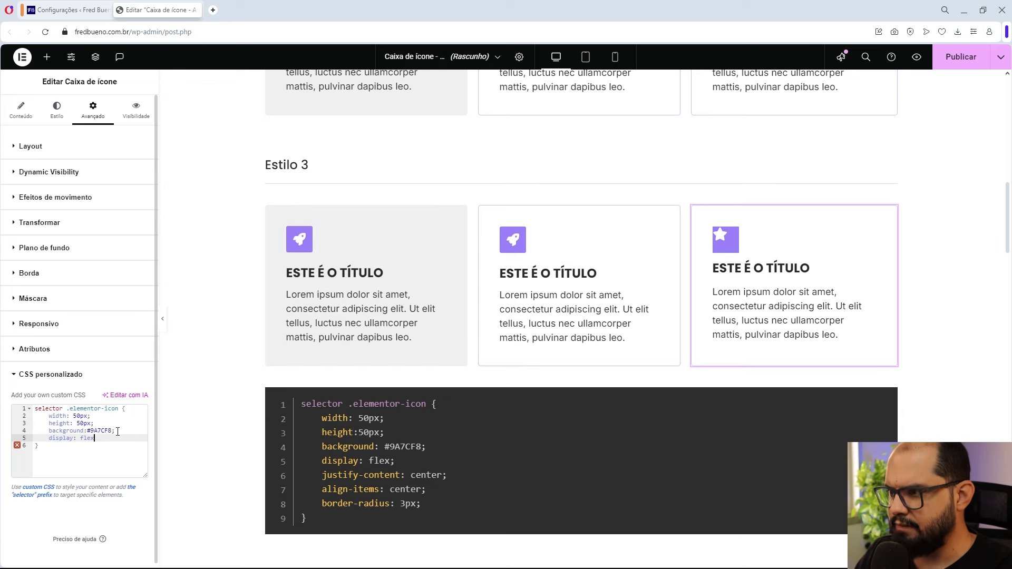
type(";")
key("Return")
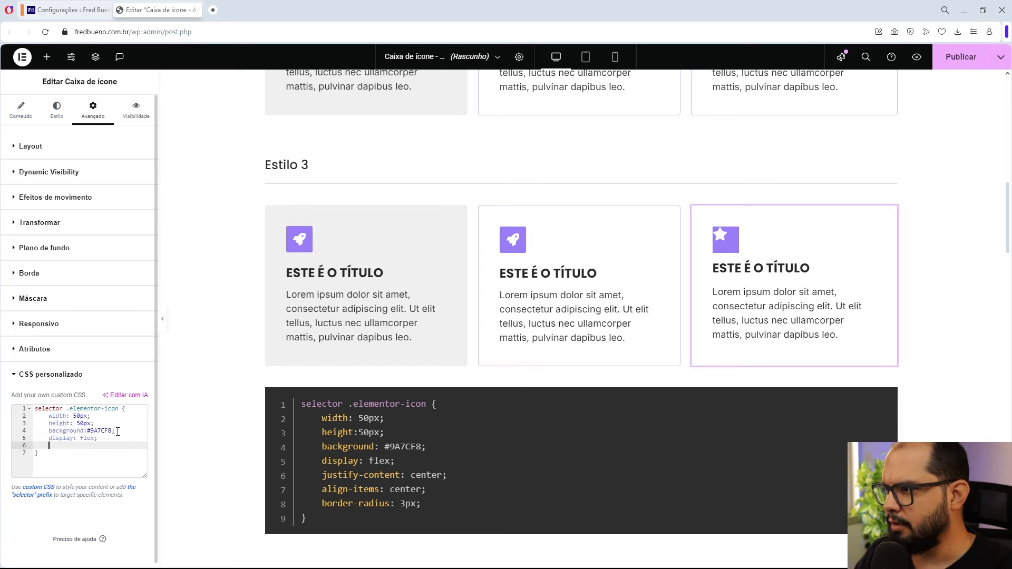
- Add "justify-content: center;" below the display line in the box's .elementor-icon custom CSS rule
type("jut")
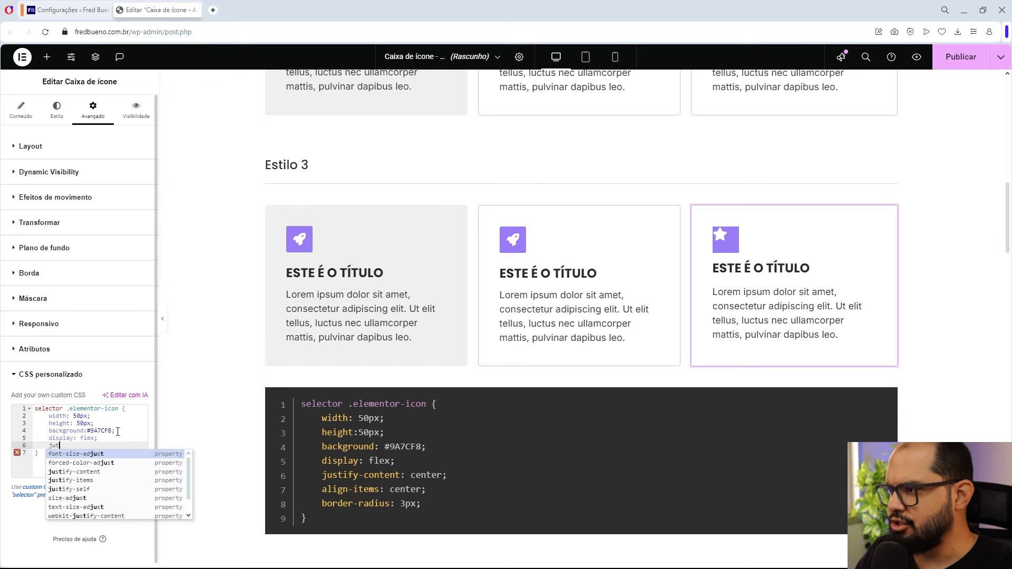
key("BackSpace")
type("s")
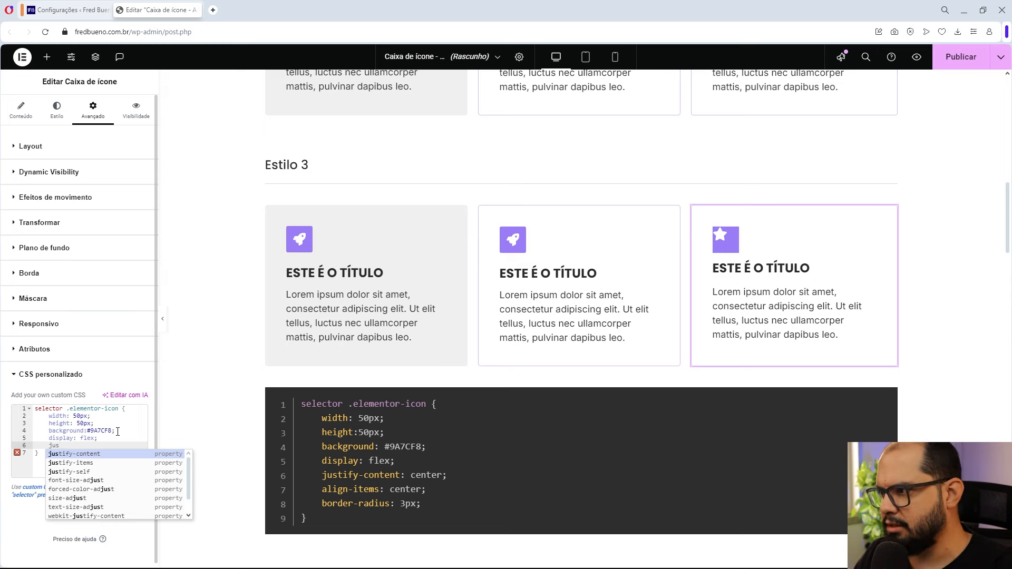
key("Return")
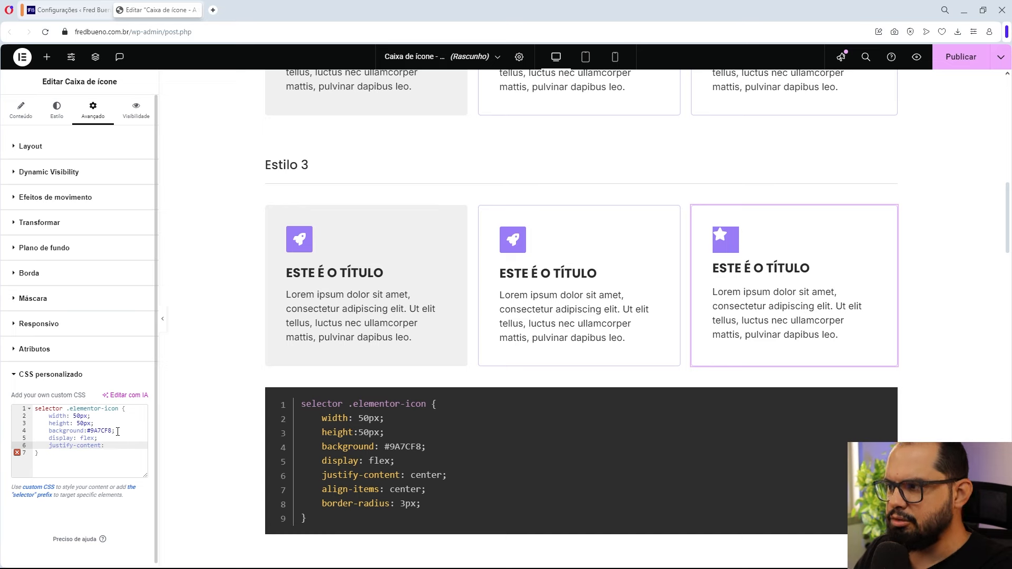
type("center")
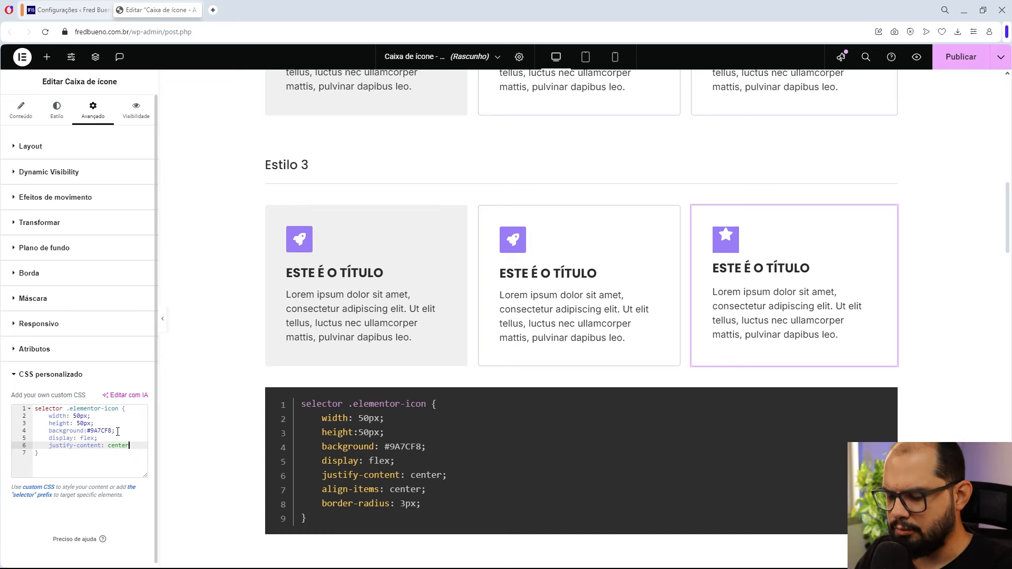
type(";")
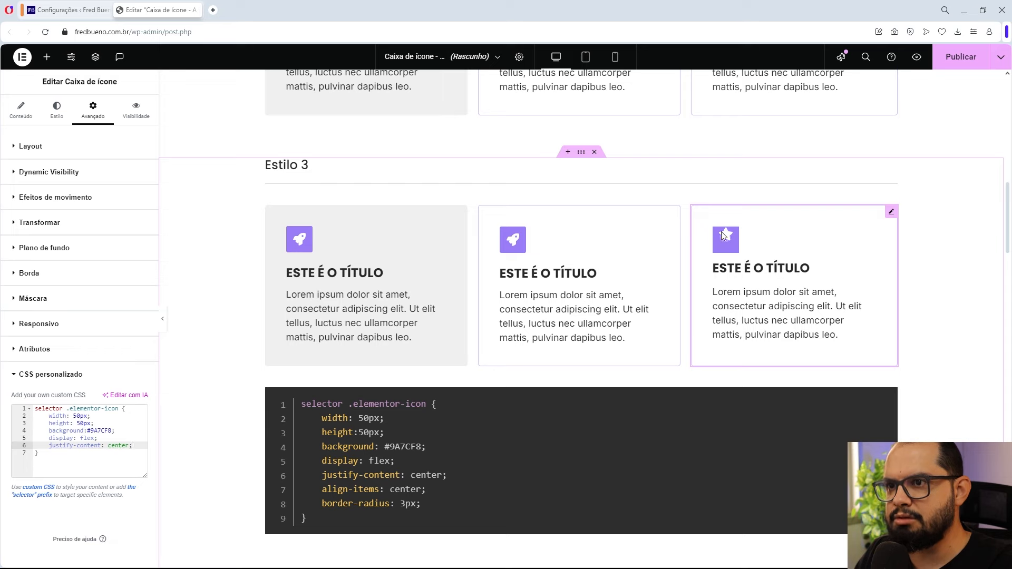
- Remove the center value from the justify-content line and undo the removal
left_click_drag(105, 446, 128, 447)
key("BackSpace")
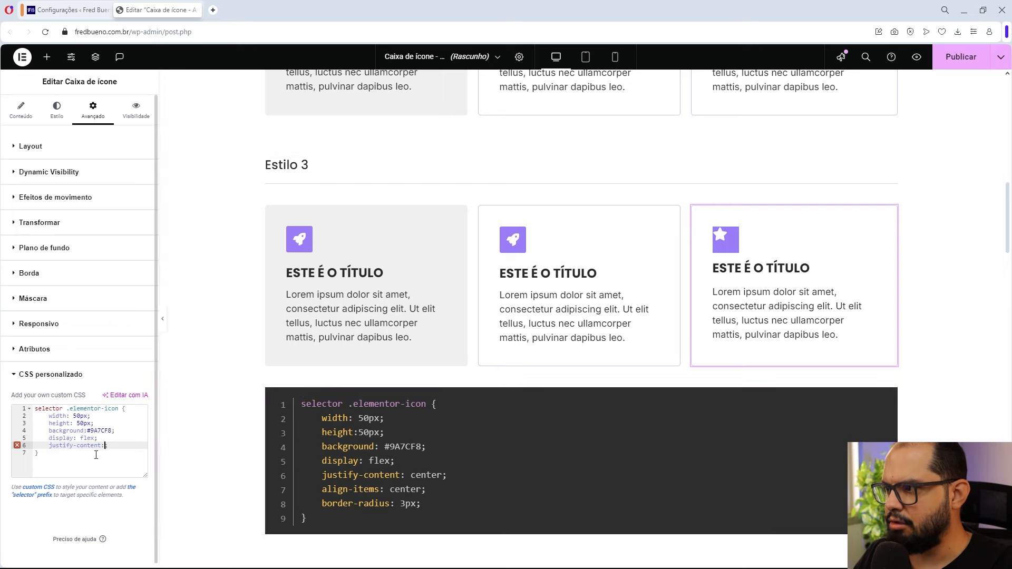
key("ctrl+z")
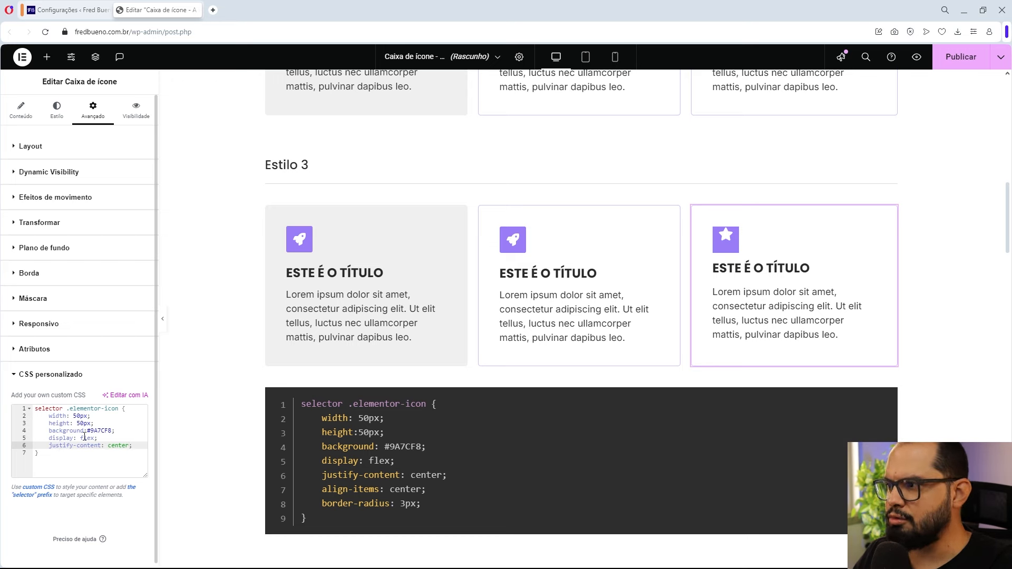
left_click_drag(80, 438, 95, 438)
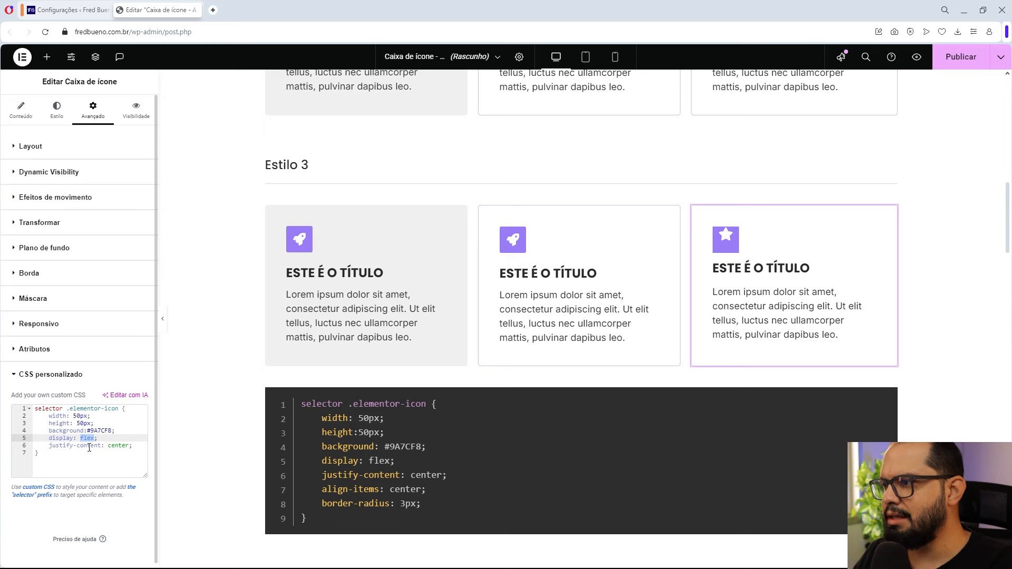
- Add "align-items: center;" on a new line below justify-content in the custom CSS rule
left_click(135, 447)
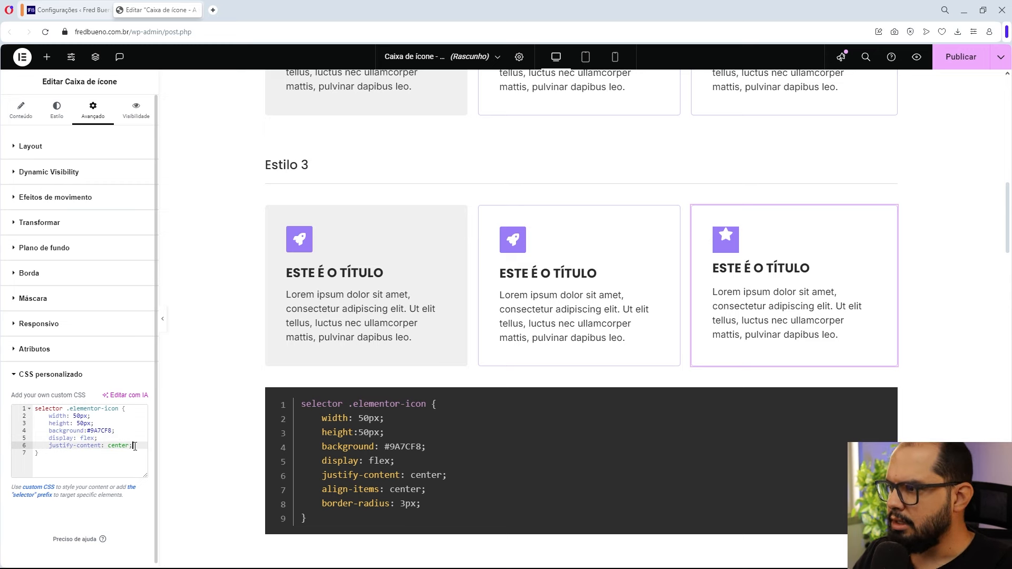
key("Return")
type("align-items:")
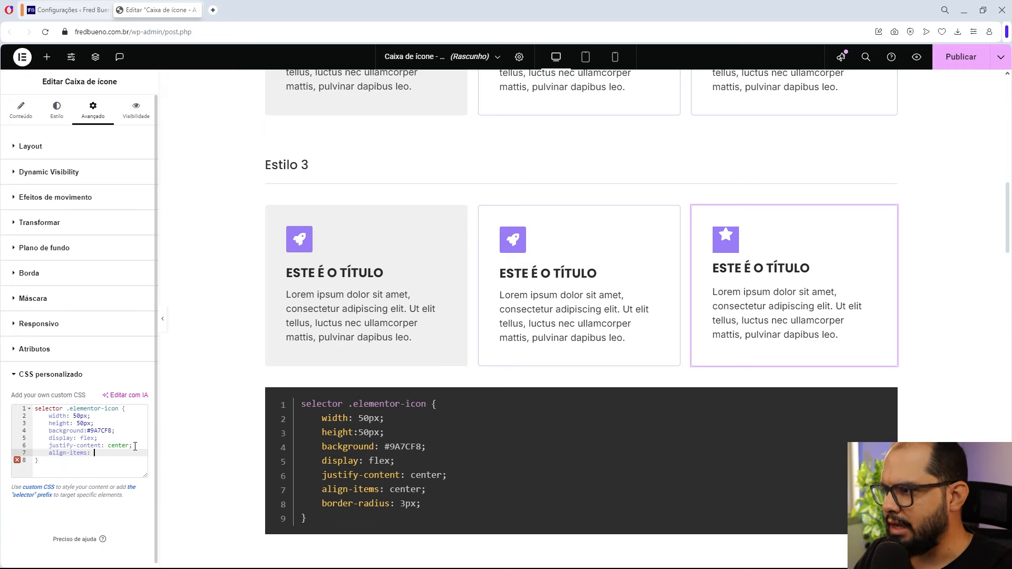
type("cen")
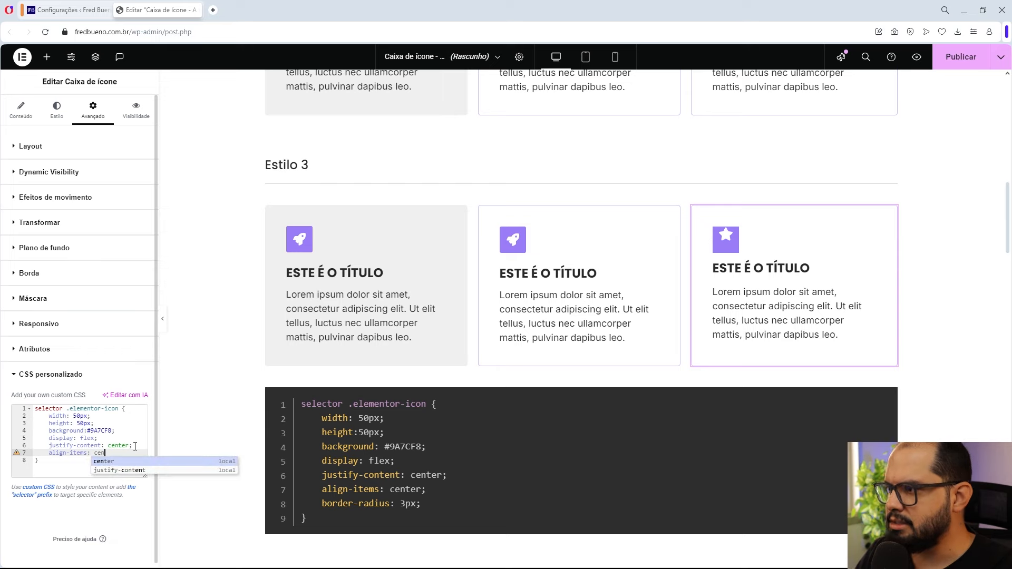
key("Return")
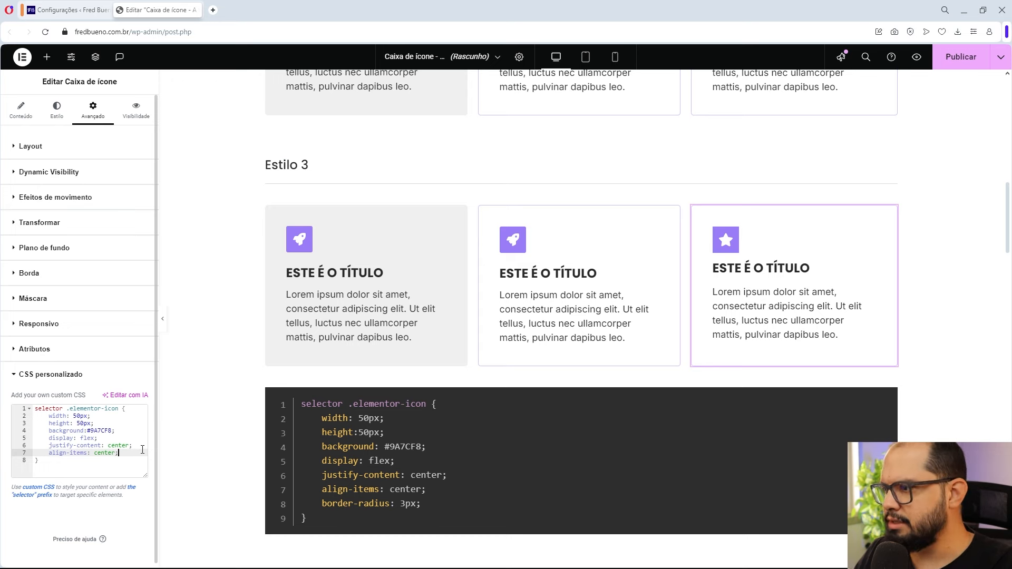
- Add "border-radius:3px;" below the align-items line in the .elementor-icon custom CSS rule
type("b")
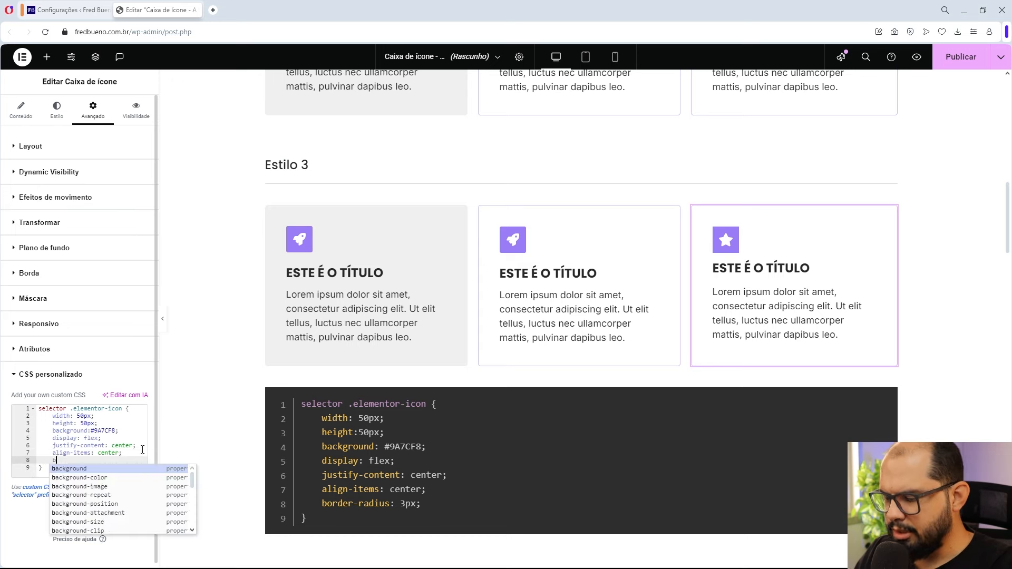
type("order-ra")
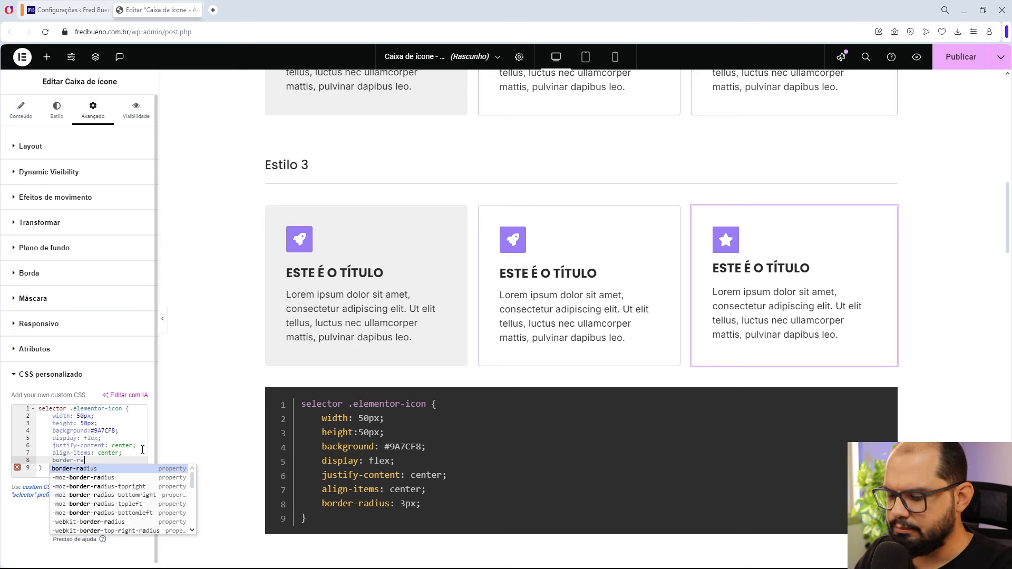
type("dius:")
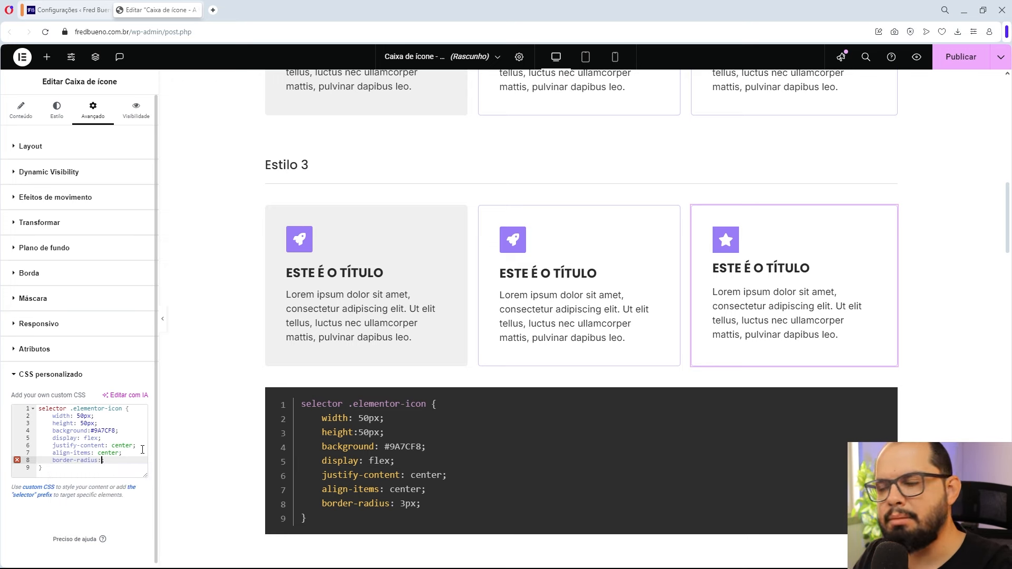
type("3px;")
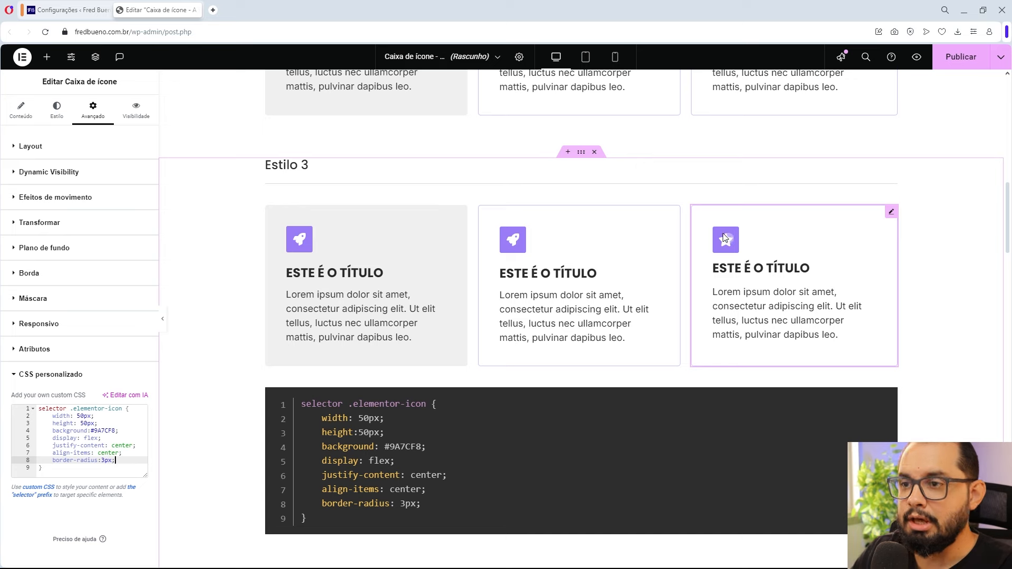
- Reduce the star icon's size to 26 px in the third Estilo 3 box
left_click(57, 110)
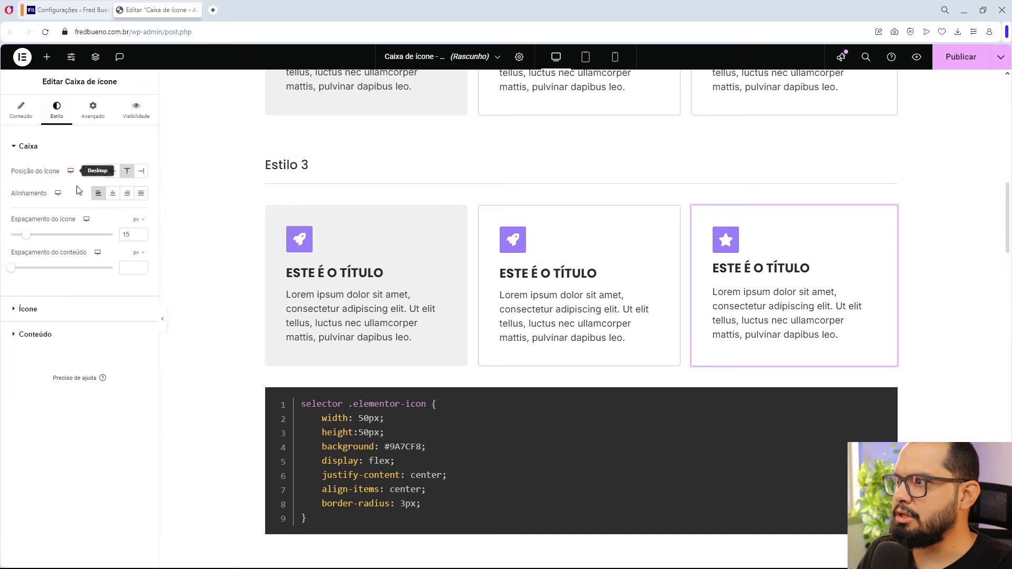
left_click(28, 311)
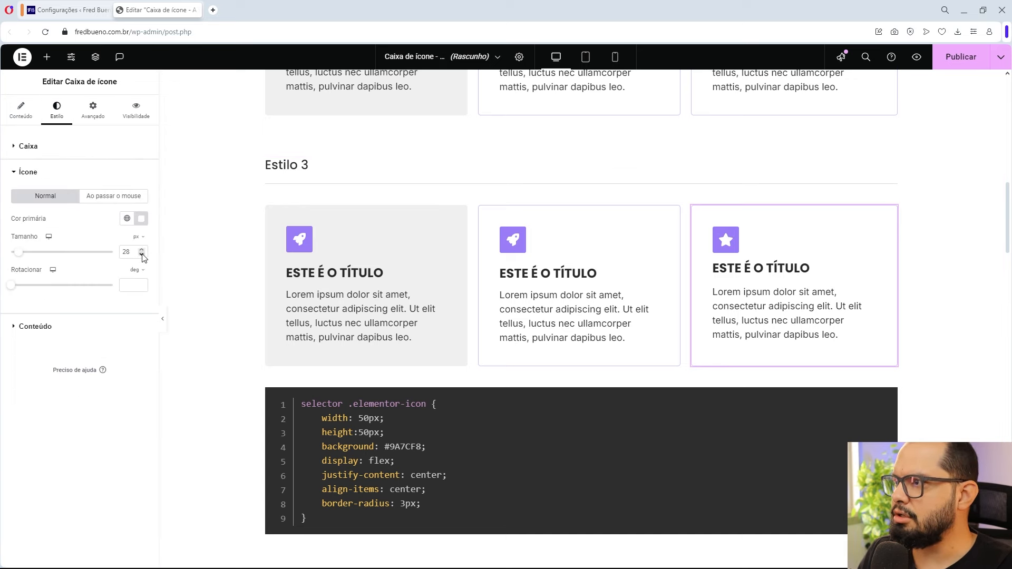
left_click(142, 254)
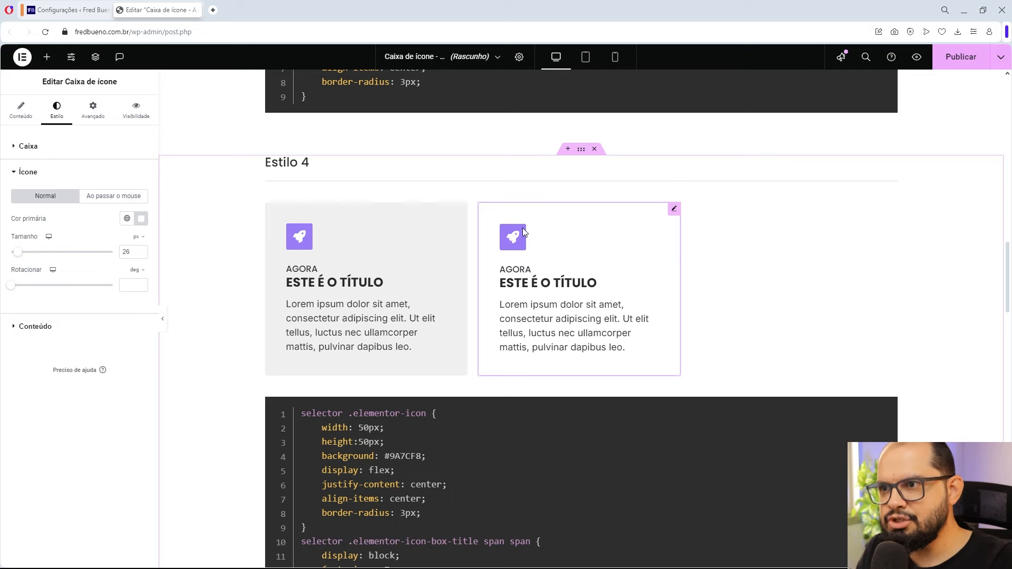
- Copy the third Estilo 3 icon box and paste it after the second box in the Estilo 4 row
scroll(530, 275, "up", 4)
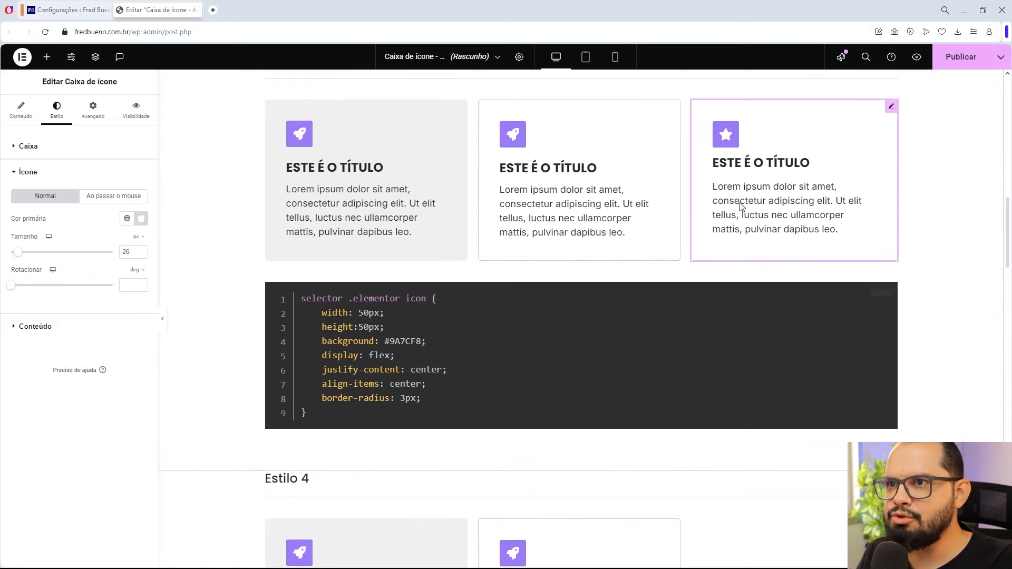
right_click(892, 106)
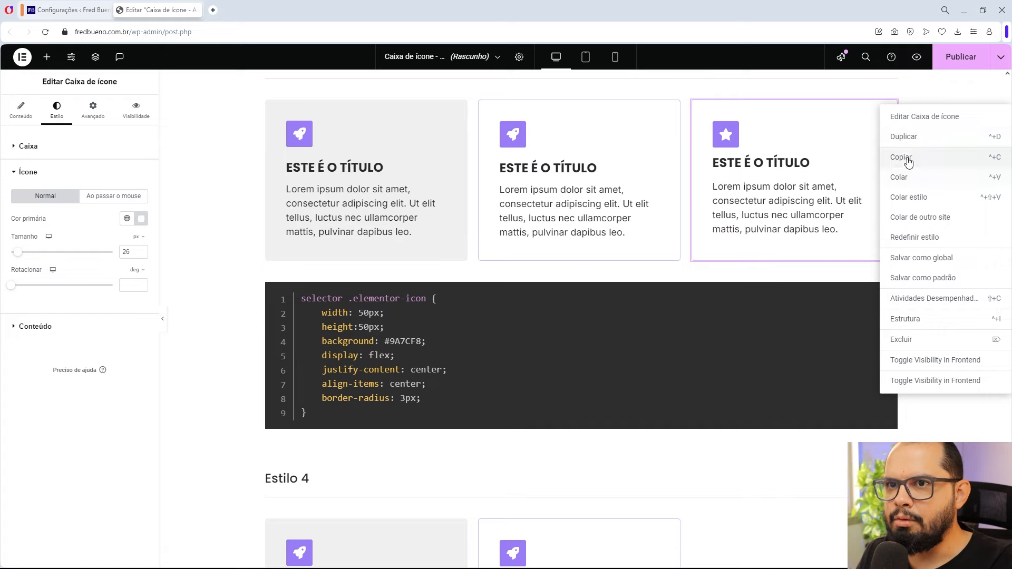
left_click(905, 161)
scroll(685, 316, "down", 5)
right_click(682, 268)
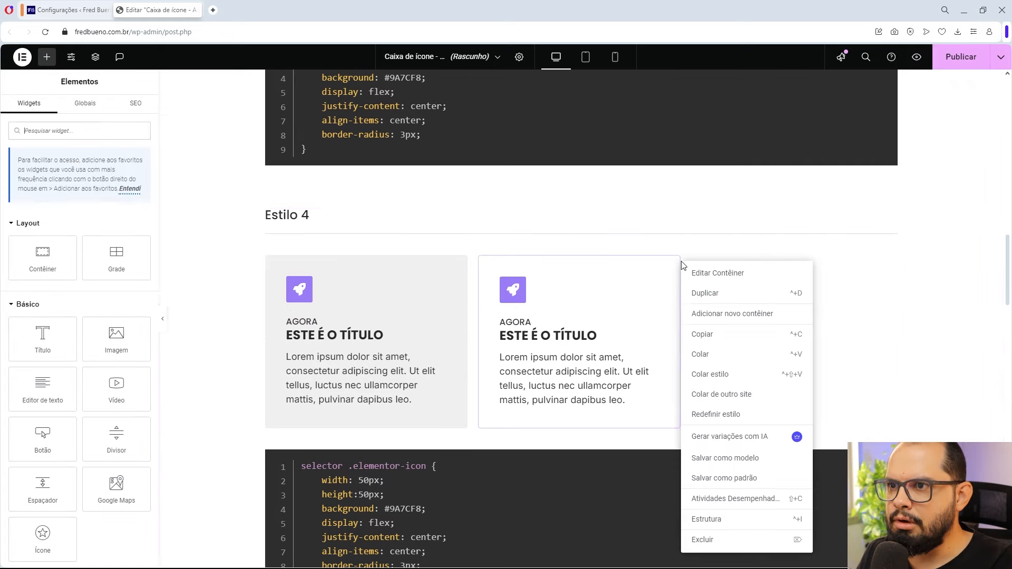
right_click(673, 263)
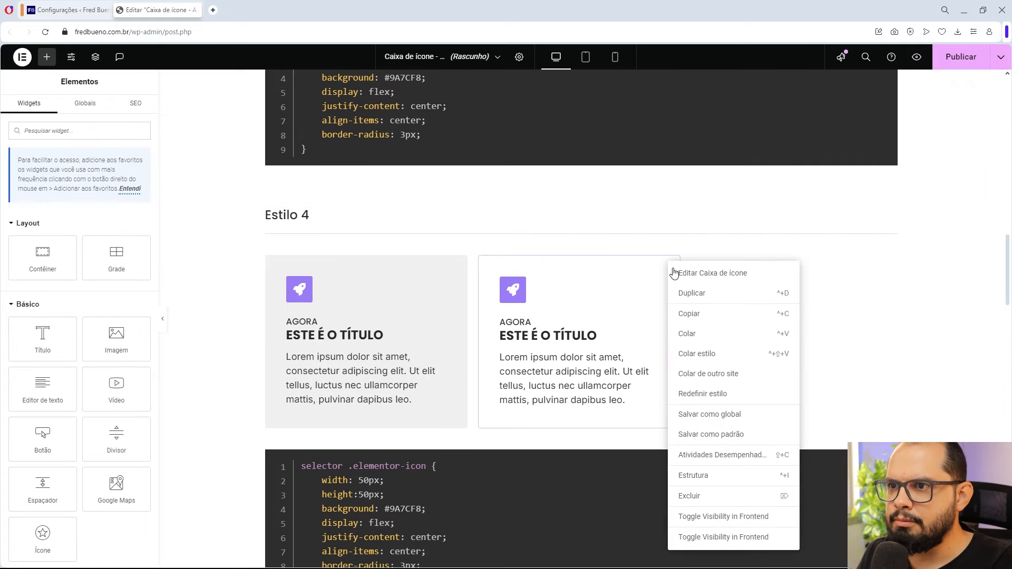
left_click(688, 334)
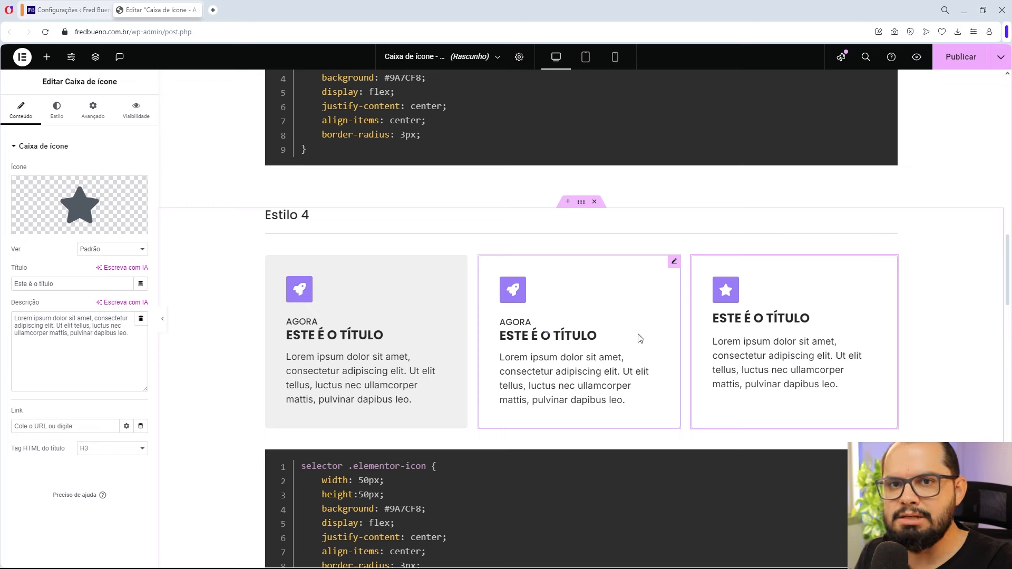
- Insert the word "Agora" before the title text of the pasted Estilo 4 box
left_click(775, 319)
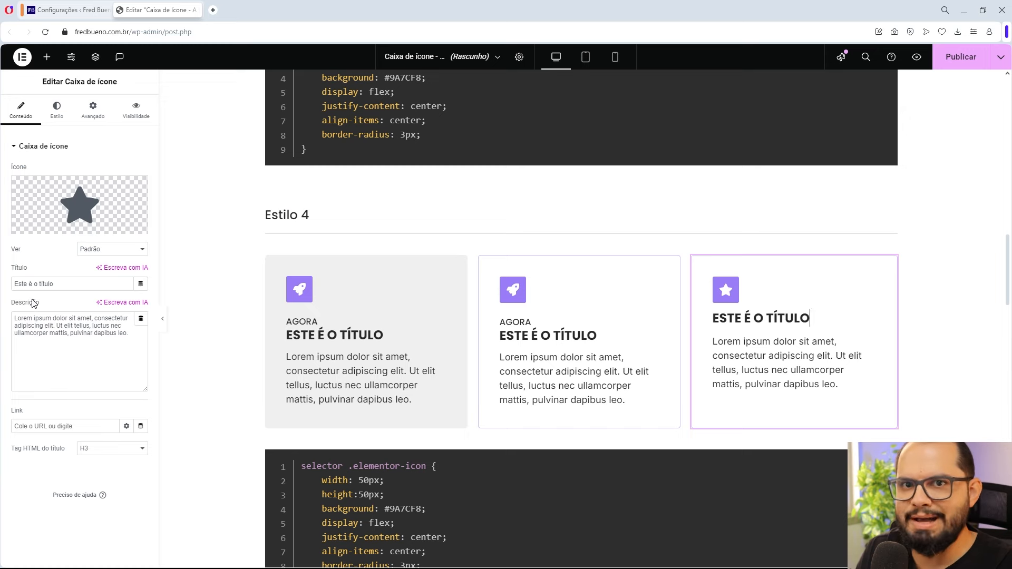
left_click(15, 285)
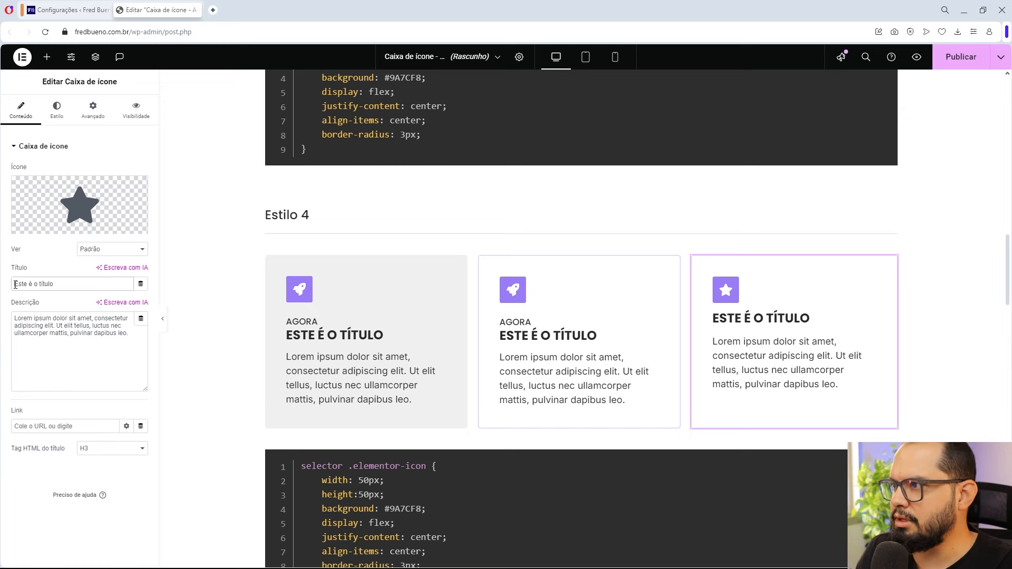
type("Agora")
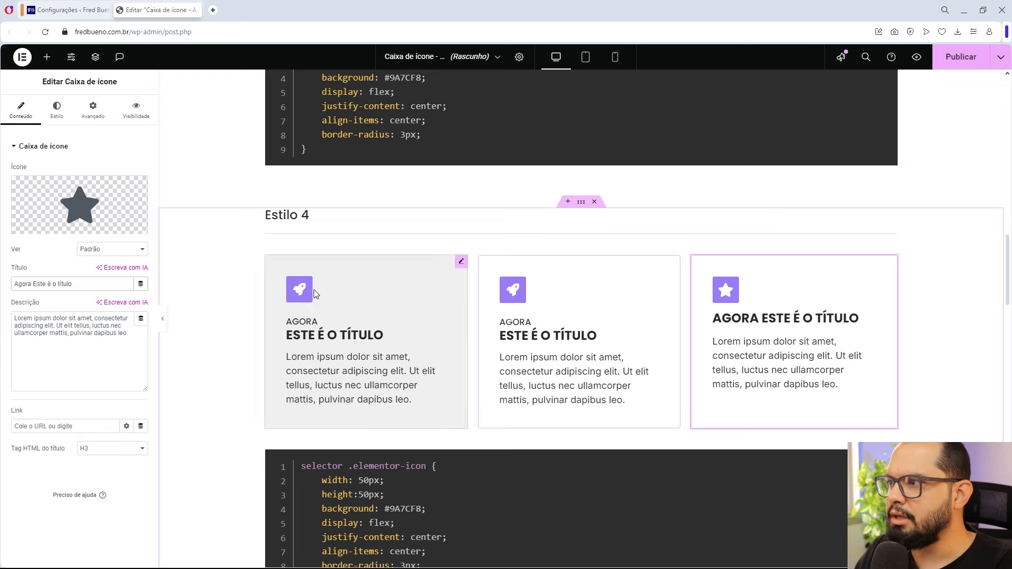
- Wrap "Agora" in span tags so the title reads "<span>Agora</span> Este é o título"
left_click(15, 285)
type("<")
type("span>")
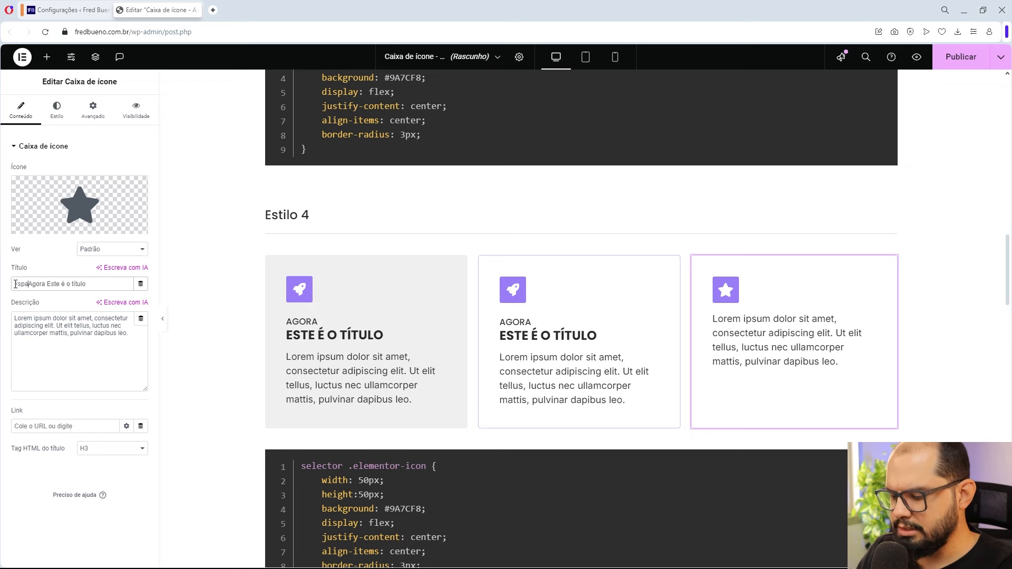
key("shift+Home")
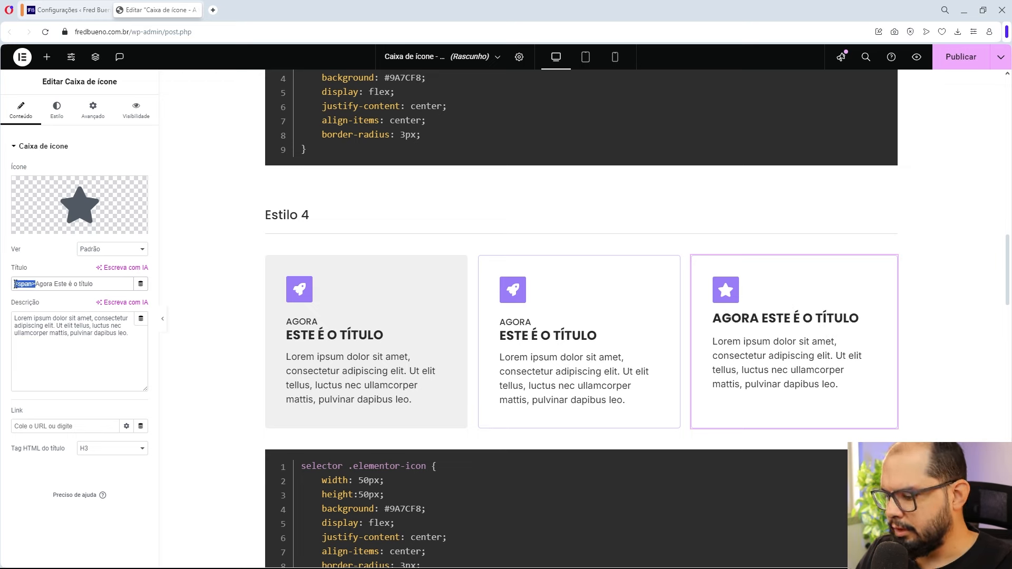
left_click(52, 284)
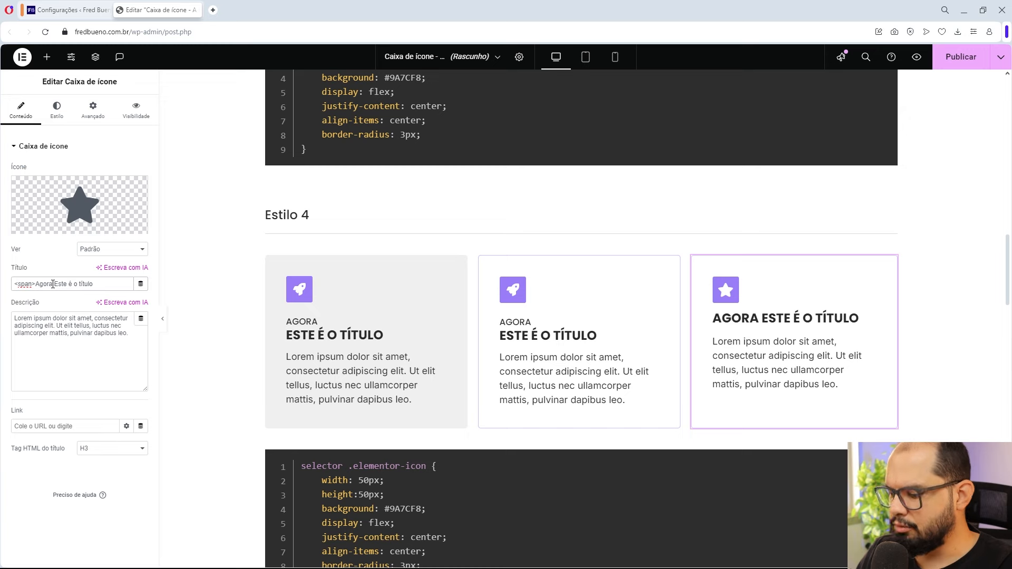
type("</span>")
type("/")
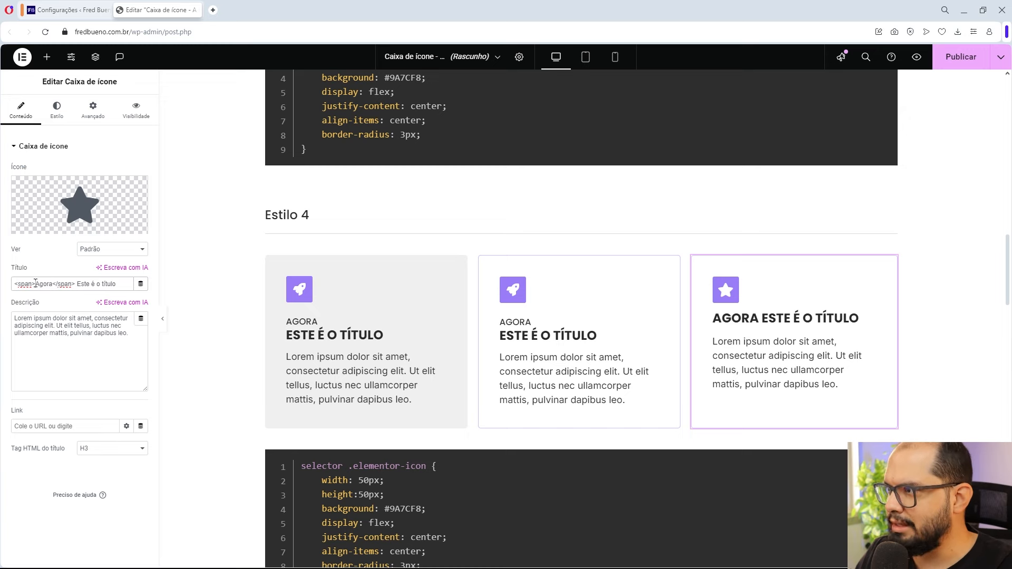
left_click_drag(36, 285, 75, 283)
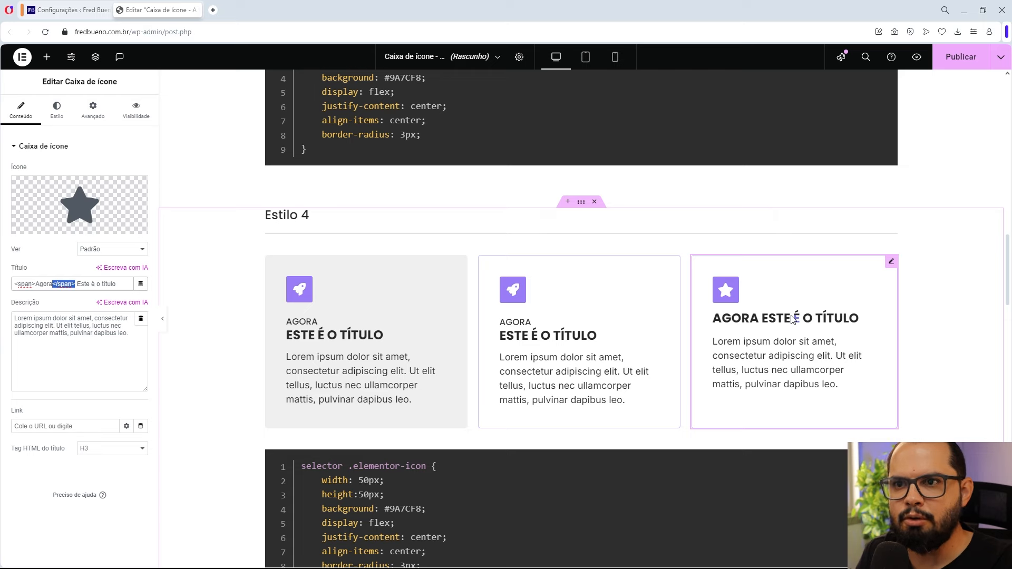
scroll(791, 320, "down", 2)
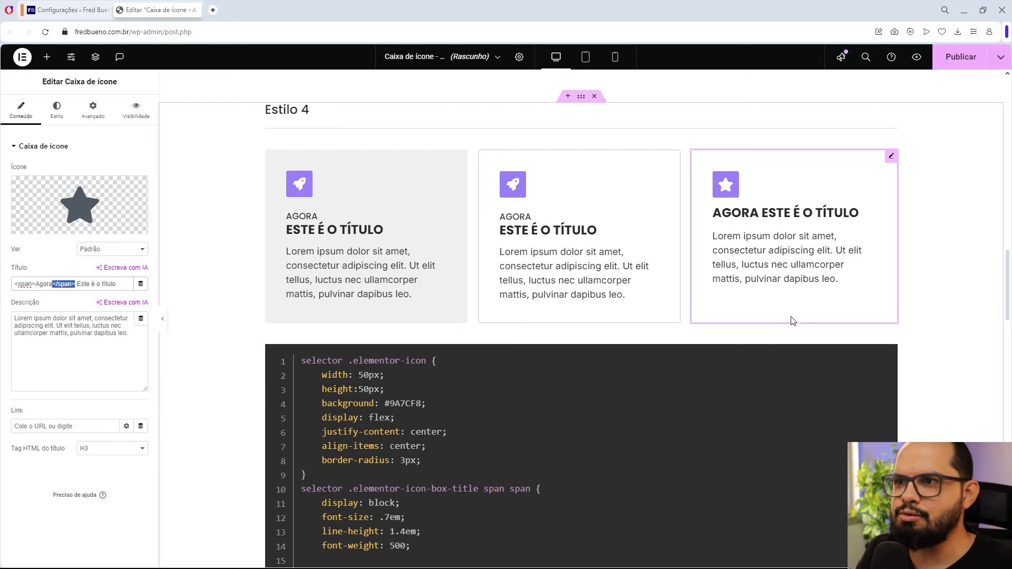
scroll(790, 318, "down", 1)
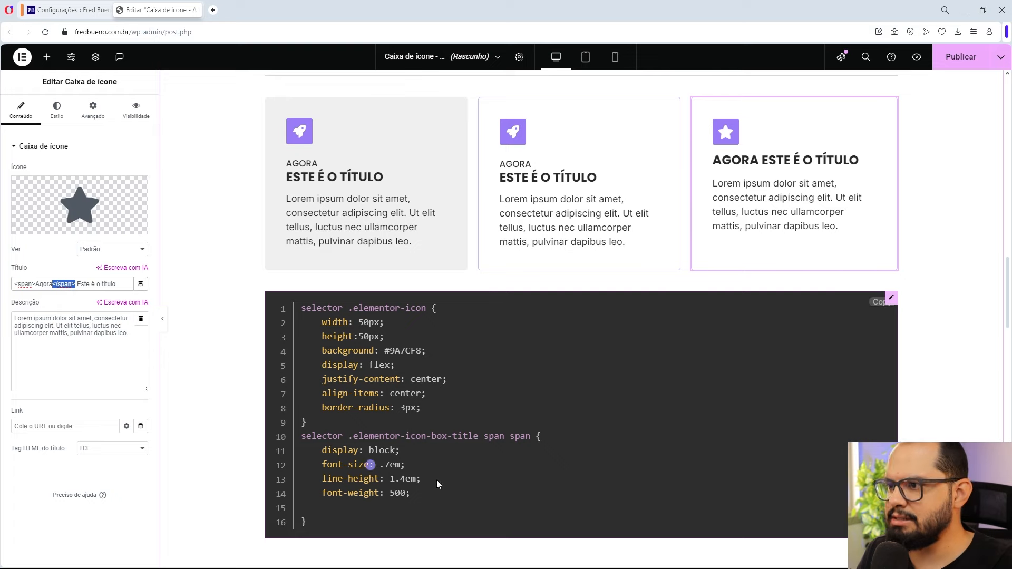
scroll(627, 370, "up", 2)
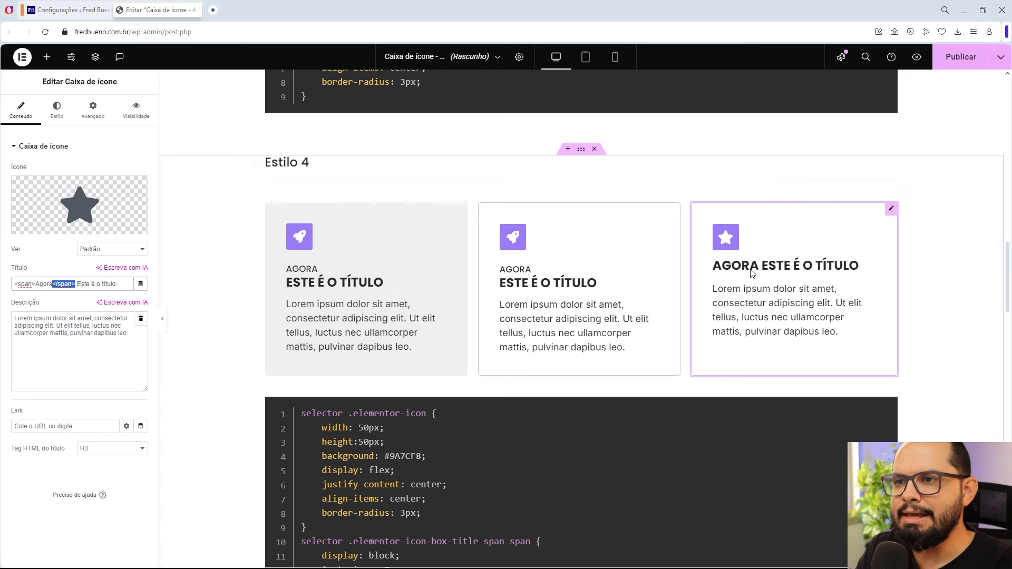
- Inspect the third Estilo 4 box's title in the browser's developer tools to find the class name of its h3 element
left_click(162, 320)
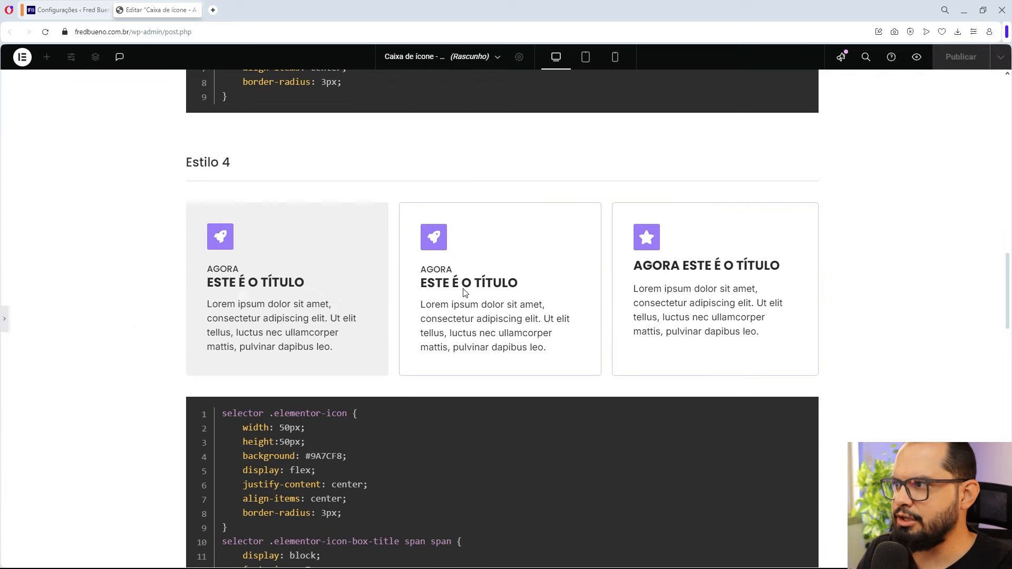
right_click(663, 273)
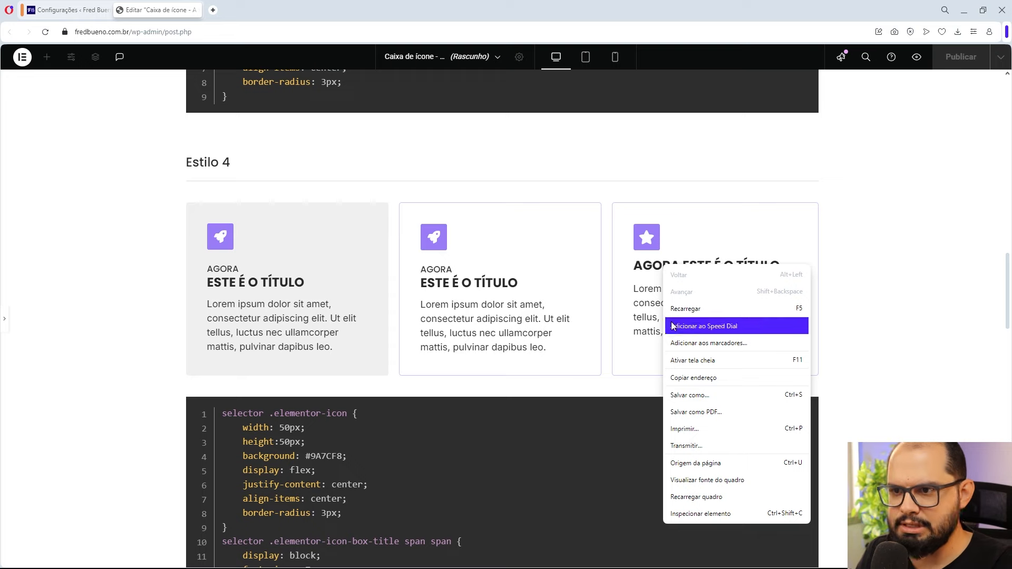
left_click(678, 514)
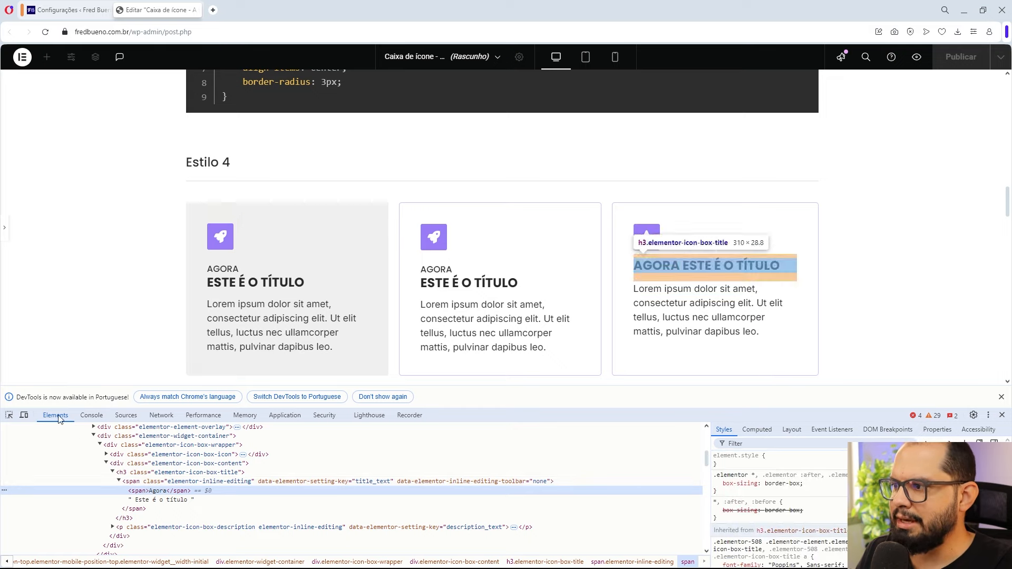
left_click(9, 416)
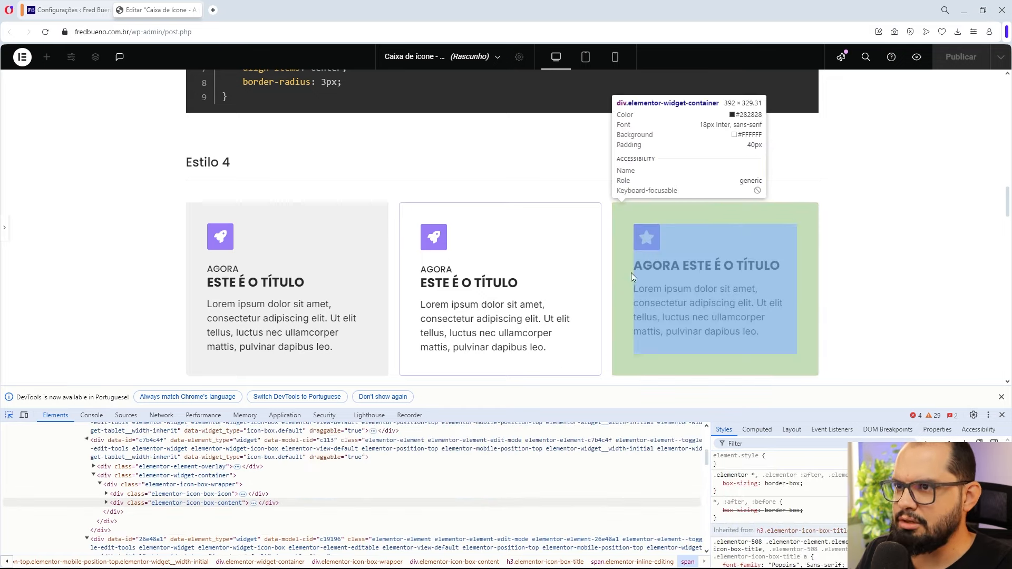
left_click(682, 265)
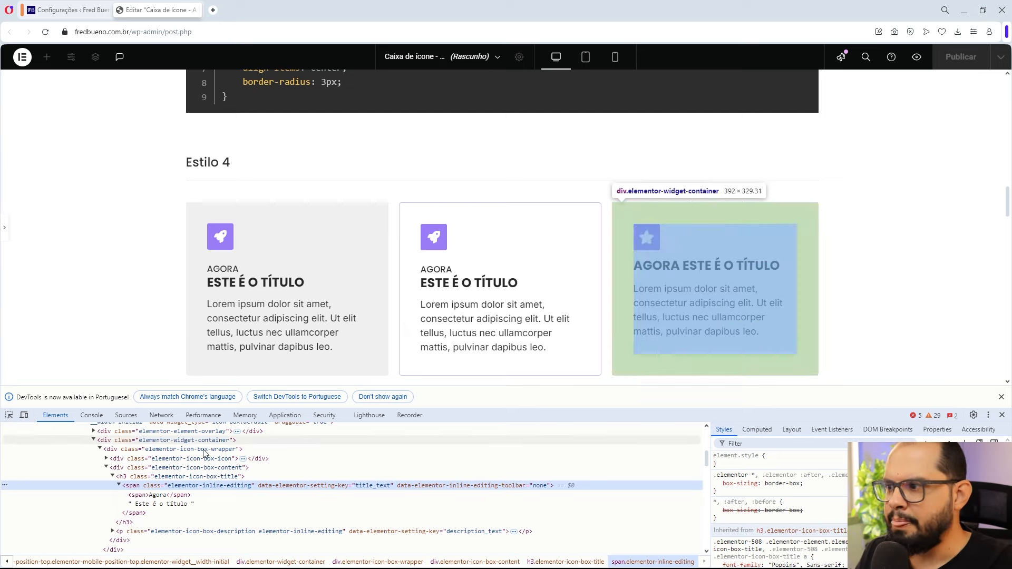
double_click(177, 477)
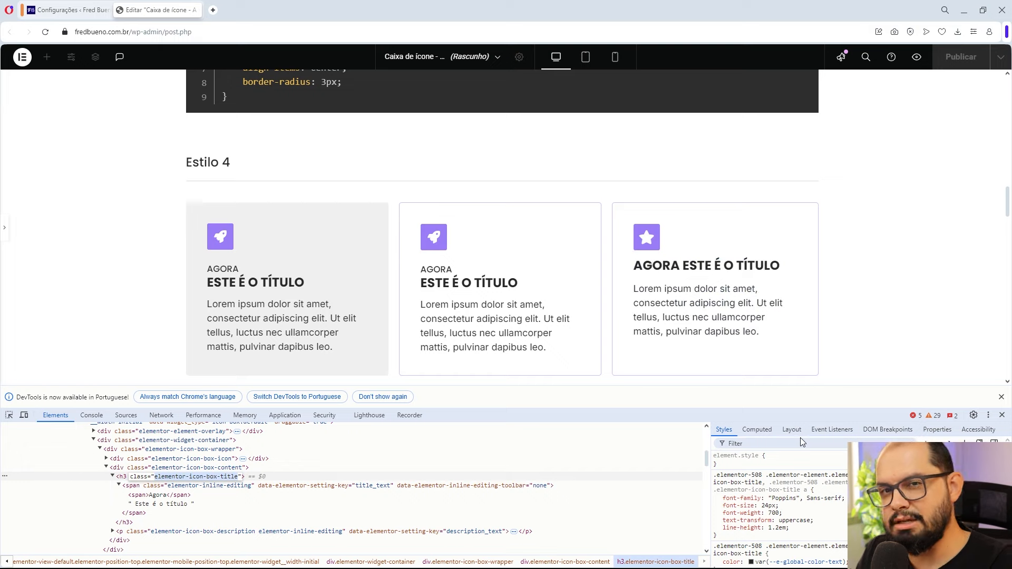
left_click(1002, 415)
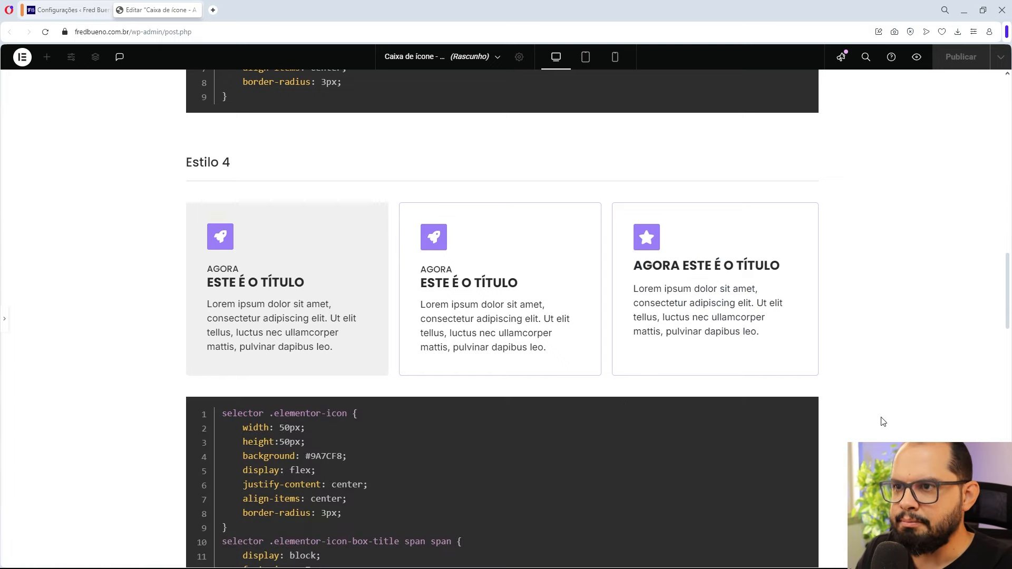
- Start a second rule, "selector .elementor-icon-box-title span span {", in the third Estilo 4 box's custom CSS, below the icon rule
left_click(7, 327)
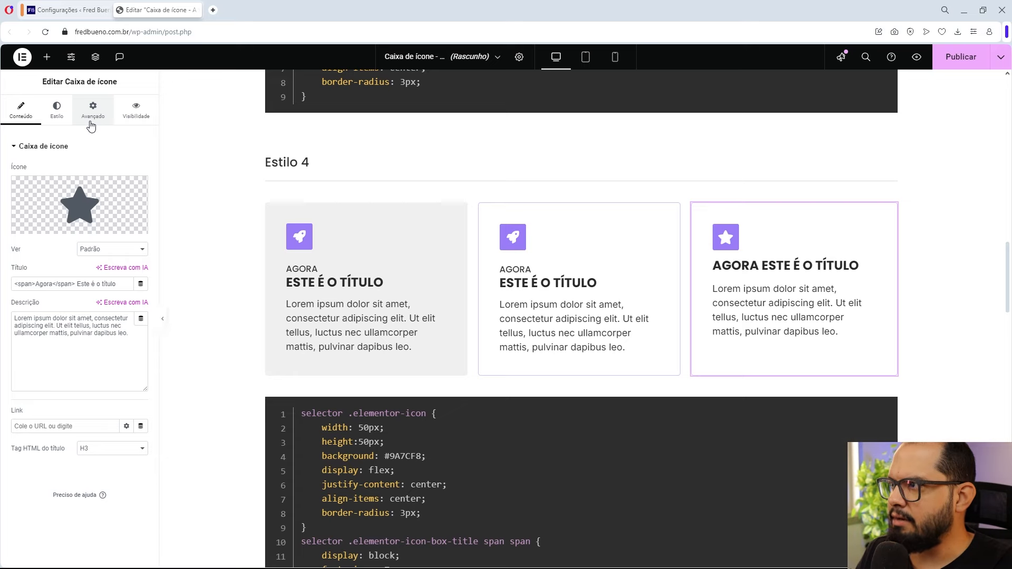
left_click(92, 125)
left_click(60, 378)
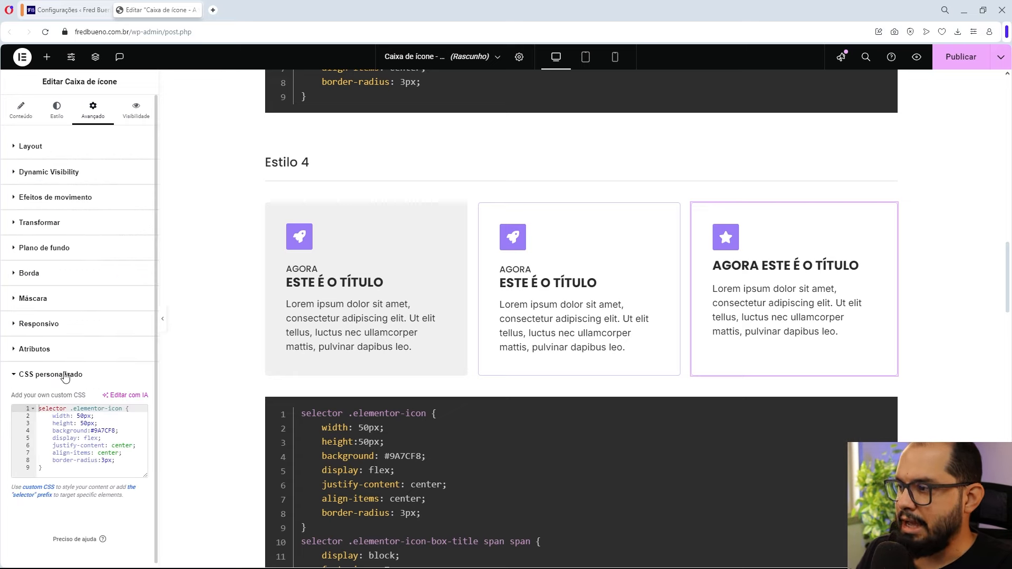
left_click_drag(158, 368, 225, 368)
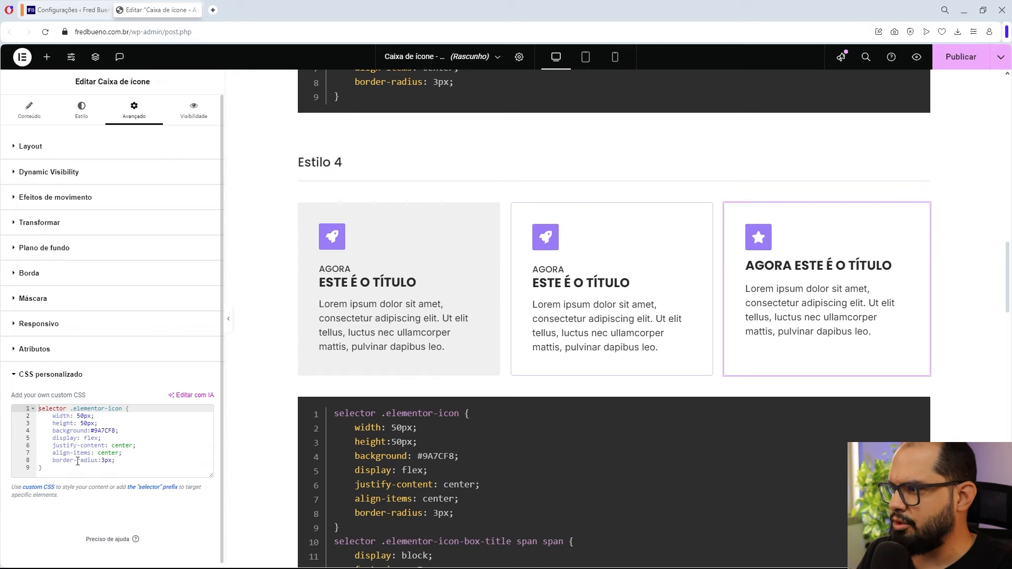
left_click(51, 468)
key("Return")
key("Return")
type("selector")
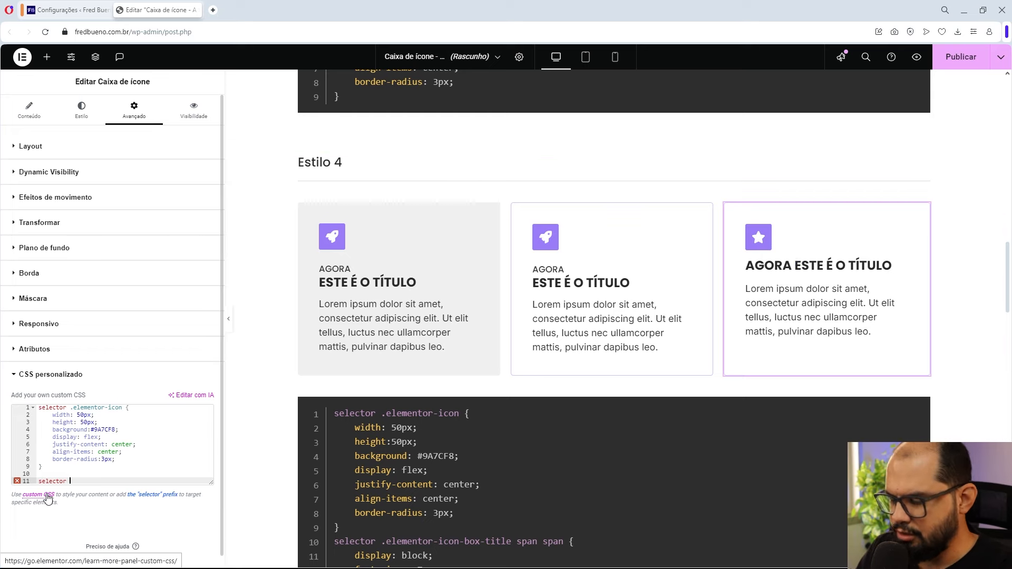
type(".elementor-icon-box-title")
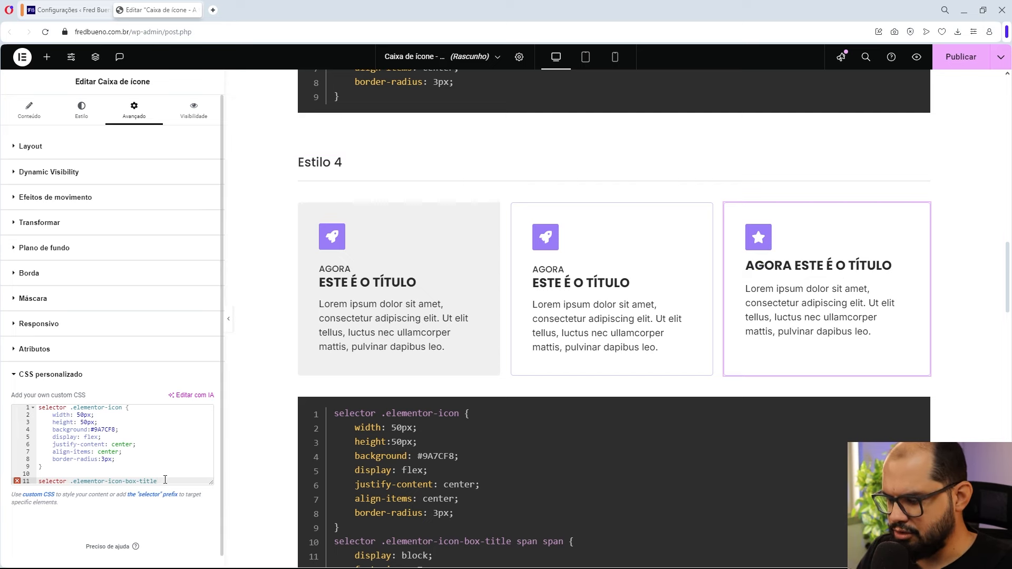
type("span span")
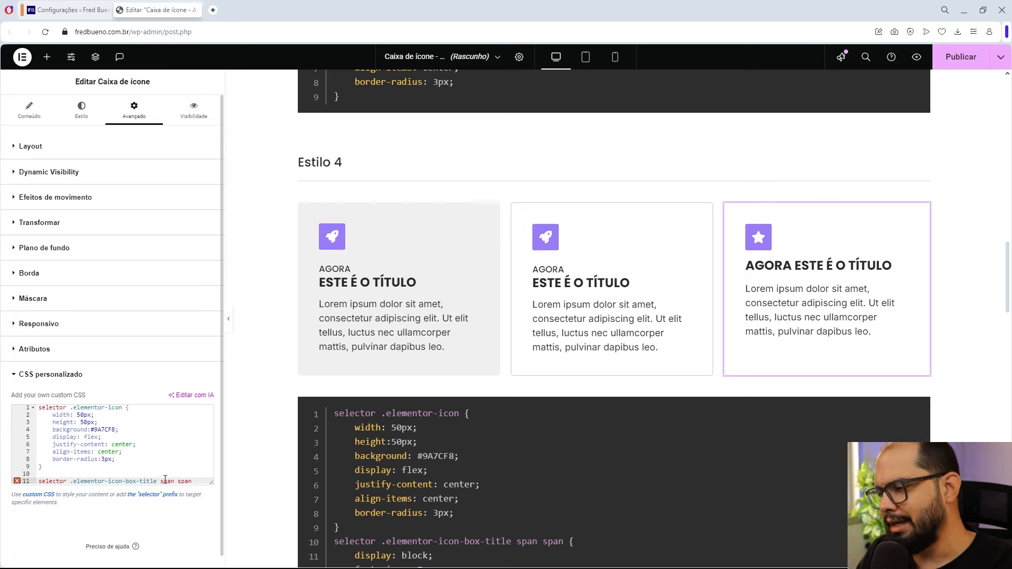
type(" {")
key("Return")
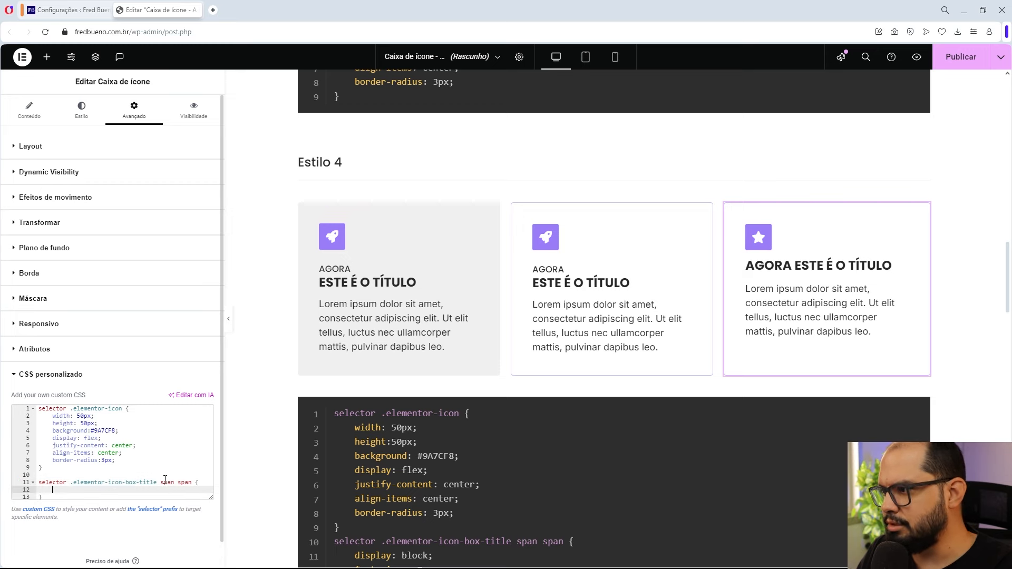
- Enlarge the custom CSS editor and add "display: block;" to the title span rule
left_click_drag(209, 497, 211, 531)
left_click_drag(222, 450, 215, 558)
scroll(218, 481, "down", 2)
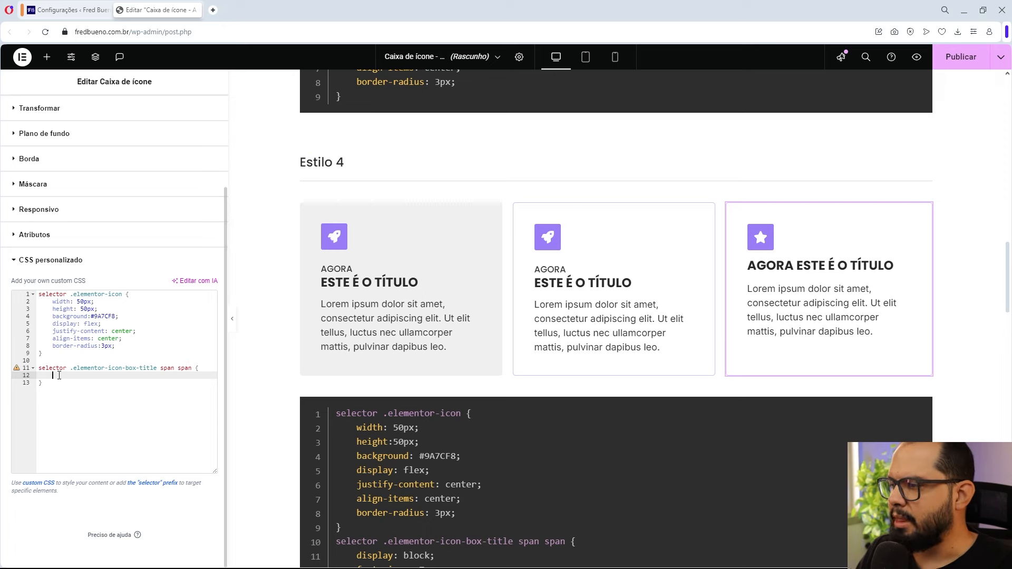
type("display:")
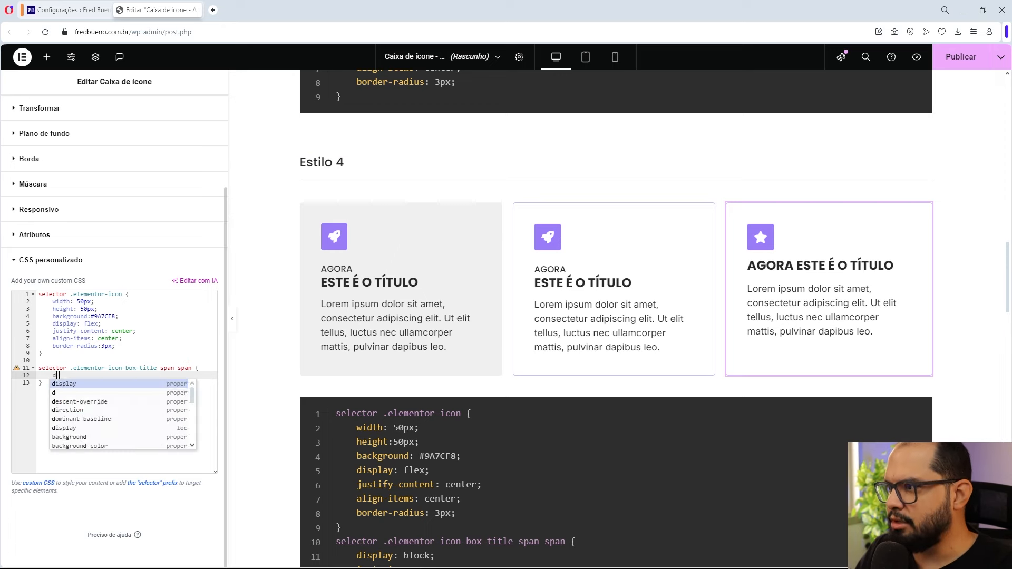
key("Return")
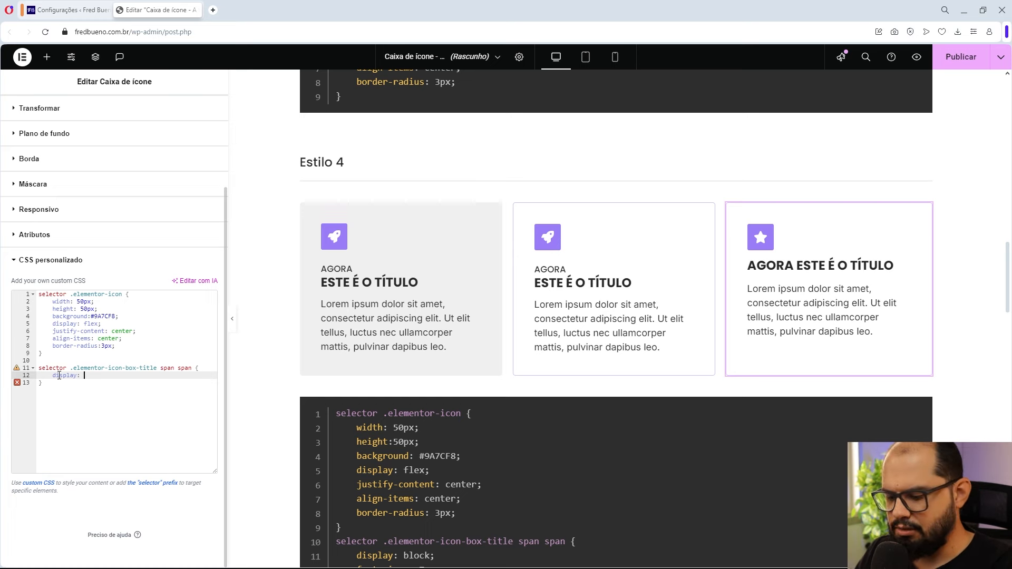
type("blo")
key("Return")
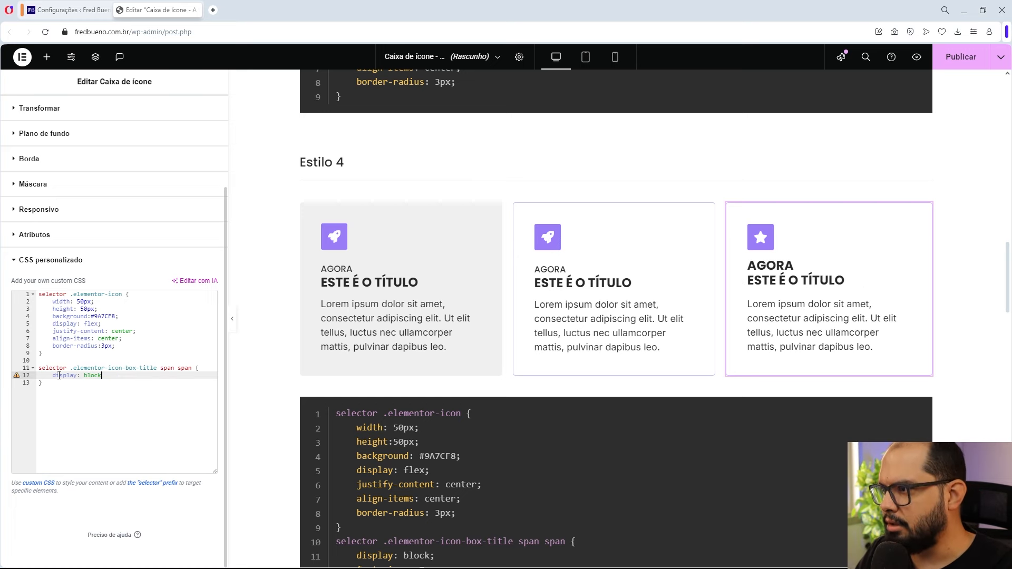
type(";")
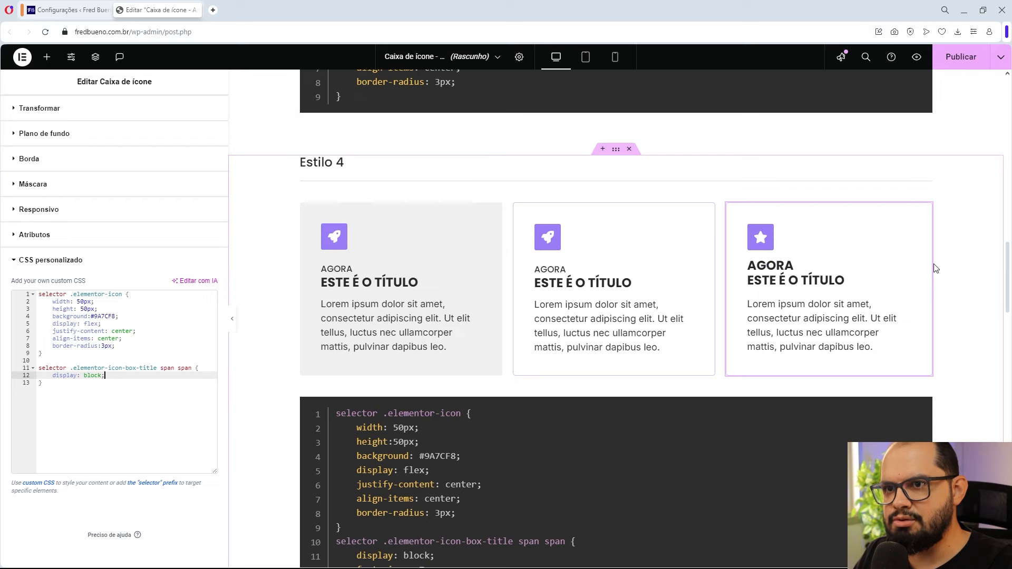
- Inspect the "Agora" span of the third Estilo 4 box in the browser's developer tools
left_click(233, 318)
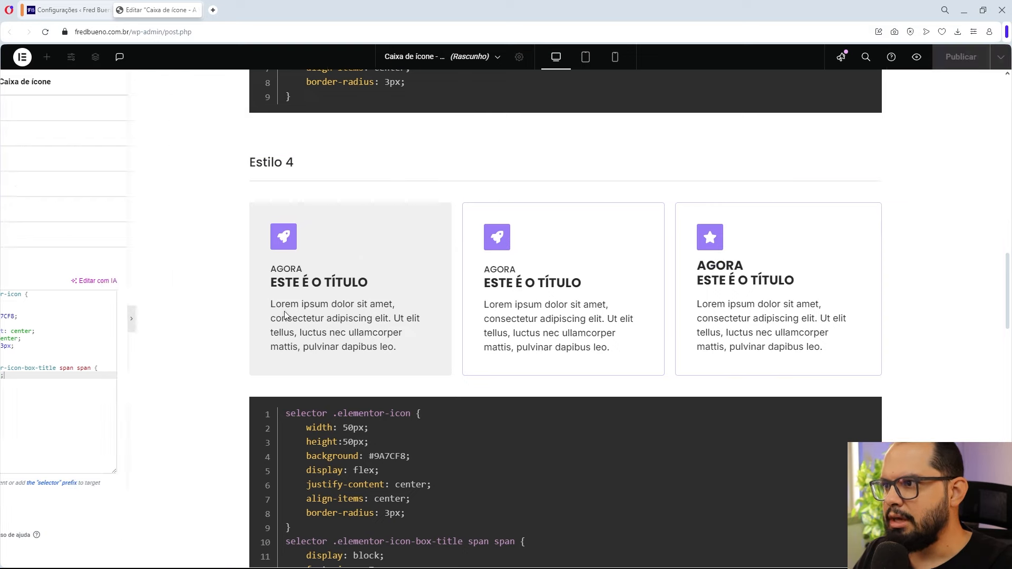
right_click(670, 266)
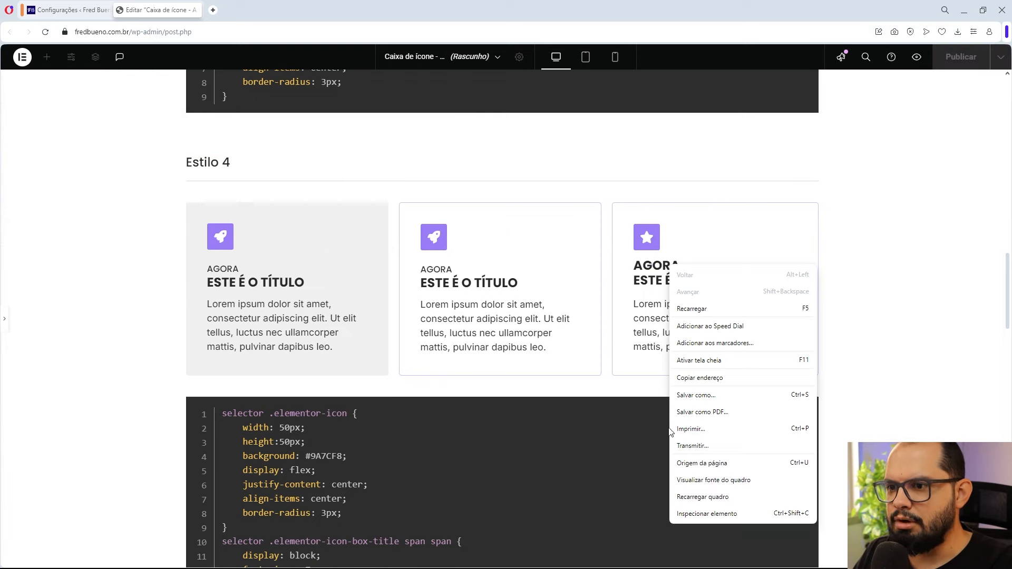
left_click(685, 513)
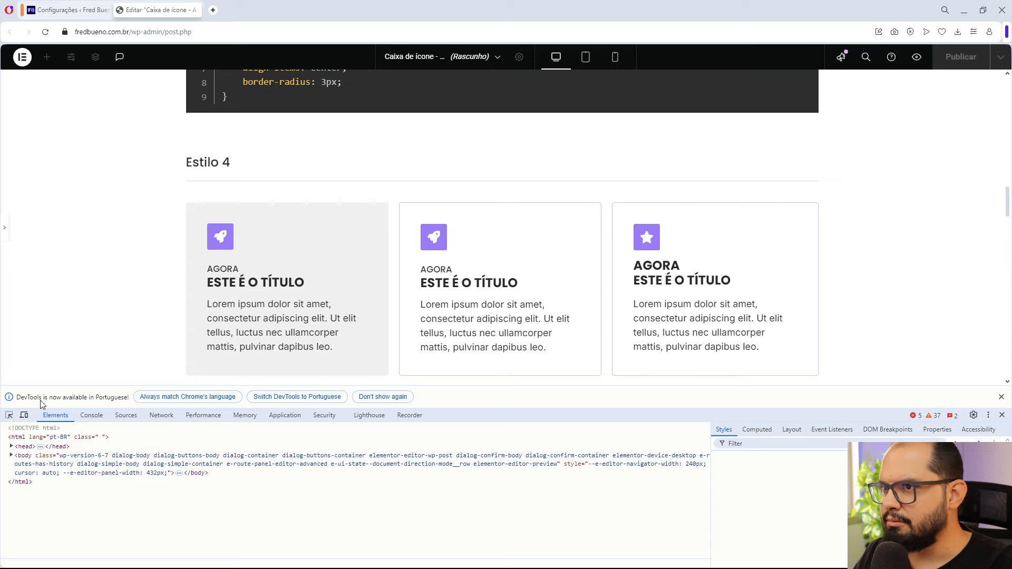
left_click(10, 415)
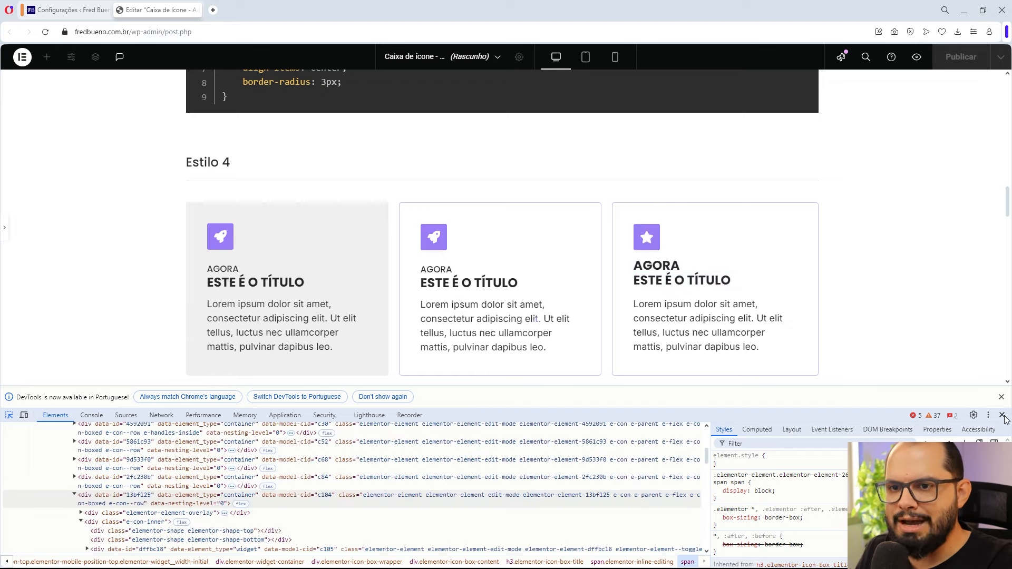
left_click(1001, 415)
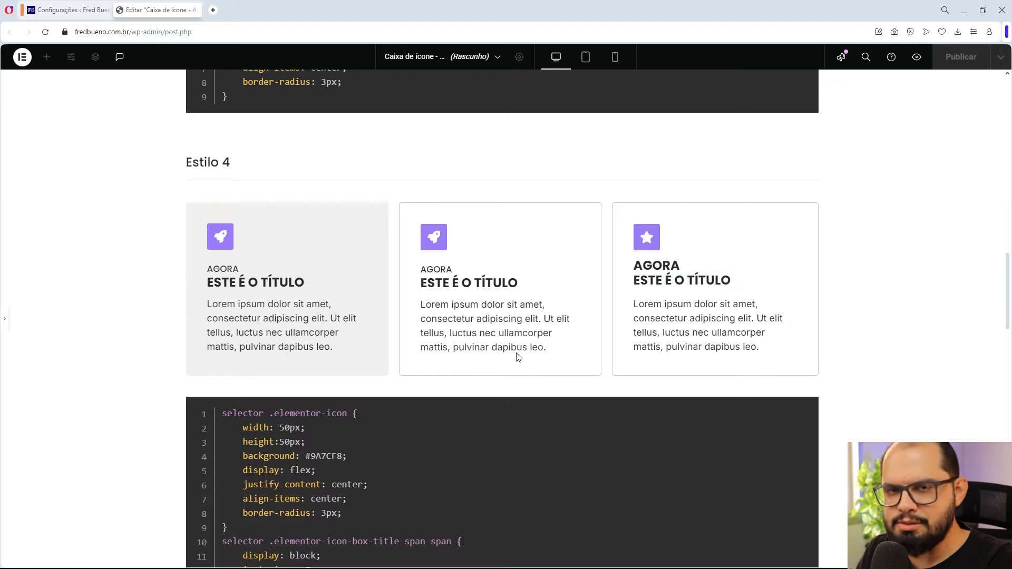
- Add "font-size: 0.7em;" below the display declaration in the third Estilo 4 box's title span rule
mouse_move(4, 323)
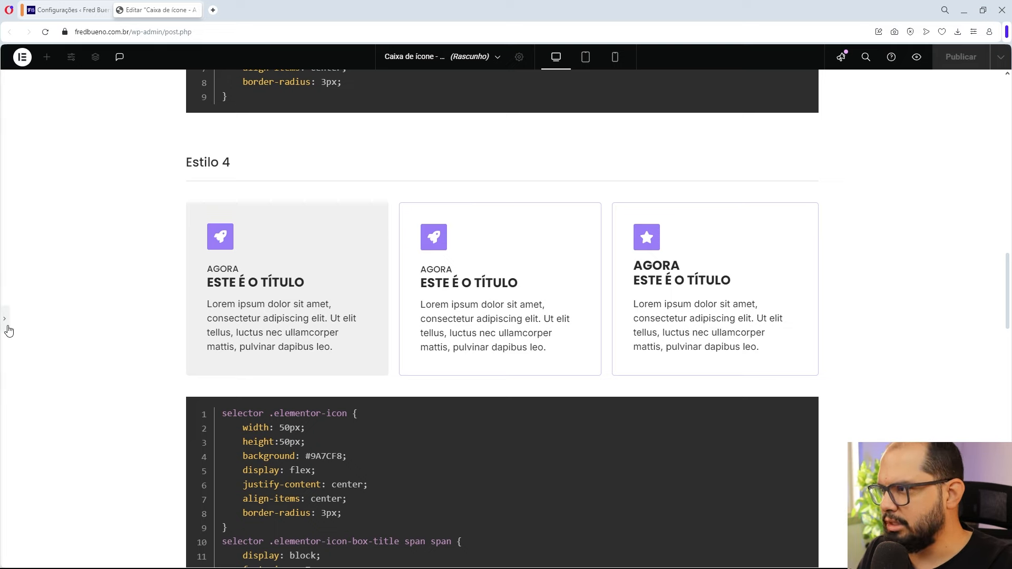
left_click(7, 328)
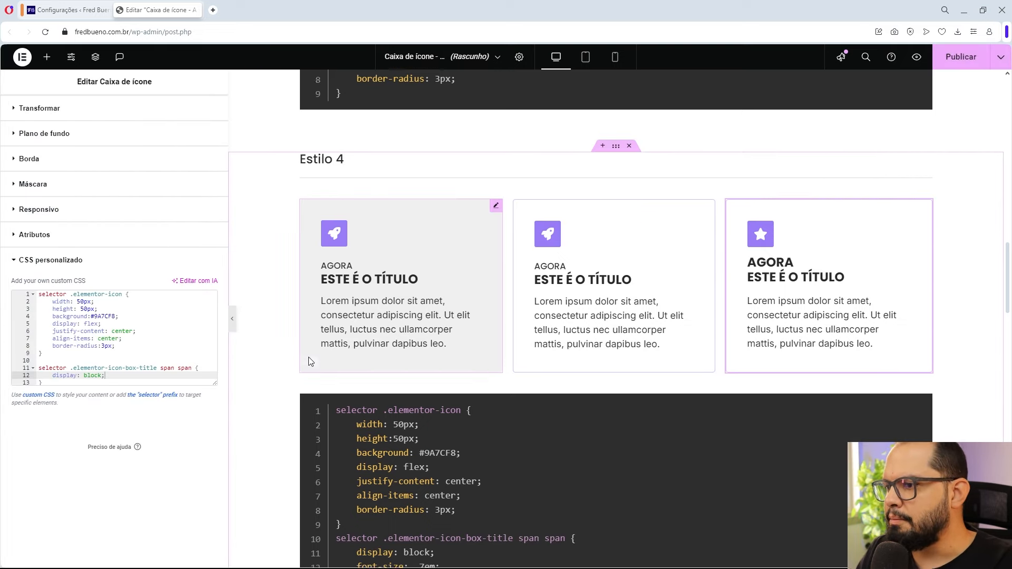
scroll(309, 357, "down", 1)
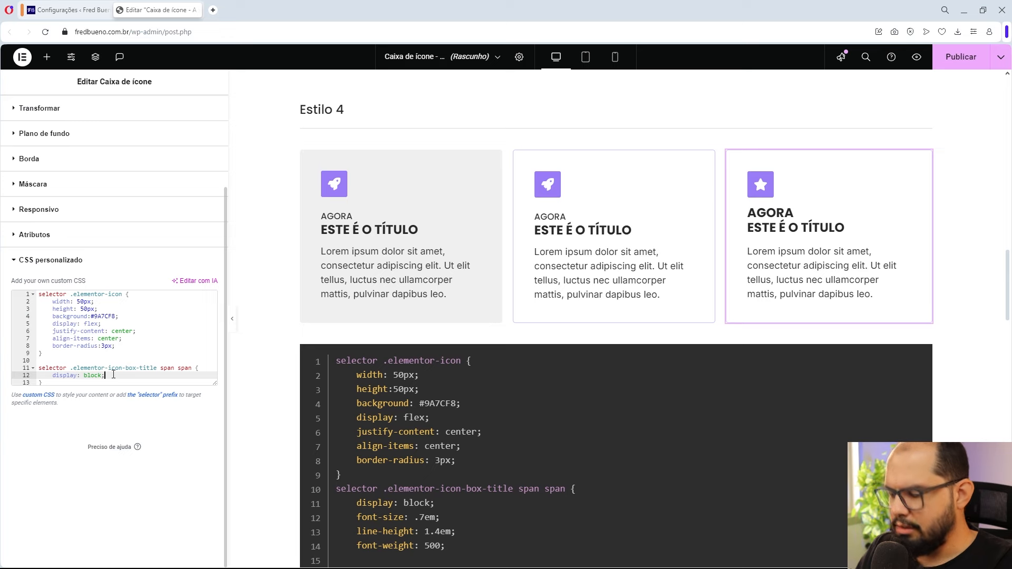
key("Return")
scroll(112, 374, "up", 2)
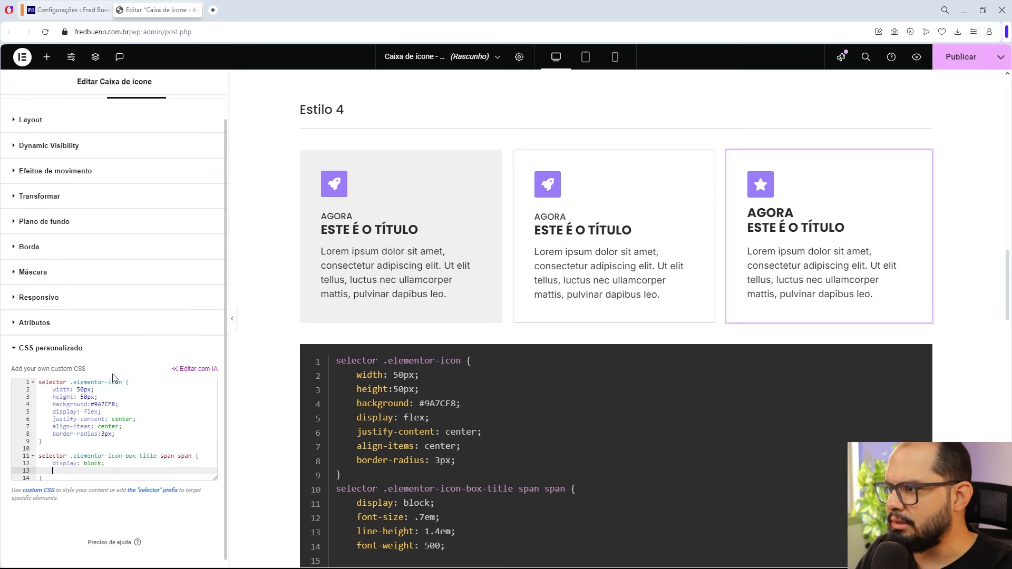
type("font")
key("Down")
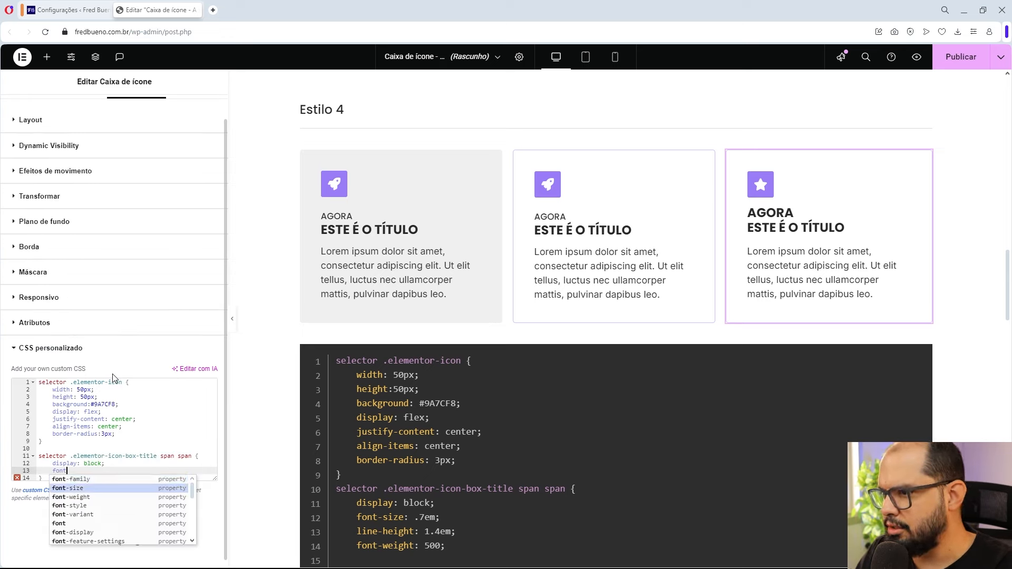
key("Return")
type("0.")
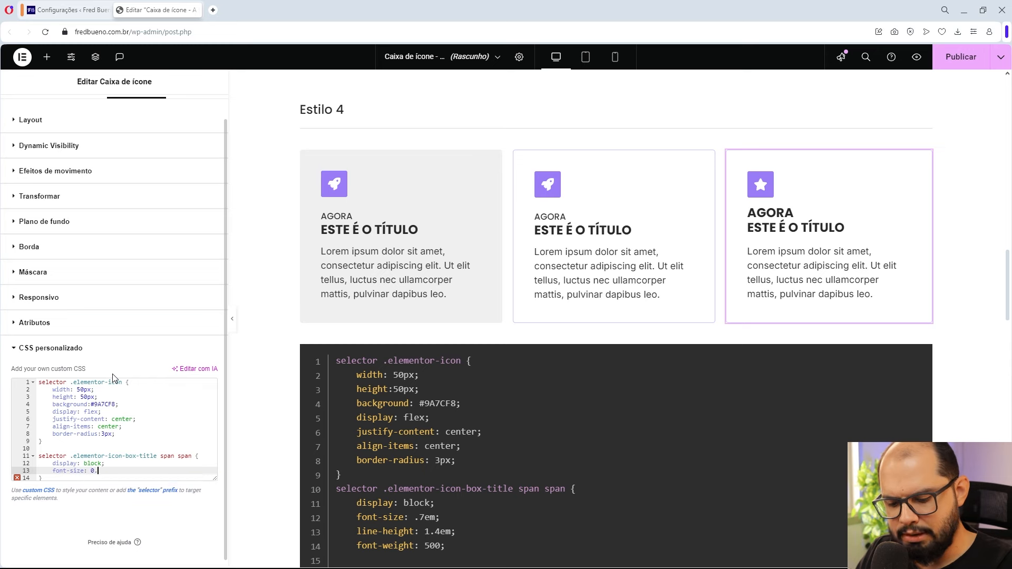
type("7em;")
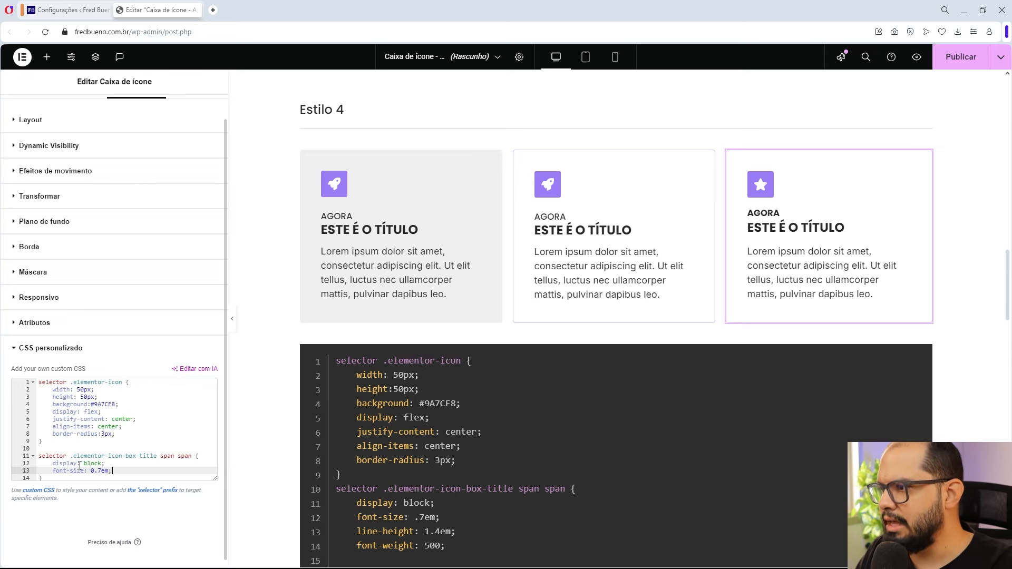
- Change the font-size in the title span rule to 1em
left_click_drag(91, 471, 109, 470)
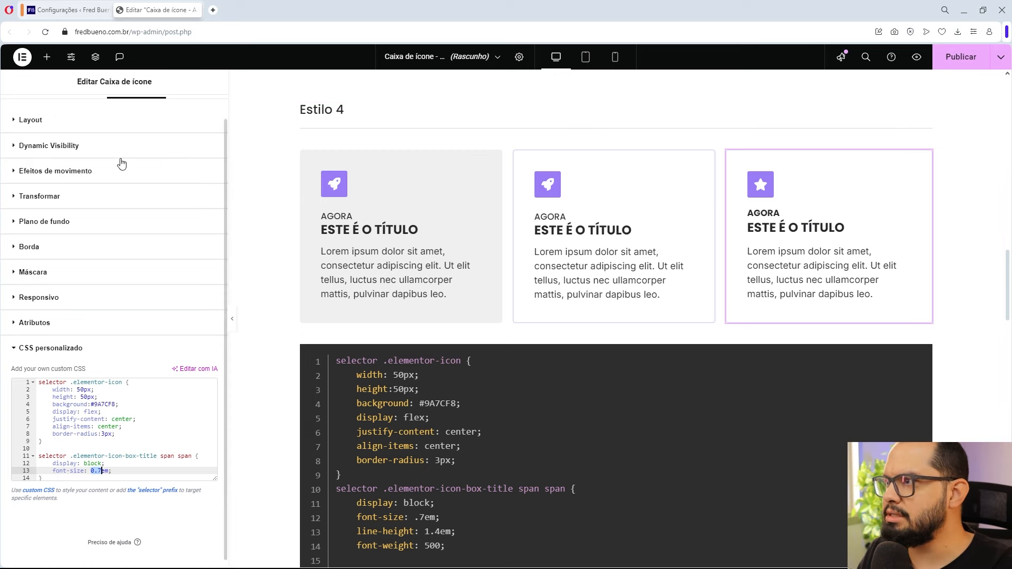
scroll(118, 158, "up", 1)
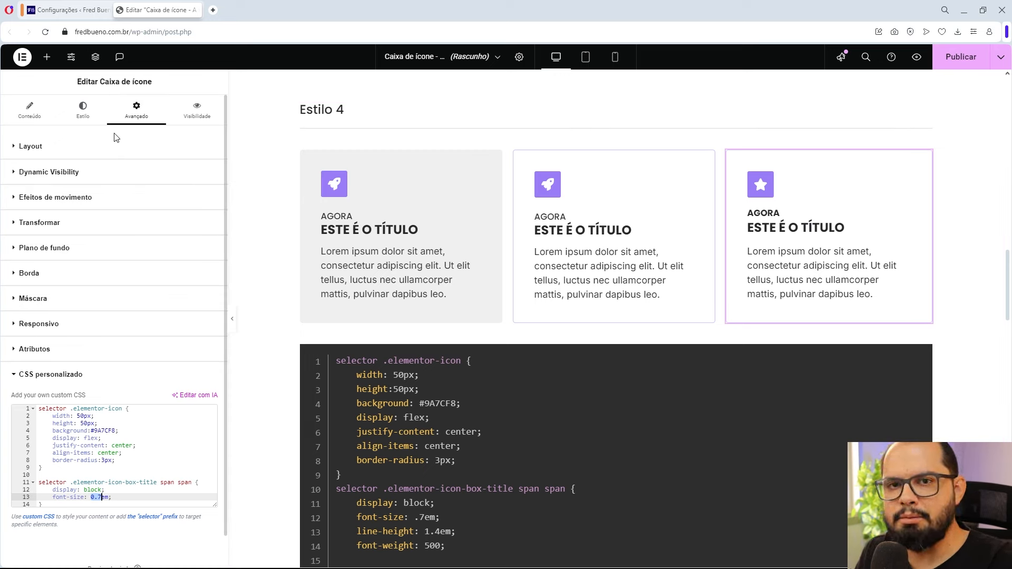
scroll(106, 422, "down", 1)
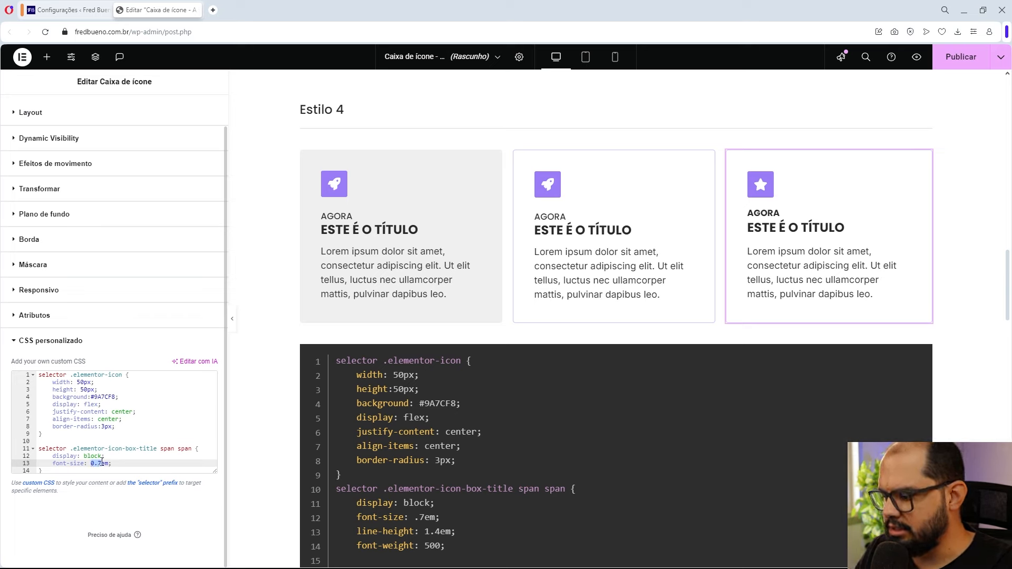
type("1")
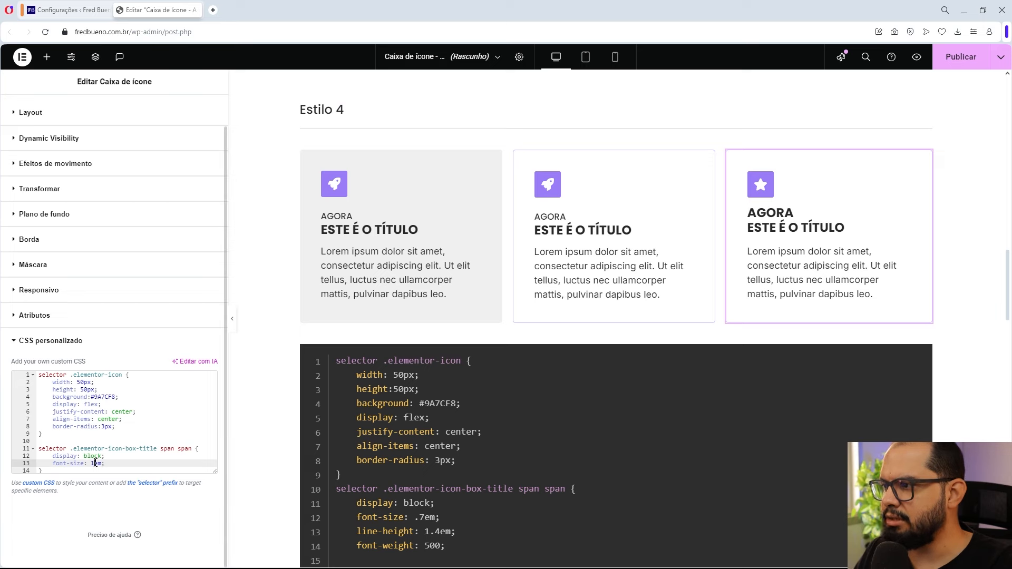
- Set the title span rule's font-size to 0.7em and add "line-height: 1.4em;" below it
type("0.7")
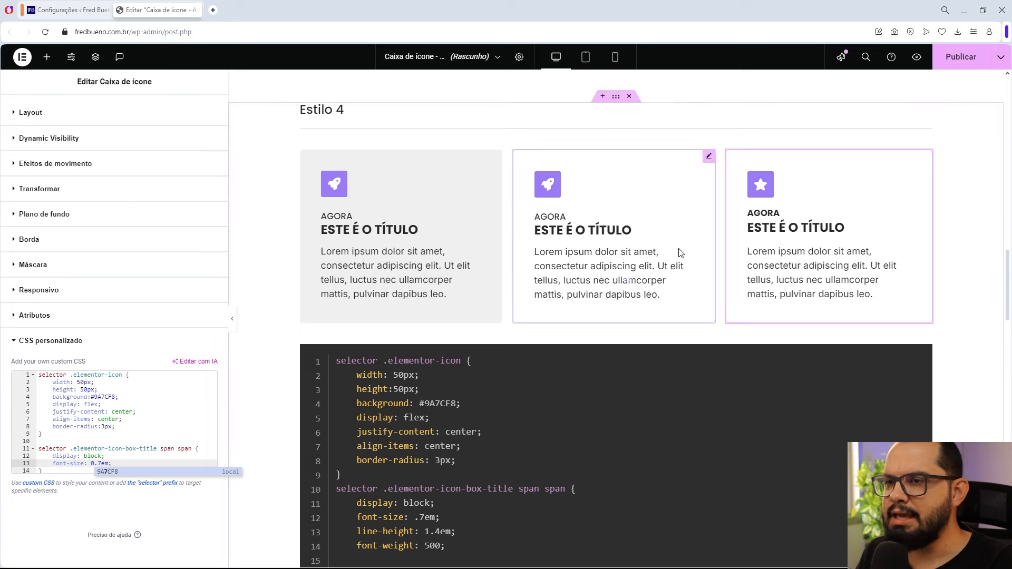
left_click(116, 462)
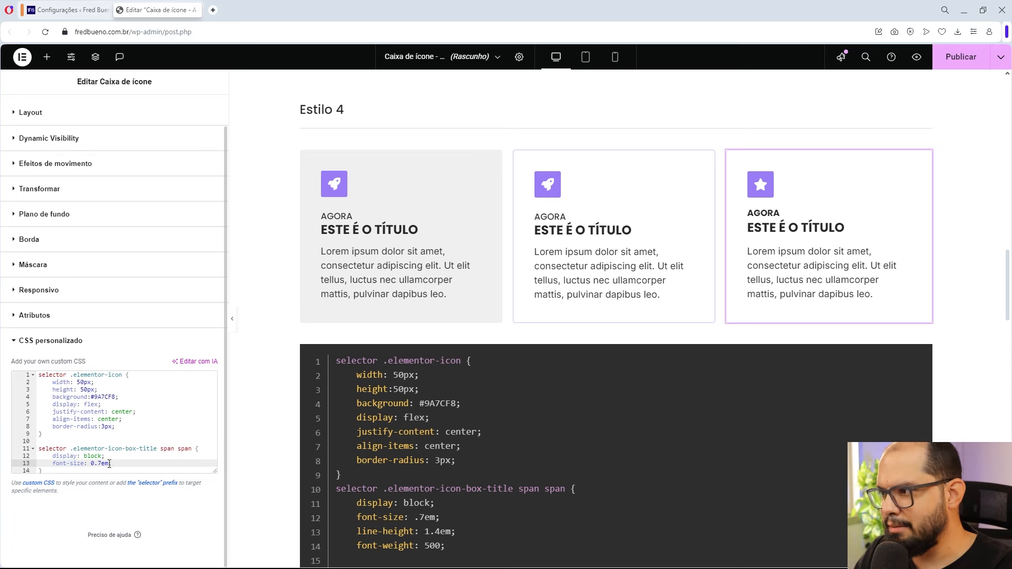
key("Return")
type("line")
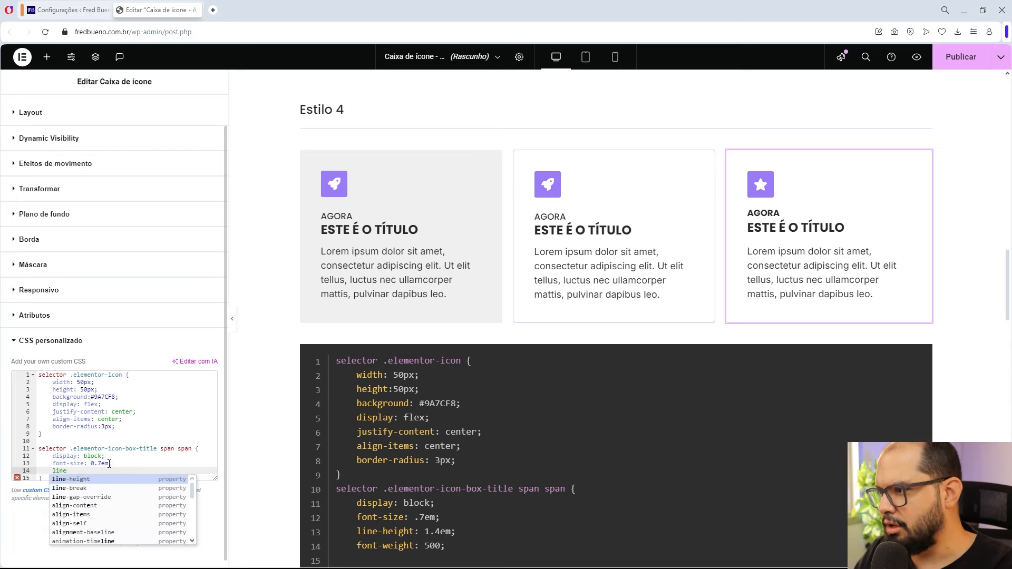
key("Return")
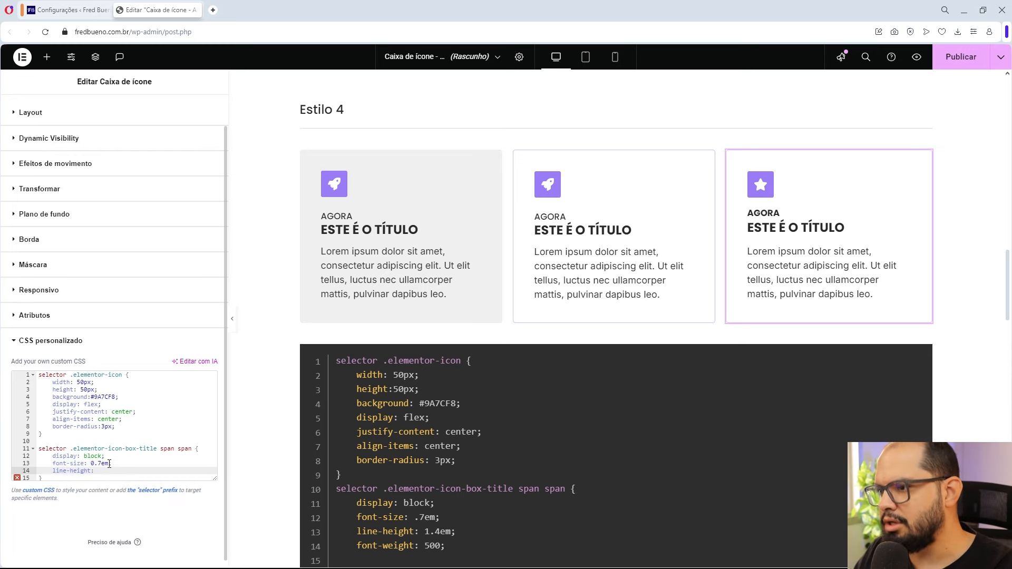
type("1.4")
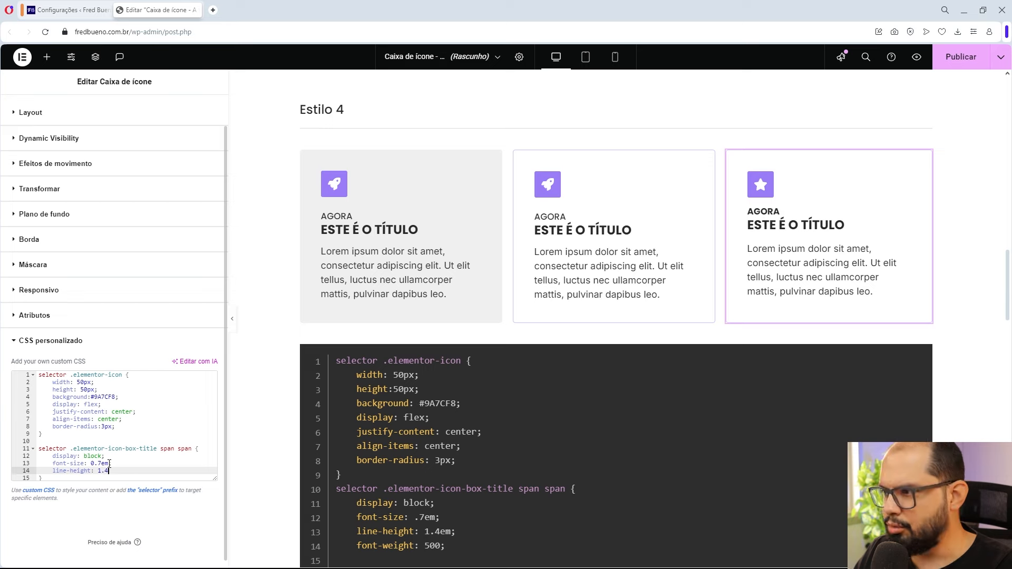
type("em;")
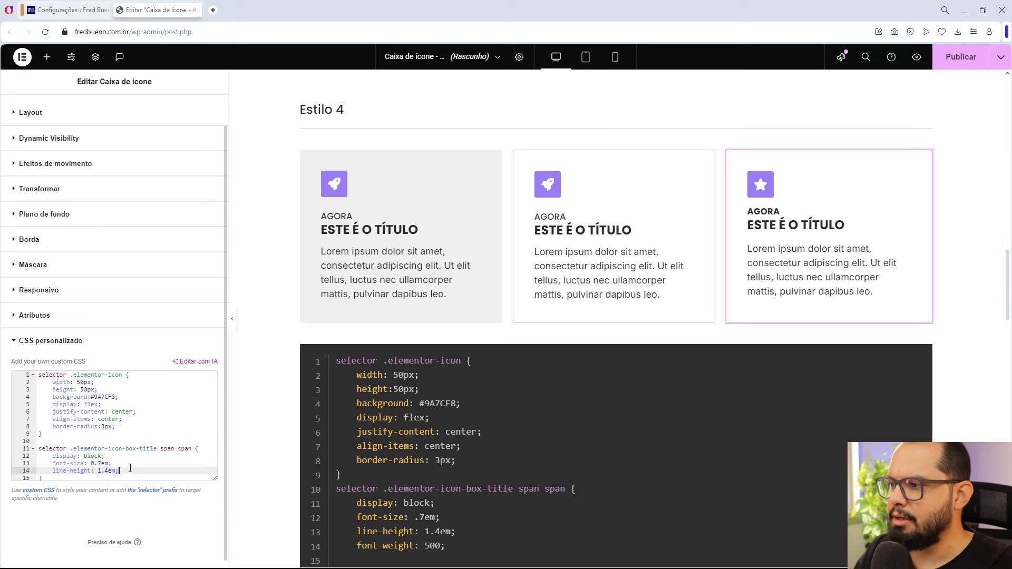
- Add "font-weight: 500;" below the line-height declaration in the title span rule
key("Return")
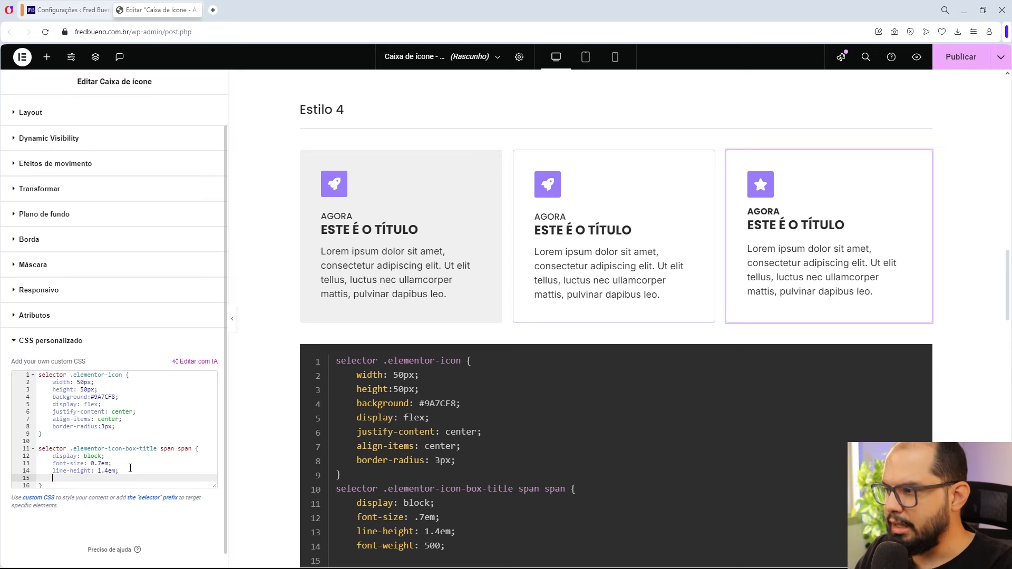
type("font")
key("Down")
key("Down")
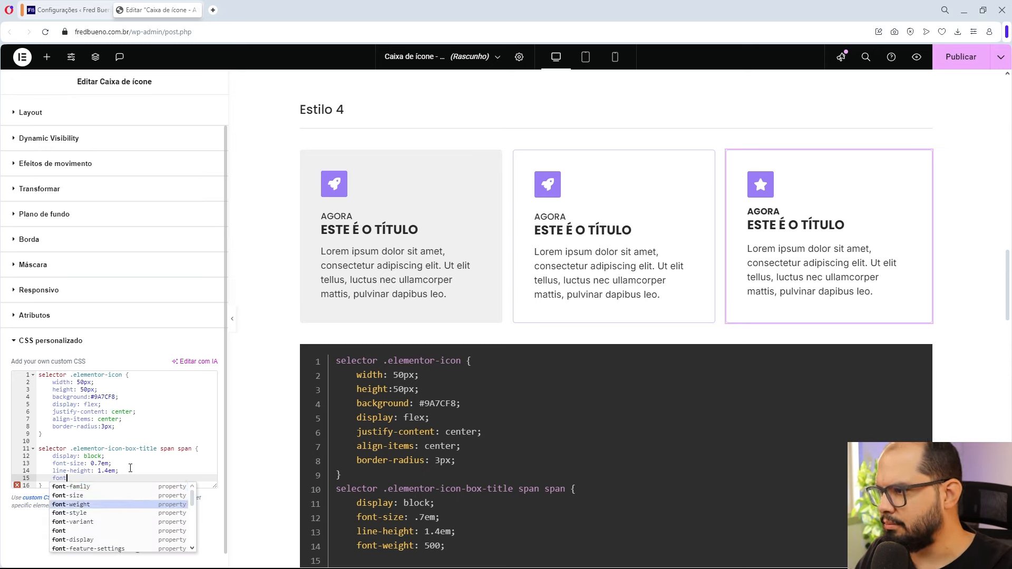
key("Return")
type("500")
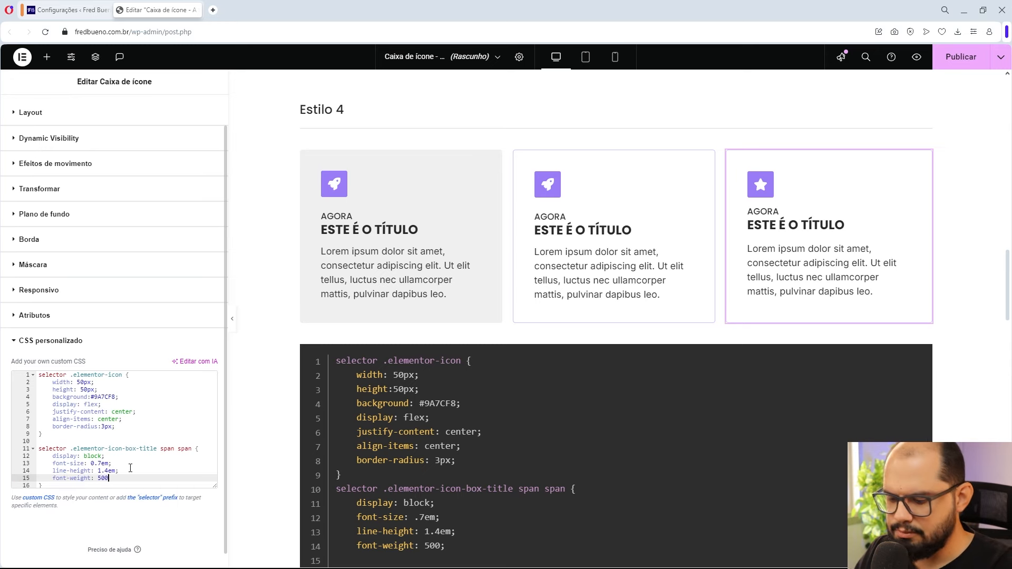
type(";")
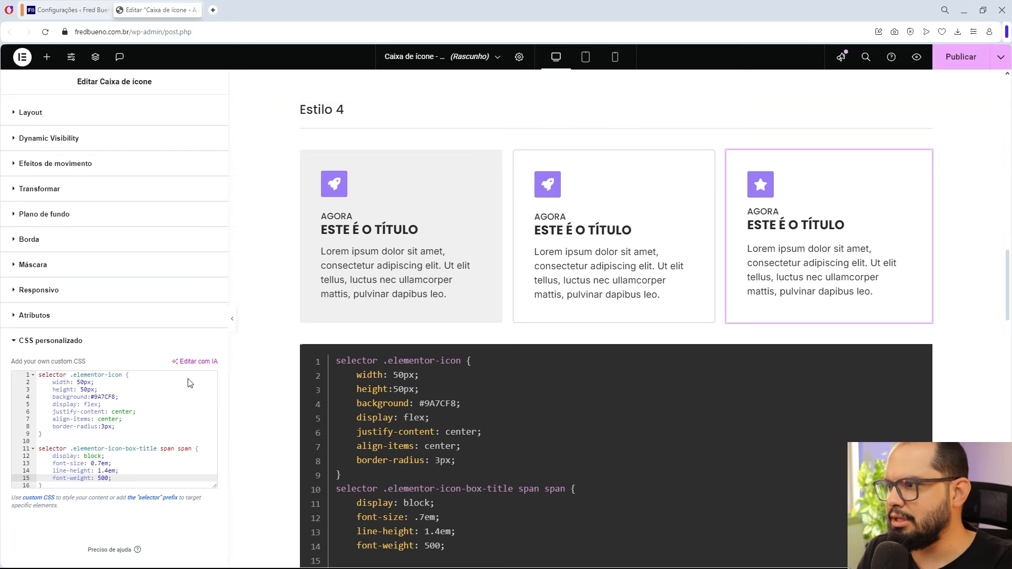
- Compare the finished Estilo 4 boxes with the Estilo 5 examples, checking what differs between the two styles
left_click(232, 318)
scroll(656, 223, "up", 2)
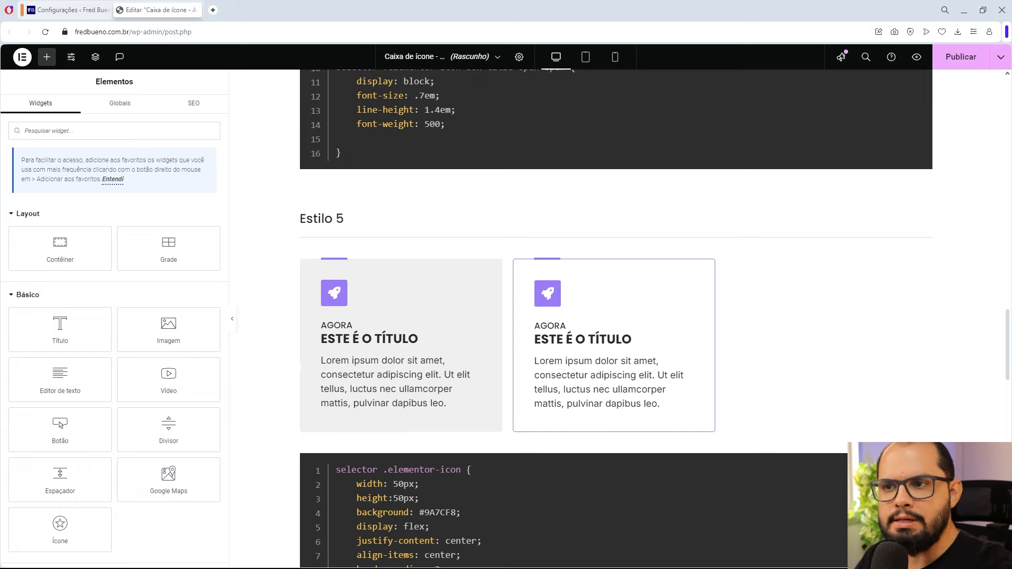
scroll(479, 268, "up", 8)
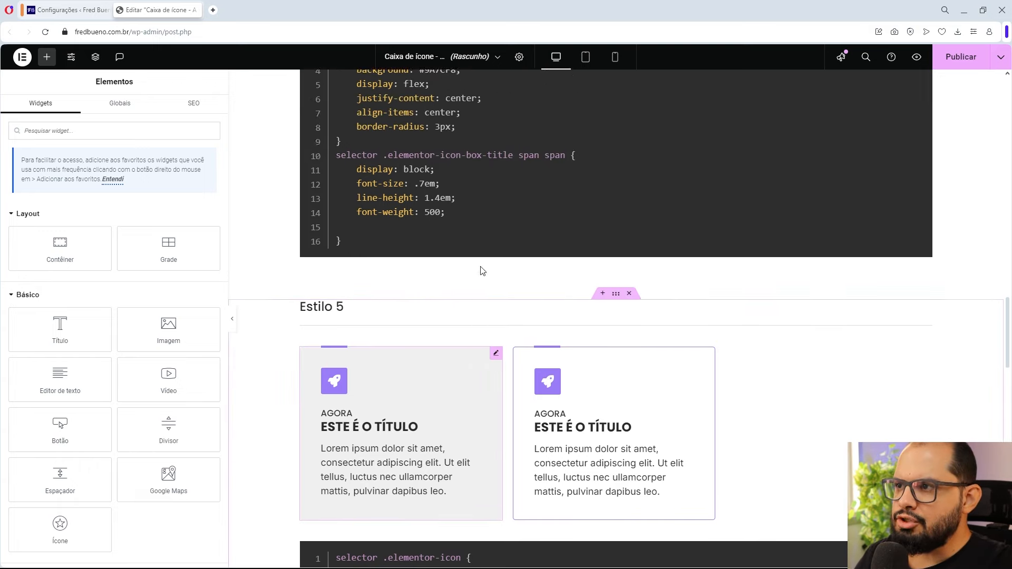
scroll(482, 271, "up", 2)
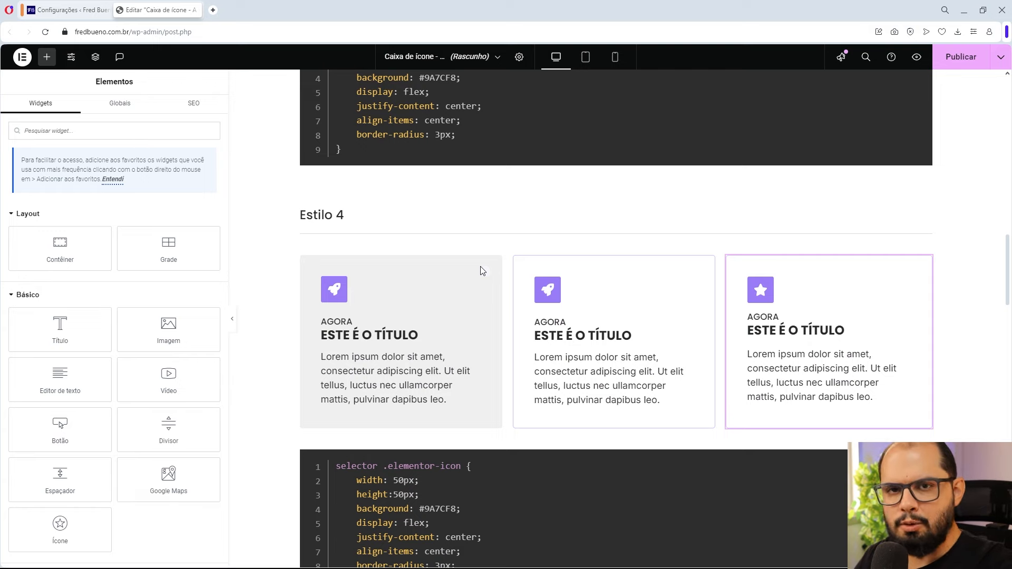
scroll(482, 271, "down", 7)
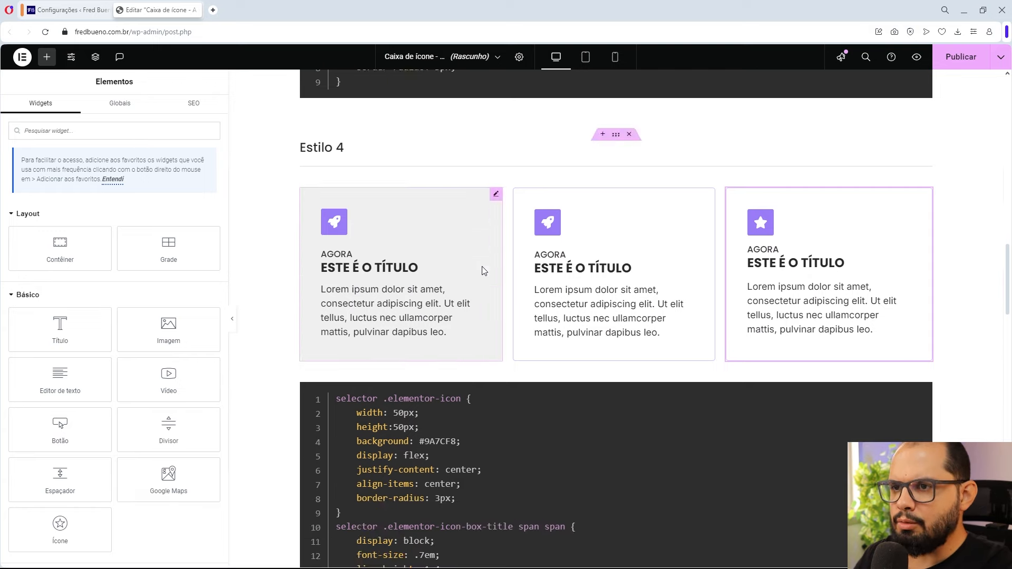
scroll(484, 271, "down", 2)
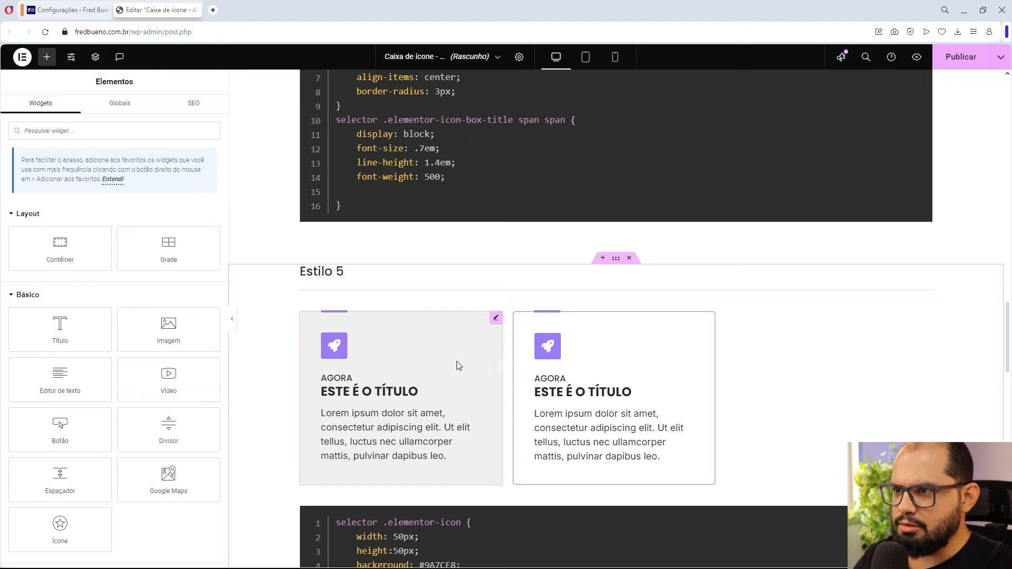
scroll(567, 376, "up", 8)
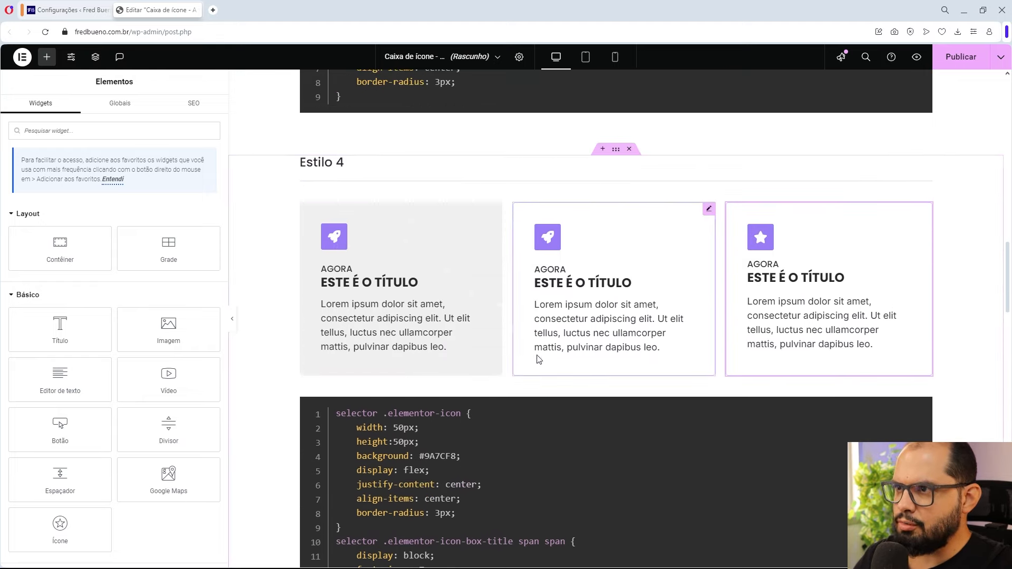
scroll(538, 359, "down", 6)
scroll(538, 359, "down", 3)
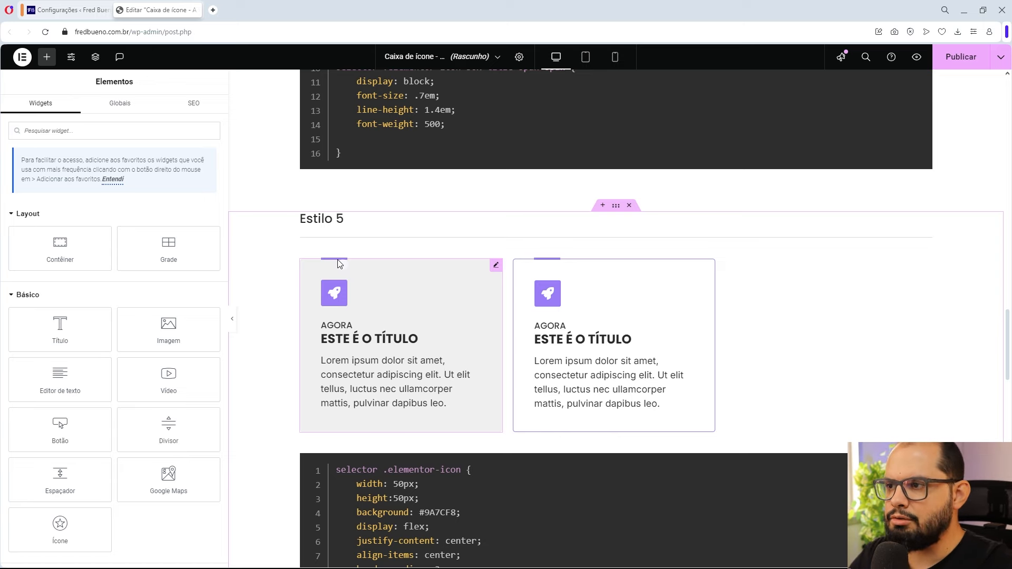
- Copy the third Estilo 4 icon box and paste it after the second box of the Estilo 5 section
scroll(340, 264, "up", 7)
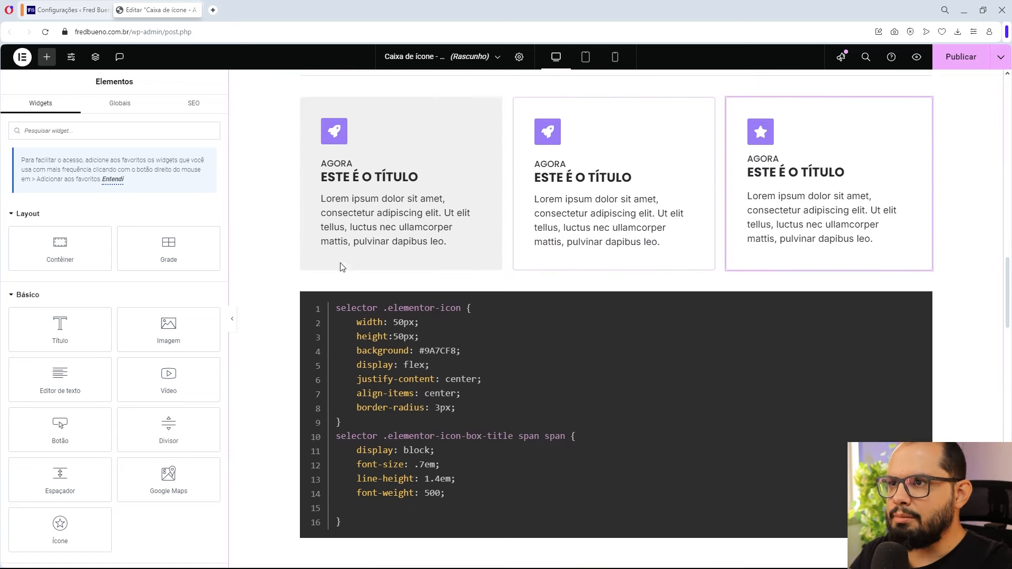
right_click(768, 132)
left_click(787, 180)
scroll(526, 285, "down", 7)
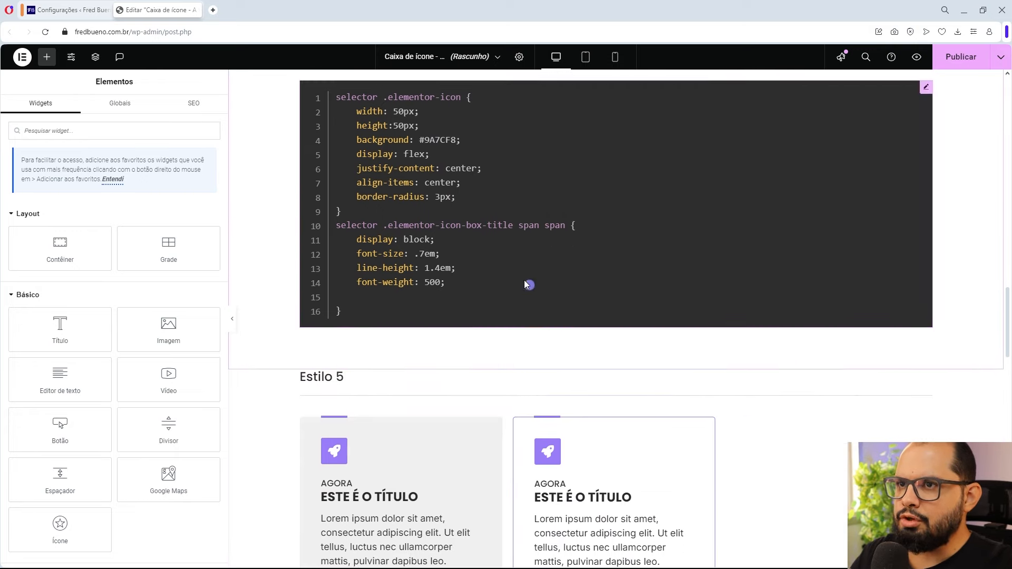
right_click(707, 270)
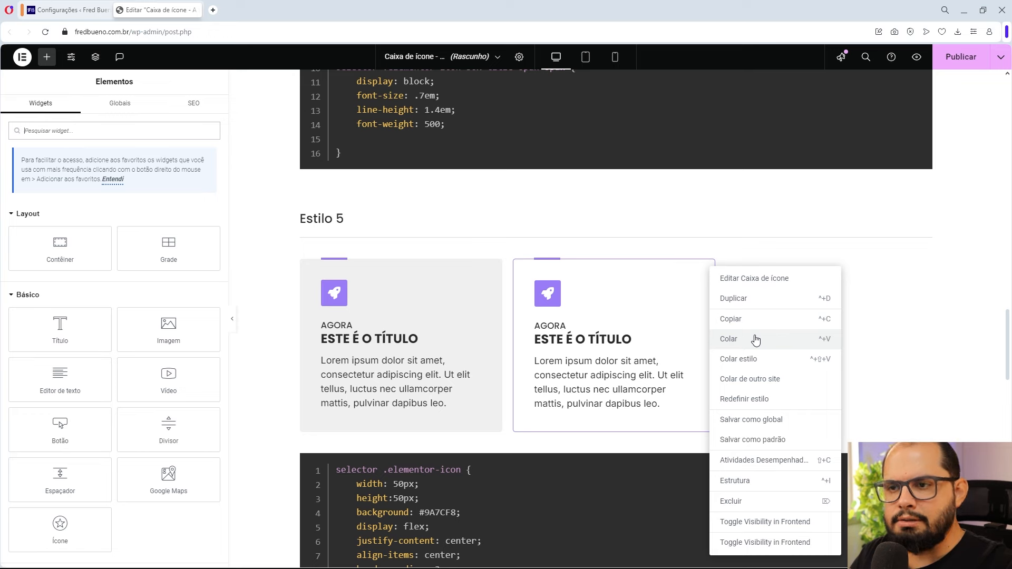
left_click(725, 249)
right_click(709, 267)
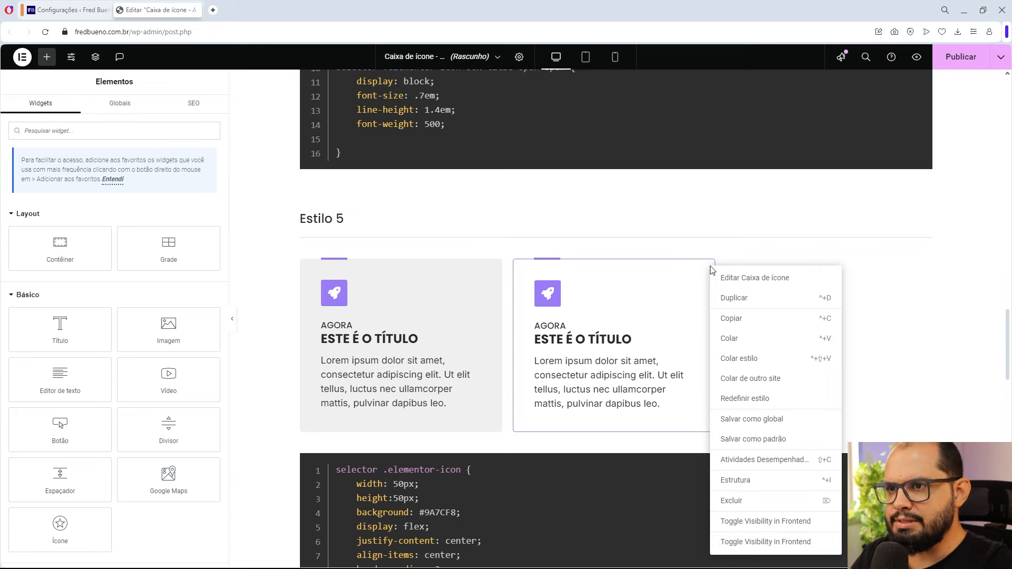
left_click(730, 339)
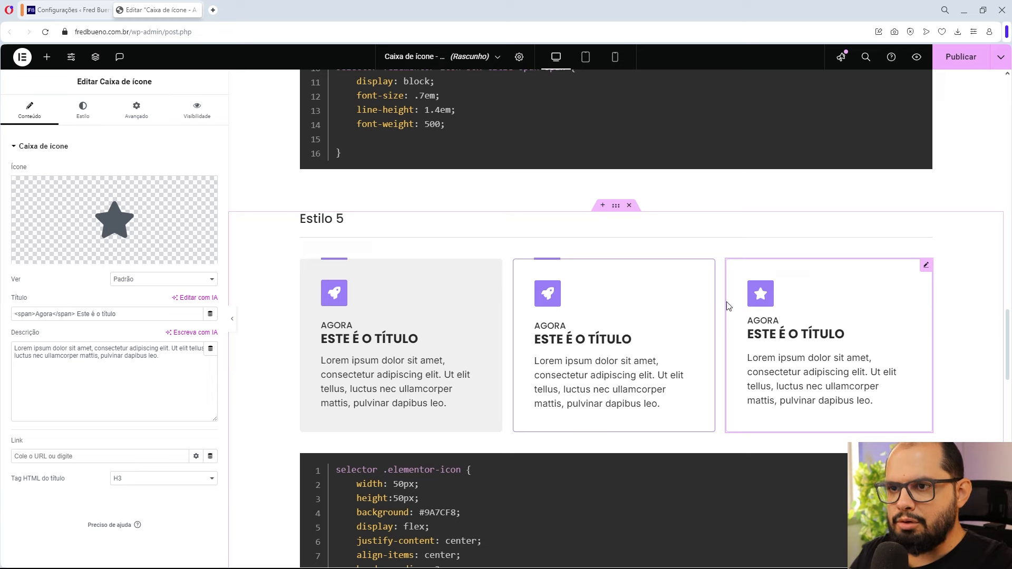
- Examine the Estilo 5 reference code, especially the selector:before rule, against the accent bar above the example boxes' icons
left_click(611, 508)
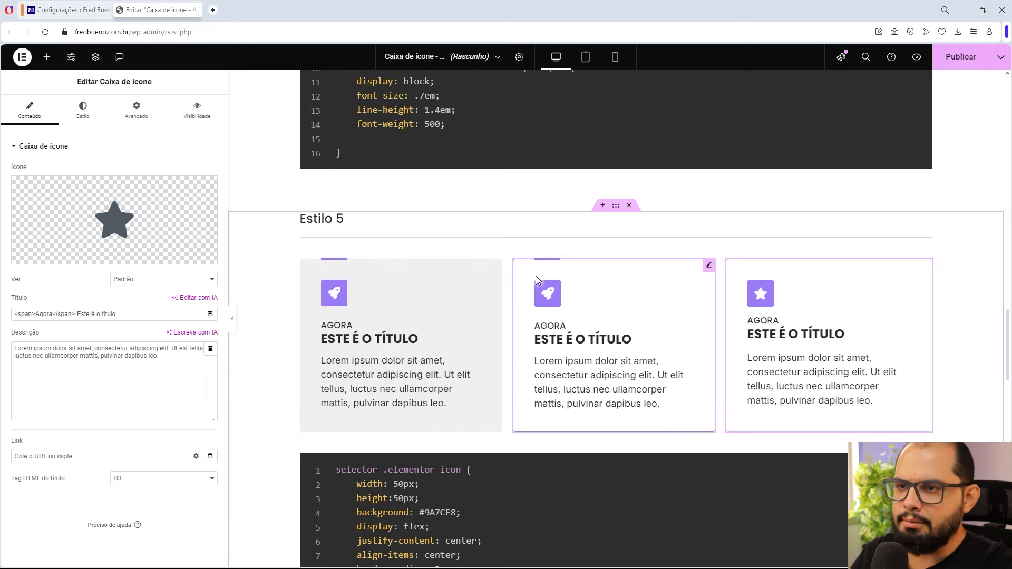
scroll(536, 276, "down", 1)
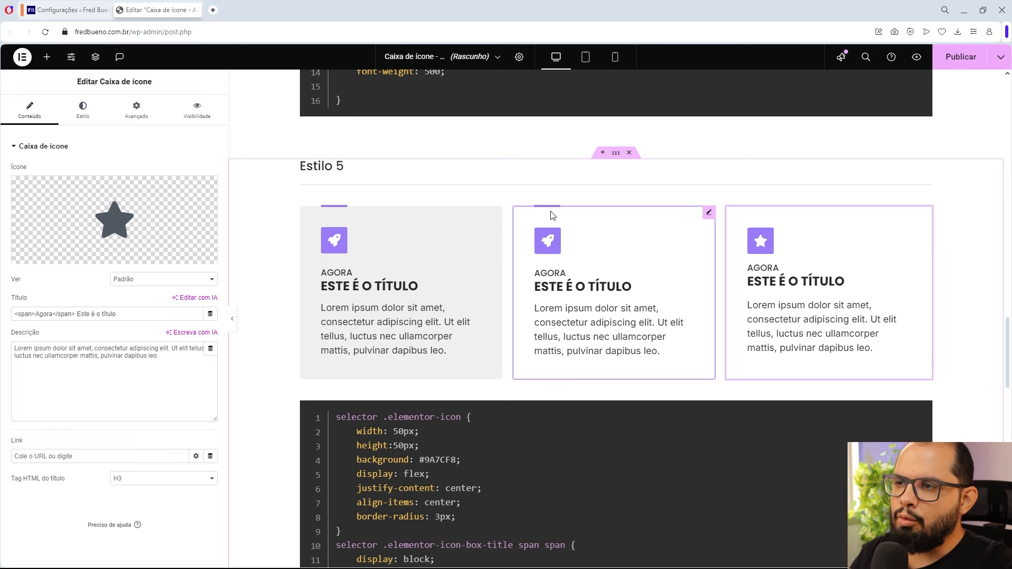
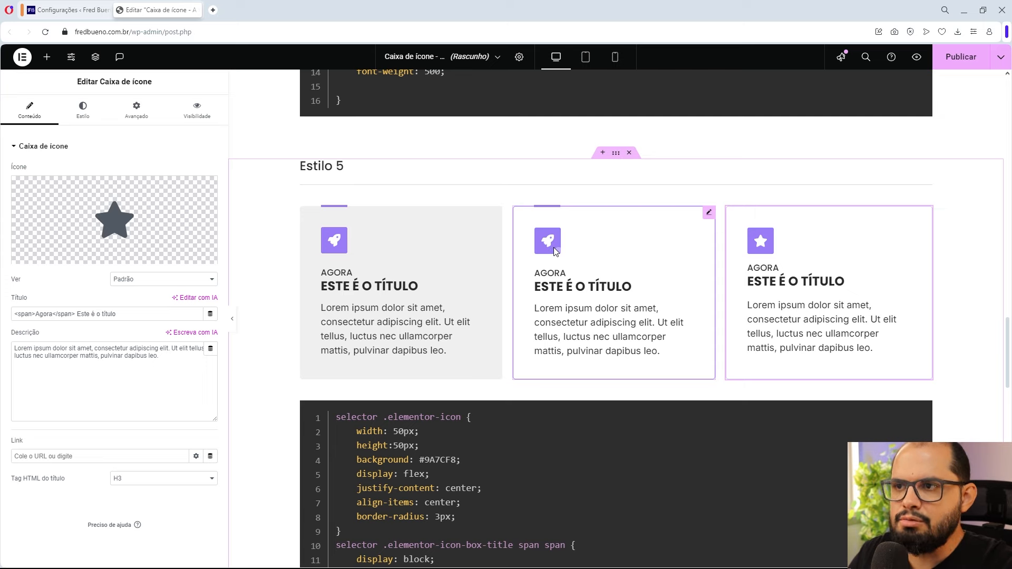
scroll(554, 248, "down", 1)
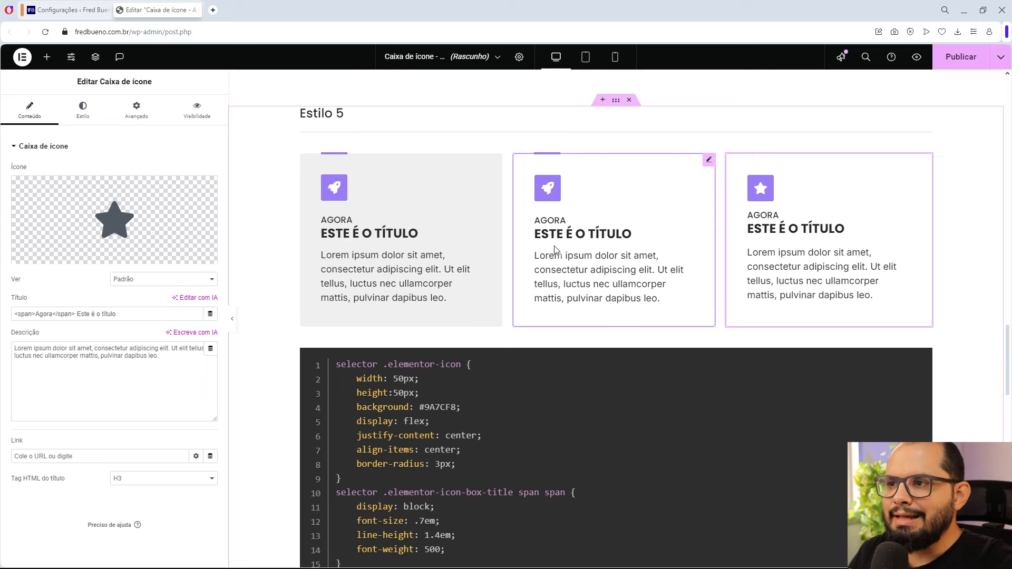
scroll(554, 247, "down", 1)
scroll(461, 379, "down", 3)
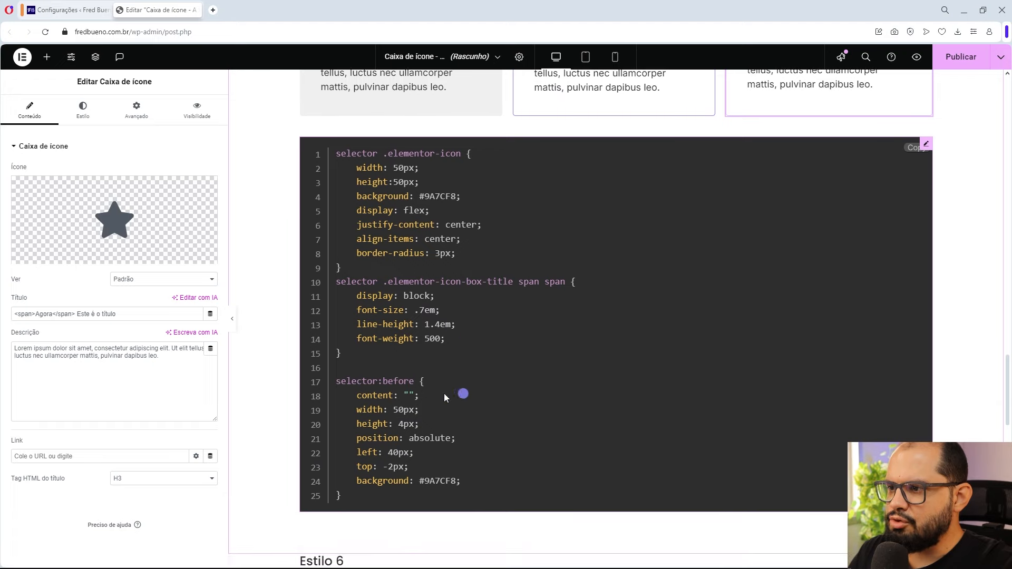
scroll(395, 386, "up", 5)
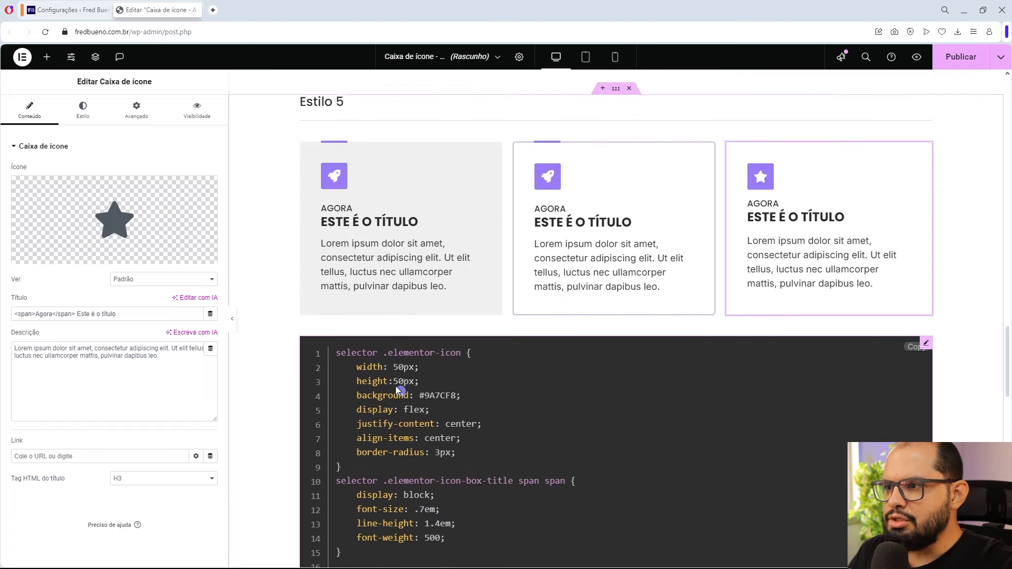
scroll(696, 310, "down", 6)
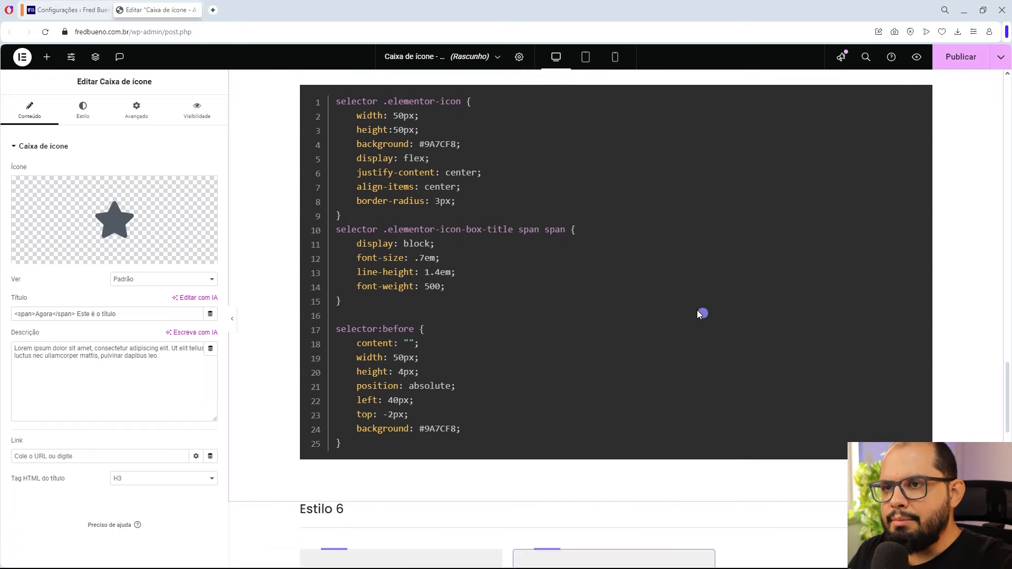
scroll(384, 332, "up", 6)
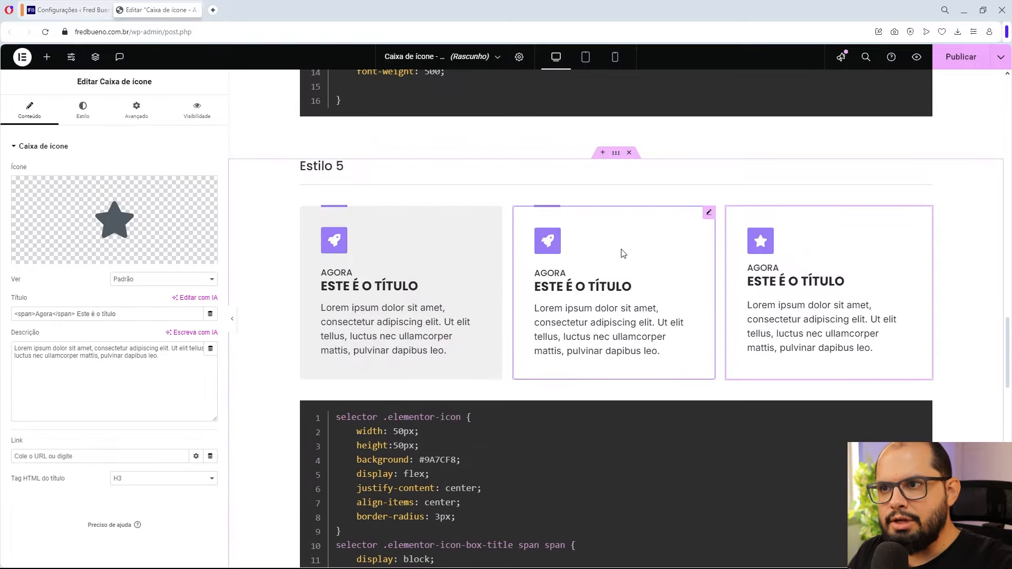
scroll(587, 244, "down", 7)
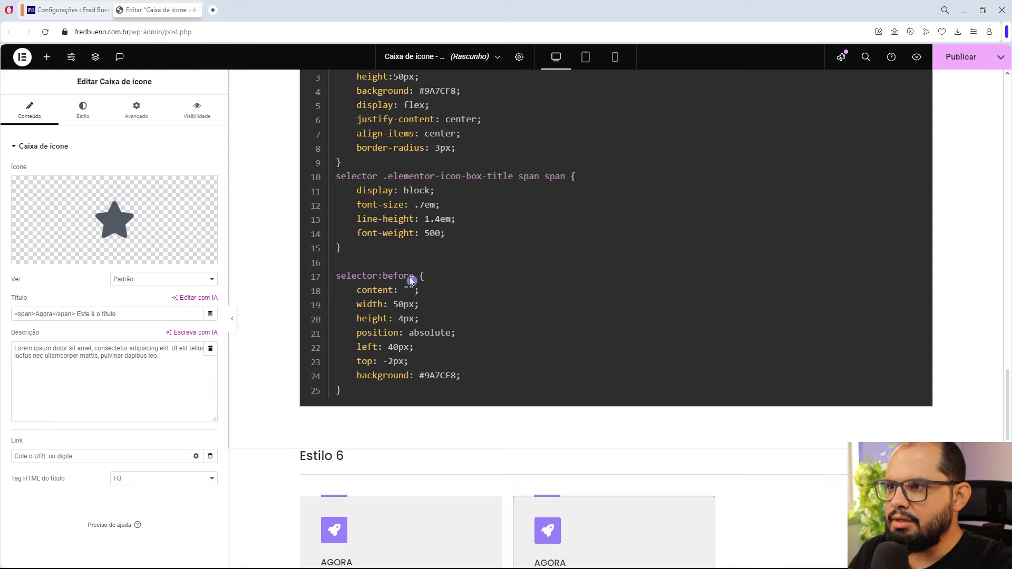
scroll(409, 277, "up", 6)
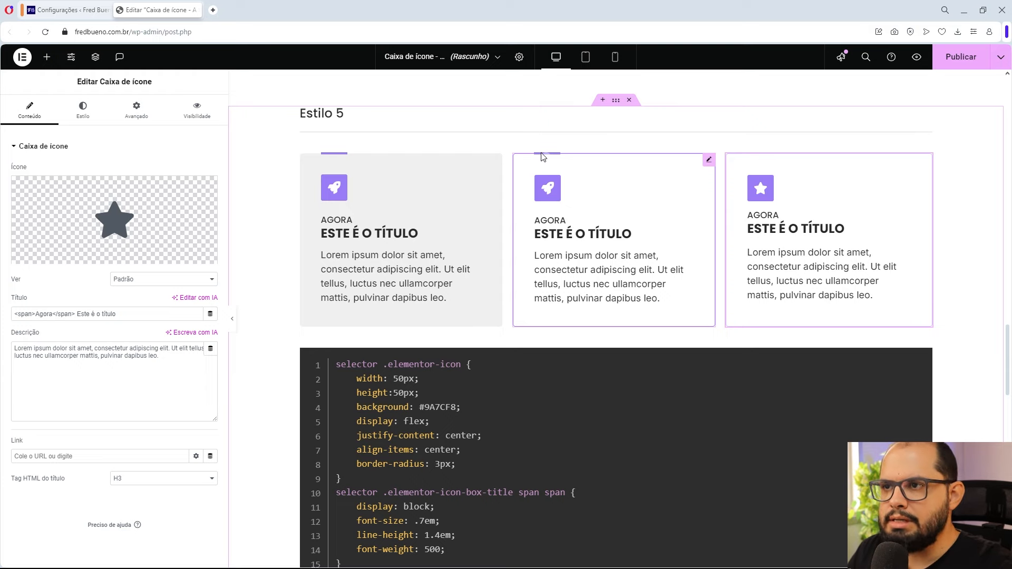
scroll(543, 157, "down", 6)
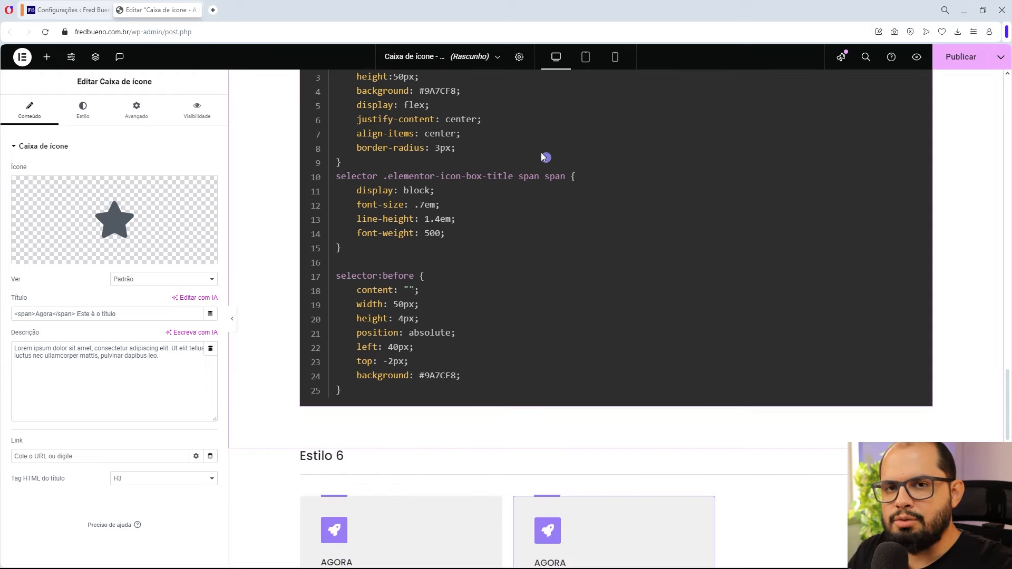
scroll(540, 153, "up", 4)
scroll(543, 373, "up", 3)
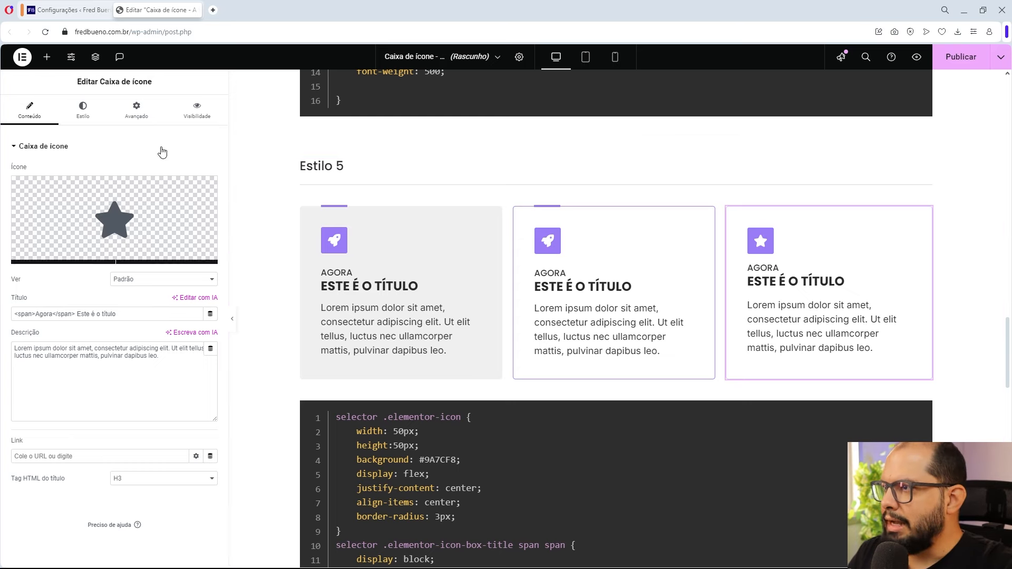
- Open the custom CSS of the third Estilo 5 icon box and enlarge its code editor
left_click(138, 109)
left_click(45, 147)
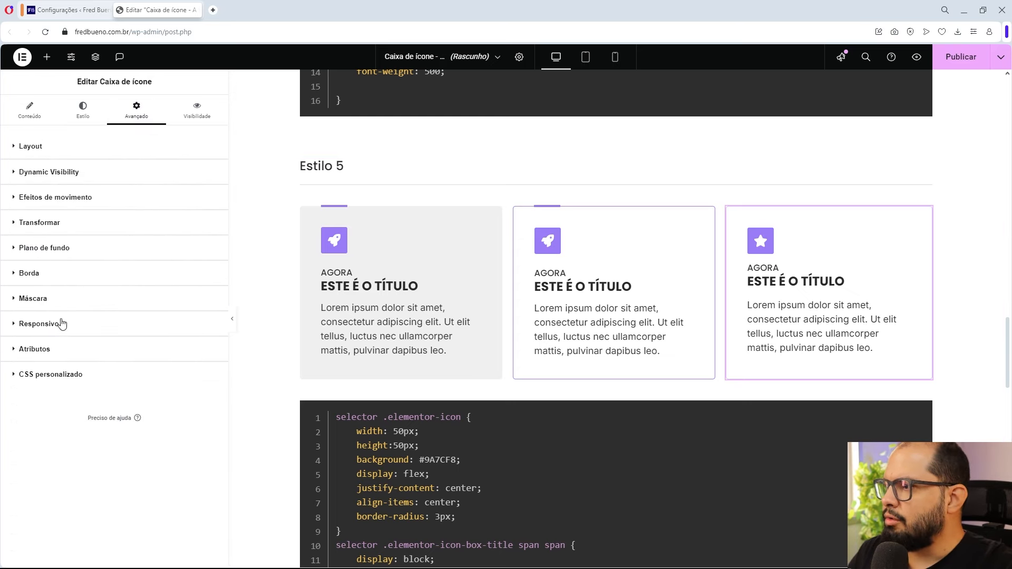
left_click(64, 376)
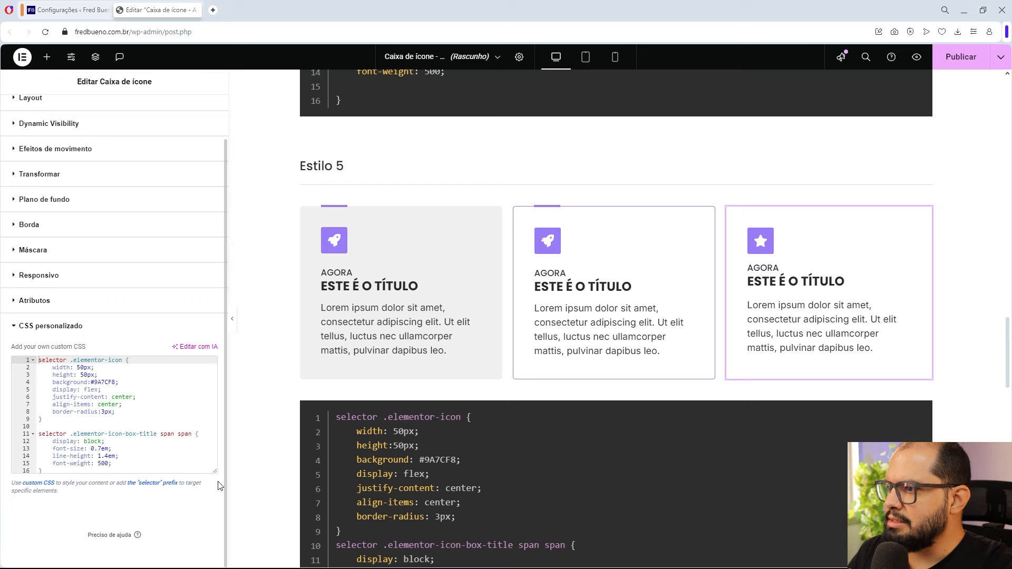
left_click_drag(215, 471, 213, 540)
scroll(155, 454, "down", 2)
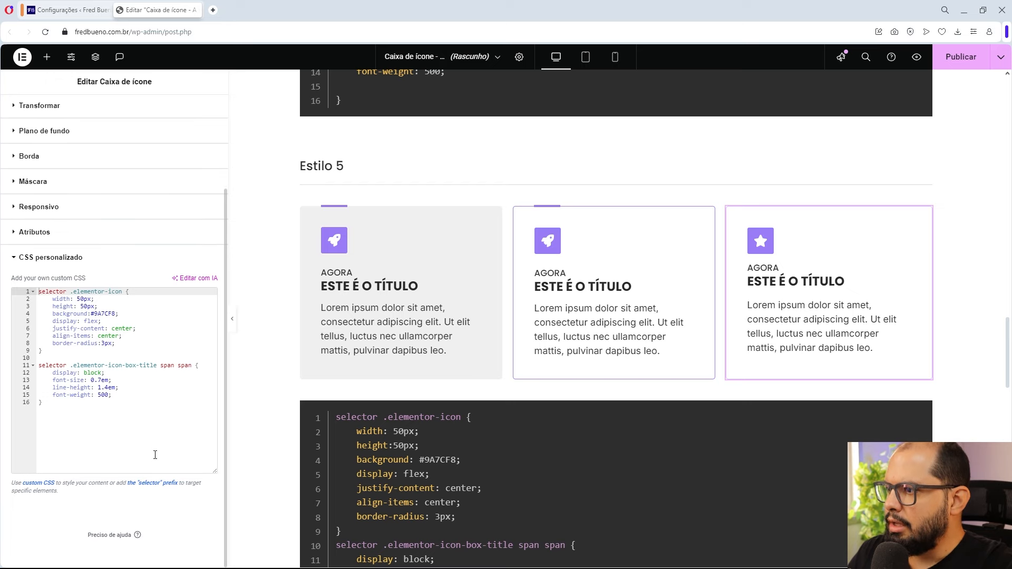
- Add an empty "selector::before { }" rule below the title span rule, separated by a blank line
left_click(45, 404)
key("Return")
key("Return")
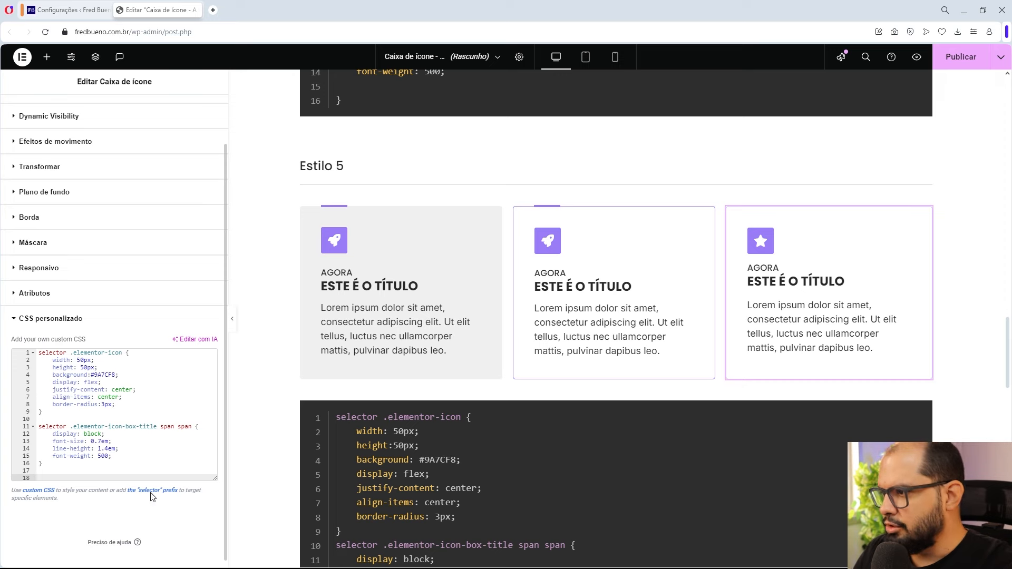
left_click_drag(216, 478, 216, 548)
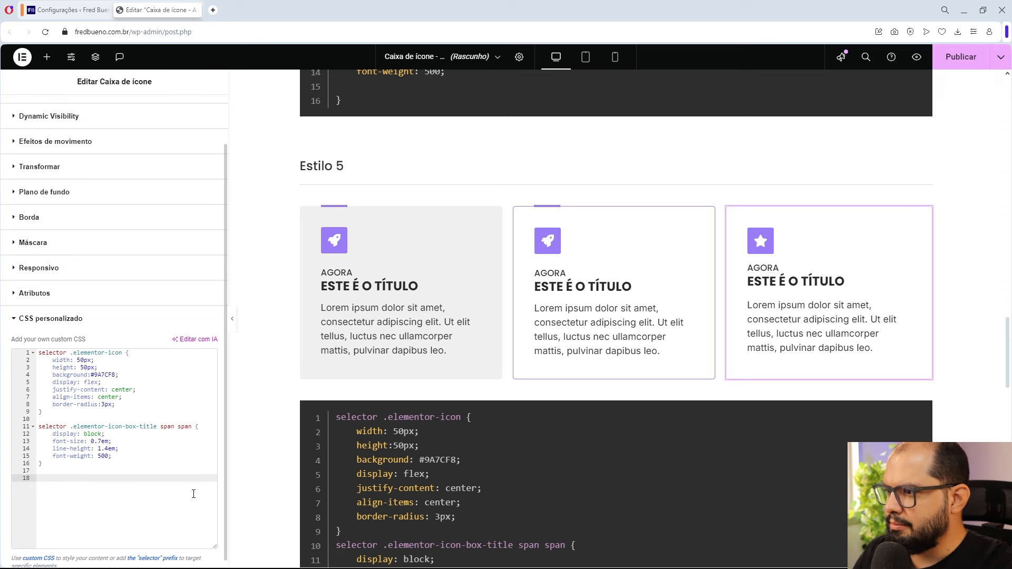
scroll(192, 492, "down", 2)
type("se")
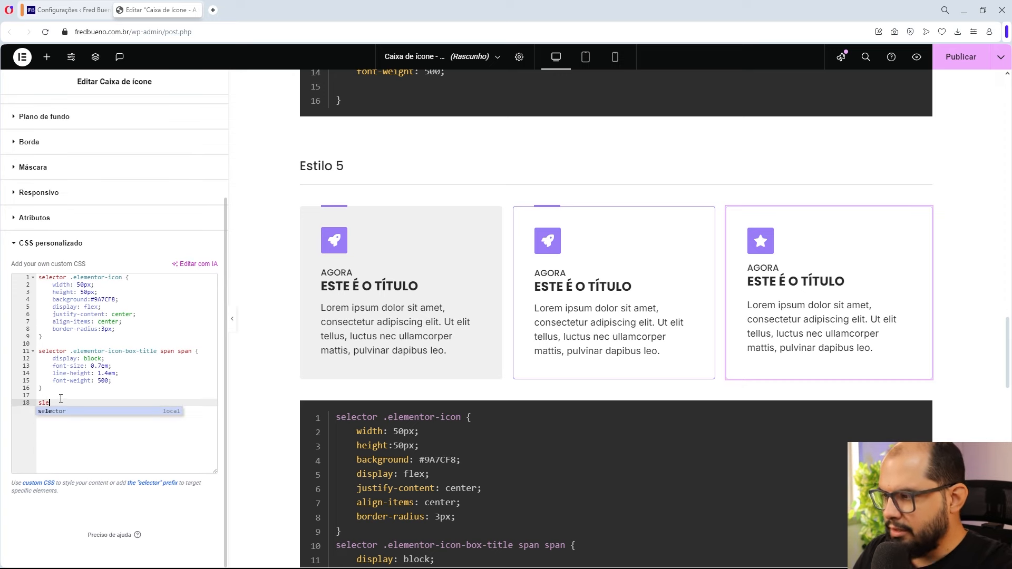
type("le")
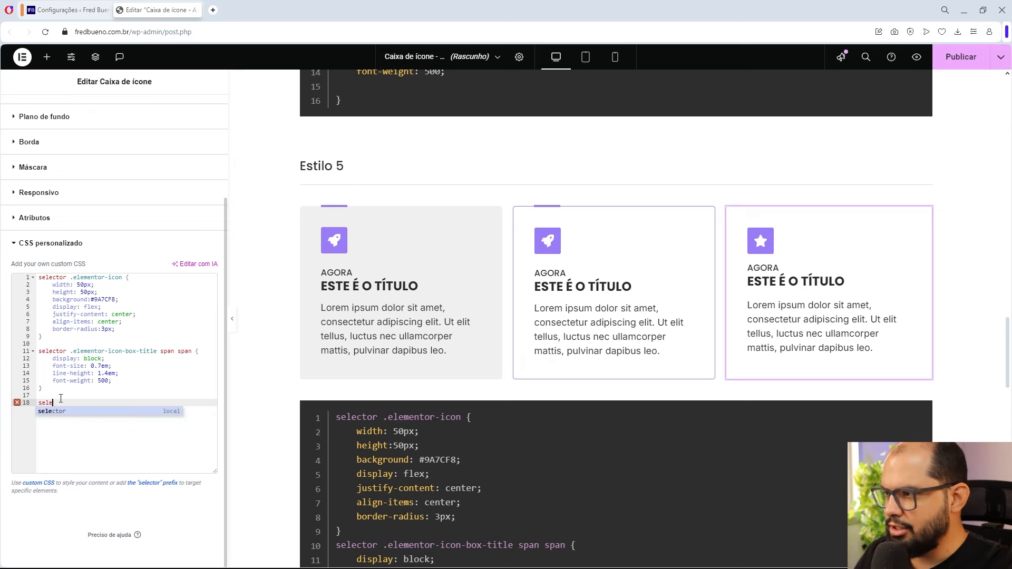
type("ctor")
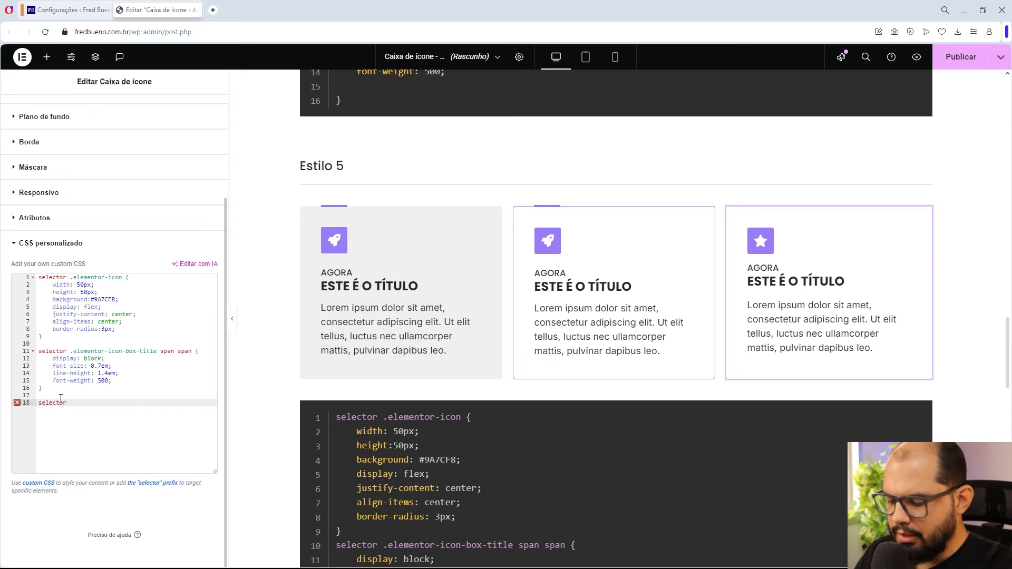
type("::be")
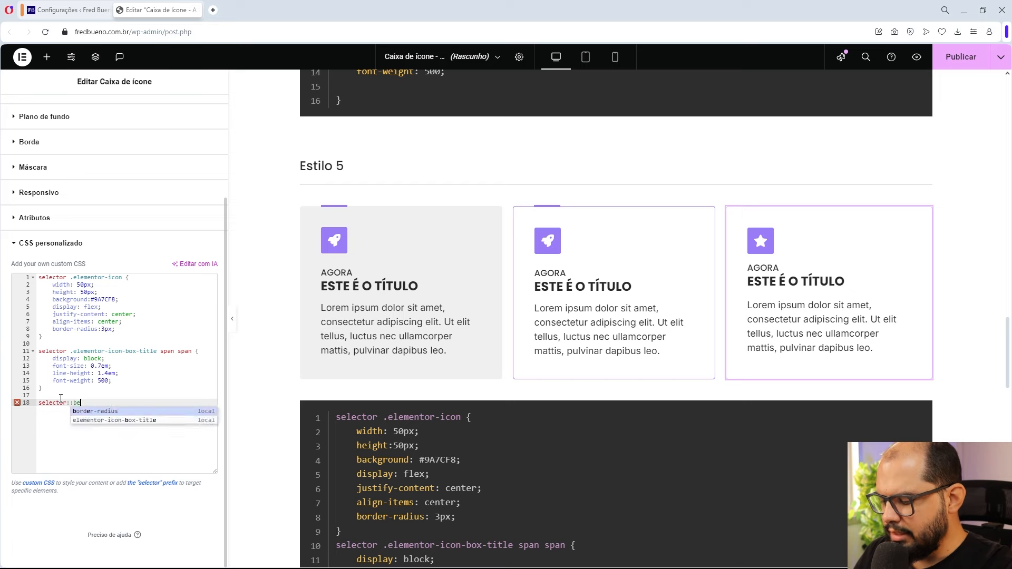
type("fore {")
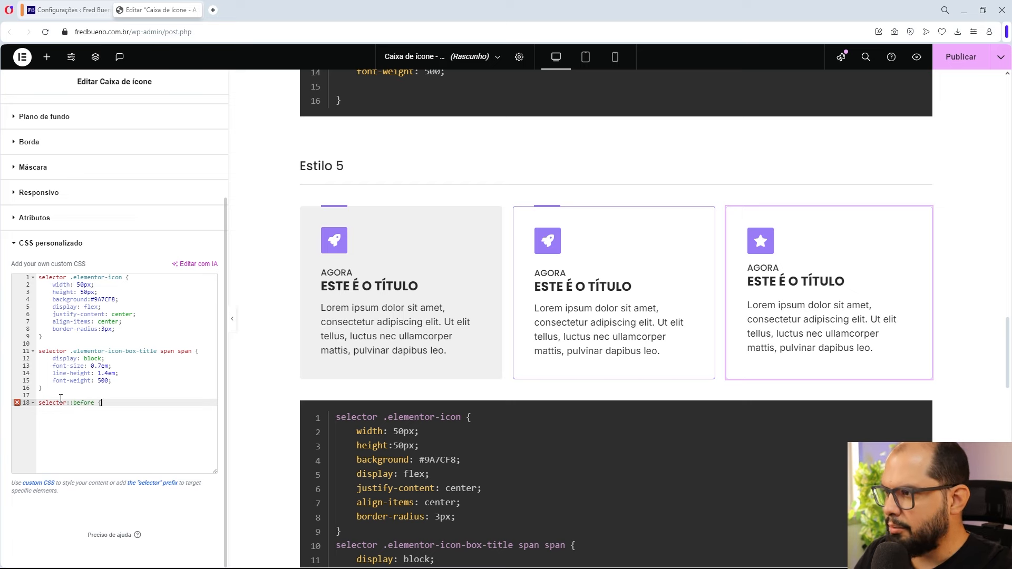
key("Return")
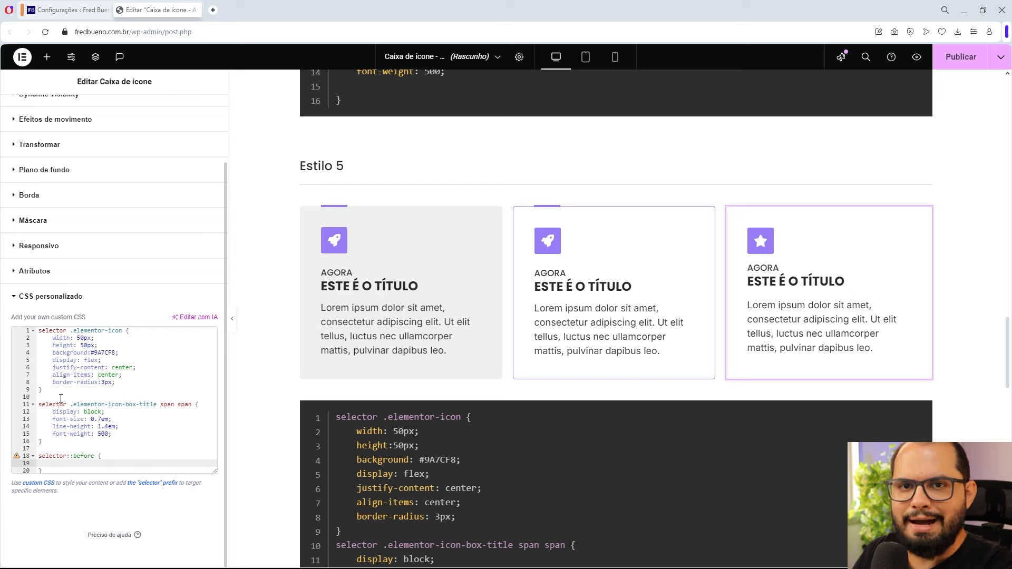
scroll(59, 349, "up", 3)
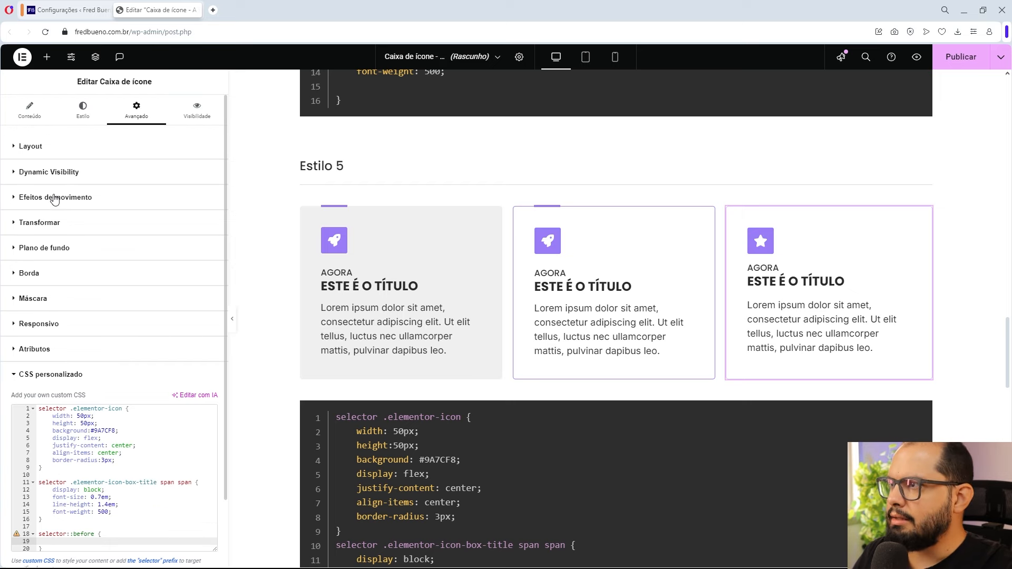
left_click(31, 112)
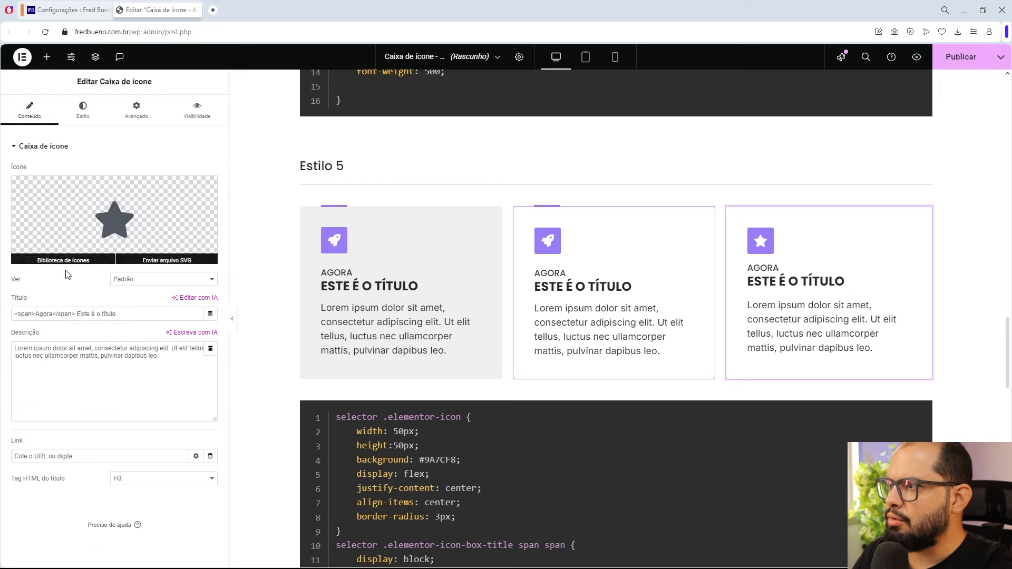
left_click(86, 108)
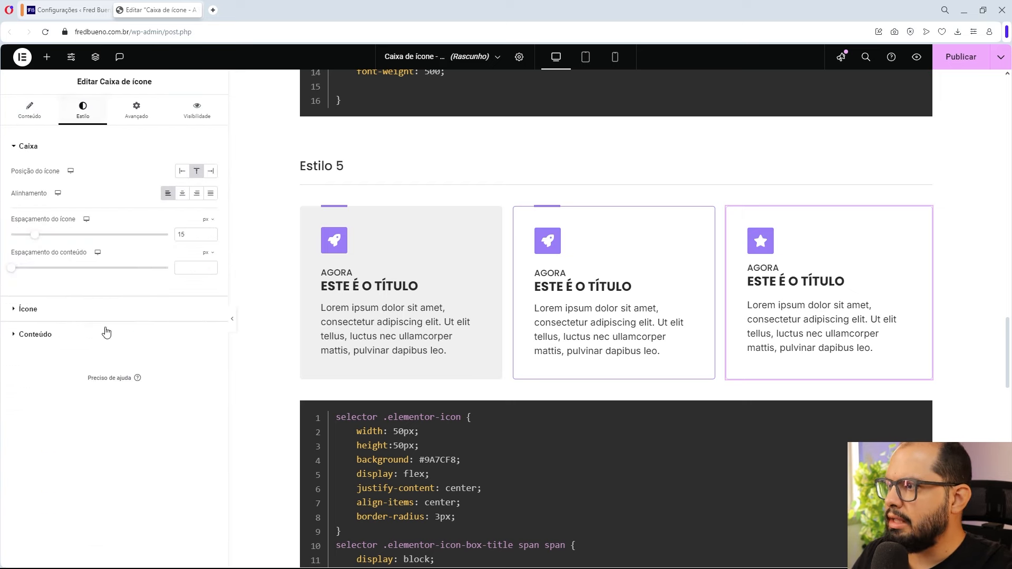
left_click(136, 111)
left_click(76, 150)
left_click(79, 373)
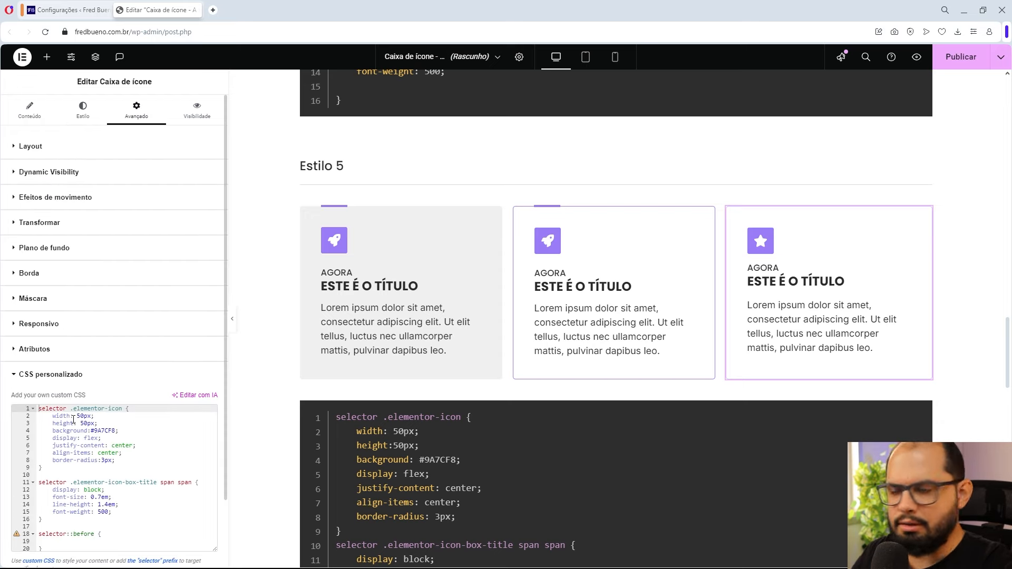
- Add the declaration content: ""; inside the selector::before rule
scroll(77, 422, "down", 2)
left_click(74, 466)
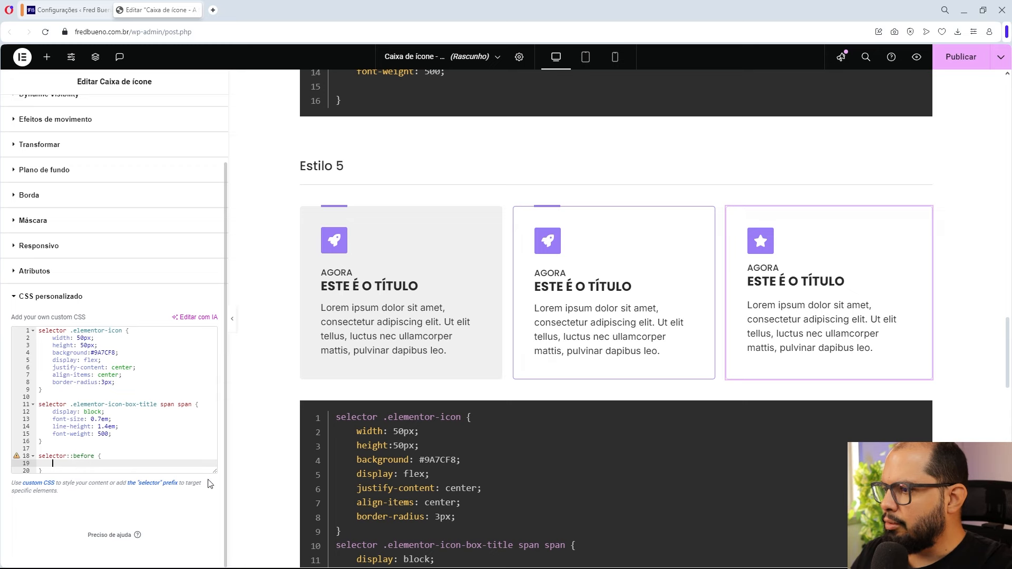
left_click_drag(218, 482, 216, 537)
left_click(72, 464)
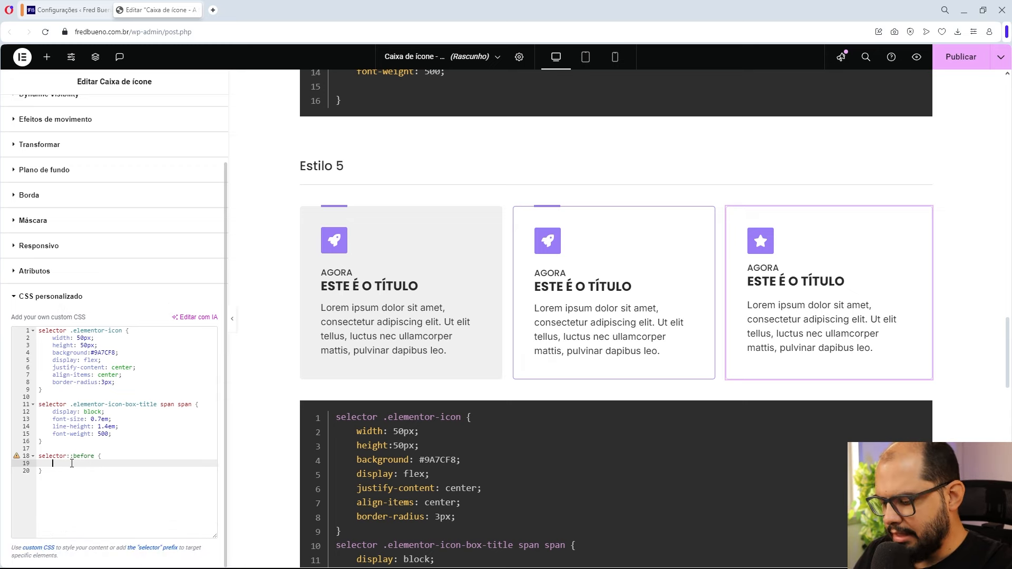
type("conte")
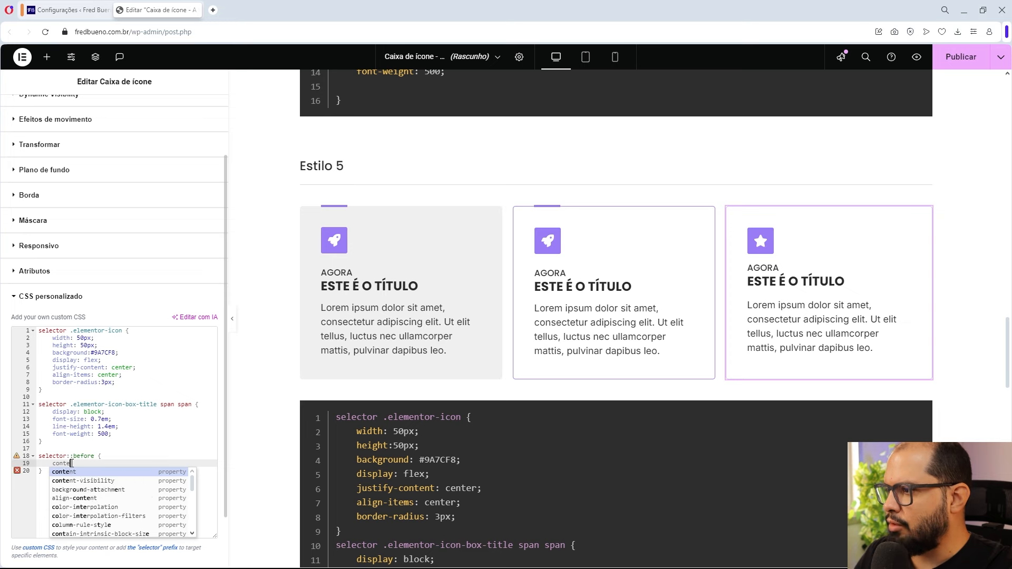
type("nt: \"\";")
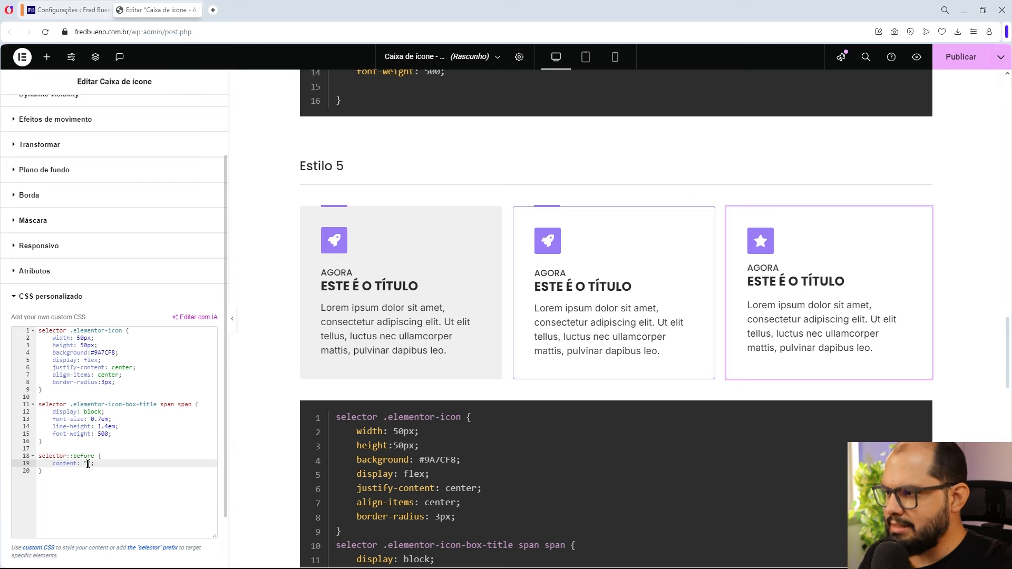
- Try the text "por exemplo" as the selector::before content value, and clear it back to empty quotes
type("por exe")
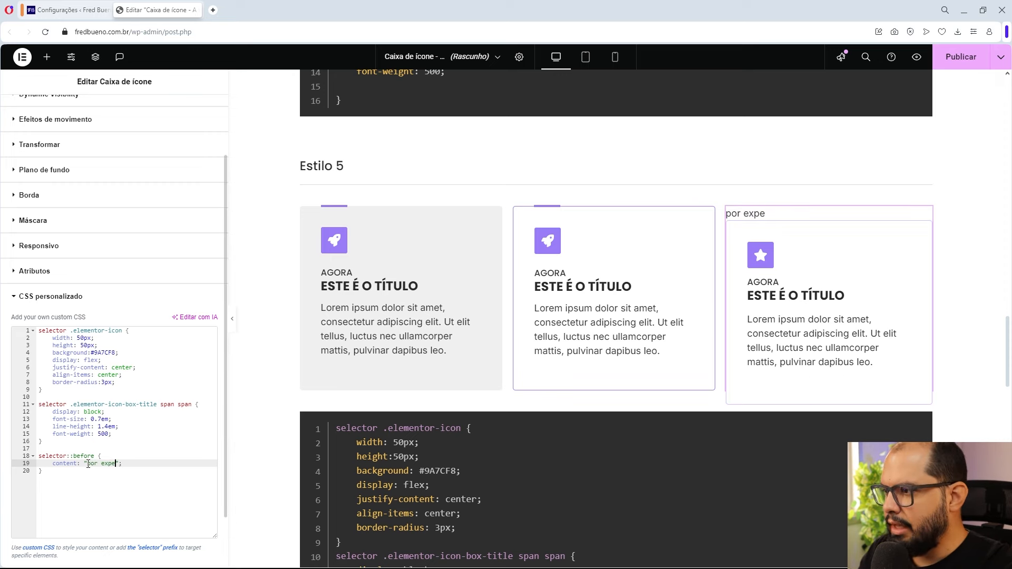
key("BackSpace")
type("emplo")
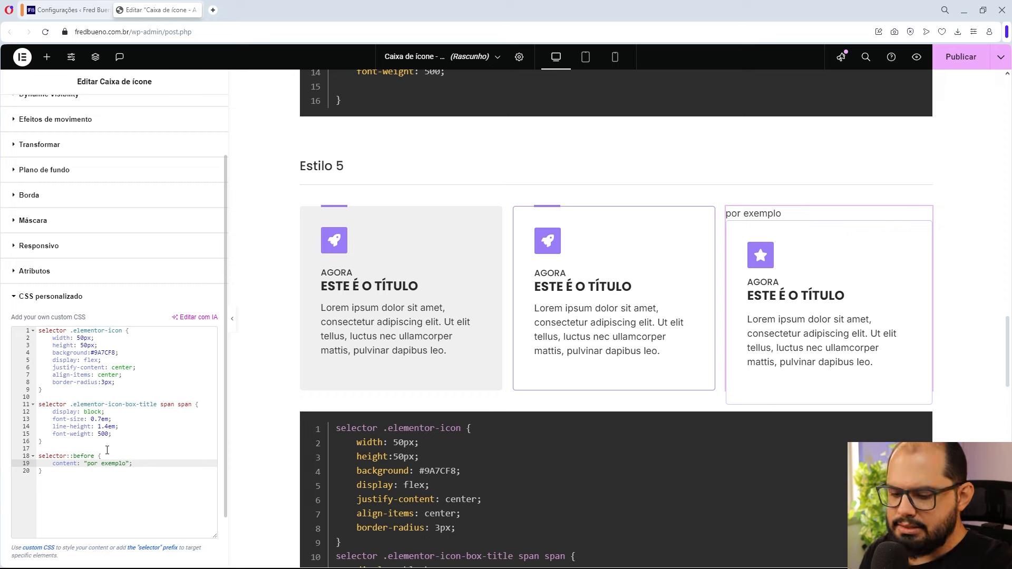
key("BackSpace")
key("BackSpace")
key("BackSpace")
key("BackSpace")
key("BackSpace")
key("BackSpace")
key("BackSpace")
key("BackSpace")
key("BackSpace")
key("BackSpace")
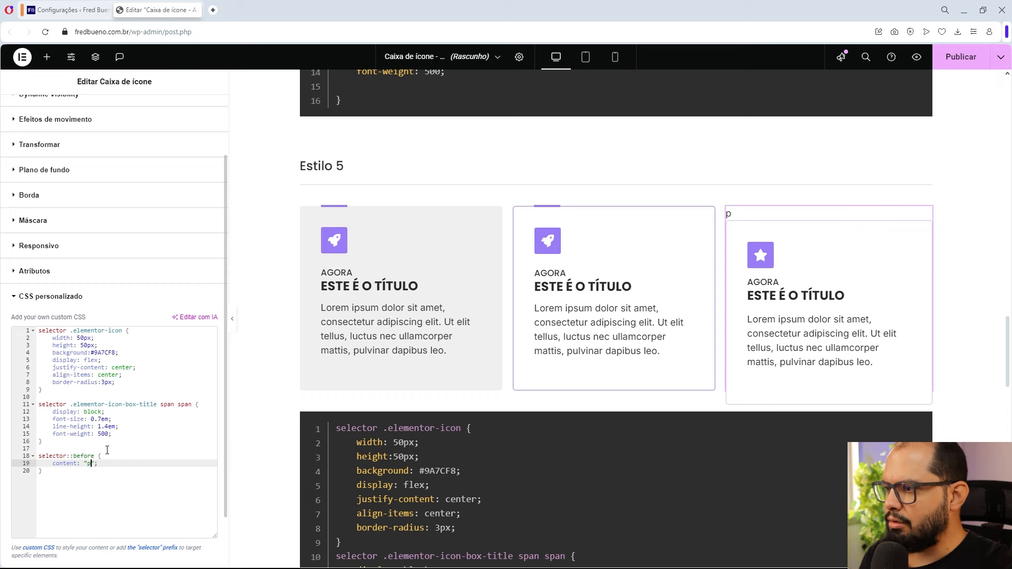
key("BackSpace")
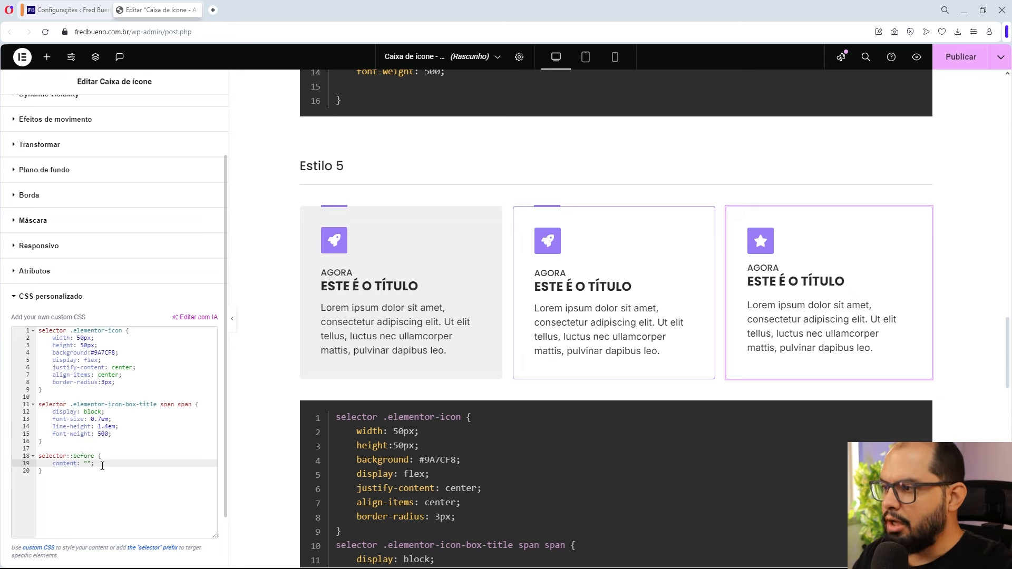
- Add "width: 50px;" and "height: 4px;" below the content declaration in the selector::before rule
key("Return")
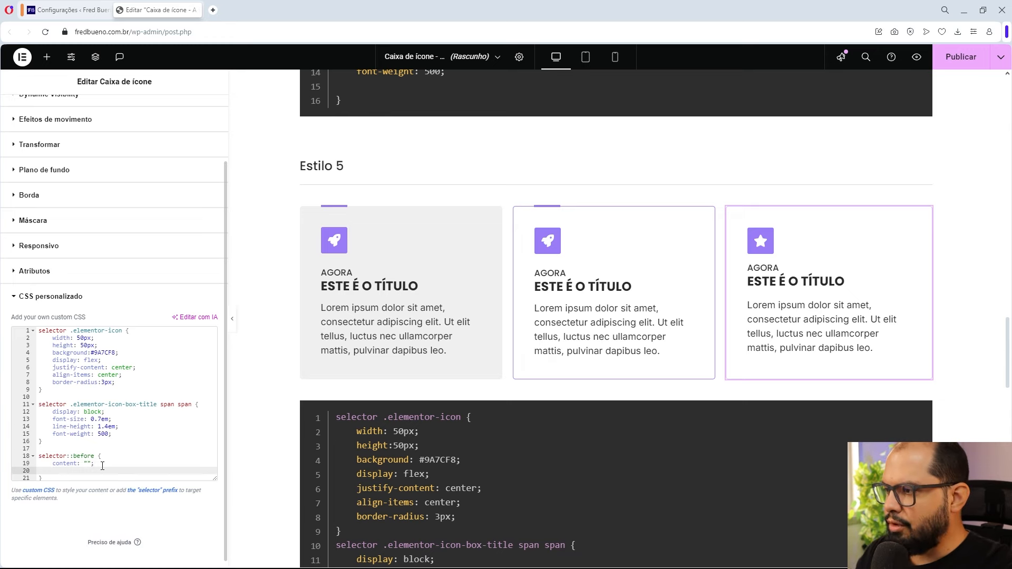
type("width: ")
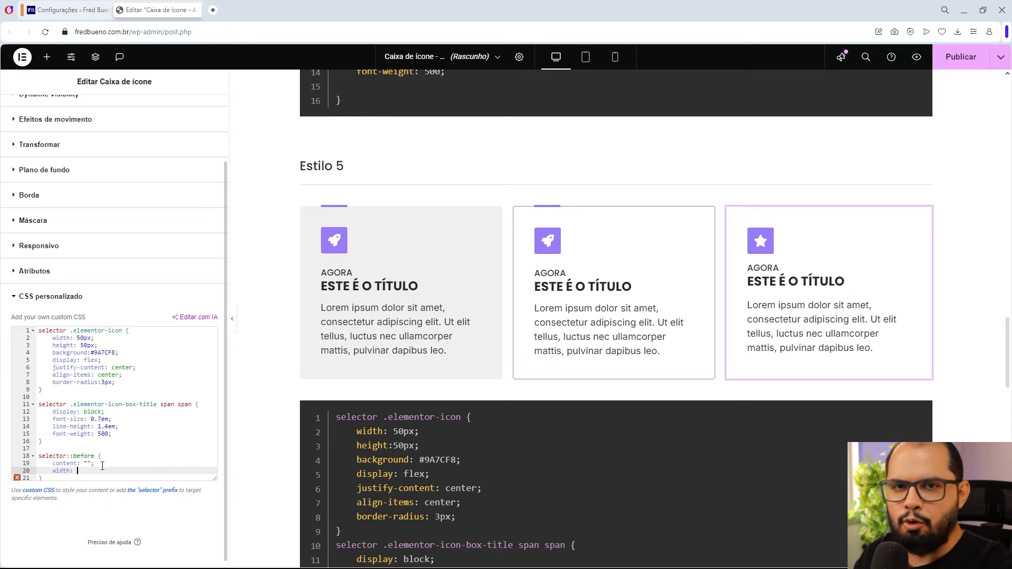
type("50")
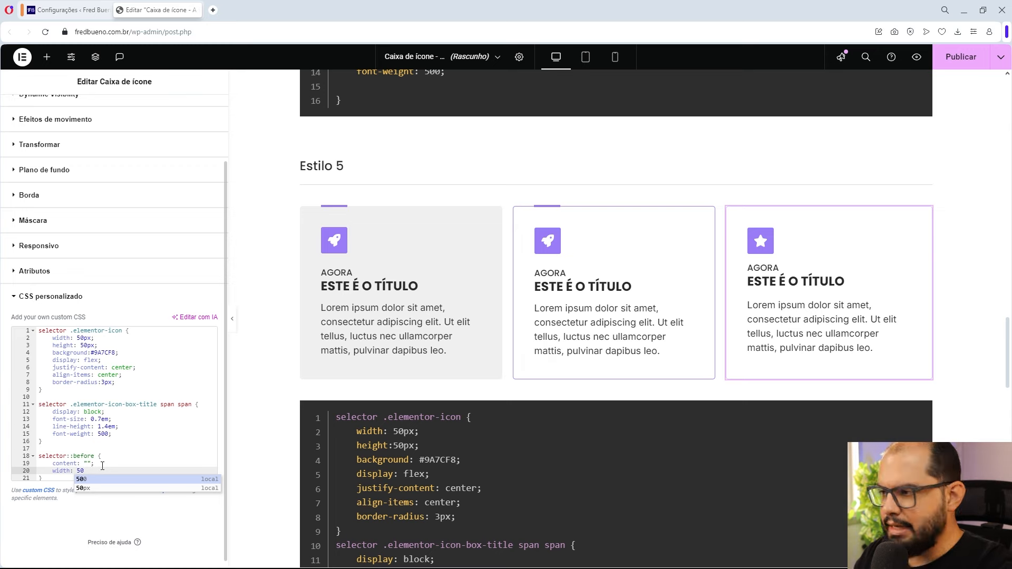
type("px;")
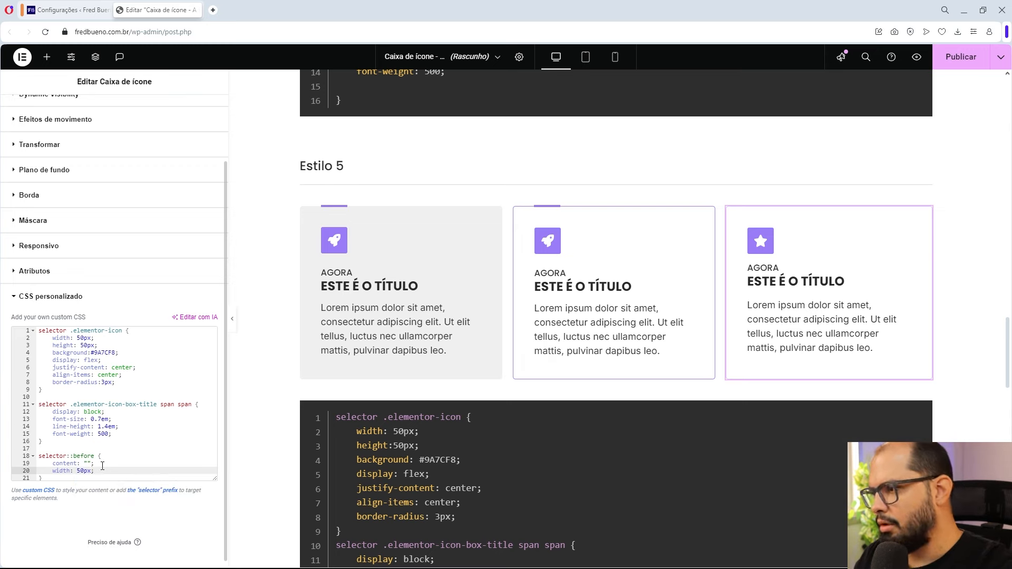
key("Return")
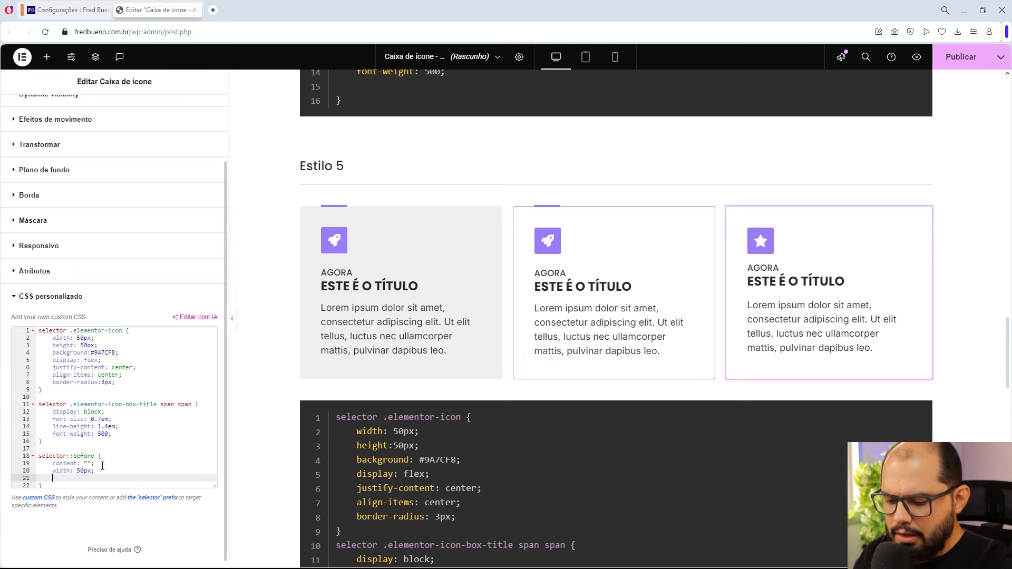
type("he")
key("Return")
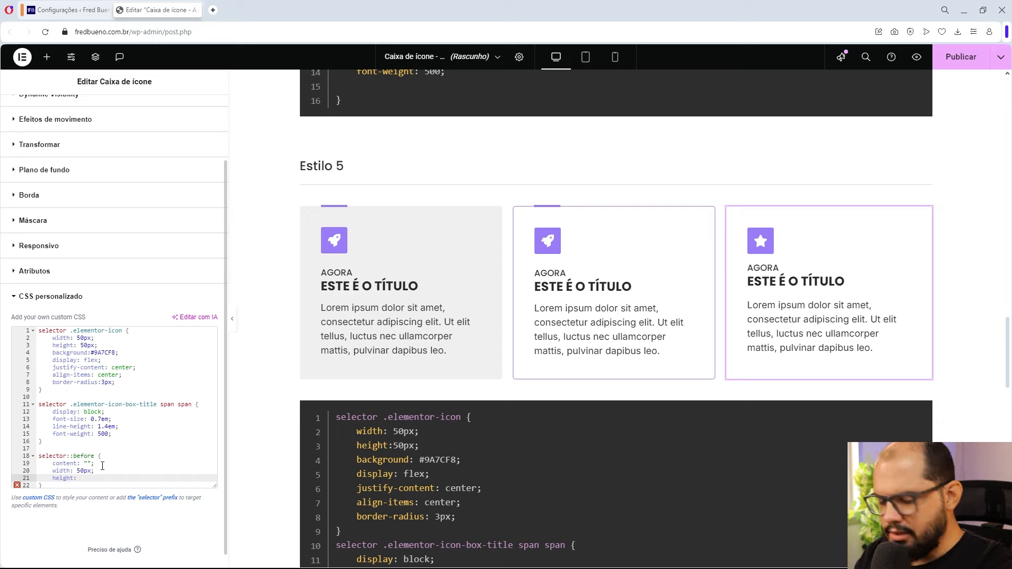
type("4px;")
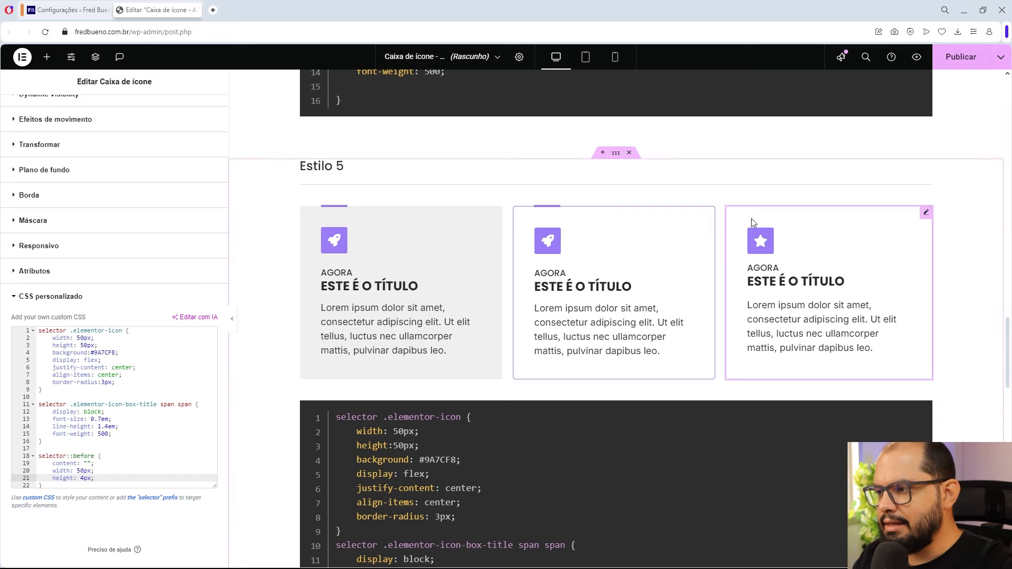
- Start a "background:" declaration below the height declaration in the selector::before rule
scroll(150, 452, "down", 1)
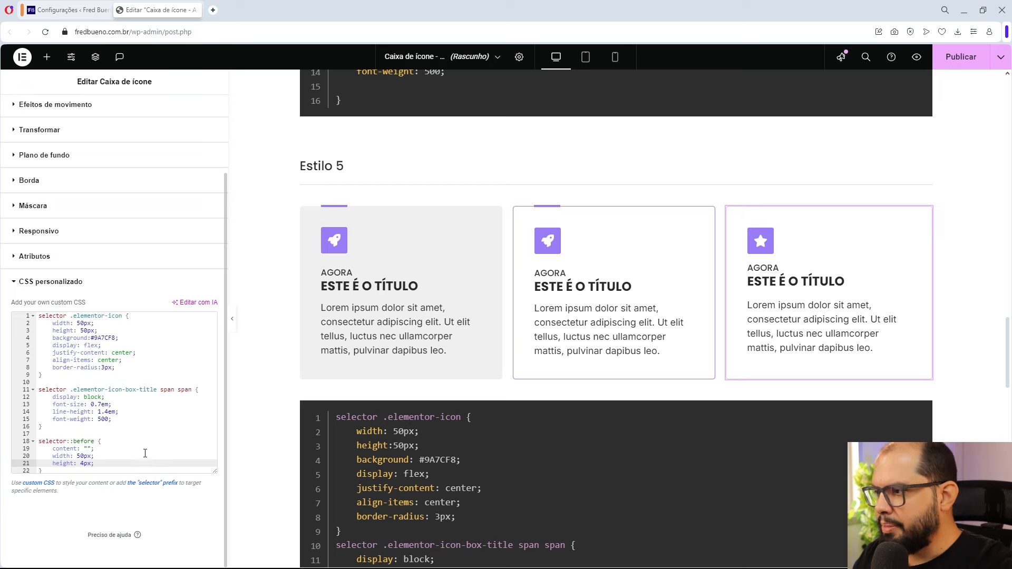
key("Return")
type("background:")
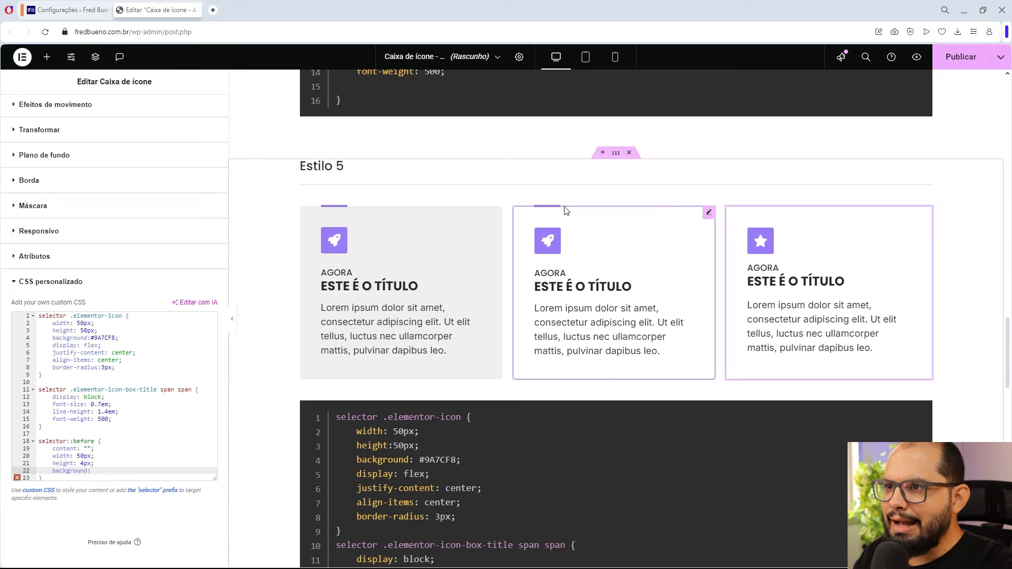
- Temporarily set the icon box's border to the global color Secundário and copy its hex code #9A7CF8
scroll(153, 191, "up", 3)
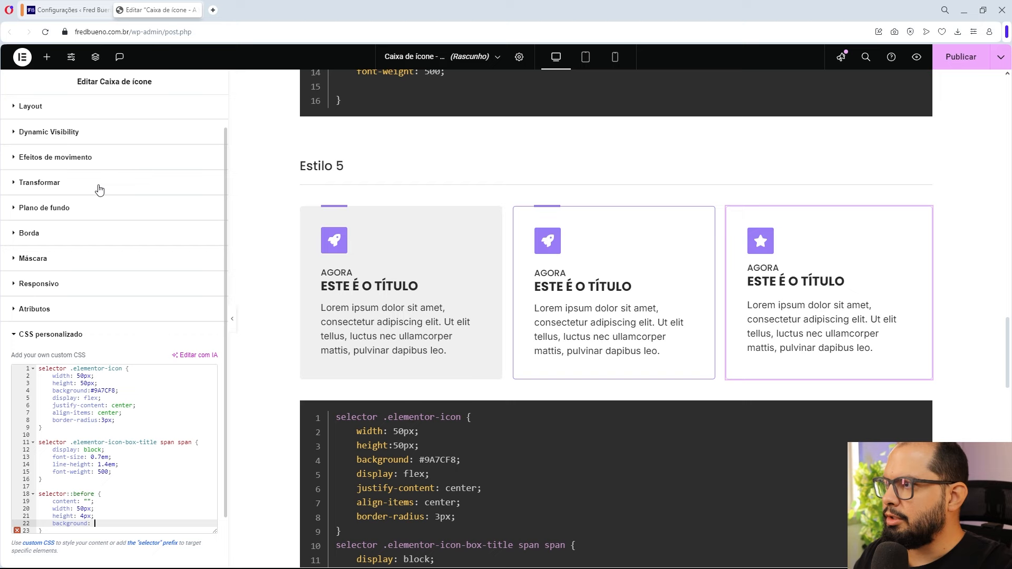
left_click(38, 233)
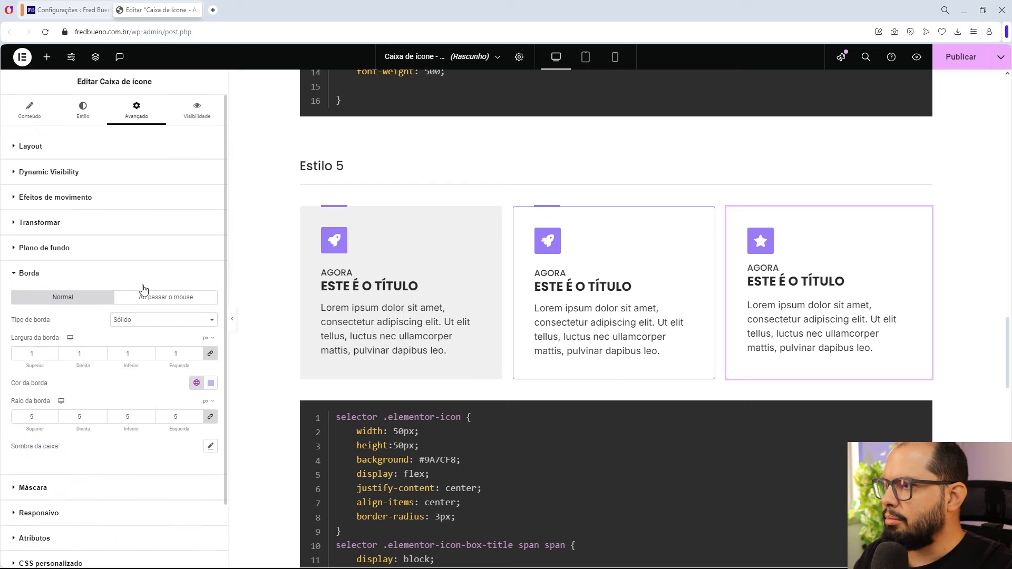
left_click(210, 386)
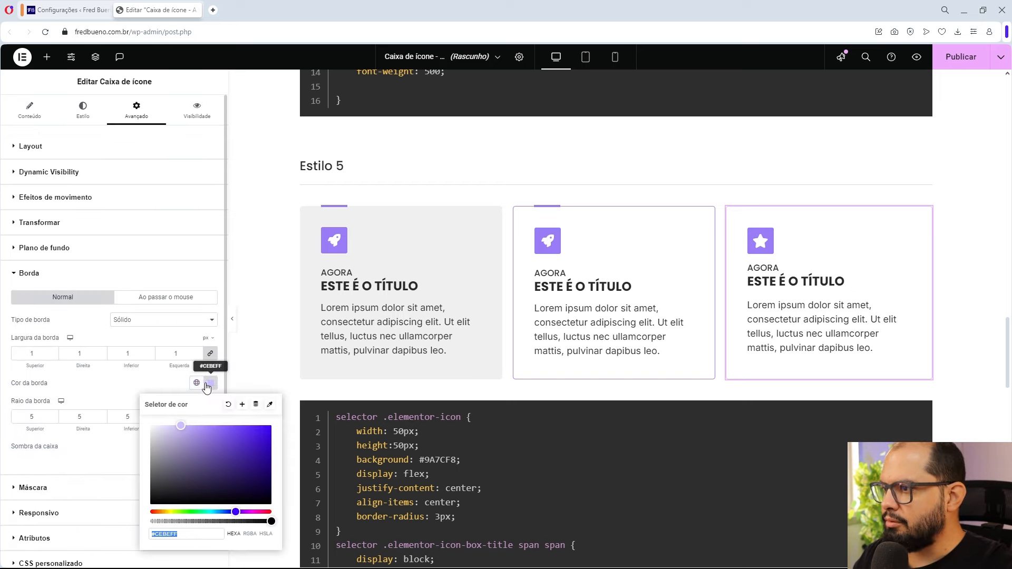
left_click(197, 383)
left_click(196, 383)
left_click(99, 255)
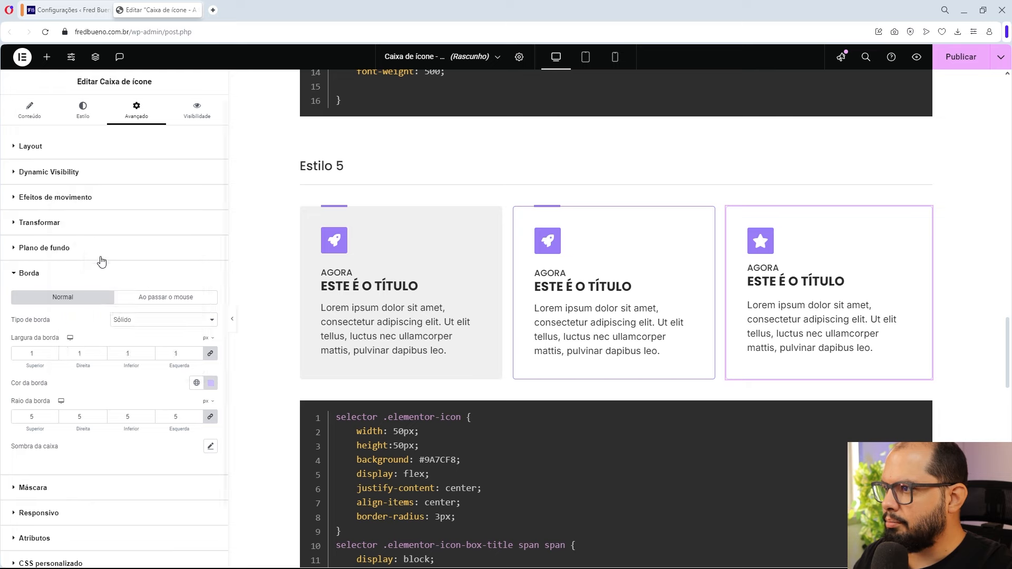
left_click(211, 382)
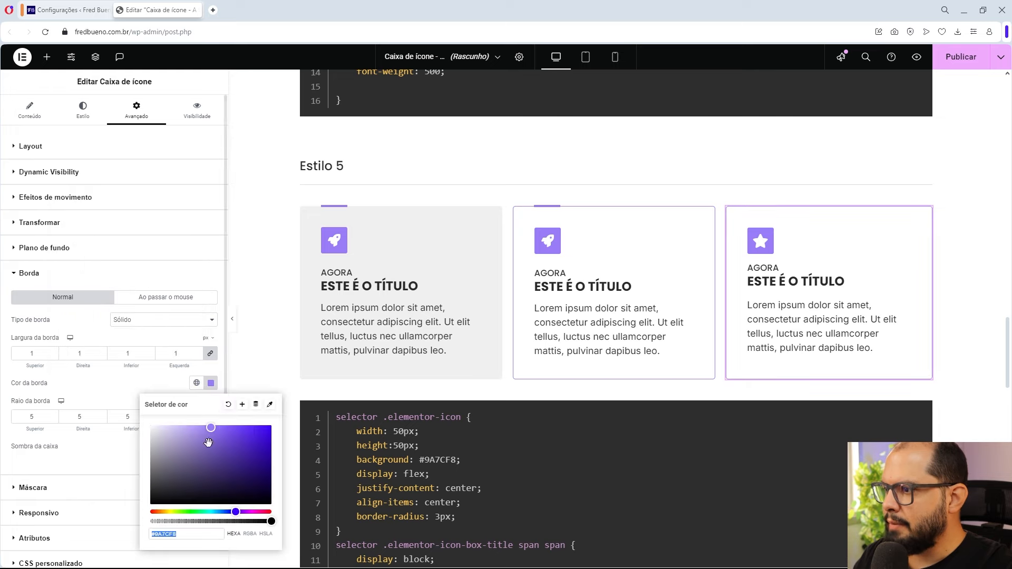
right_click(175, 533)
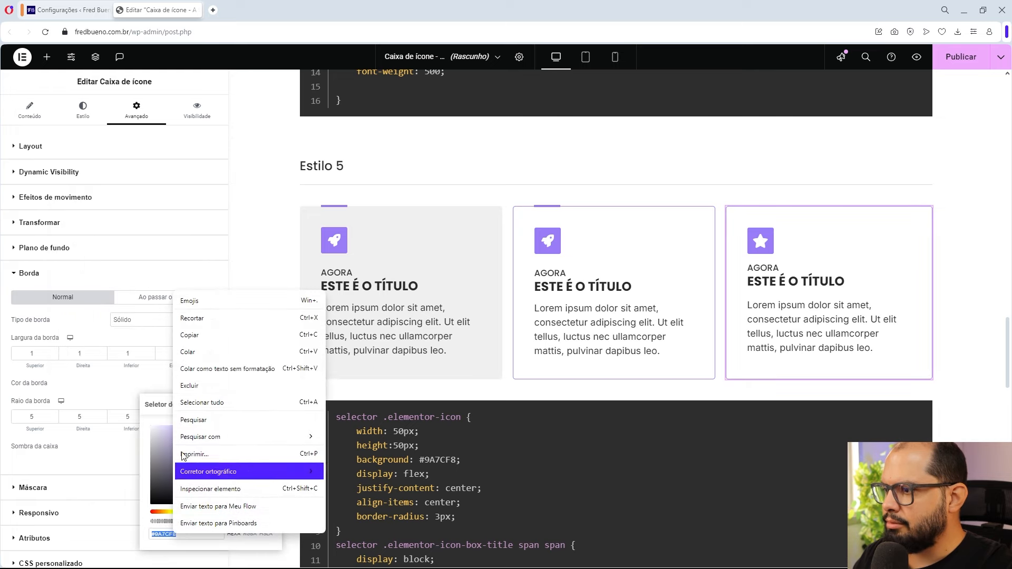
left_click(191, 335)
- Restore the icon box's border color to the global color Realce
left_click(198, 385)
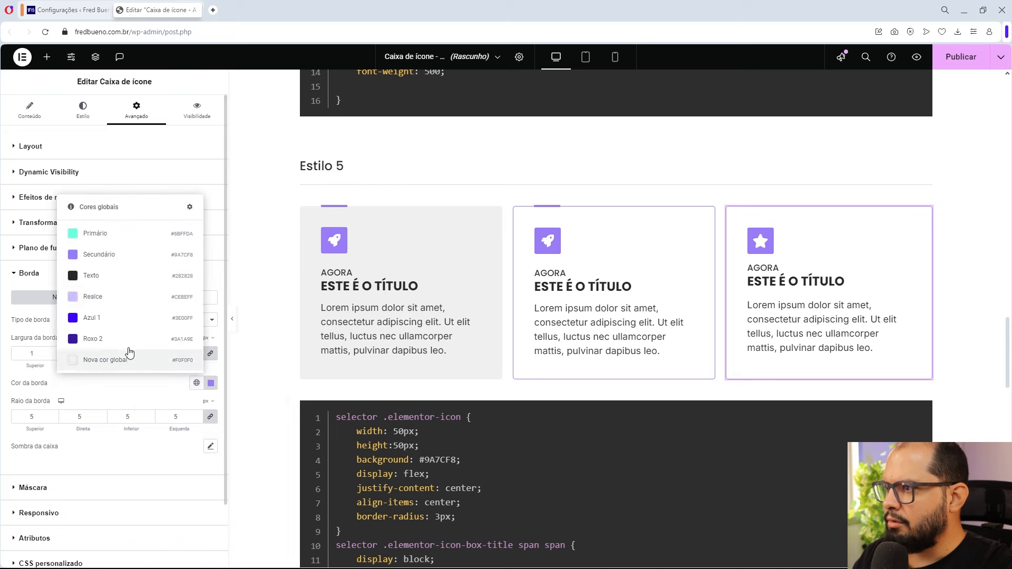
left_click(105, 299)
left_click(45, 280)
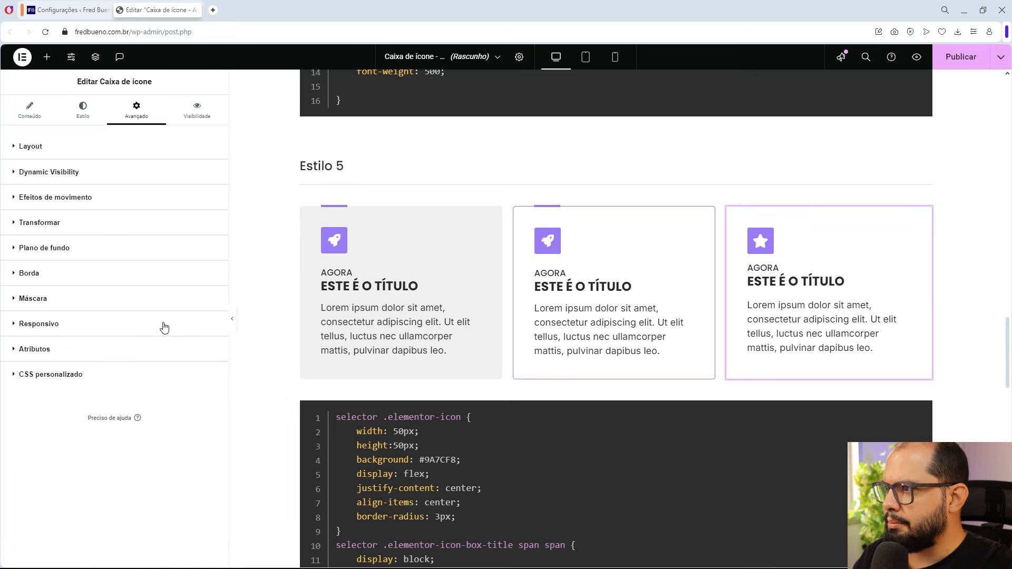
- Complete the background declaration in the custom CSS selector::before rule with the copied value #9A7CF8
left_click(72, 375)
scroll(98, 454, "down", 2)
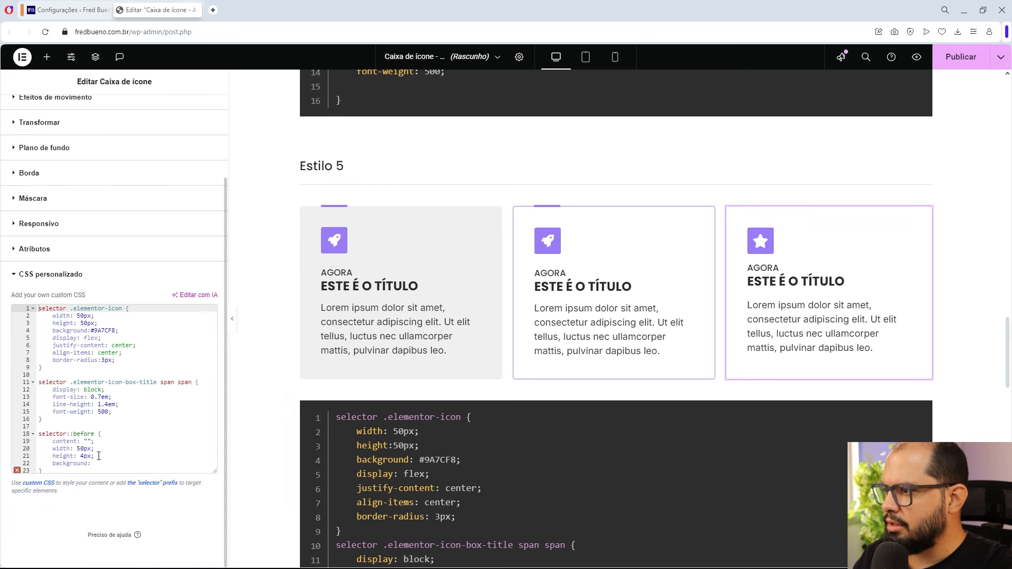
left_click(92, 464)
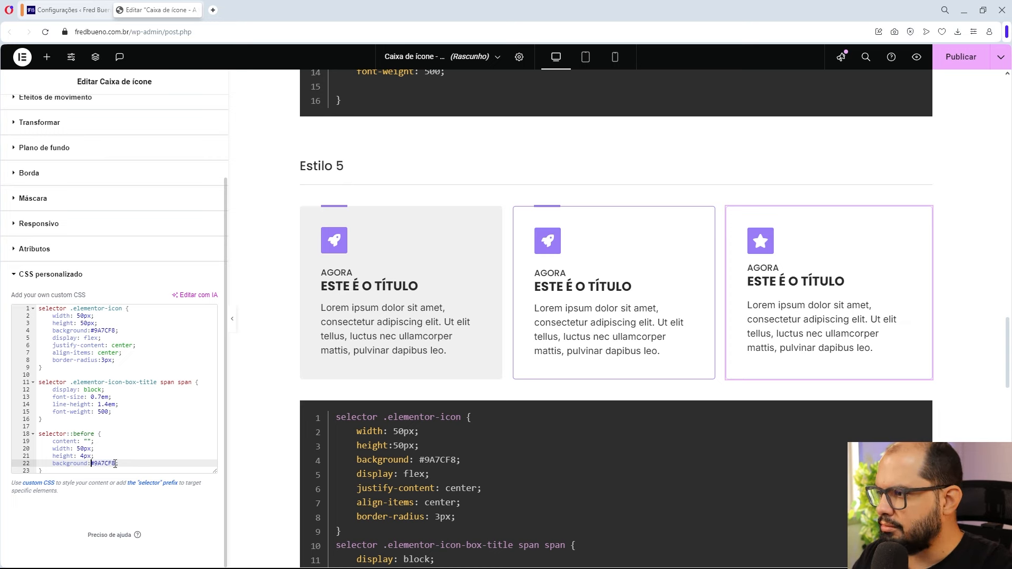
- Add "position: absolute;" below the background declaration in the selector::before rule
key("Return")
type("p")
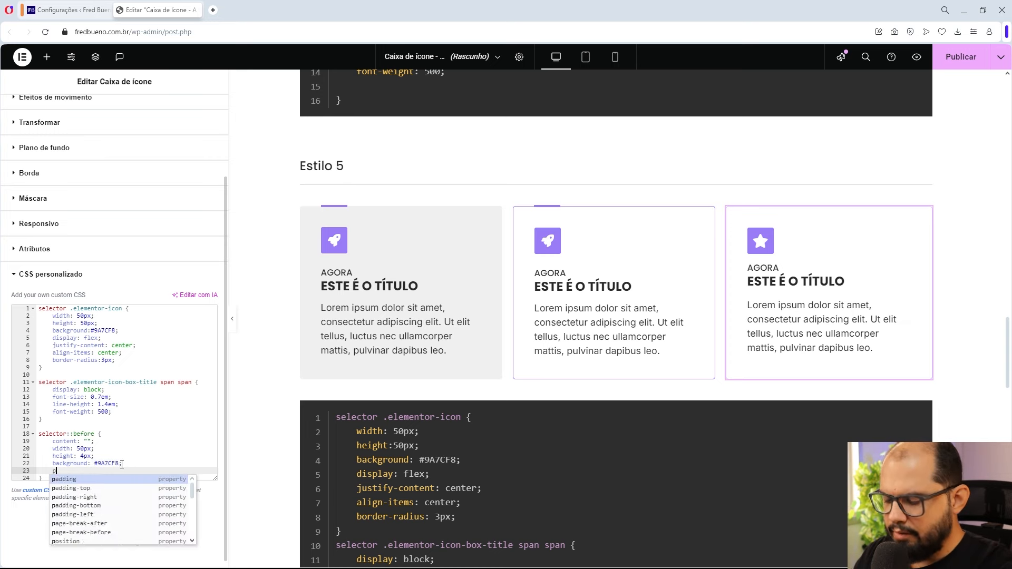
type("osition: ab")
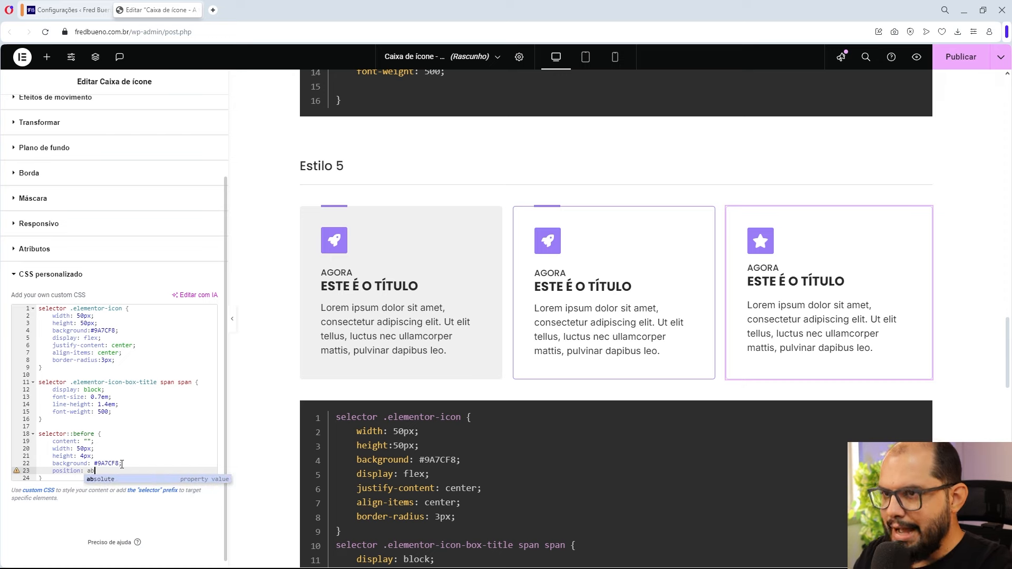
key("Return")
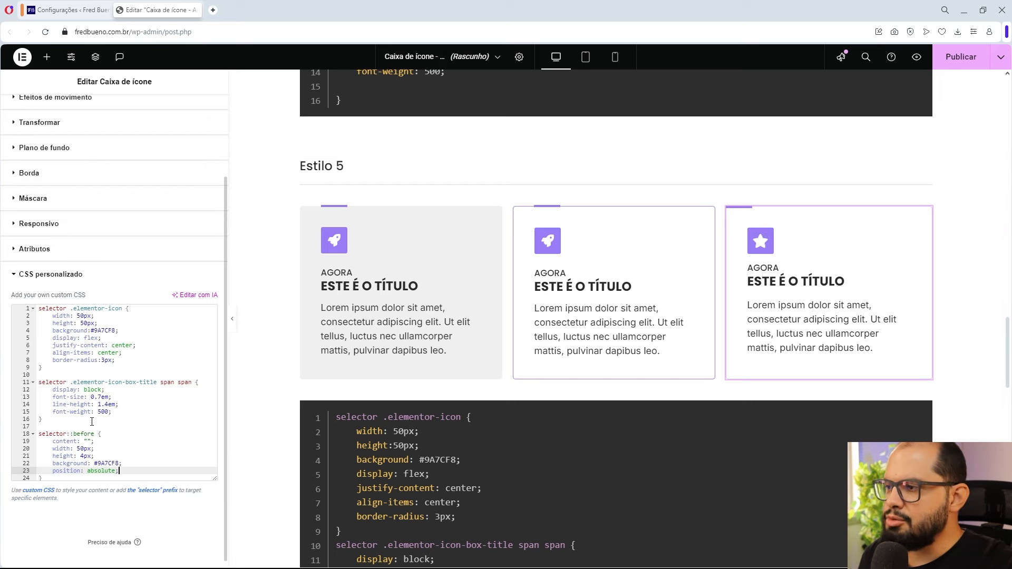
- Examine the position options available in the icon box's layout settings, without changing the selection
scroll(92, 422, "up", 10)
left_click(55, 148)
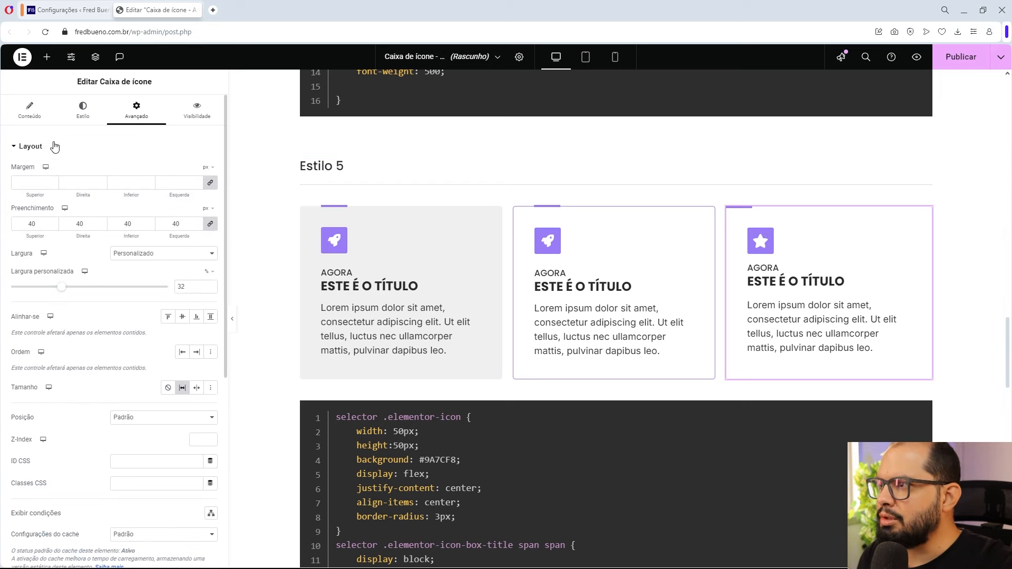
left_click(125, 418)
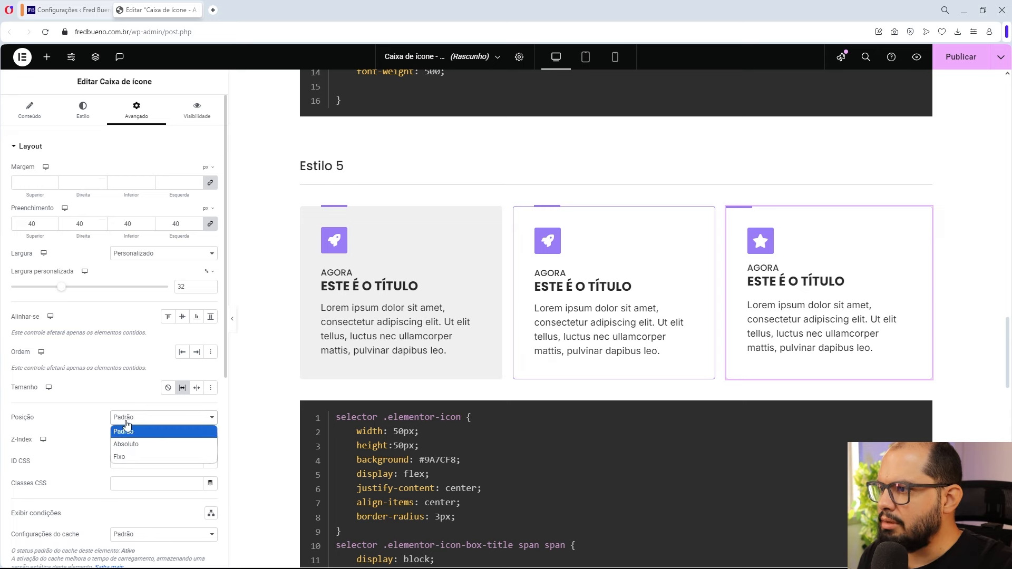
left_click(136, 419)
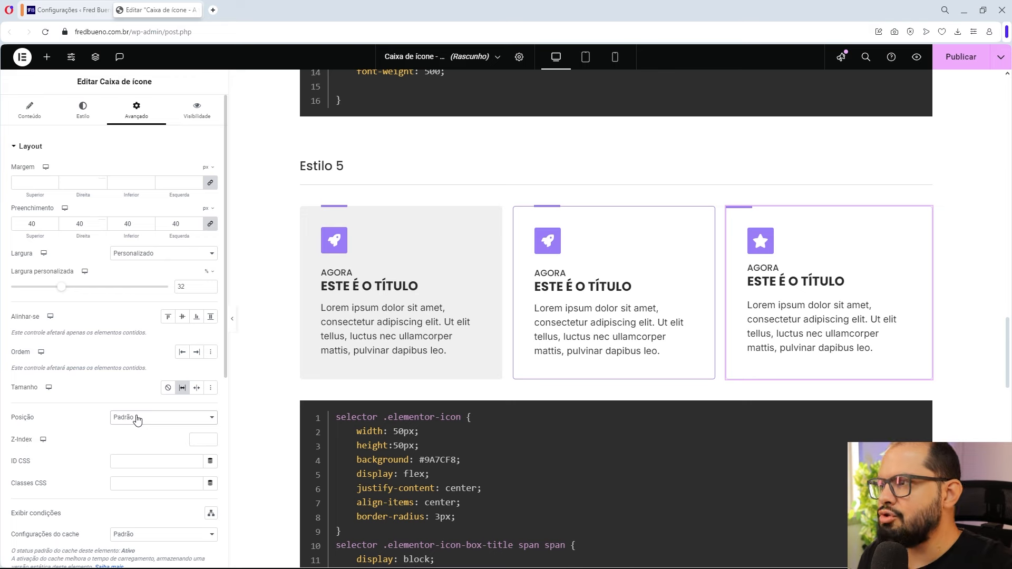
left_click(41, 148)
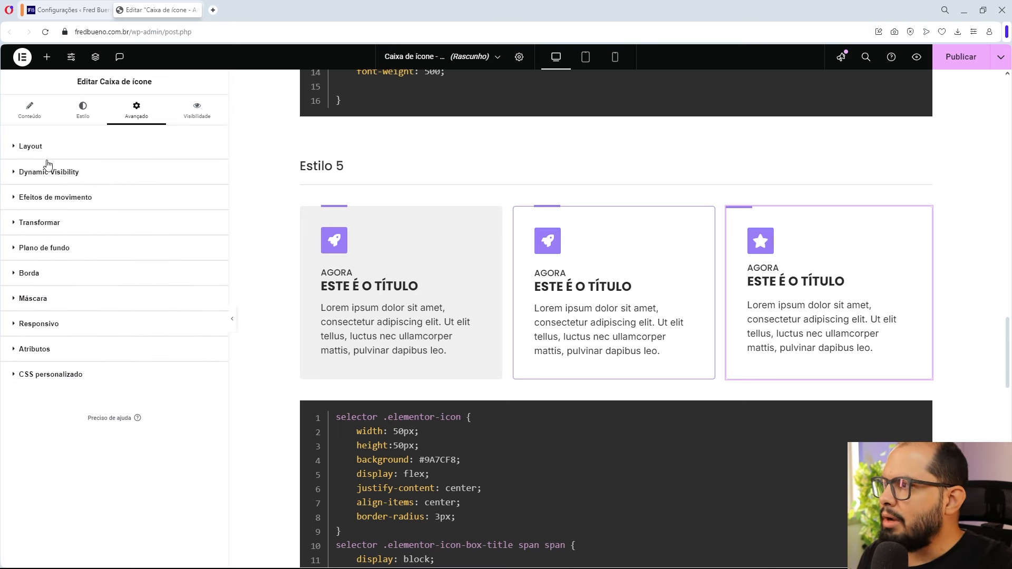
- Add "left: 40px;" below the position declaration in the custom CSS selector::before rule
left_click(66, 374)
scroll(112, 464, "down", 2)
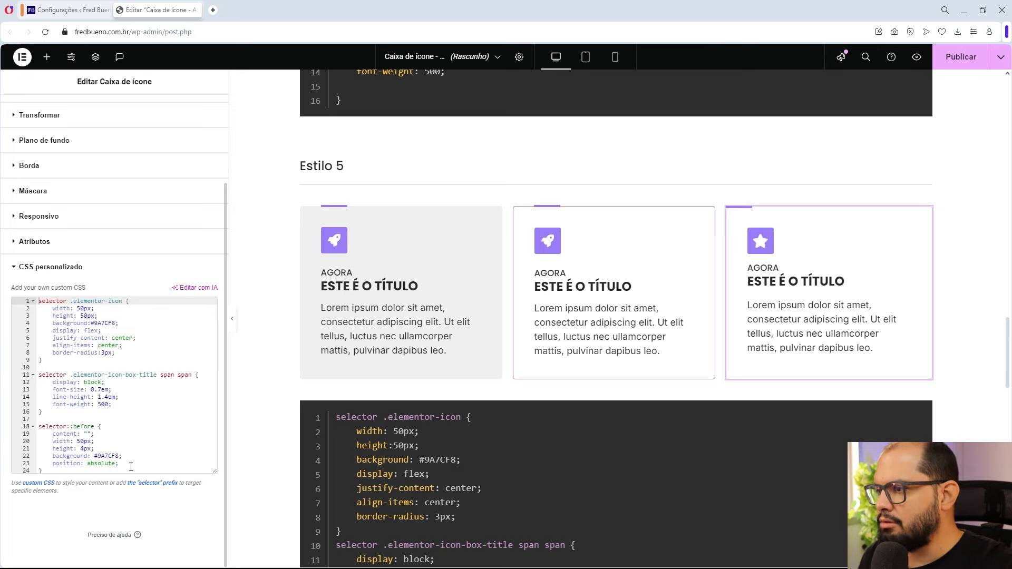
left_click(127, 465)
key("Return")
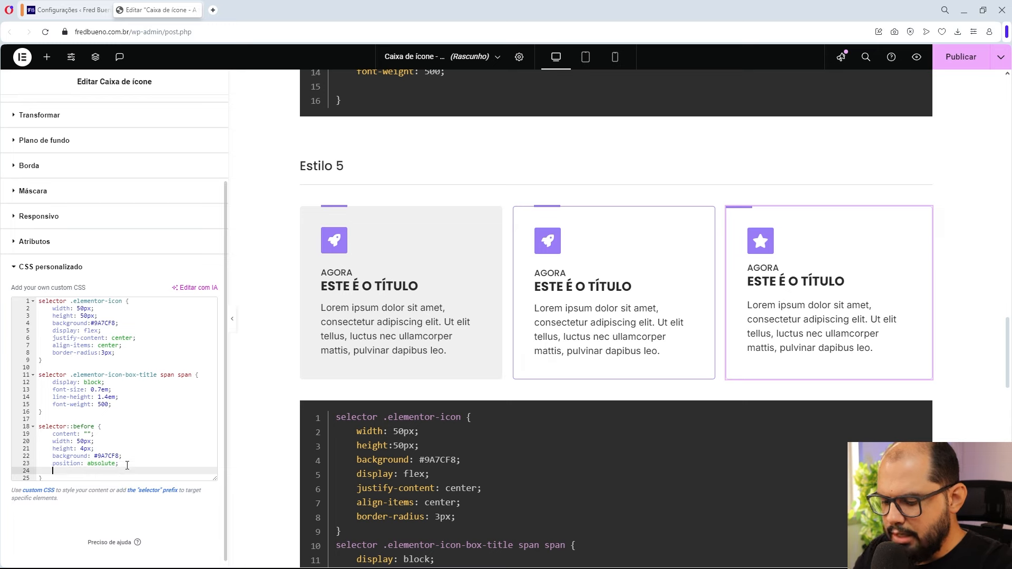
type("left:")
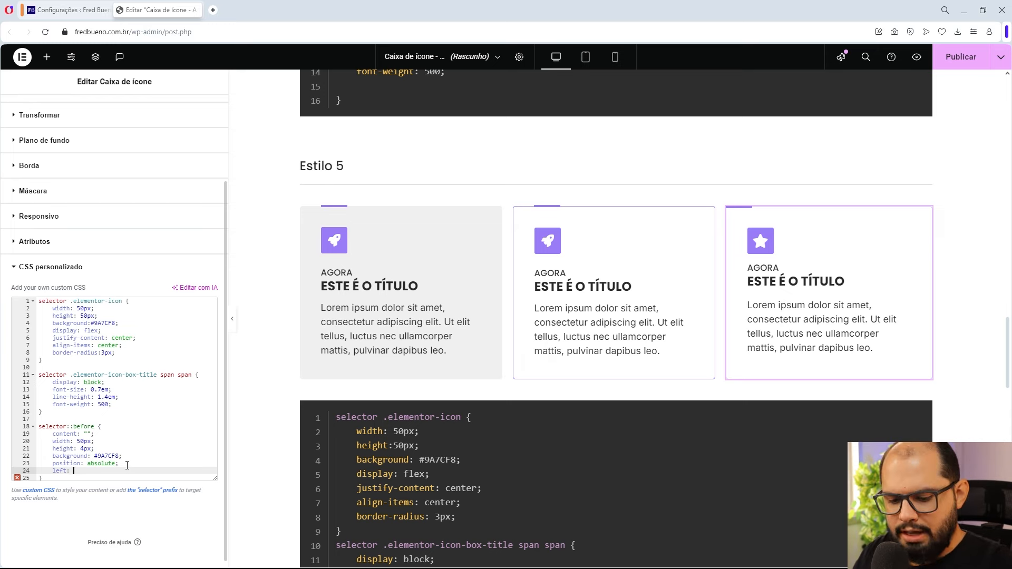
type("4")
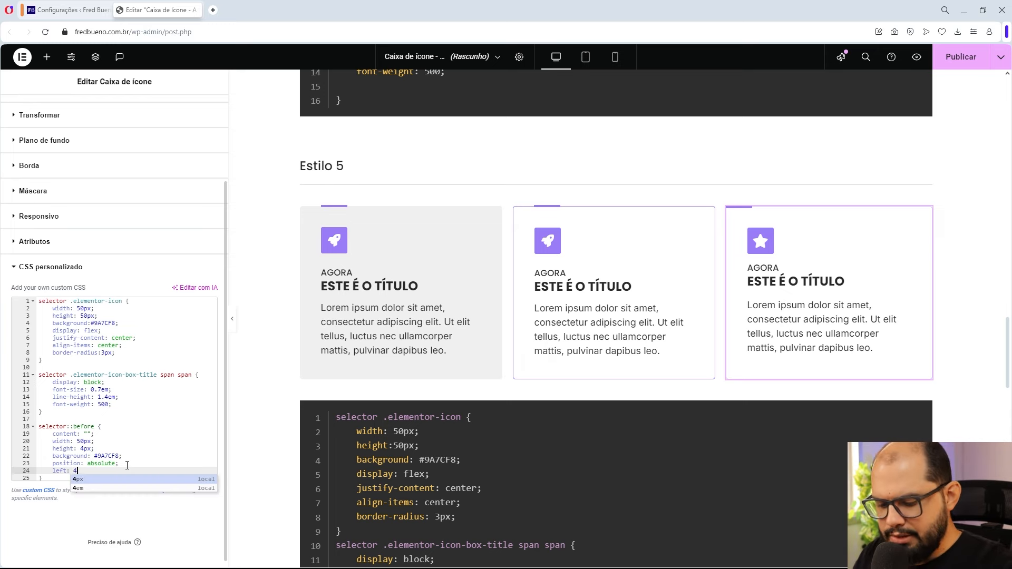
type("0px;")
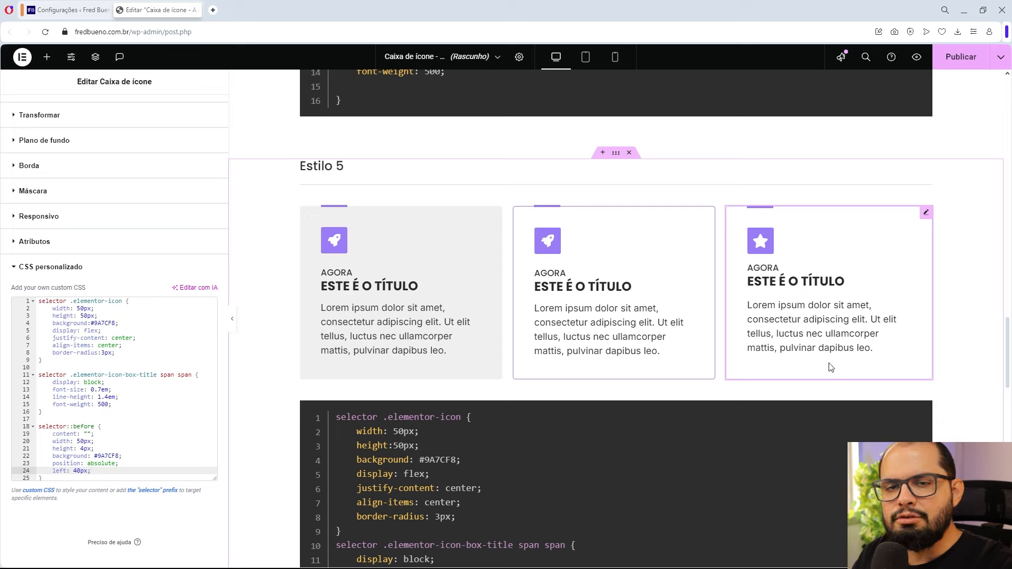
- Compare the icon box's padding with the left offset in the CSS, and preview the Estilo 5 cards without the editing panel
scroll(153, 283, "up", 5)
left_click(67, 153)
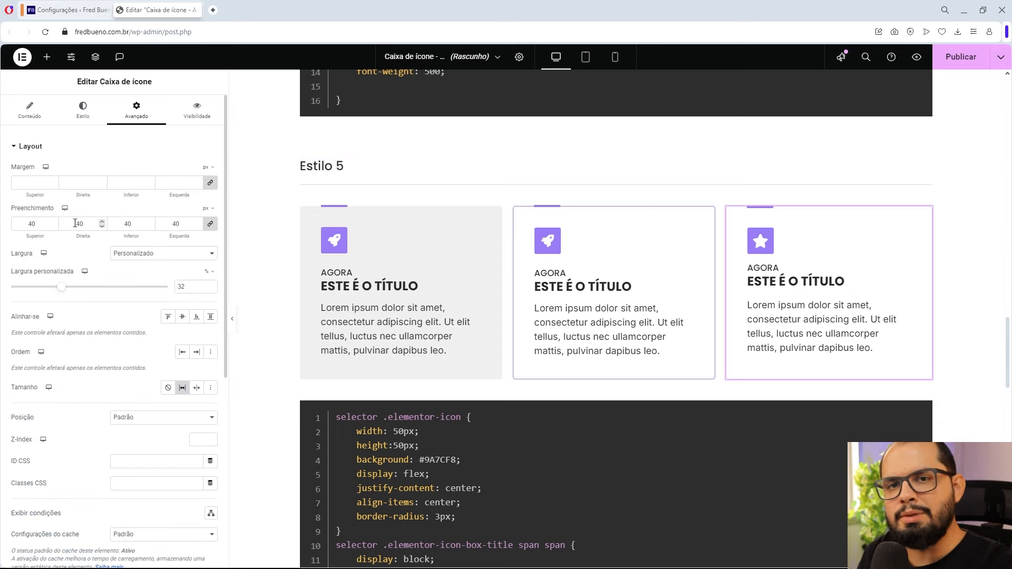
left_click(35, 146)
left_click(75, 374)
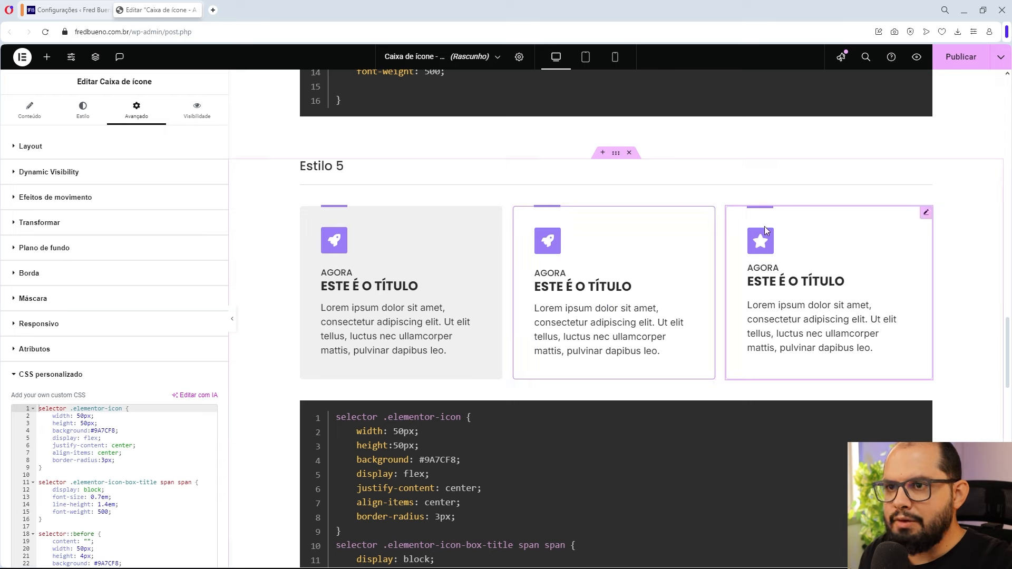
scroll(77, 465, "down", 2)
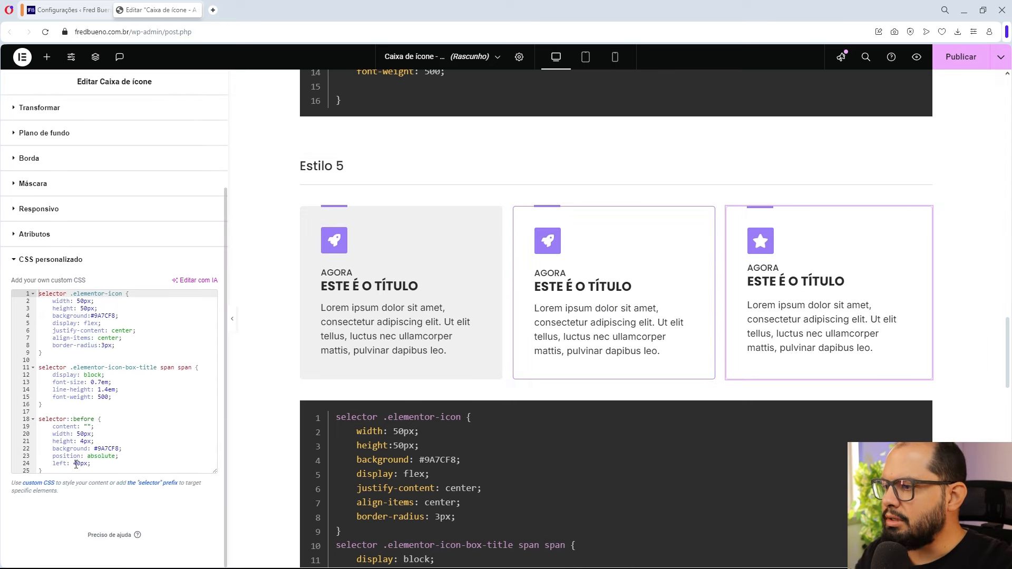
left_click_drag(52, 463, 98, 462)
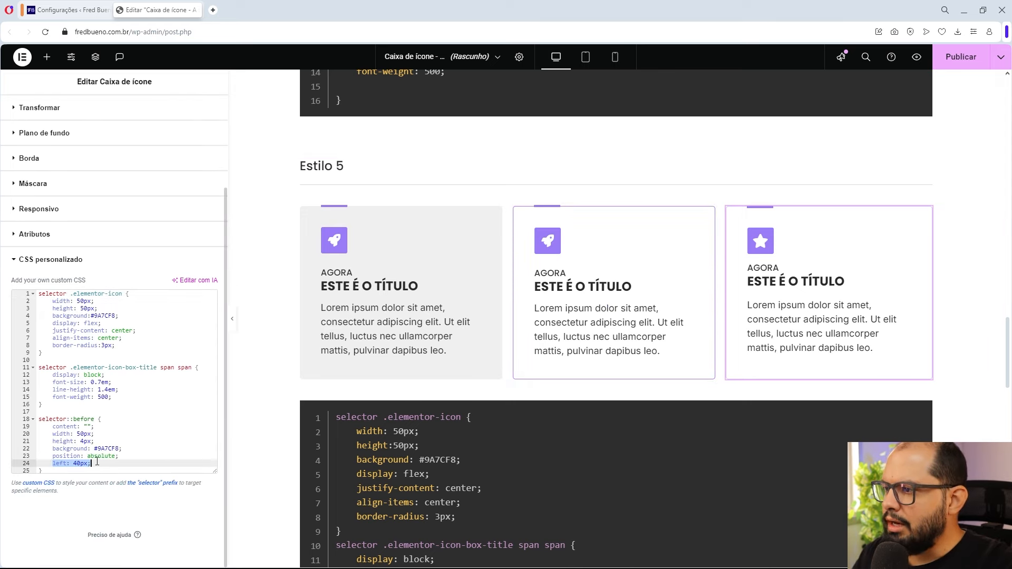
left_click(100, 463)
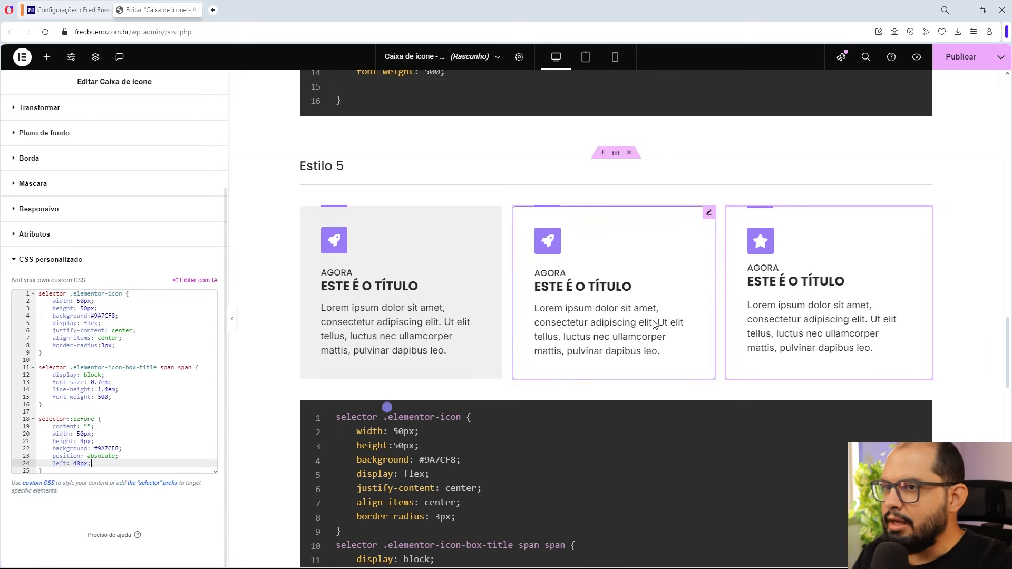
left_click(232, 319)
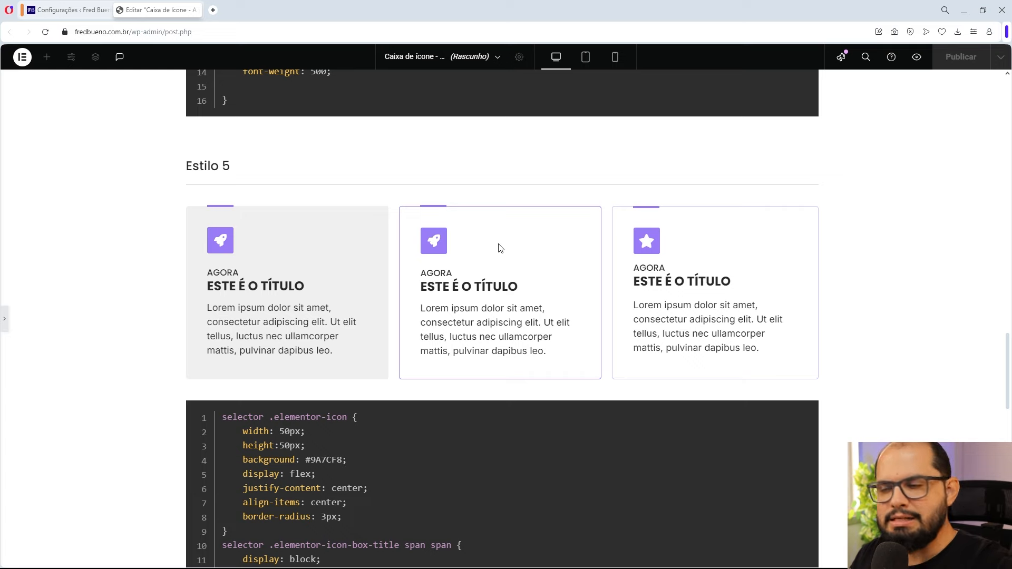
left_click(4, 318)
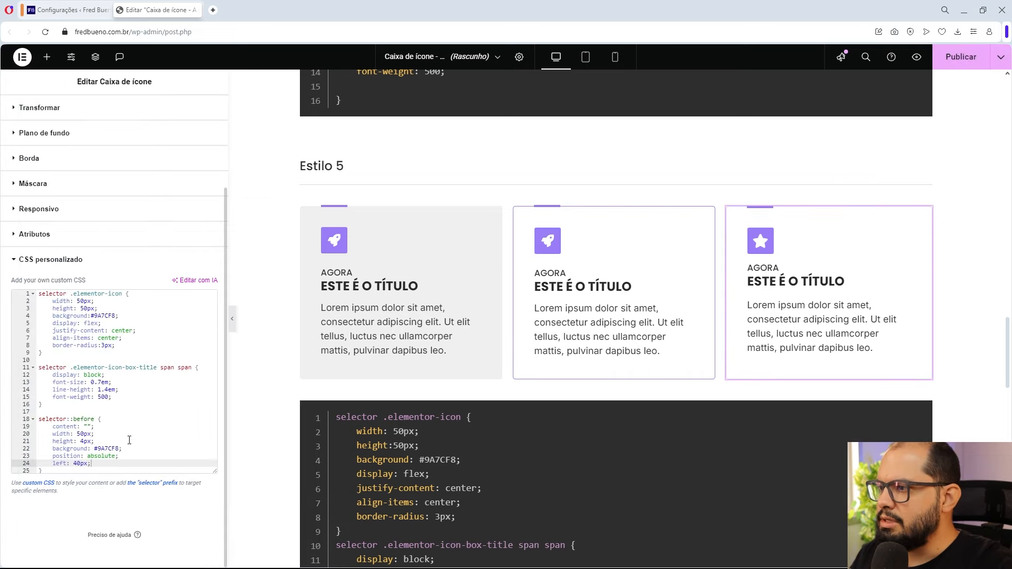
- Add "top:-2px;" below the left declaration in the selector::before rule, and highlight the line's height value for comparison
key("Return")
type("t")
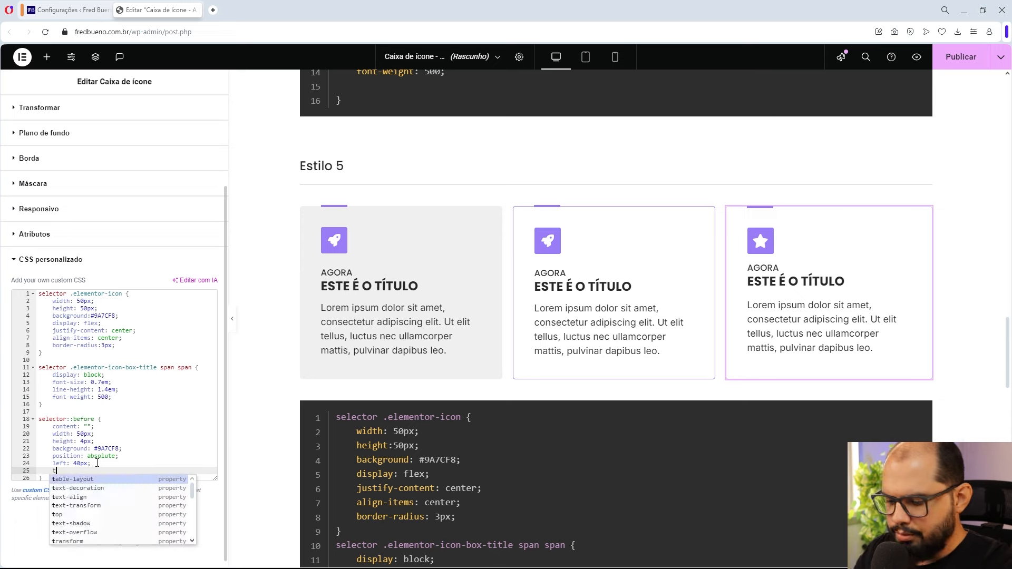
type("op:")
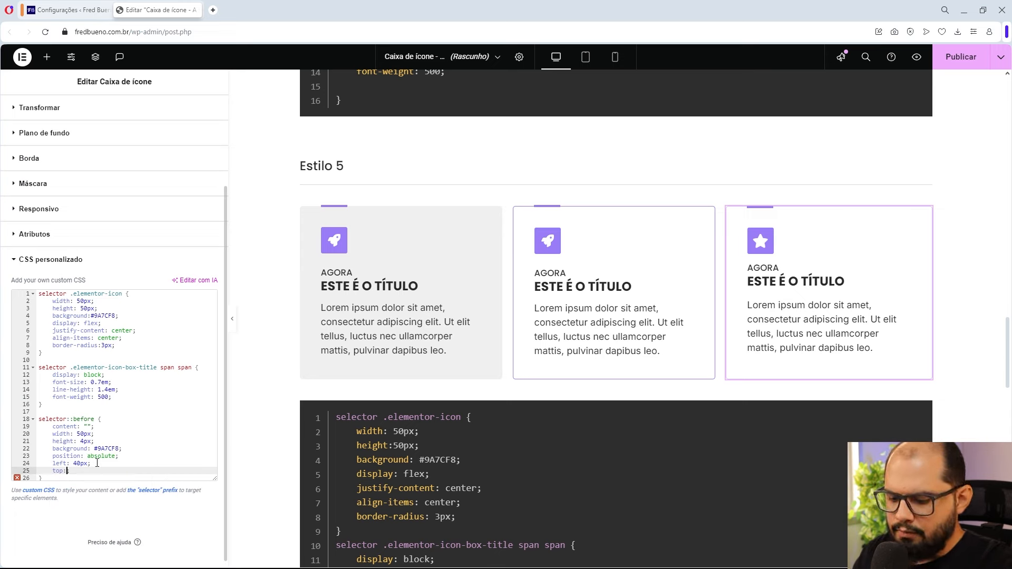
type("-2px;")
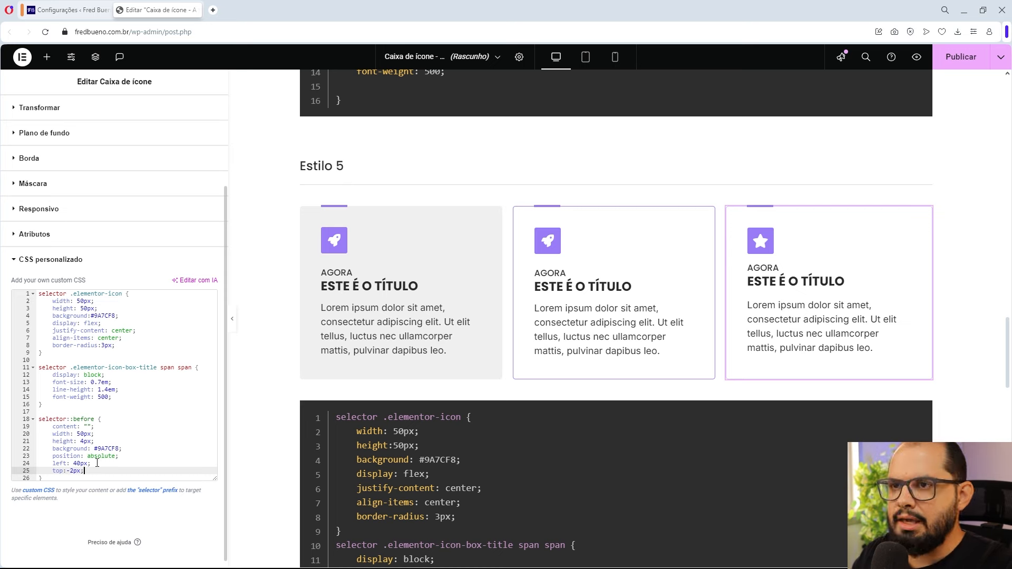
left_click_drag(80, 441, 93, 439)
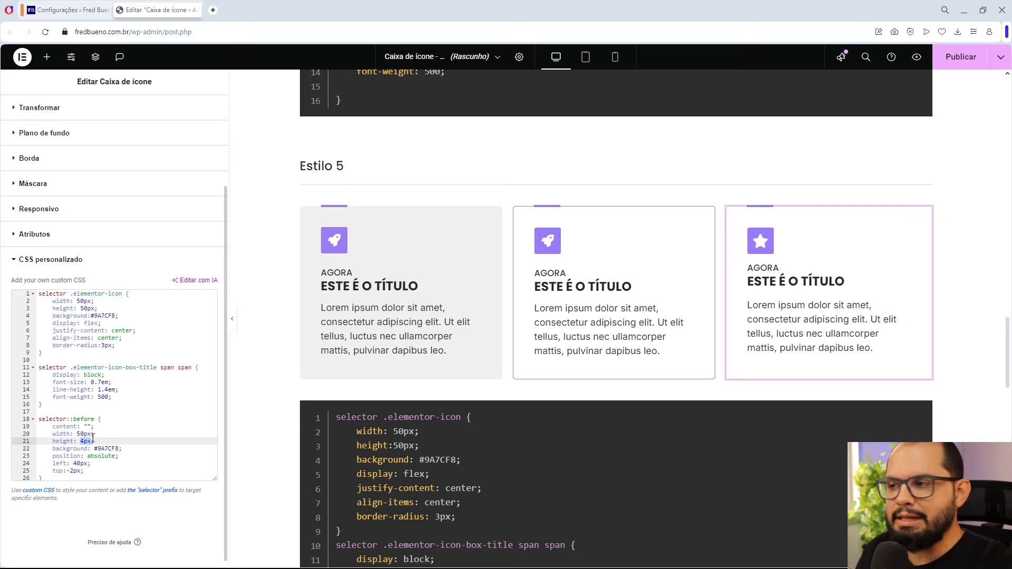
- Preview the Estilo 5 cards without the editing panel to compare the accent bars on their upper borders
left_click(231, 319)
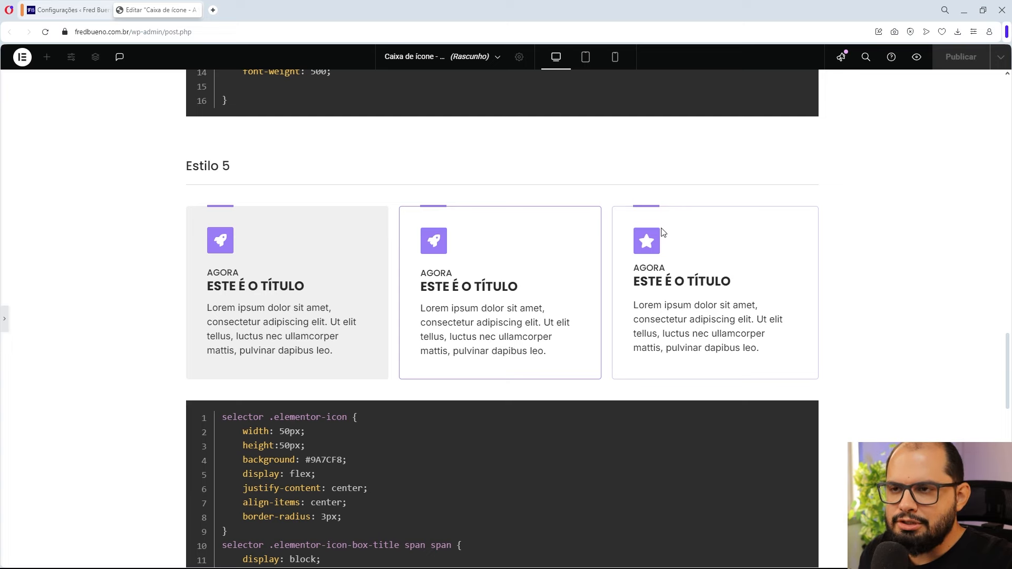
left_click(6, 326)
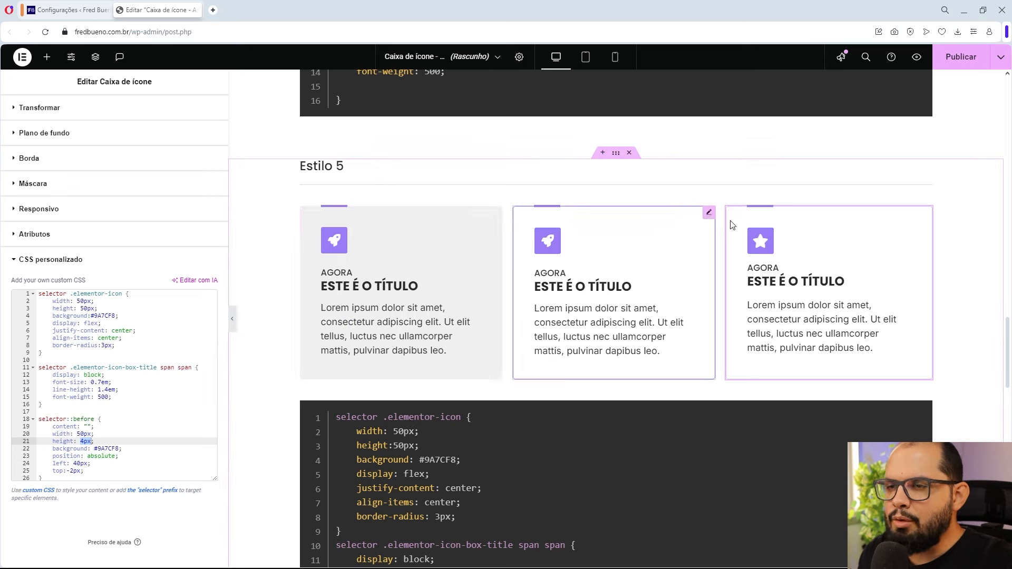
scroll(757, 222, "up", 1)
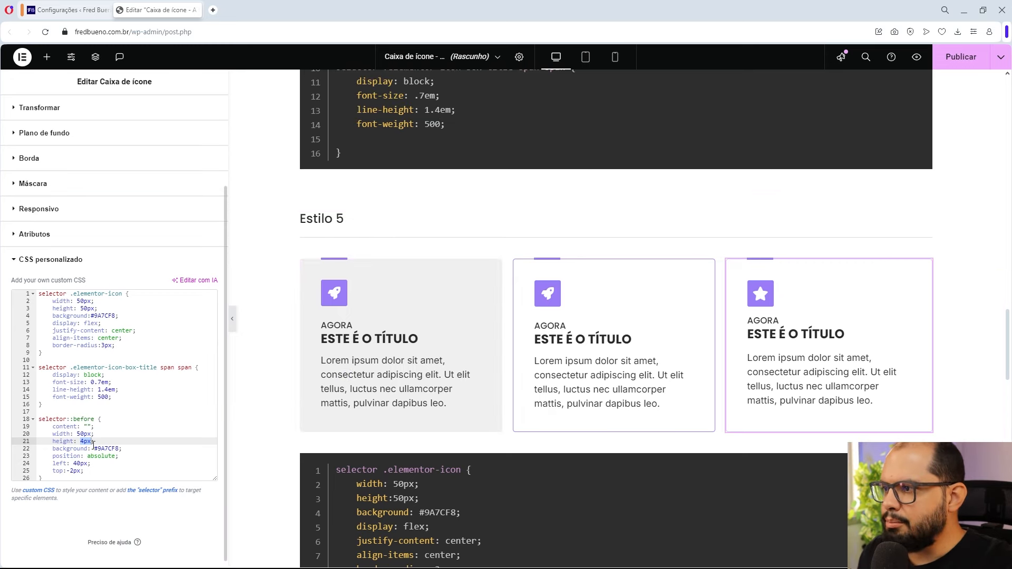
- Try widths of 90px and 200px in the selector::before rule, and preview the wider bar without the editing panel
left_click(79, 434)
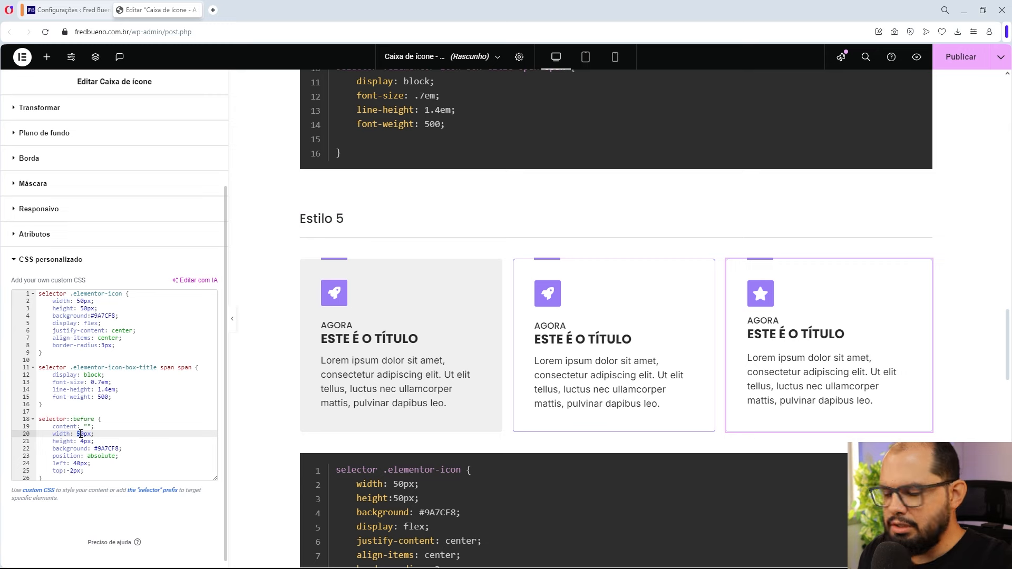
key("BackSpace")
type("9")
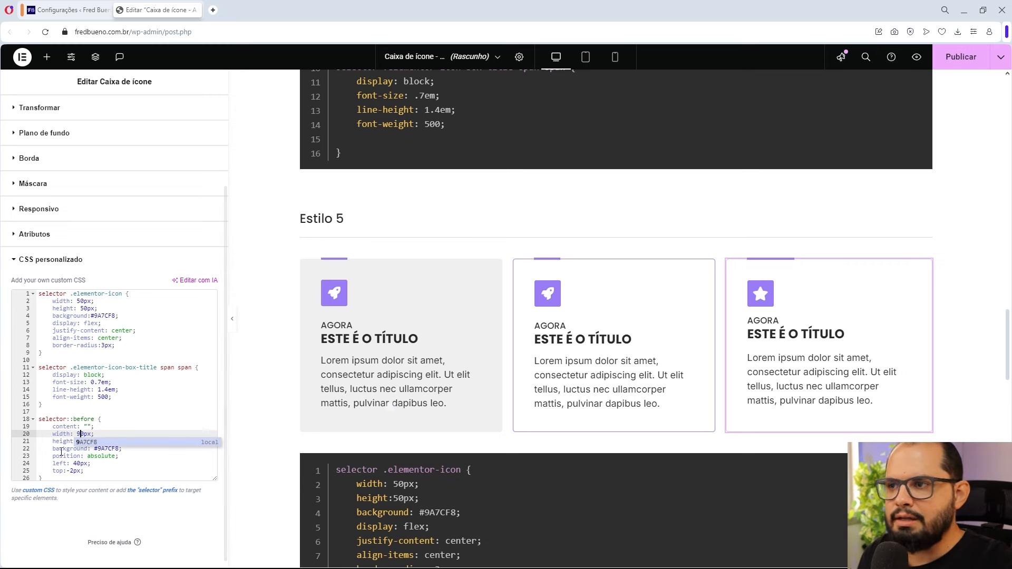
key("BackSpace")
type("20")
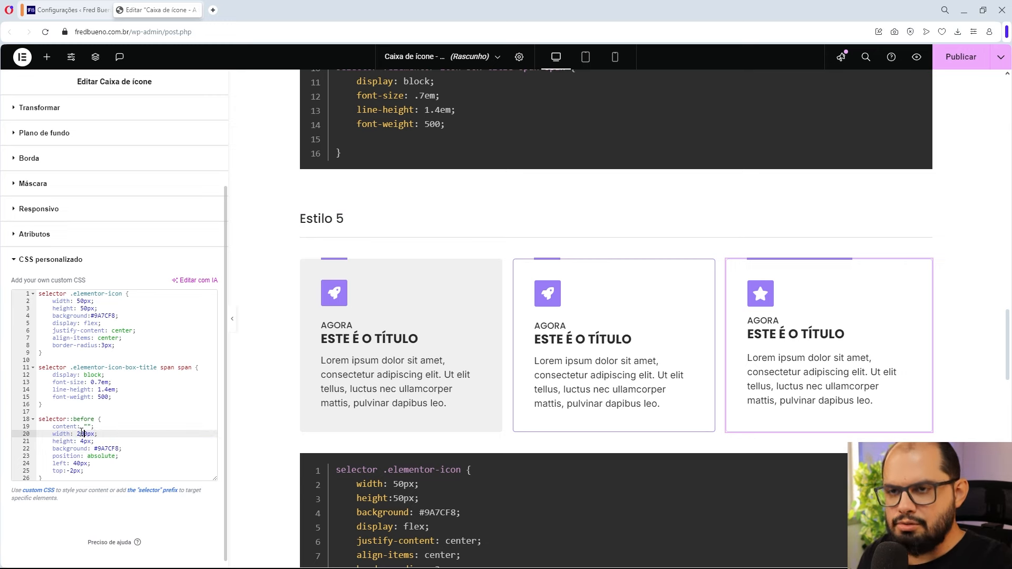
left_click(232, 319)
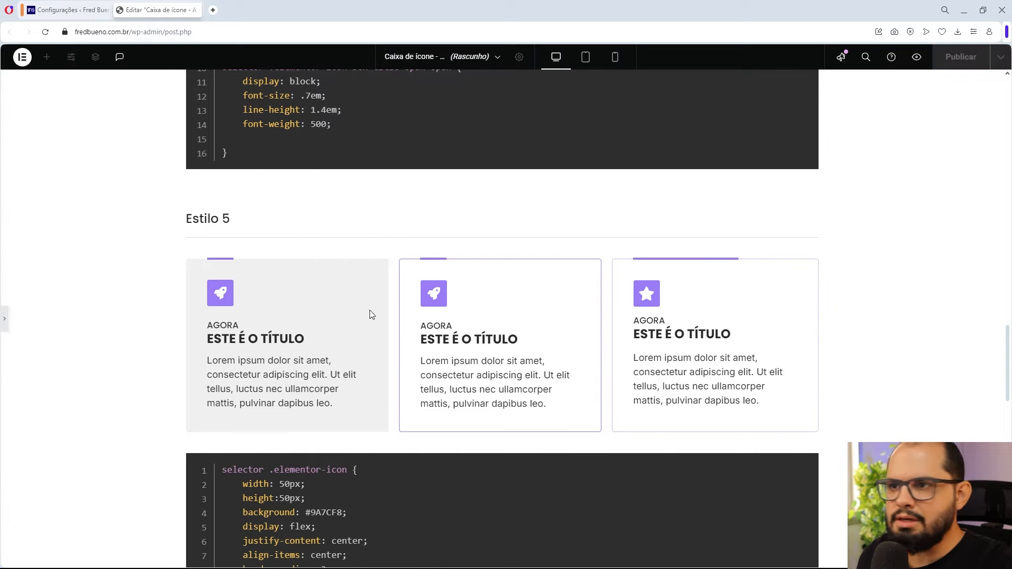
left_click(5, 322)
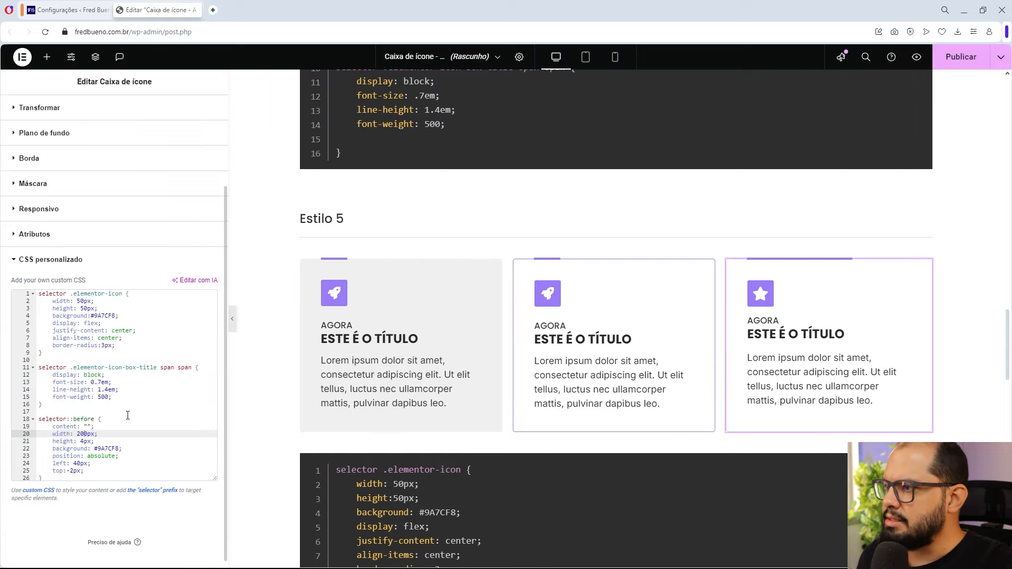
- Set the width in the selector::before rule back to 50px
left_click_drag(78, 434, 85, 434)
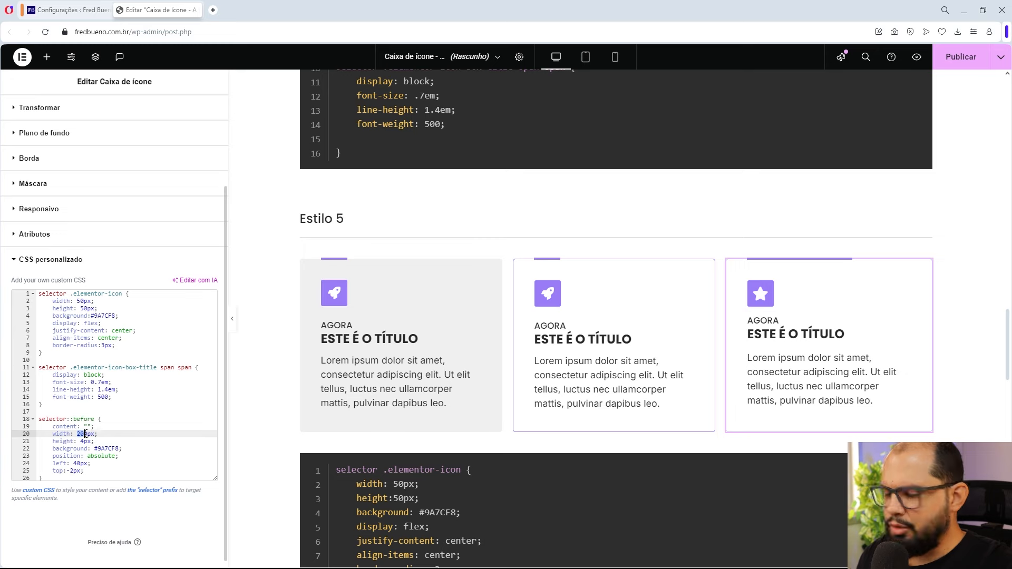
type("5")
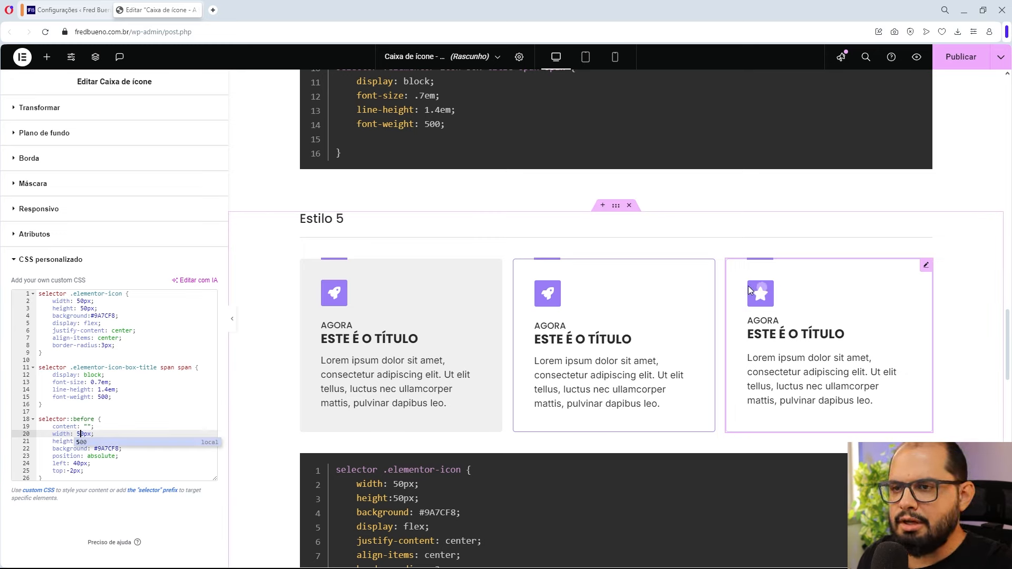
left_click(135, 433)
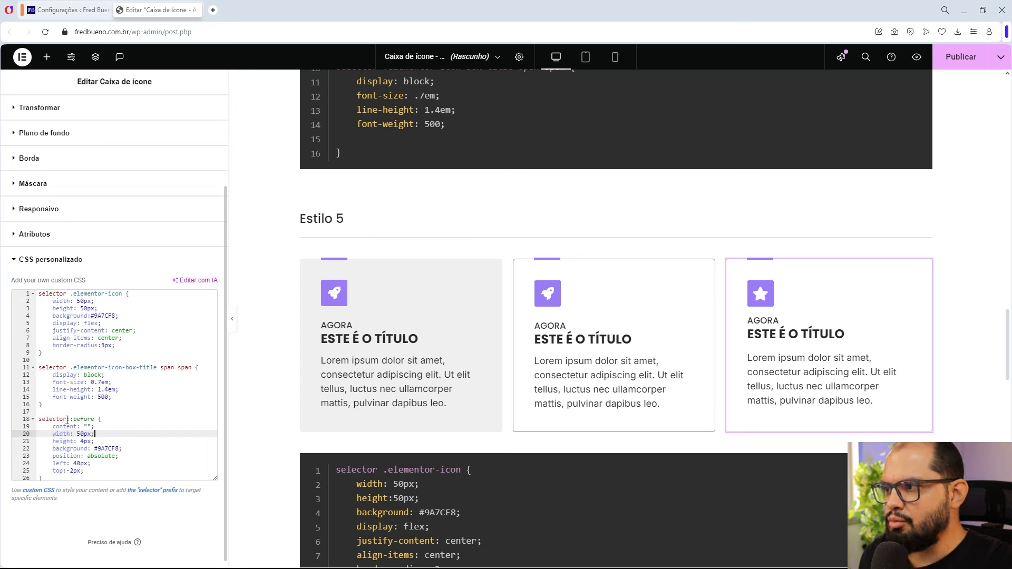
- Duplicate the whole selector::before rule directly below the original in the custom CSS
left_click_drag(47, 478, 39, 420)
key("ctrl+c")
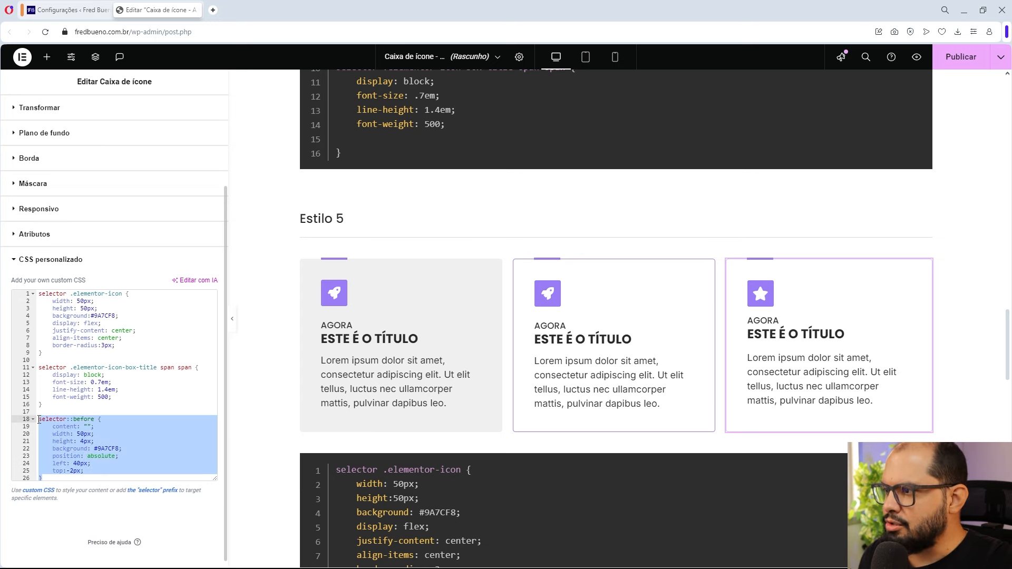
left_click(49, 476)
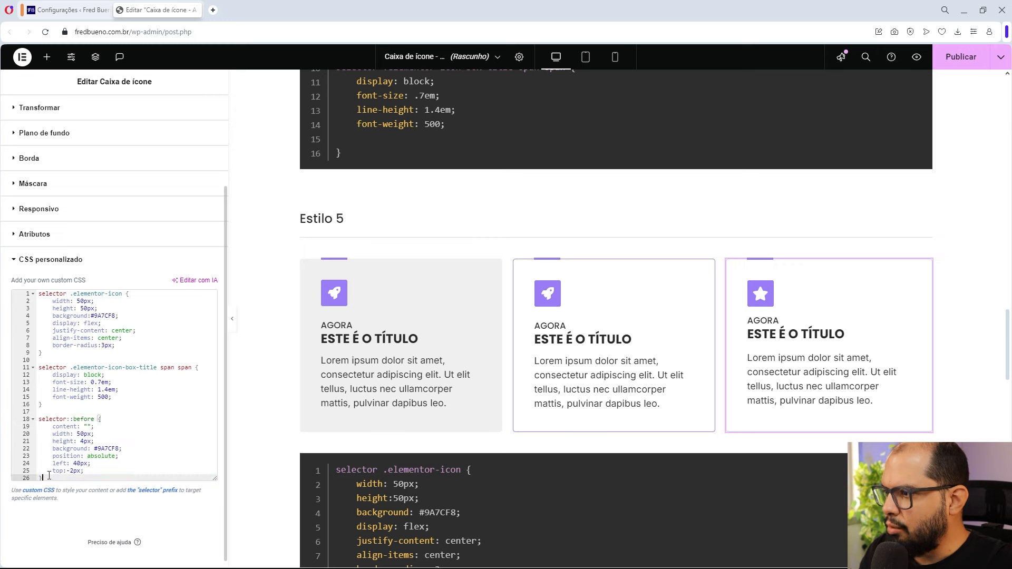
key("Return")
key("ctrl+v")
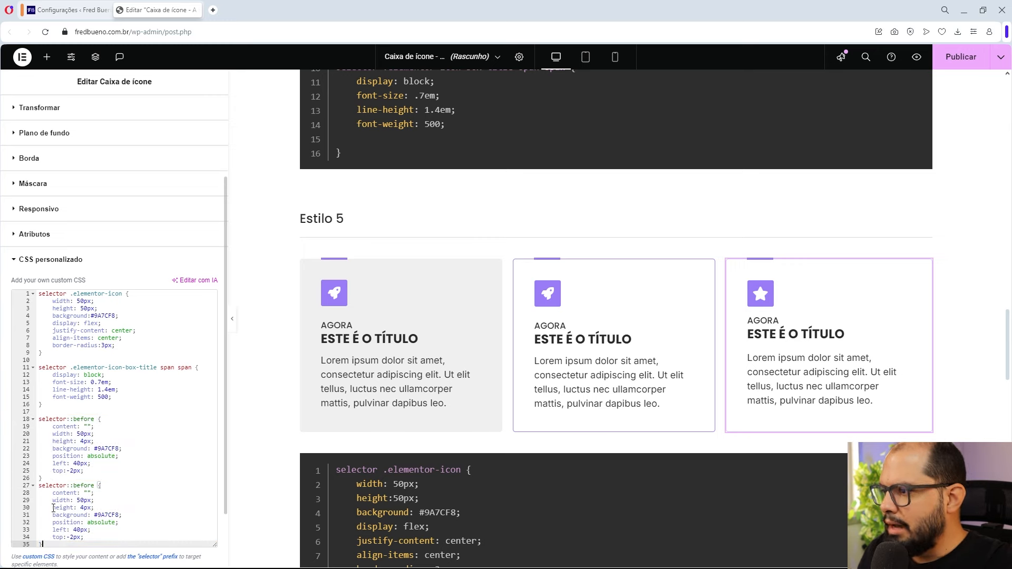
- Replace the left property with right in the duplicated rule, so its declaration reads "right: 40px;"
double_click(66, 530)
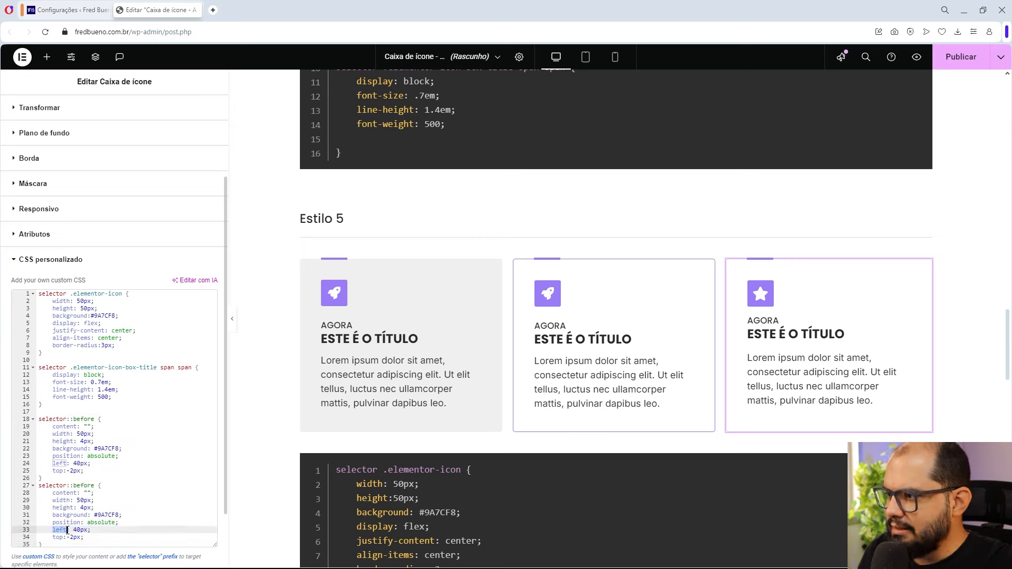
type("rig")
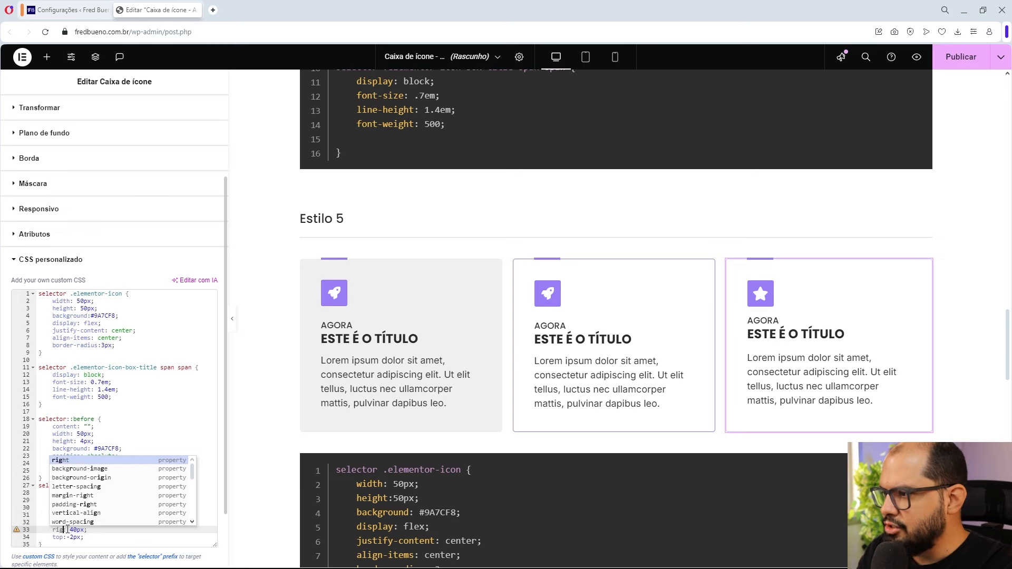
key("Return")
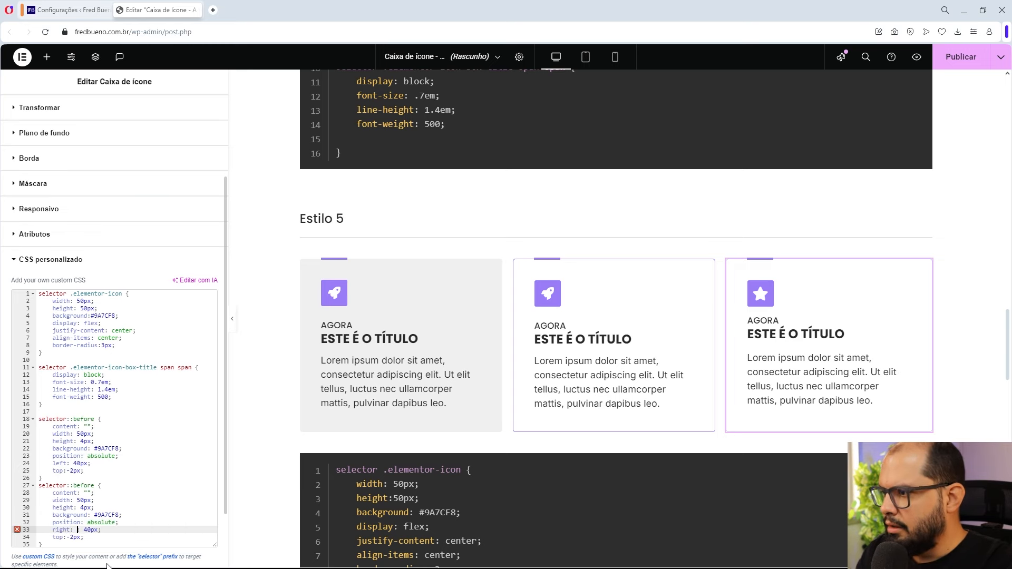
key("Delete")
key("Delete")
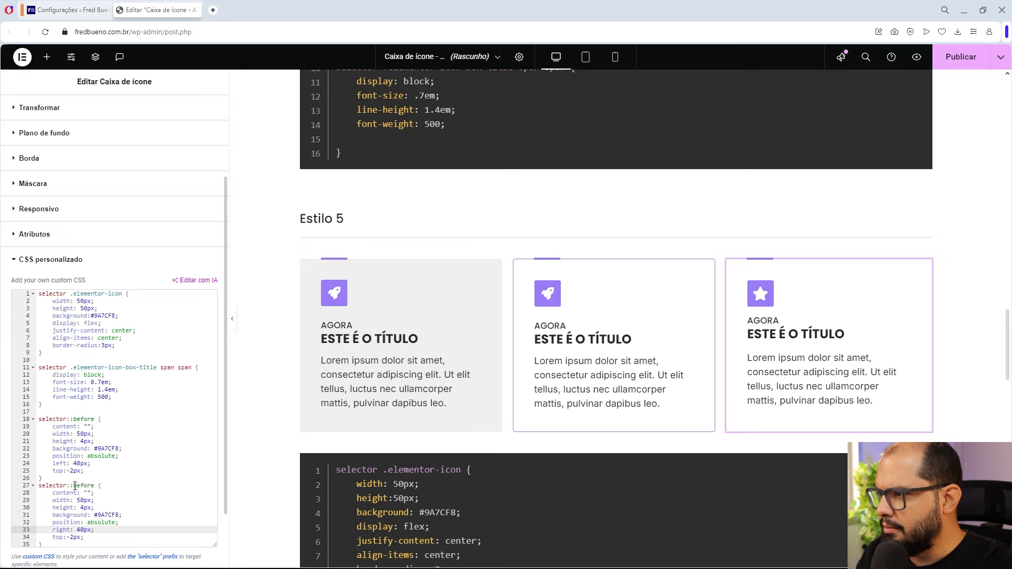
- Change the duplicated rule's selector to selector::after
left_click_drag(74, 485, 92, 485)
type("after")
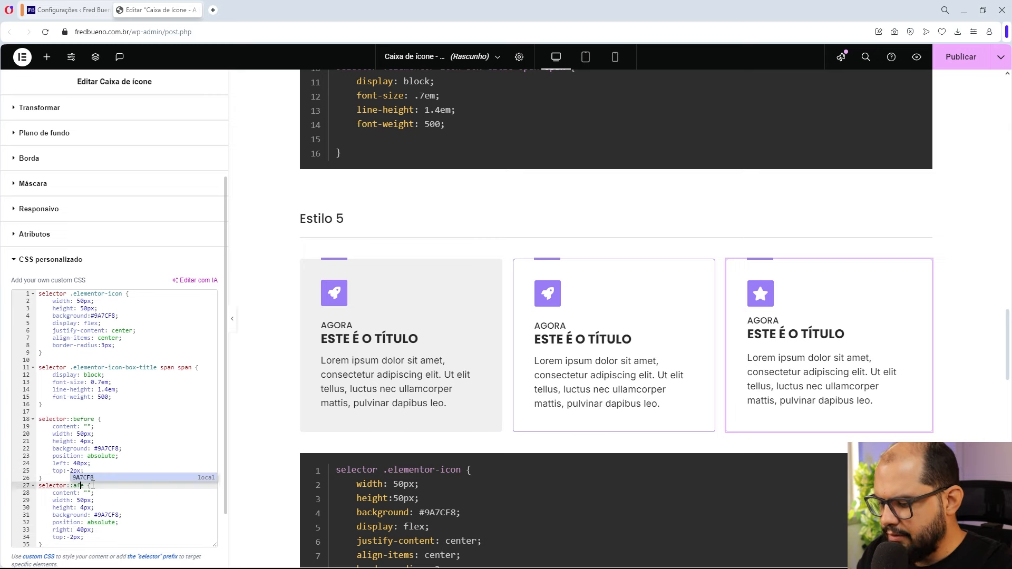
key("BackSpace")
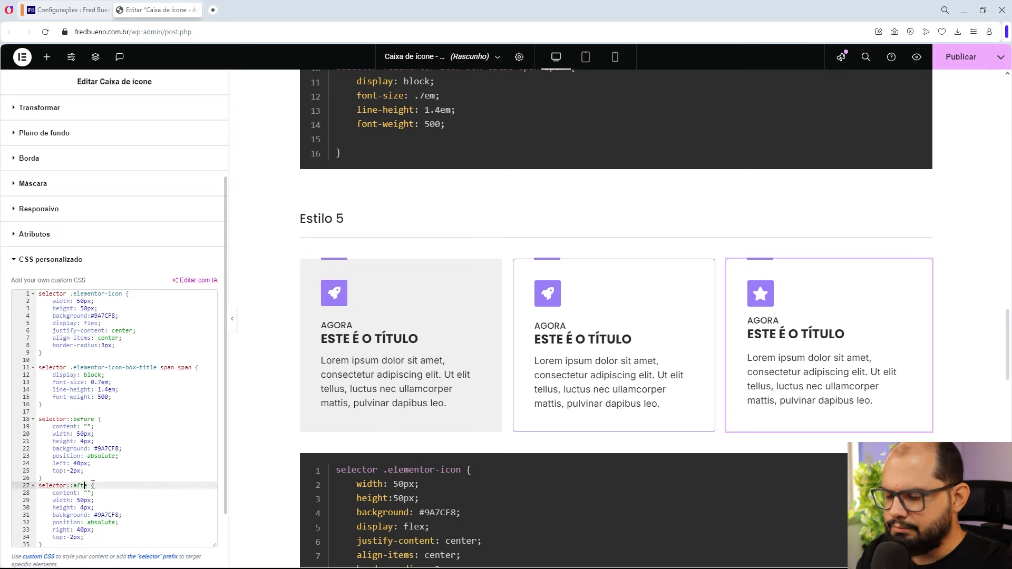
type("r")
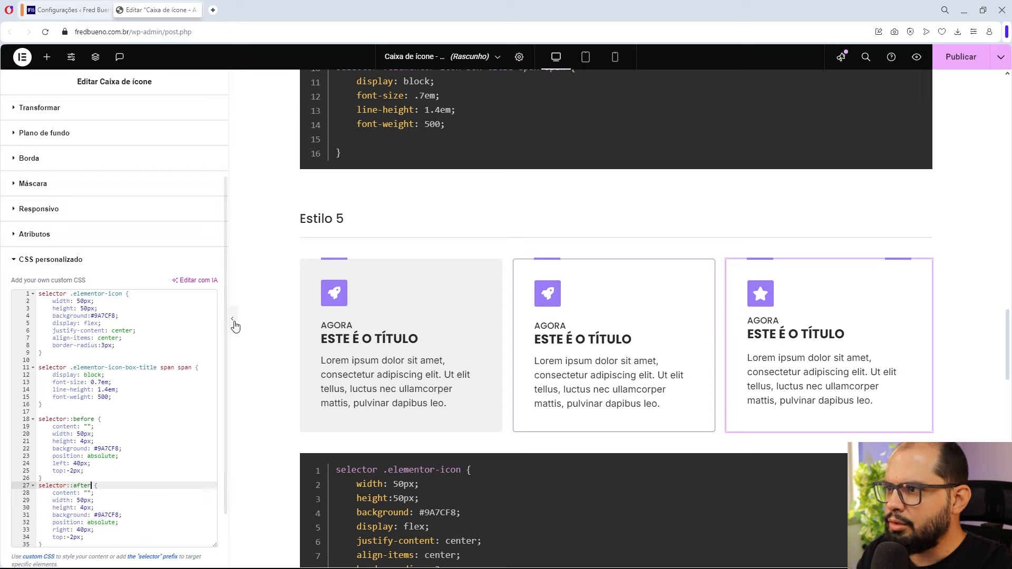
- Preview the Estilo 5 cards without the editing panel, and delete the selector::after rule from the custom CSS
key("ctrl+p")
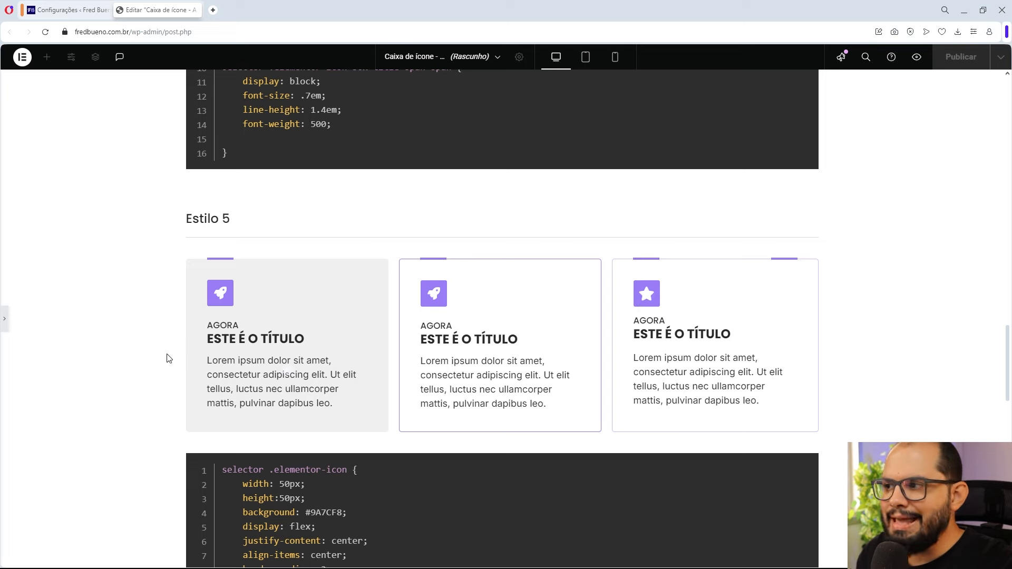
left_click(5, 328)
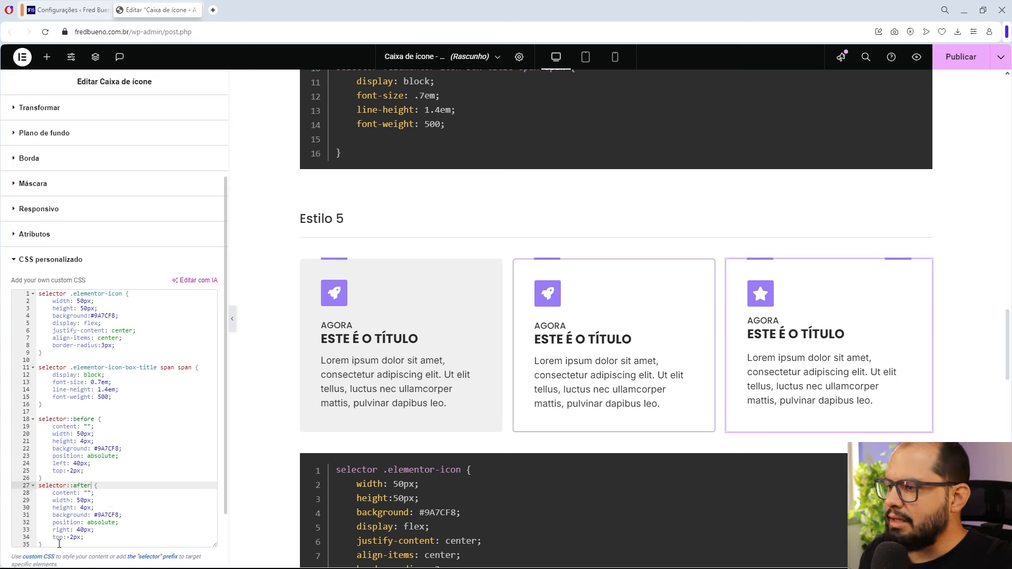
left_click_drag(59, 544, 38, 489)
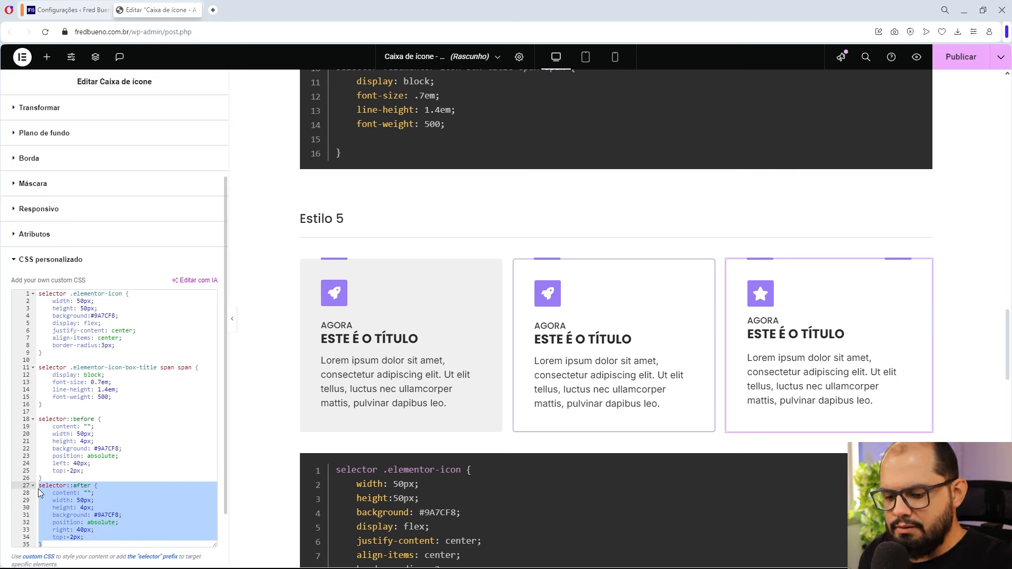
key("BackSpace")
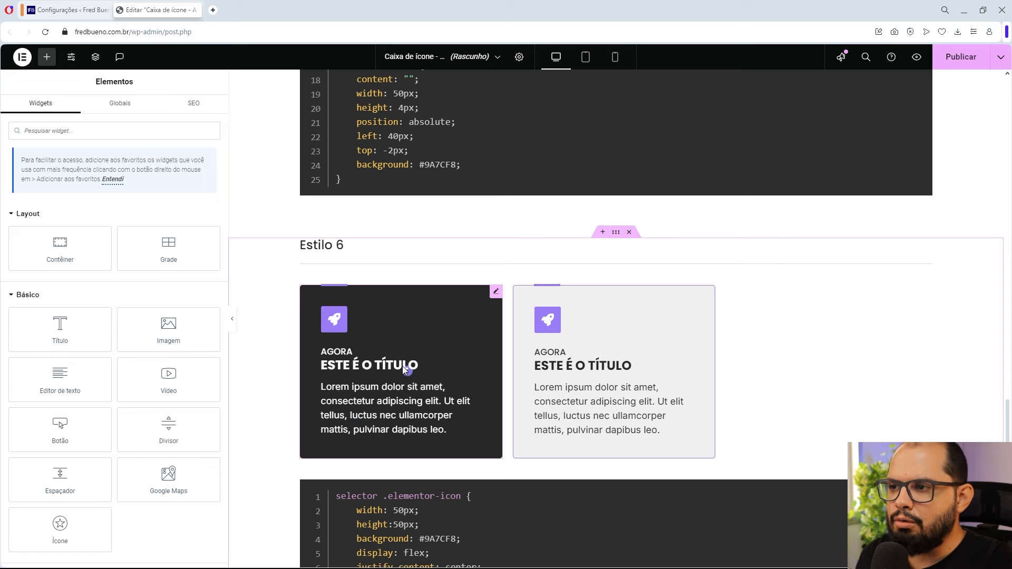
- Copy the third Estilo 5 icon box and paste it after the second card in the Estilo 6 section
scroll(821, 305, "up", 10)
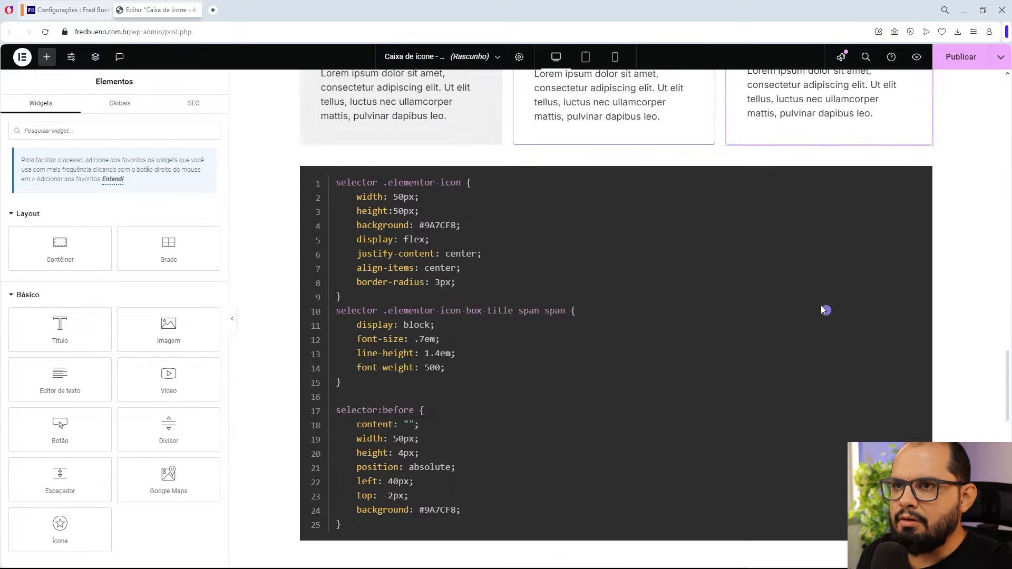
right_click(769, 291)
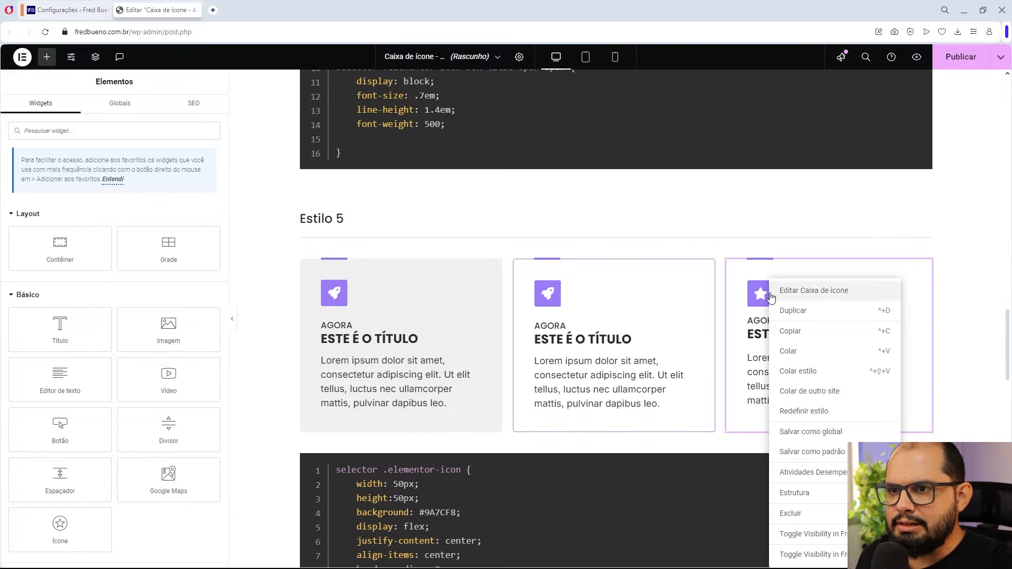
left_click(800, 333)
scroll(706, 377, "down", 10)
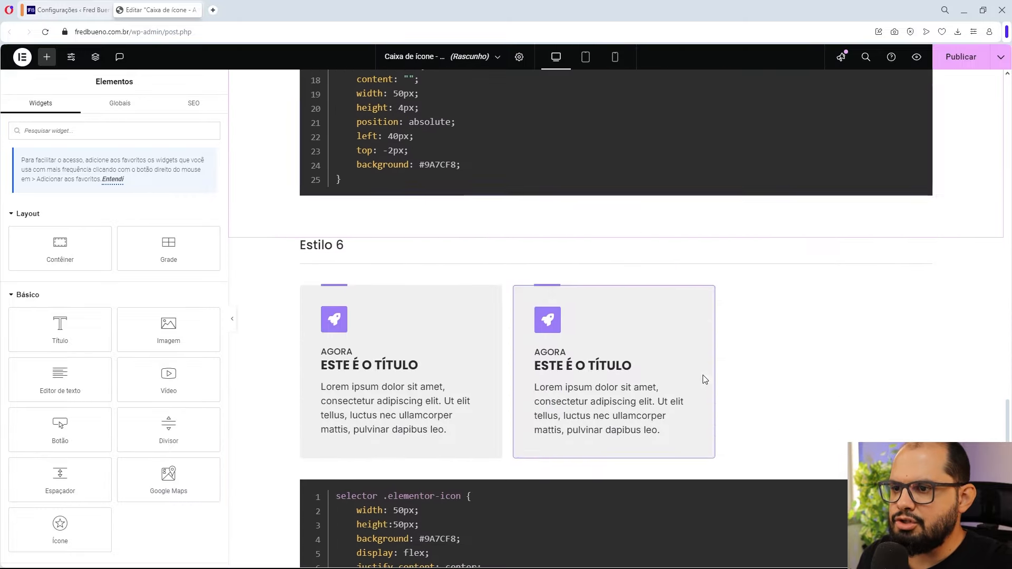
right_click(709, 290)
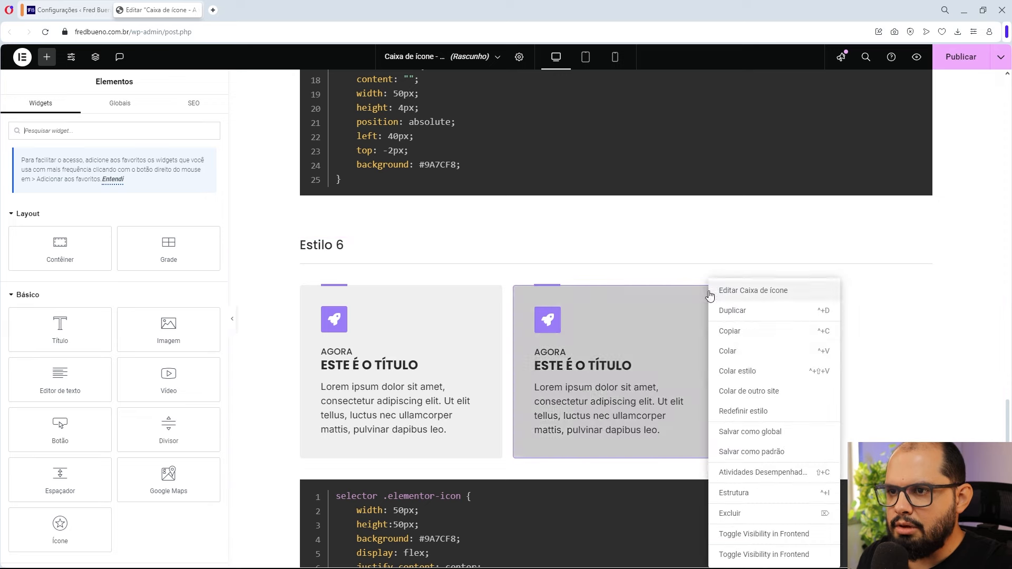
left_click(736, 352)
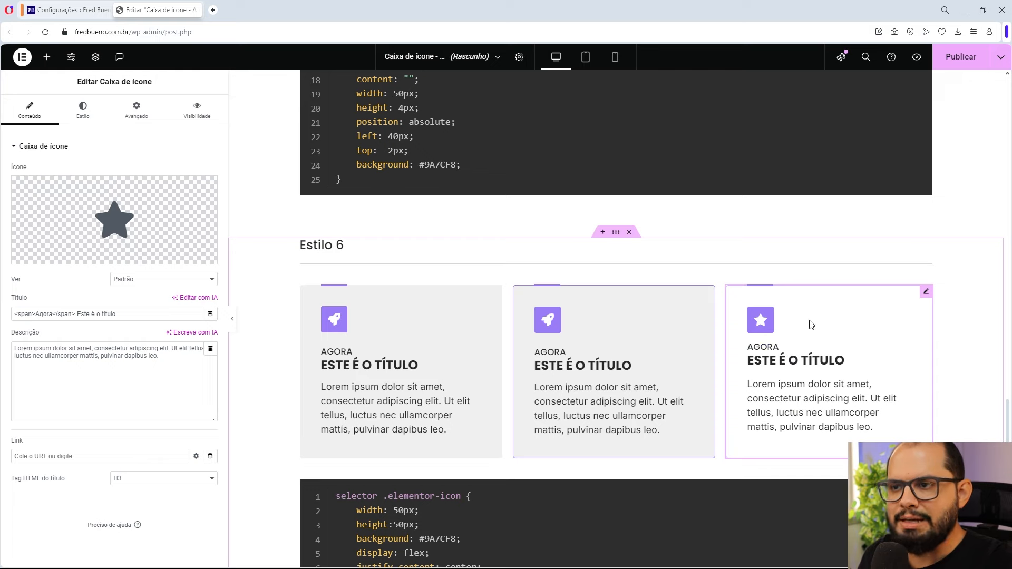
- Give the third Estilo 6 card a solid hover background, trying the global color Azul 1 and settling on Roxo 2
scroll(808, 343, "down", 2)
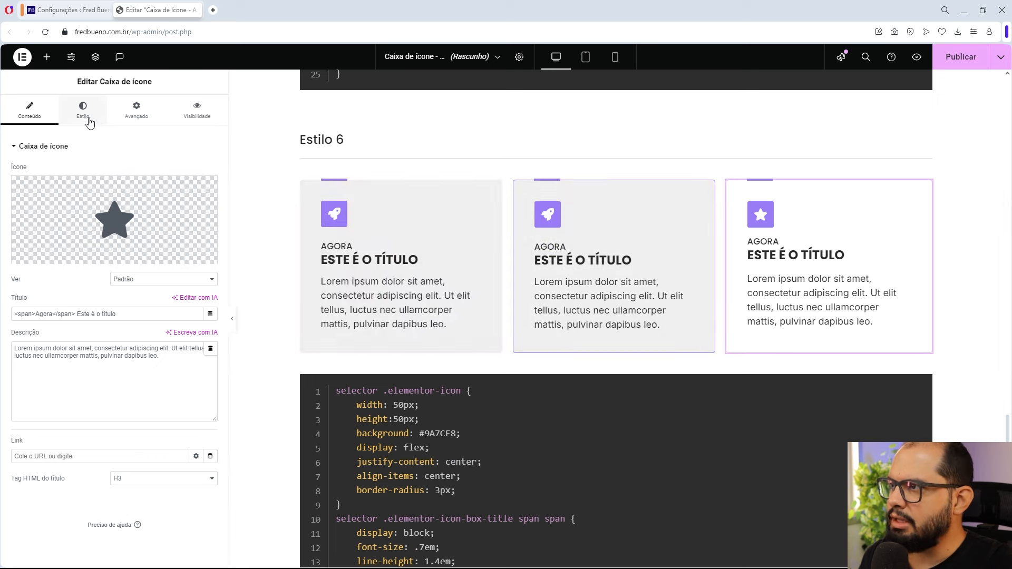
left_click(132, 113)
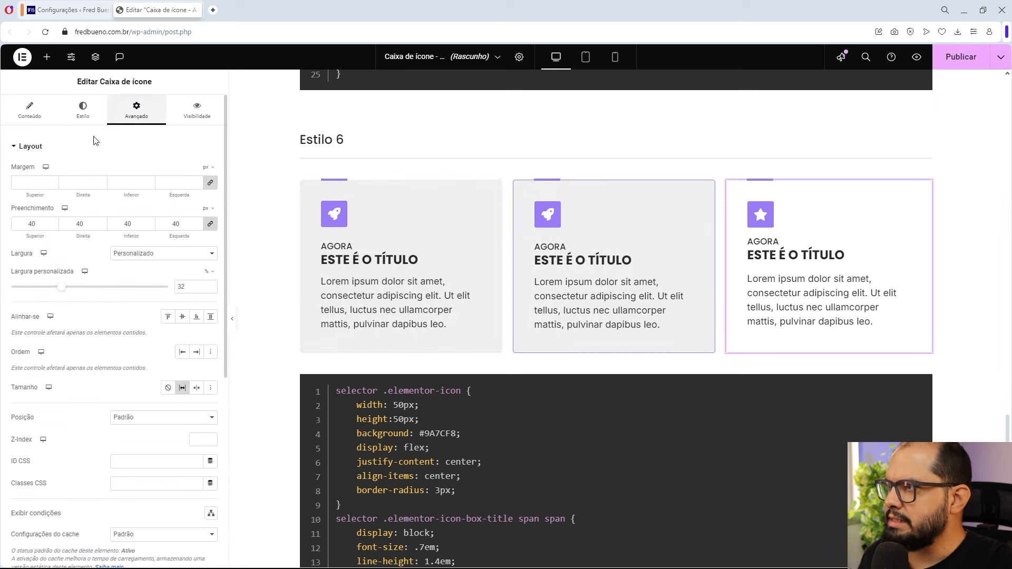
left_click(54, 146)
left_click(43, 249)
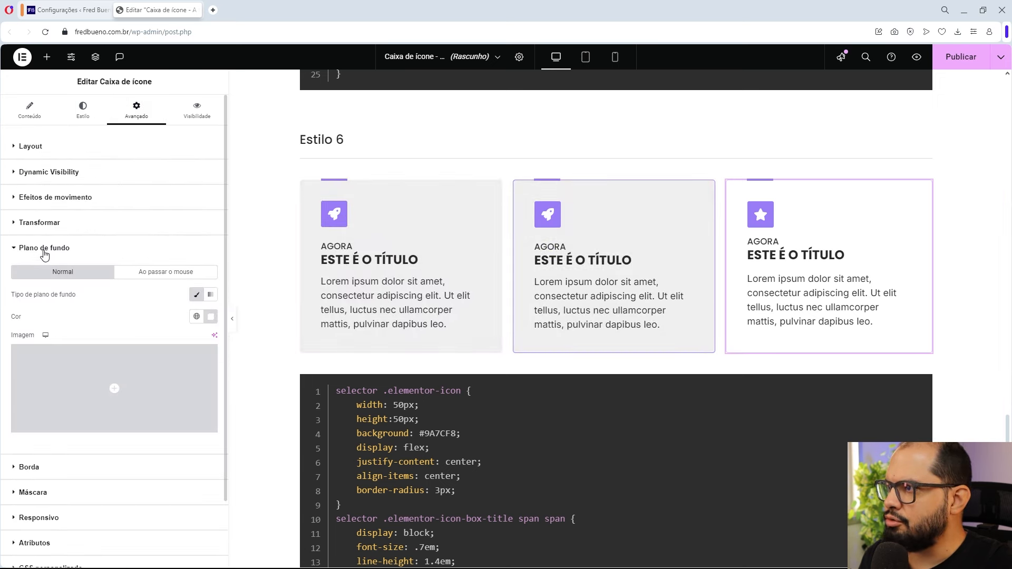
left_click(199, 275)
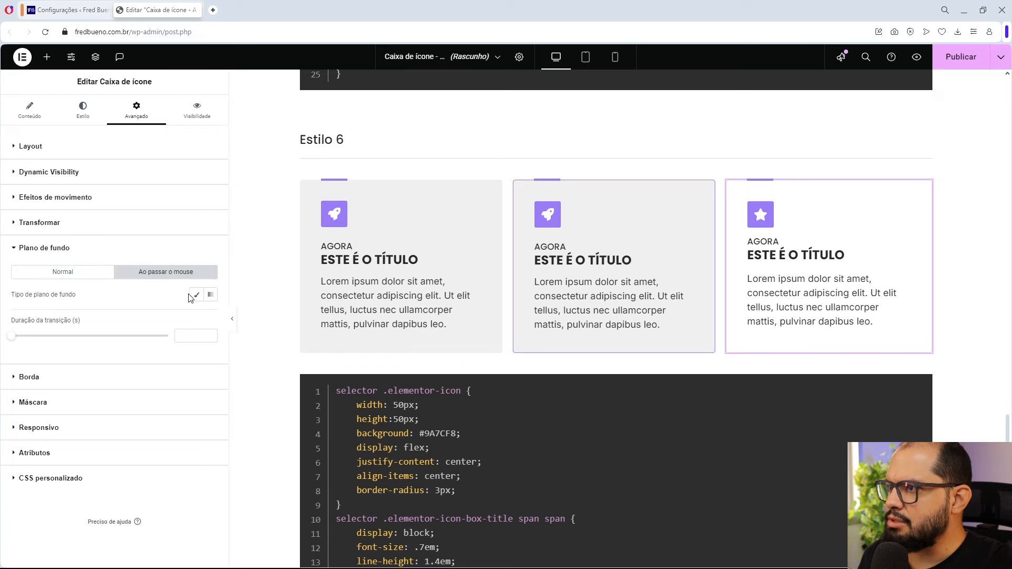
left_click(196, 294)
left_click(197, 317)
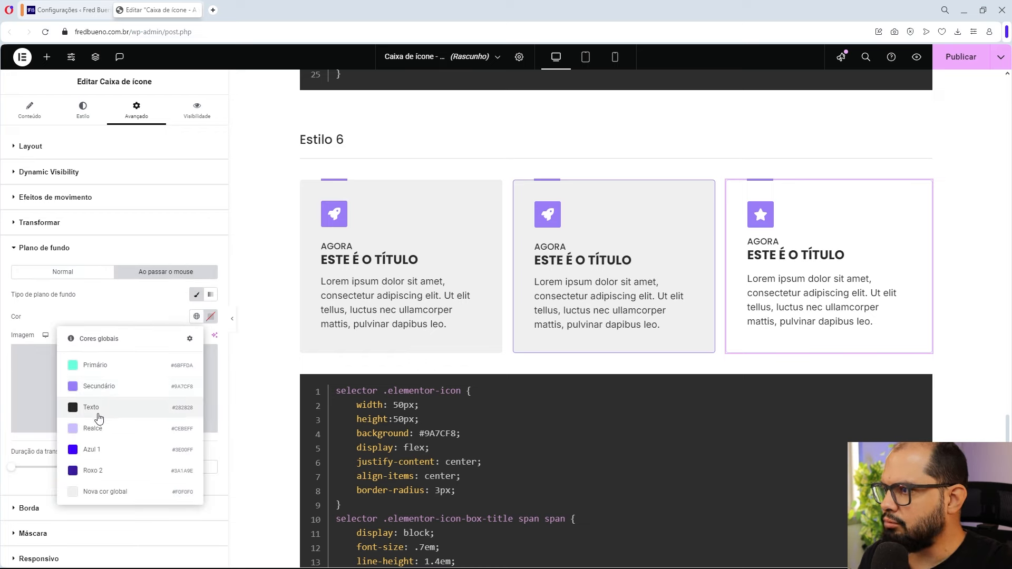
left_click(93, 449)
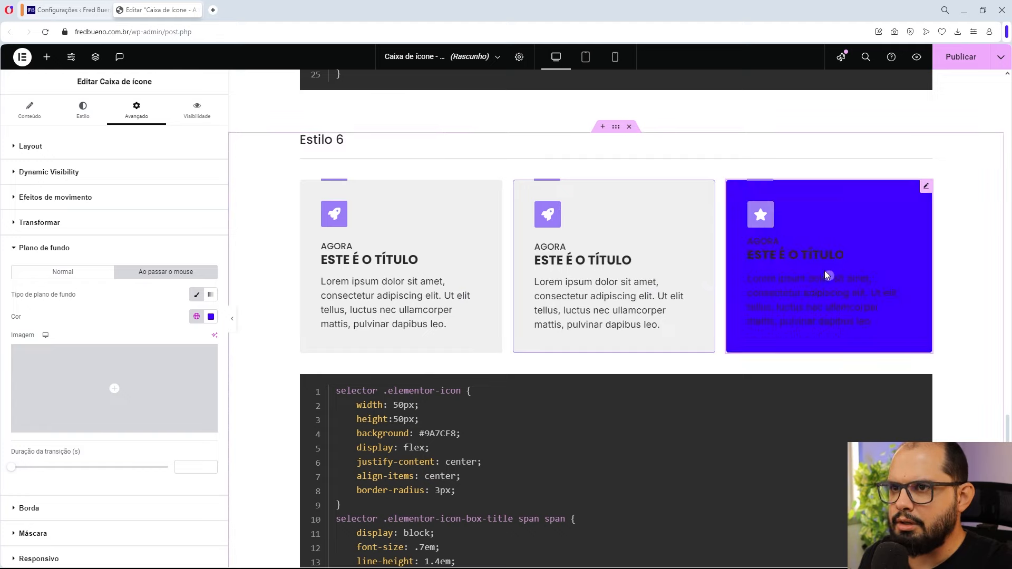
left_click(197, 316)
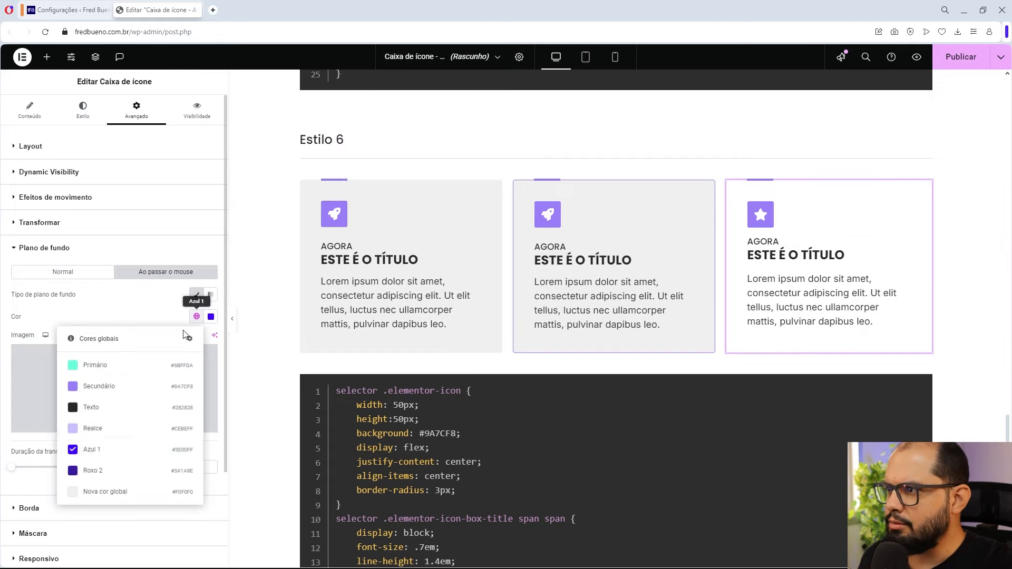
left_click(93, 469)
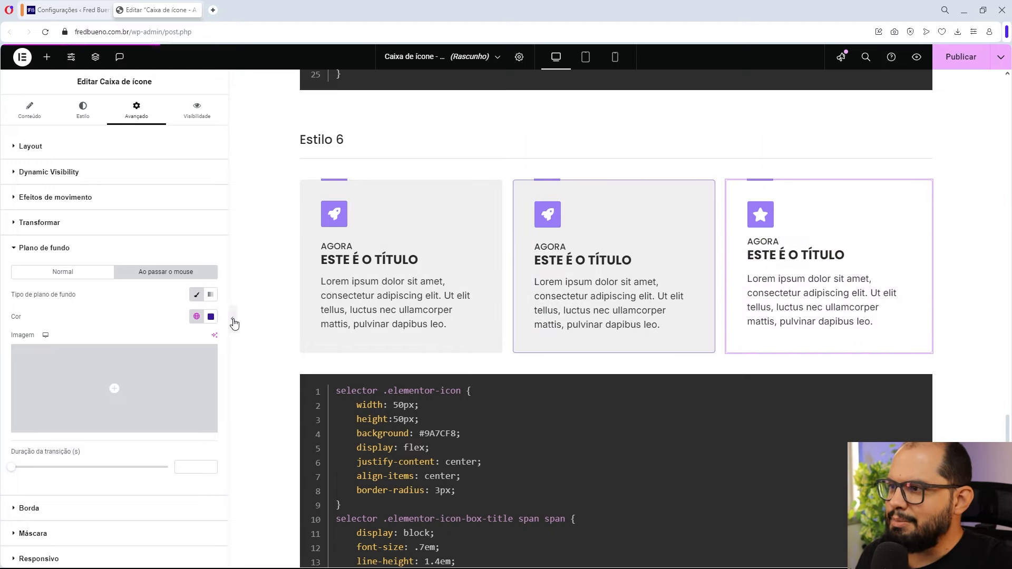
- Hide the editing panel and inspect the third Estilo 6 card's title in the browser's developer tools
left_click(234, 323)
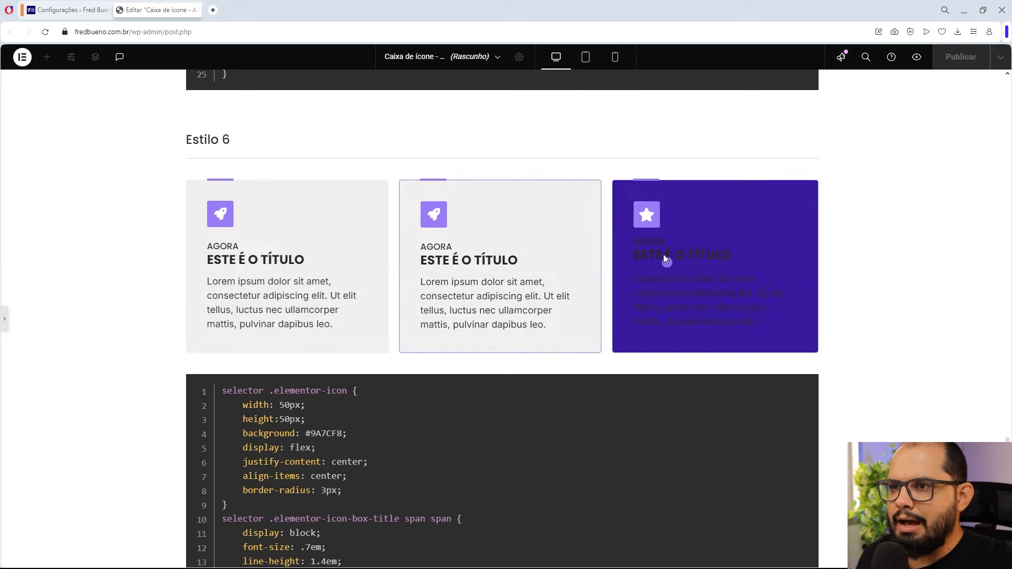
right_click(665, 256)
left_click(704, 503)
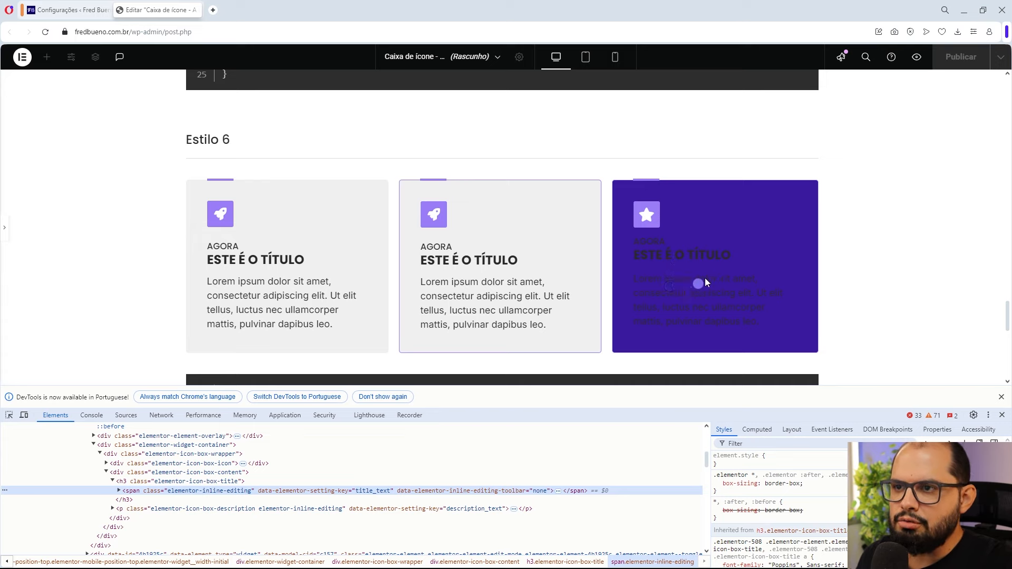
left_click(11, 416)
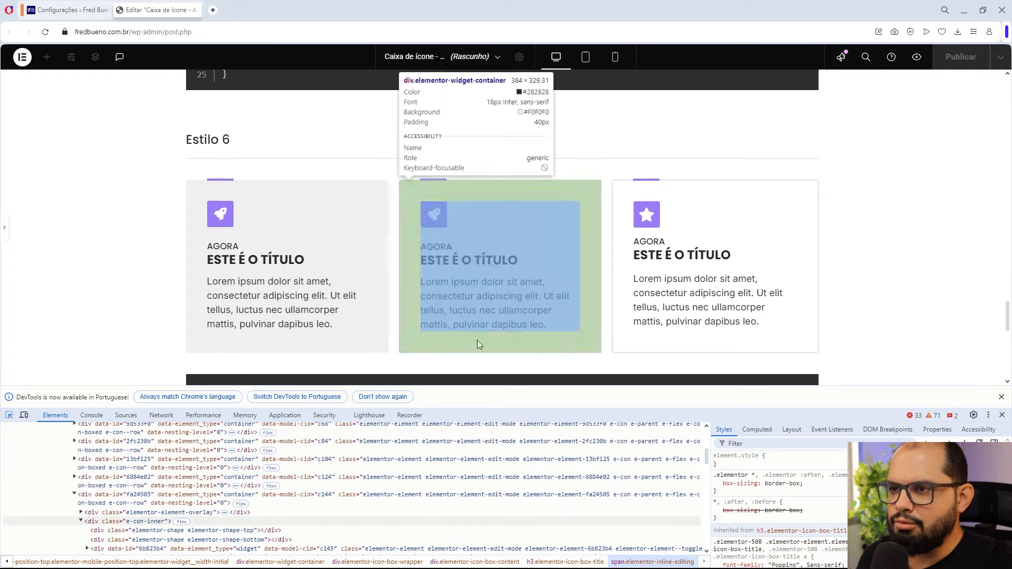
left_click(646, 258)
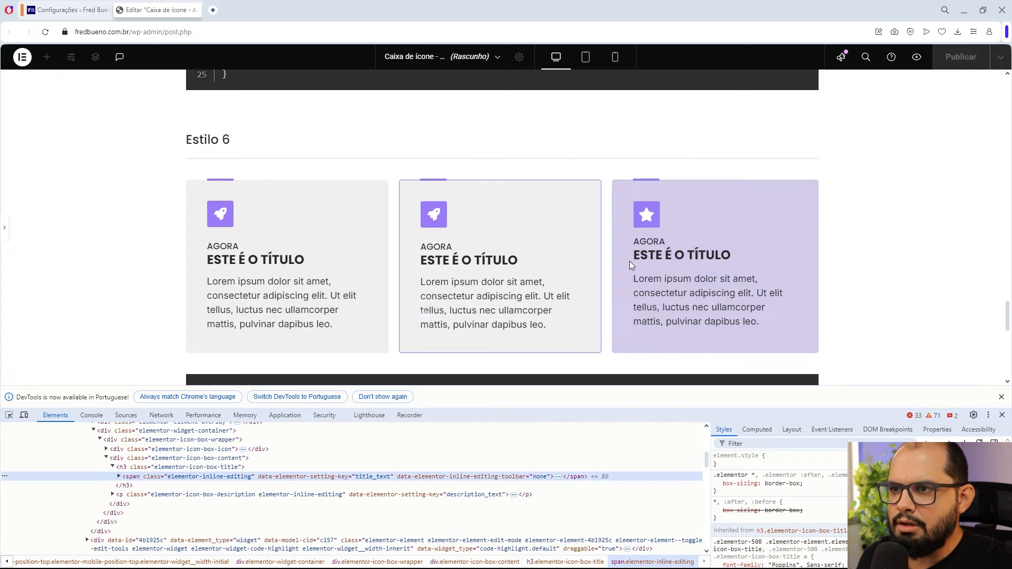
- Select the h3's class name elementor-icon-box-title, expand its inner span, and return from the developer tools to the editing panel
left_click(121, 469)
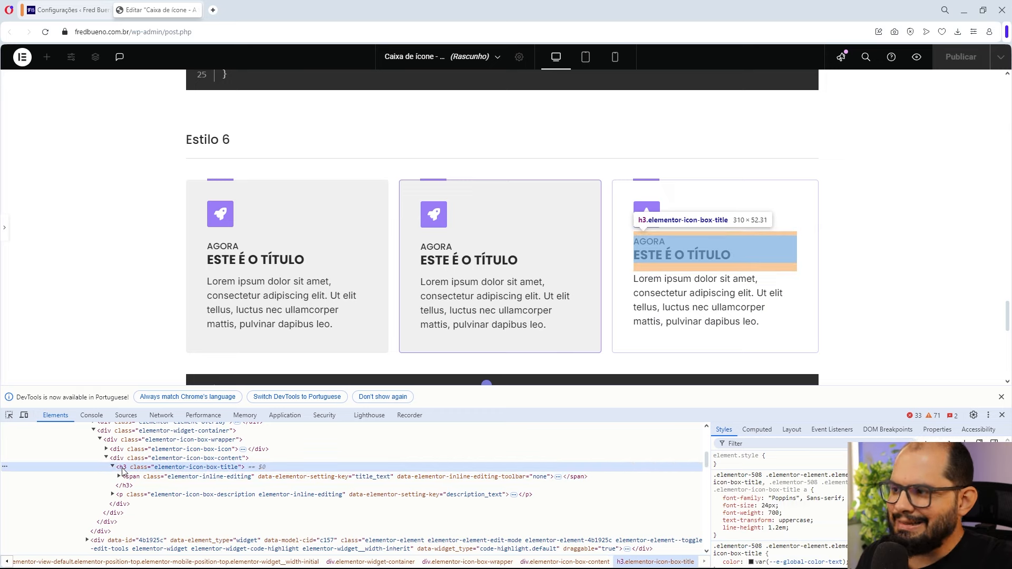
double_click(180, 470)
double_click(180, 469)
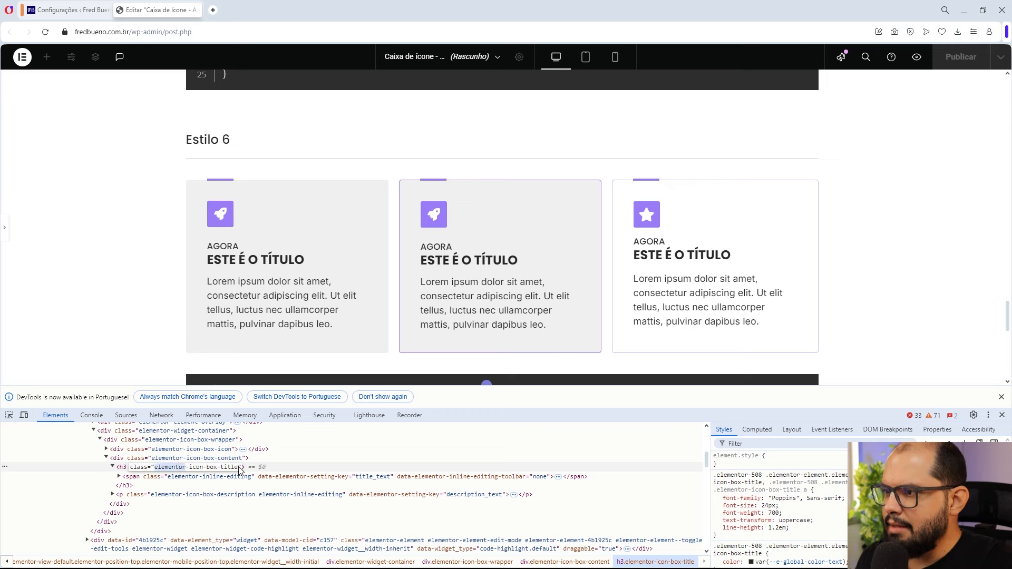
left_click_drag(238, 468, 155, 473)
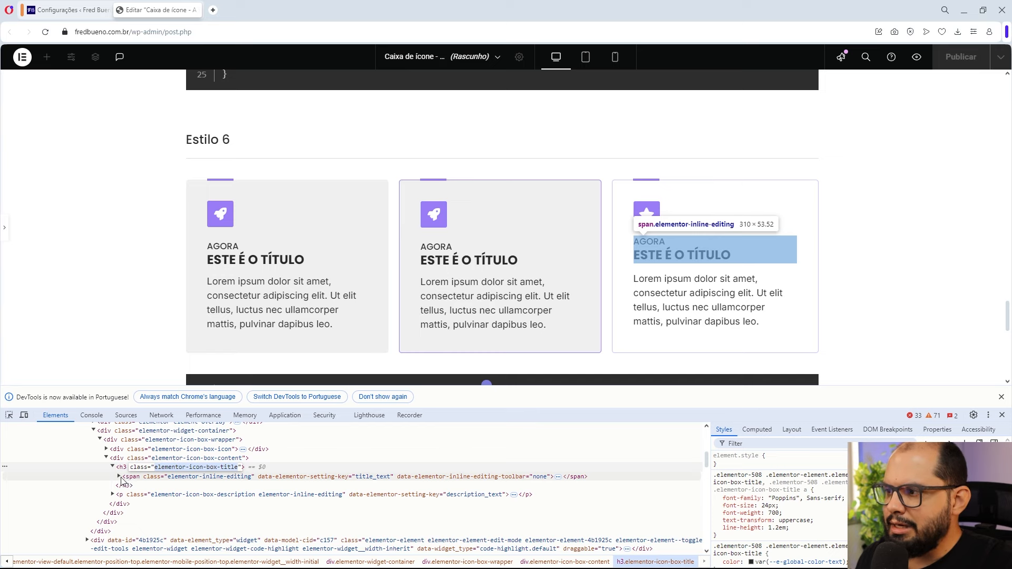
left_click(121, 478)
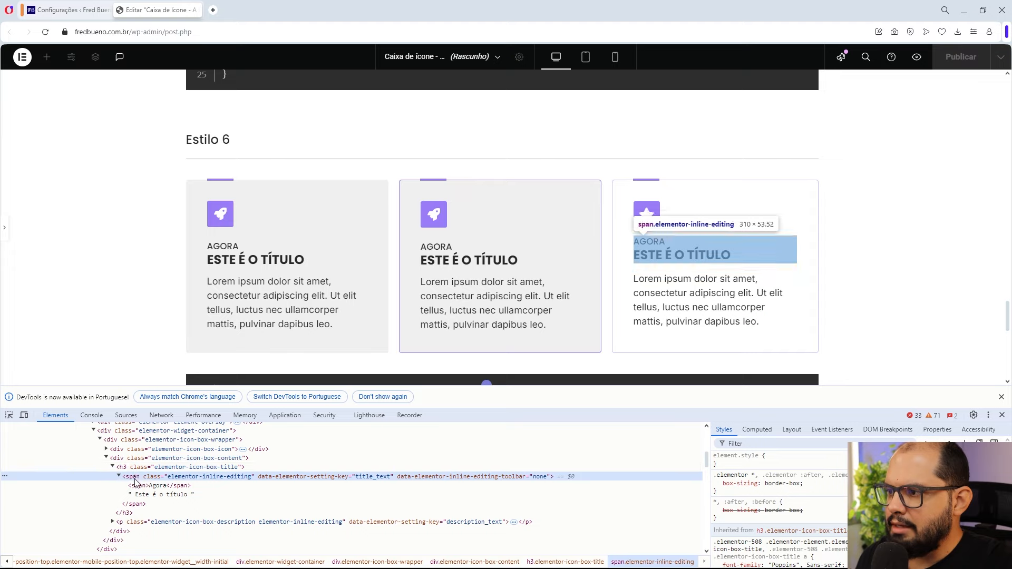
left_click(1001, 416)
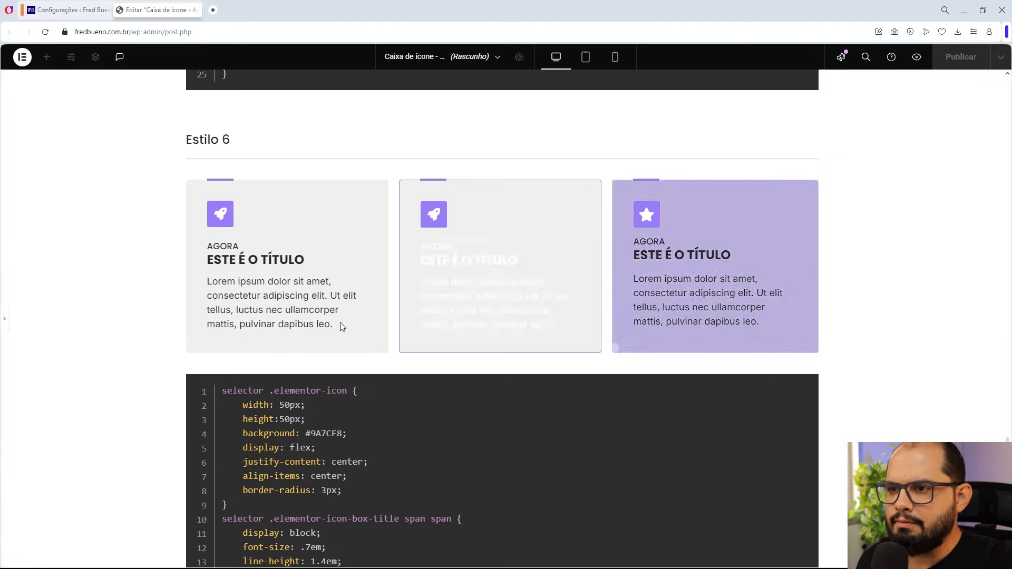
left_click(4, 318)
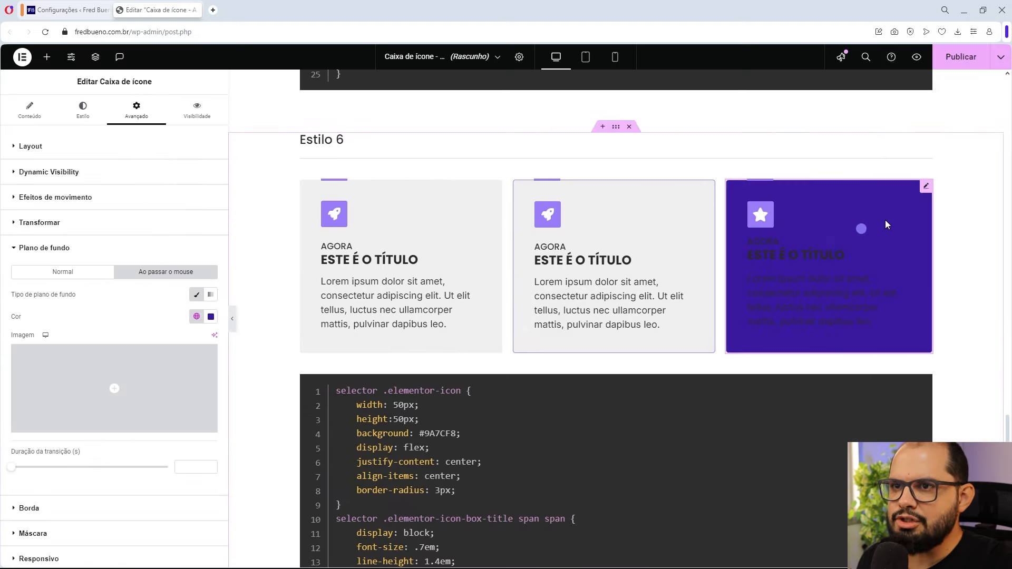
- Add an empty rule with the selector "selector .elementor-icon-box-title span" at the end of the card's custom CSS
left_click(87, 148)
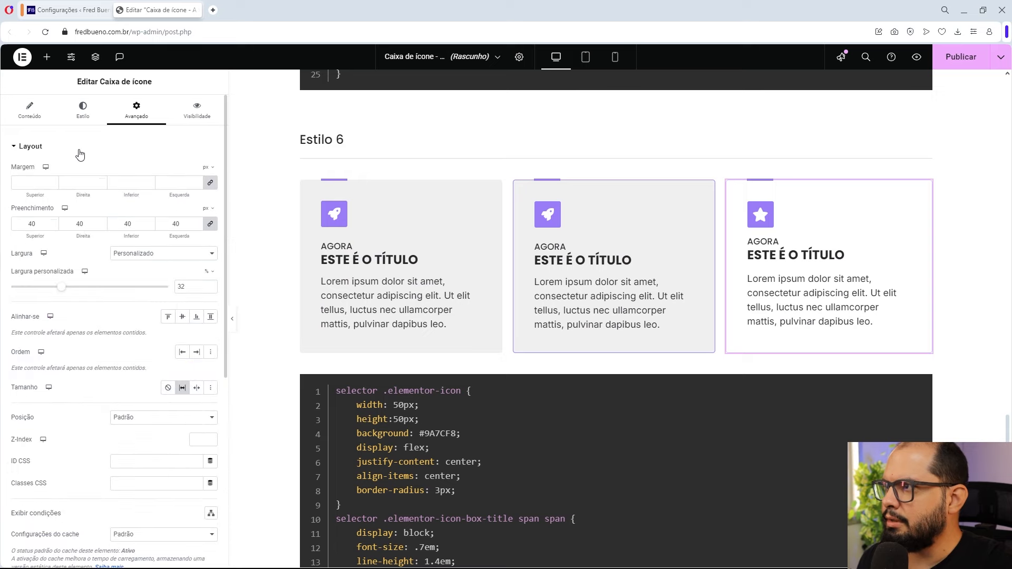
left_click(32, 147)
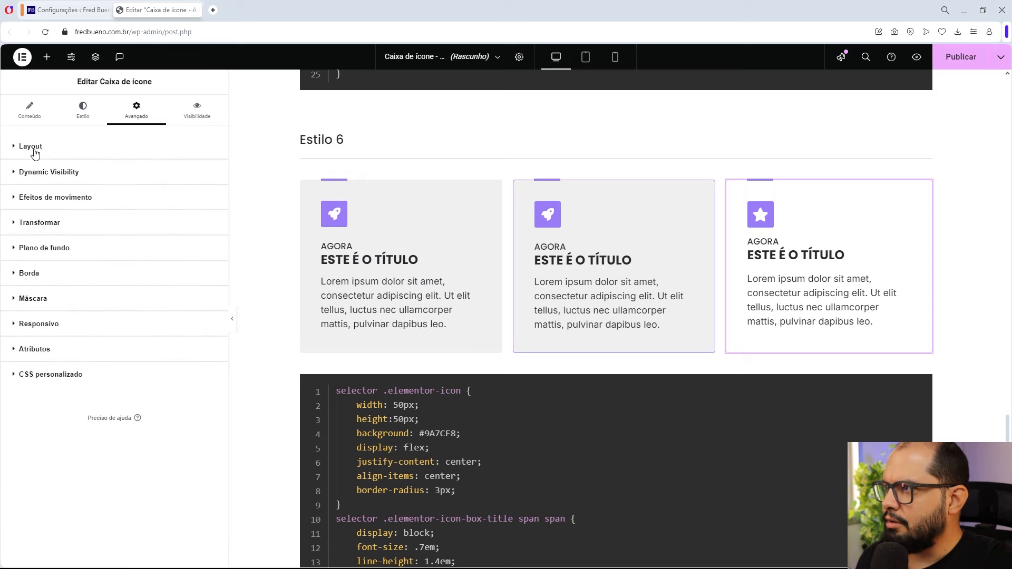
left_click(47, 375)
scroll(95, 411, "down", 3)
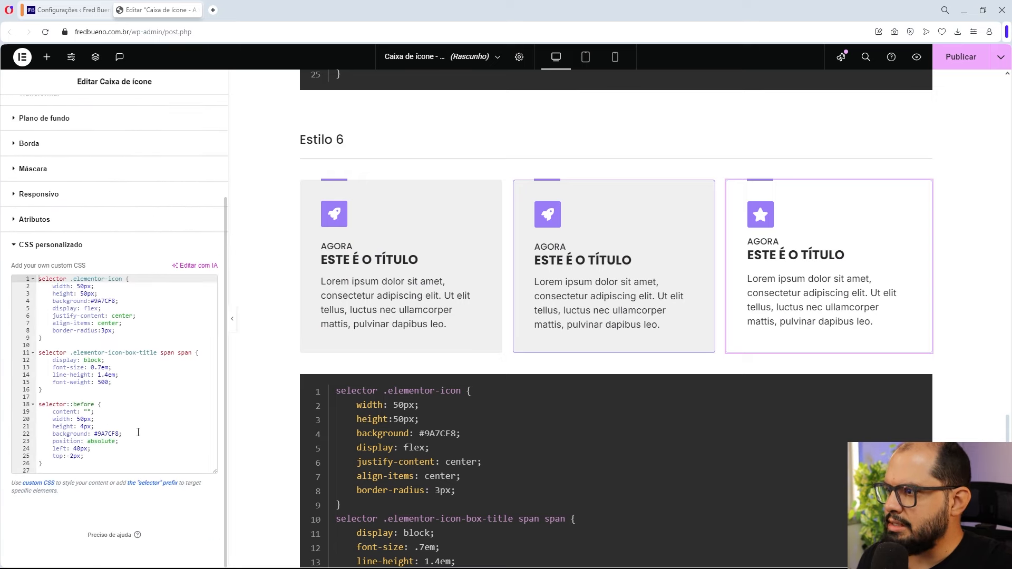
left_click(42, 470)
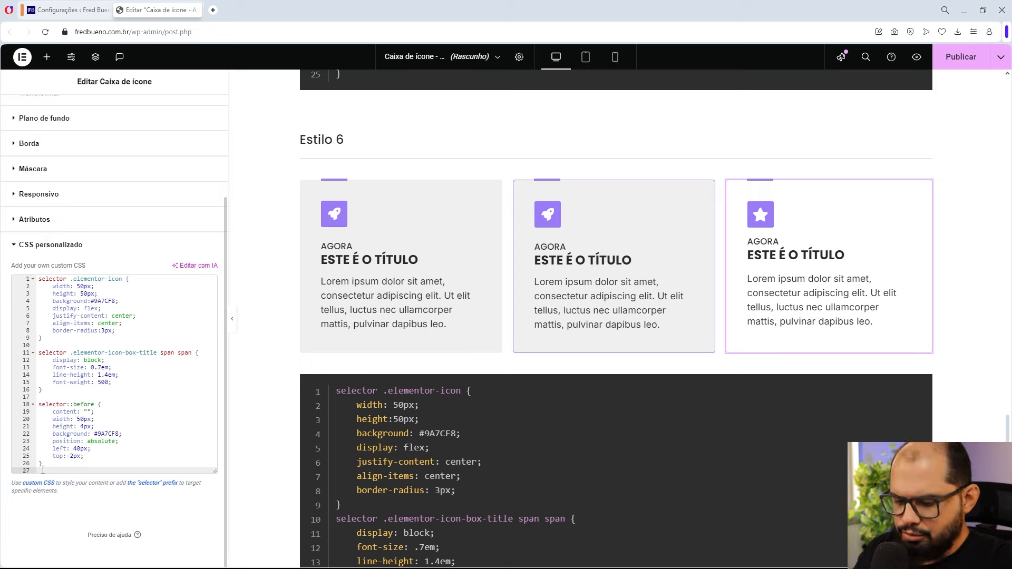
key("Return")
type("selector")
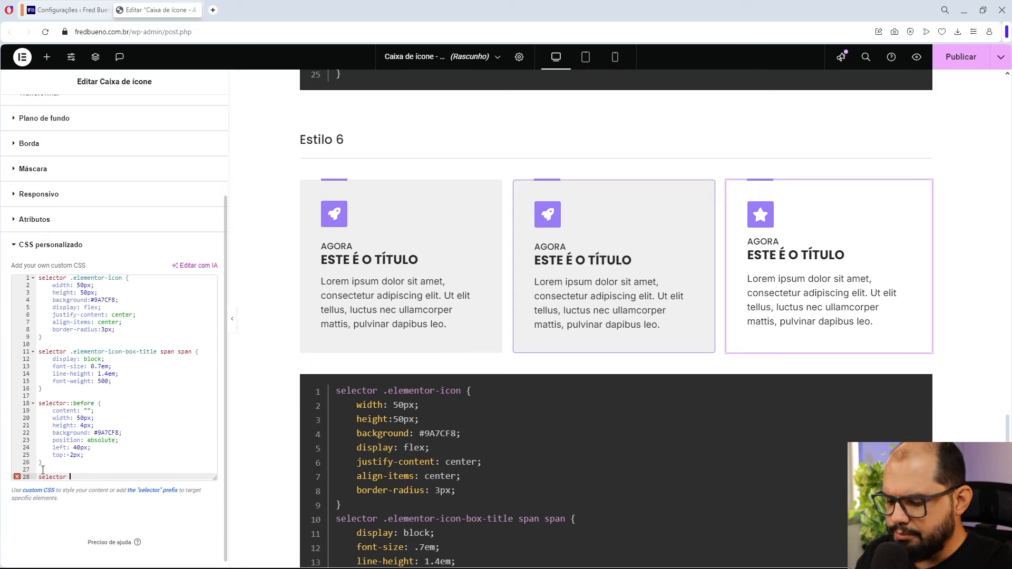
type(" .elementor-icon-box-title")
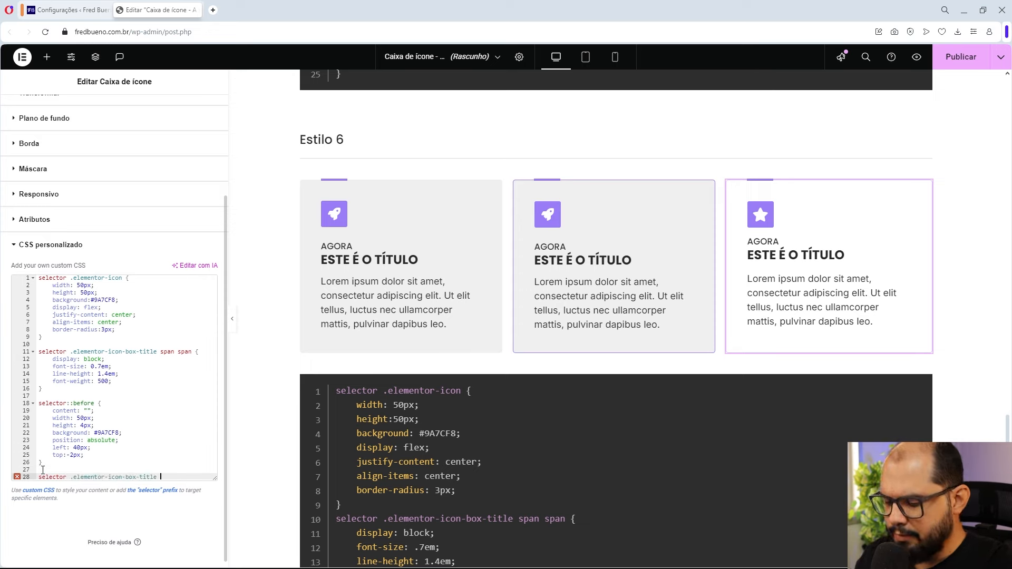
type(" sap")
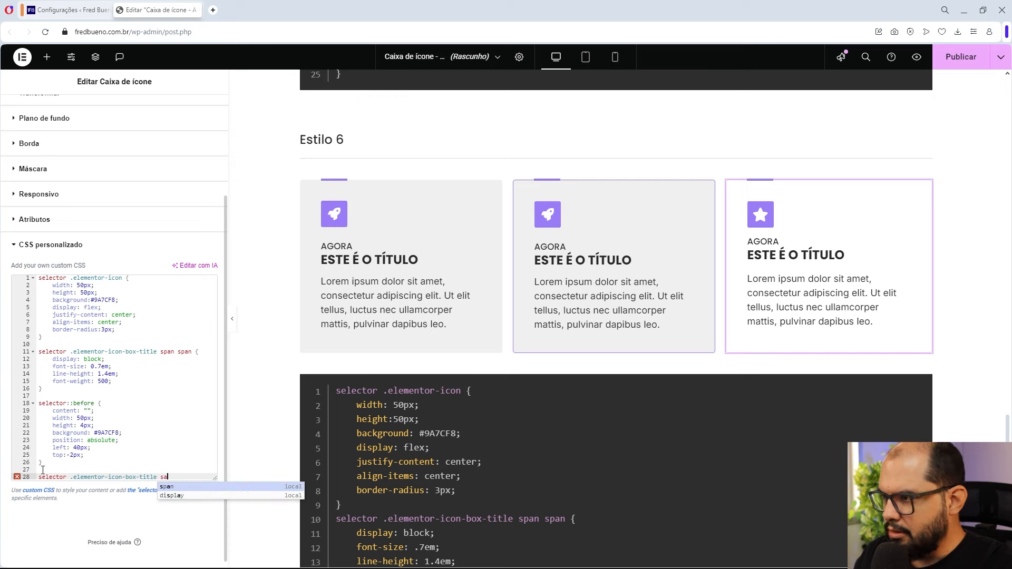
key("BackSpace")
key("BackSpace")
type("pan {")
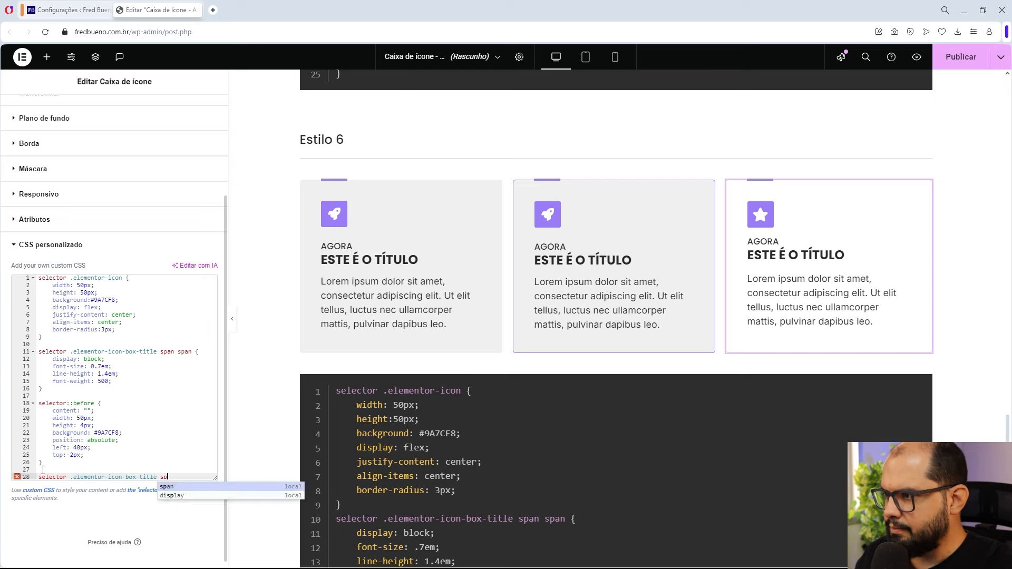
key("Return")
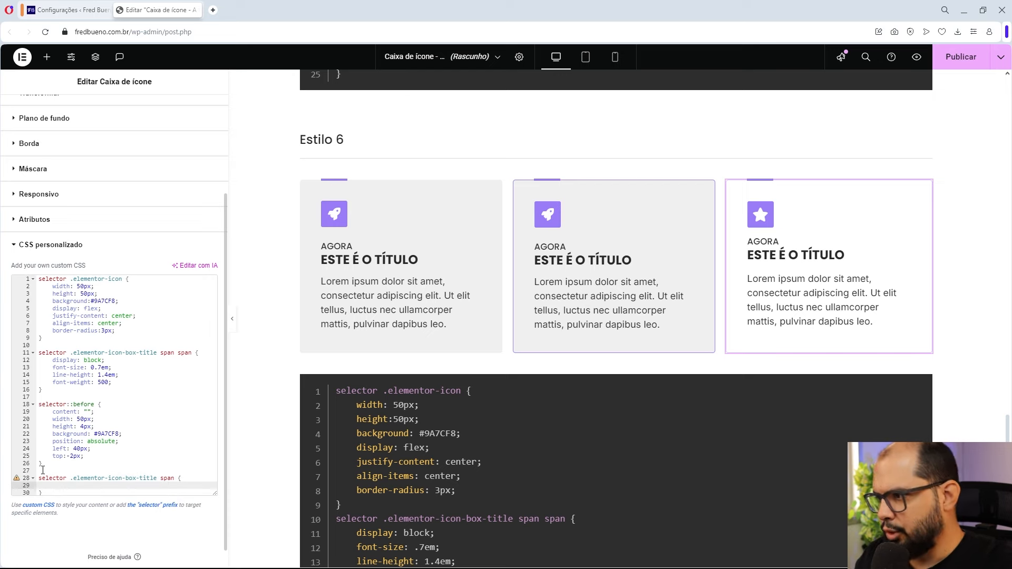
- Enlarge the custom CSS editor and add the declaration "color:#fff;" to the new title span rule
left_click_drag(214, 494, 212, 546)
scroll(204, 484, "down", 2)
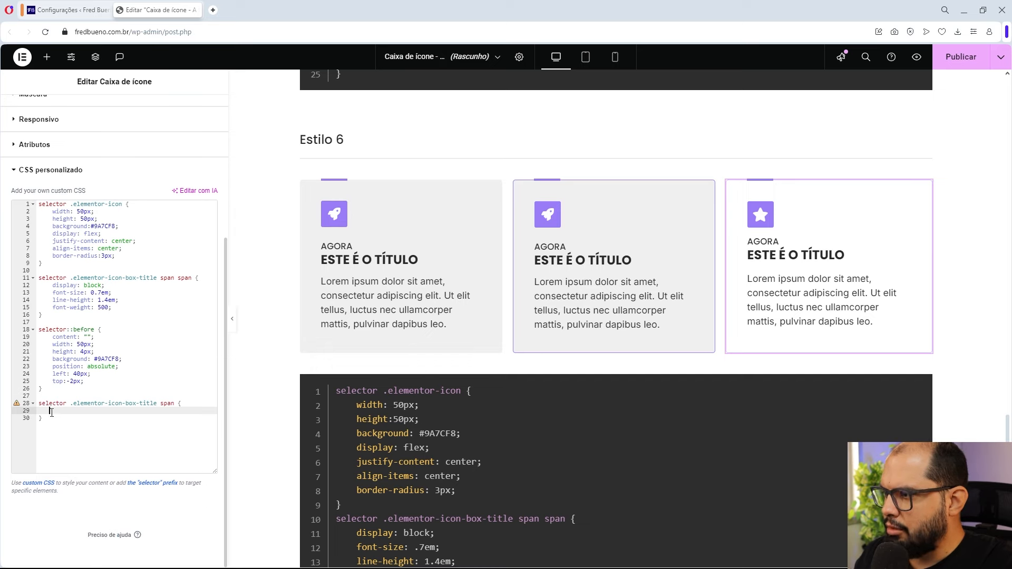
type("co")
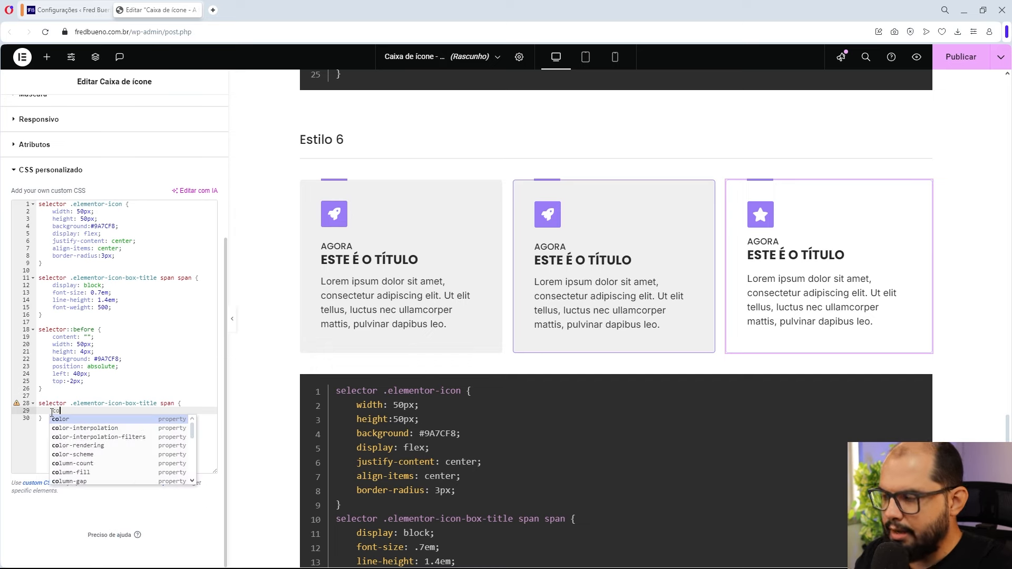
type("lor:#")
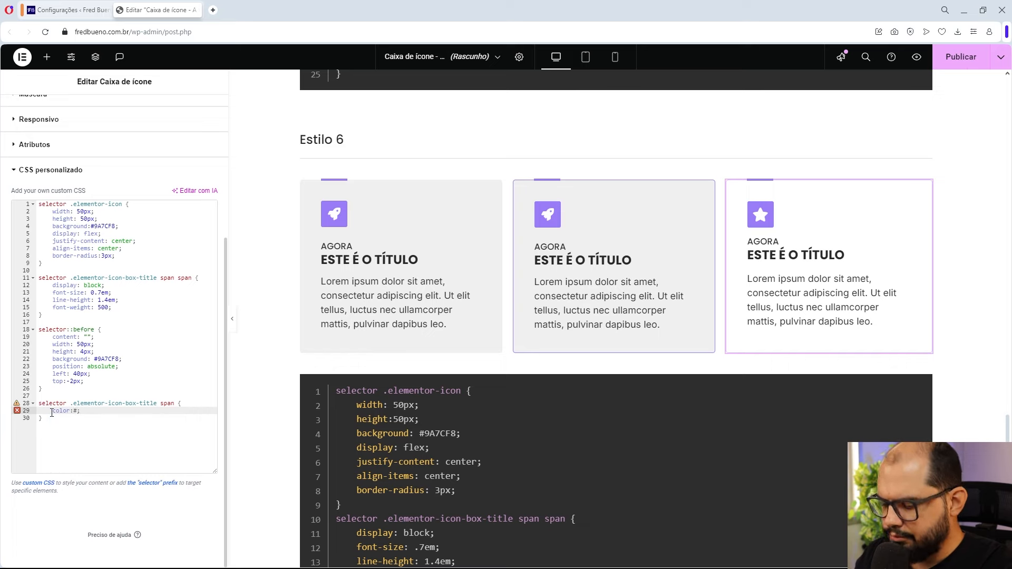
type("fff")
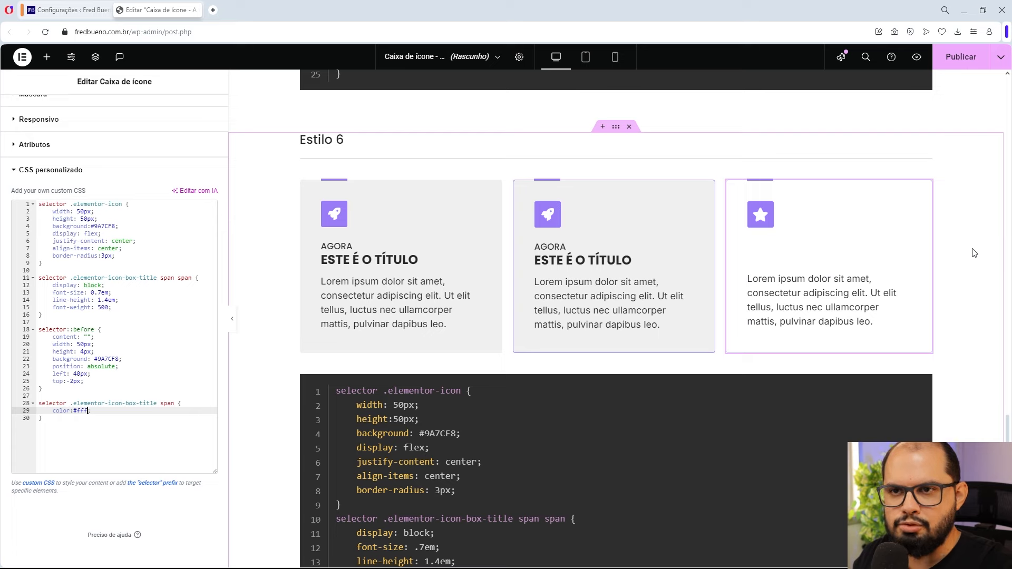
- Check the color options for the title and description in the card's content styling, and return to its advanced settings
scroll(90, 138, "up", 4)
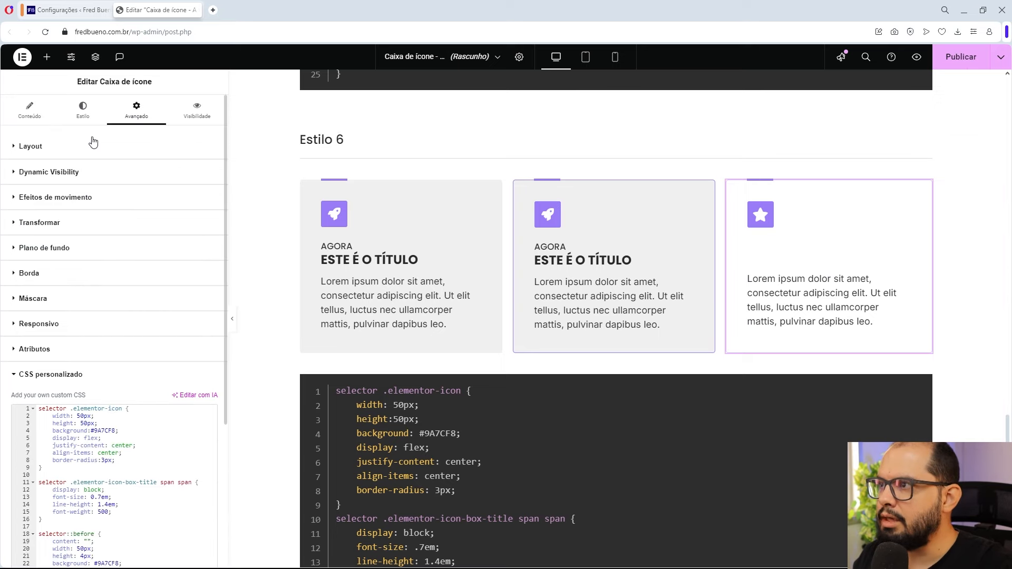
left_click(84, 113)
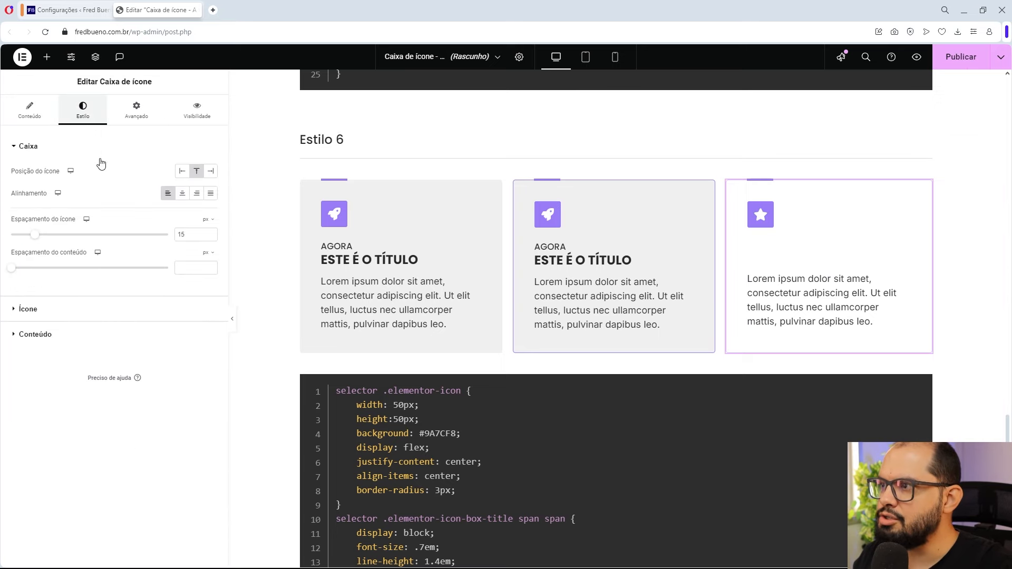
left_click(74, 336)
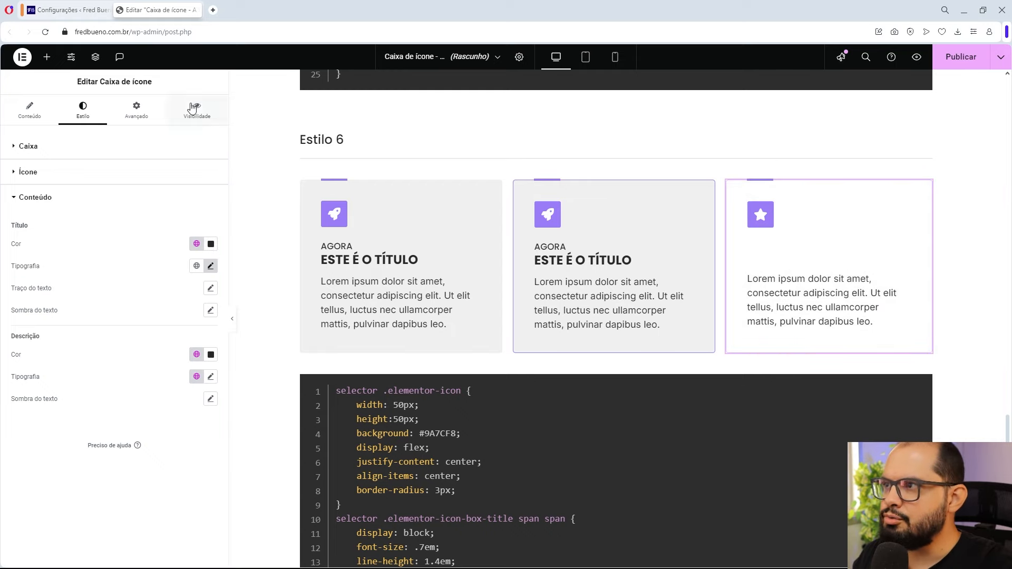
left_click(137, 110)
left_click(40, 147)
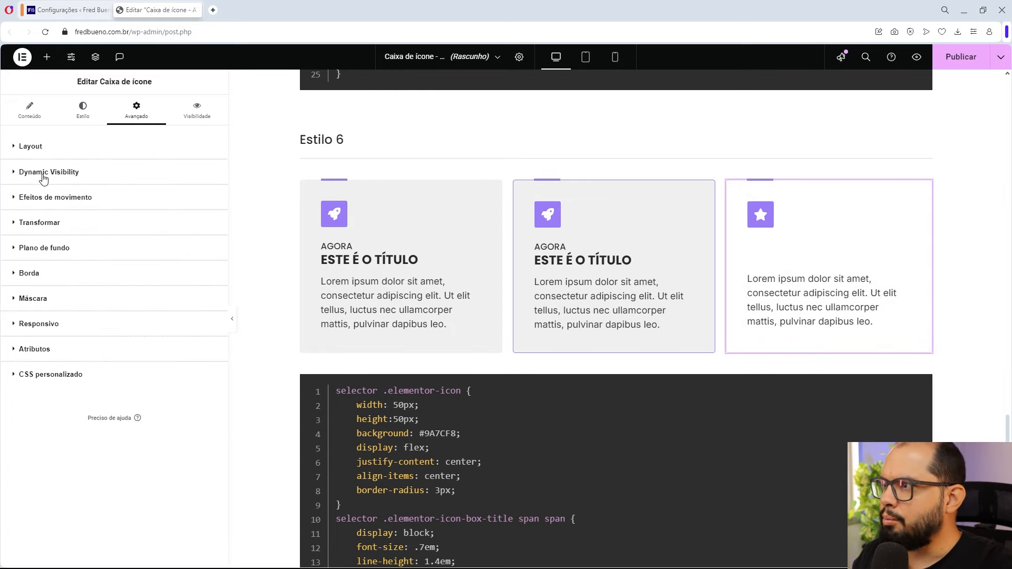
- Make the title span rule in the third card's custom CSS apply on hover, with the selector "selector:hover .elementor-icon-box-title span"
left_click(88, 374)
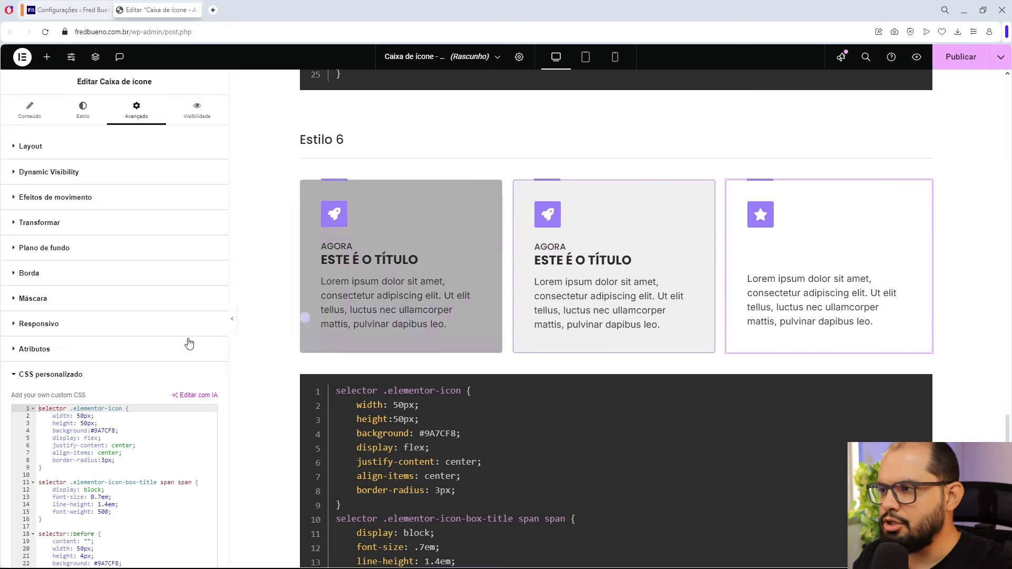
scroll(129, 356, "down", 3)
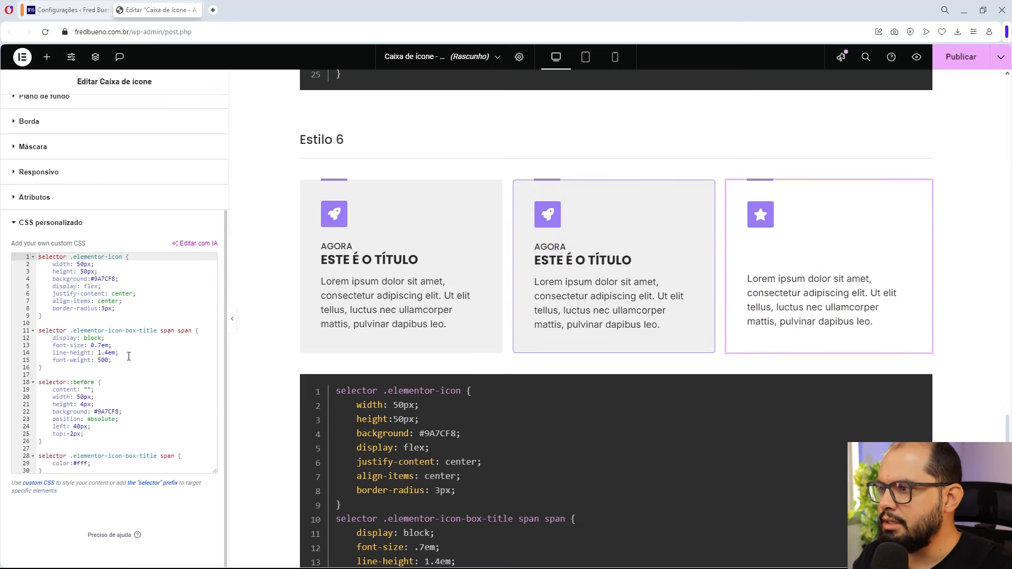
left_click(67, 457)
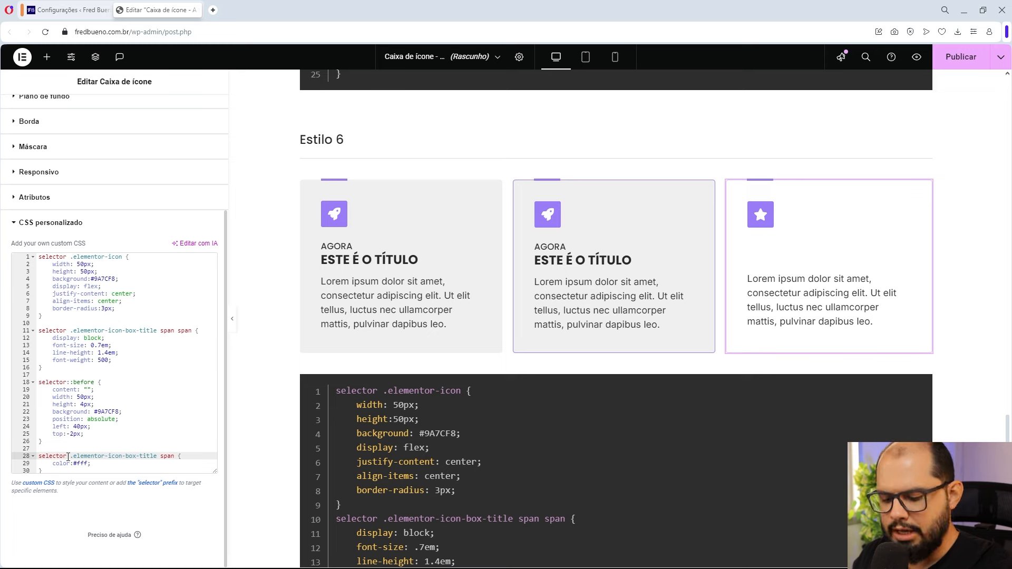
key("BackSpace")
type(":hover")
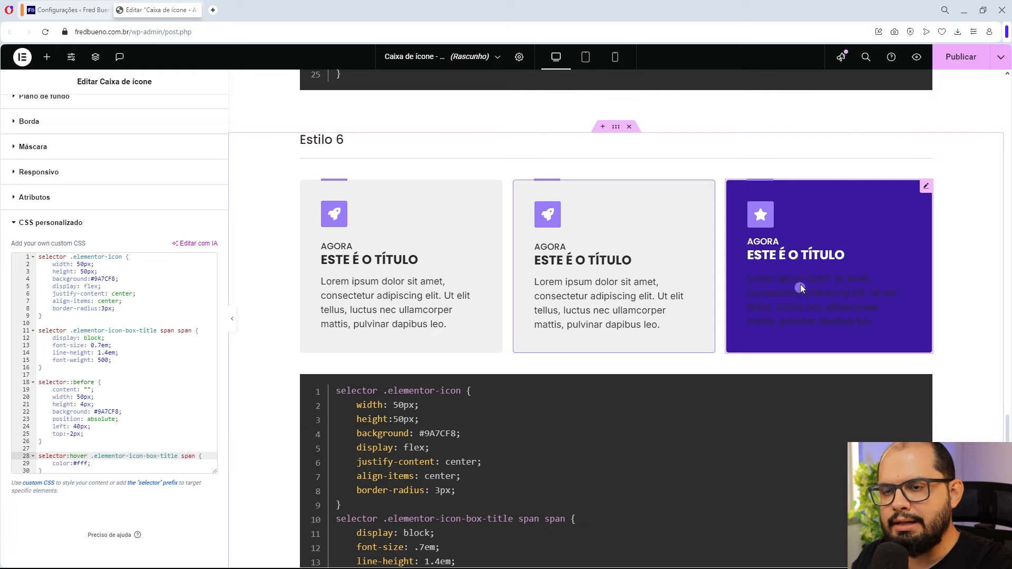
- Collapse the editing panel and inspect the third card's description paragraph in the developer tools
left_click(235, 328)
right_click(648, 293)
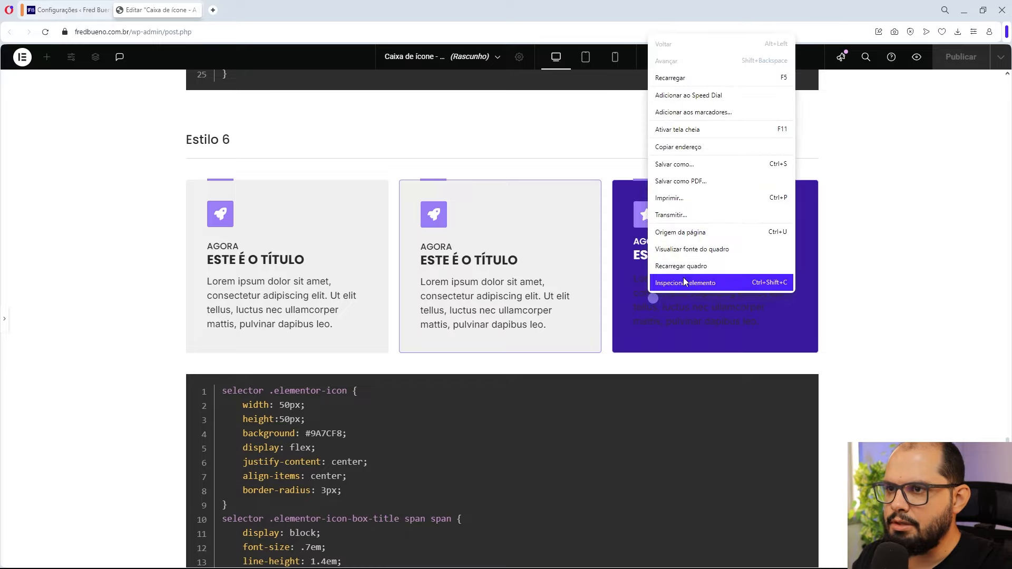
left_click(684, 283)
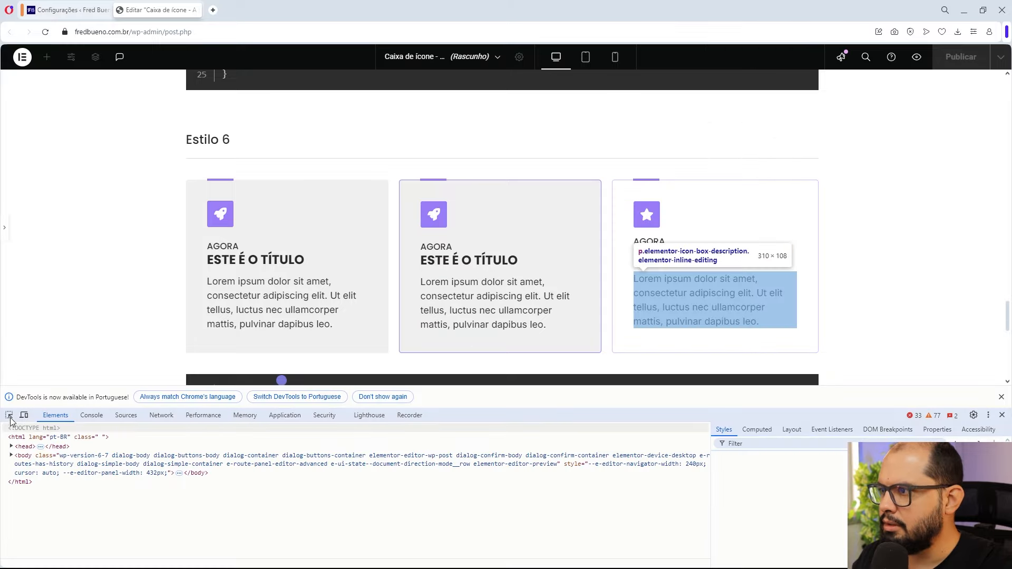
left_click(10, 419)
left_click(641, 328)
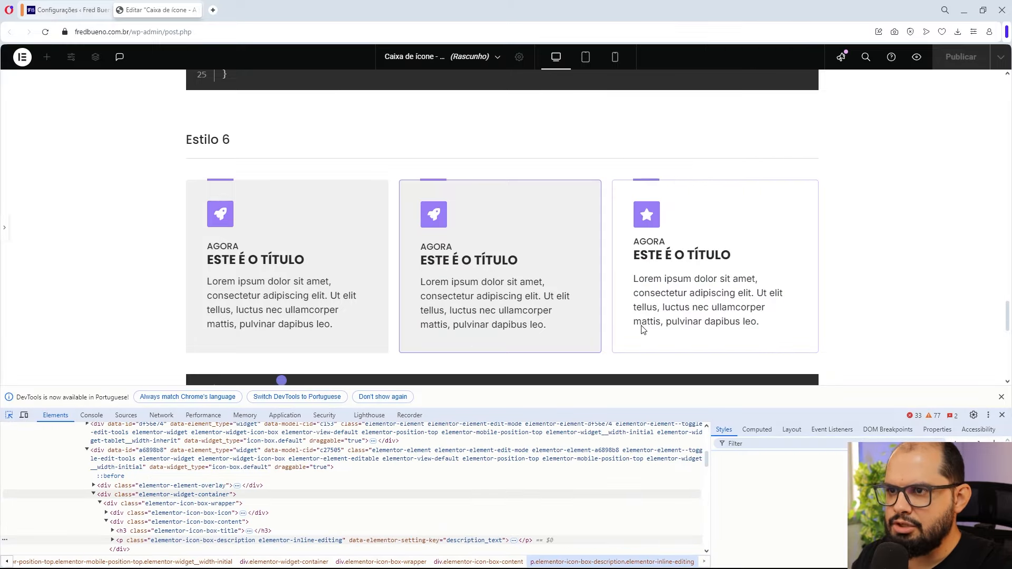
scroll(135, 472, "down", 3)
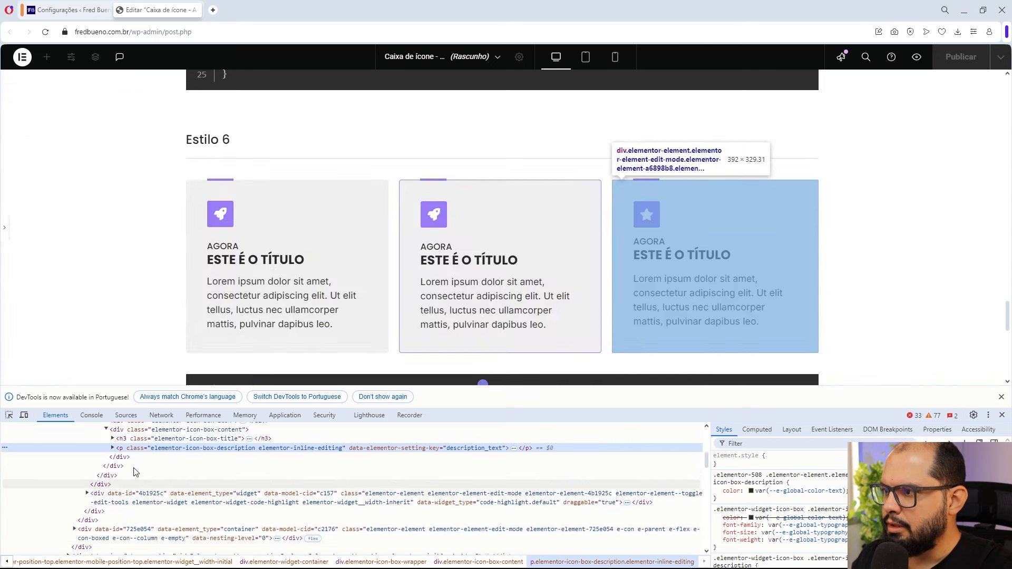
scroll(136, 472, "up", 2)
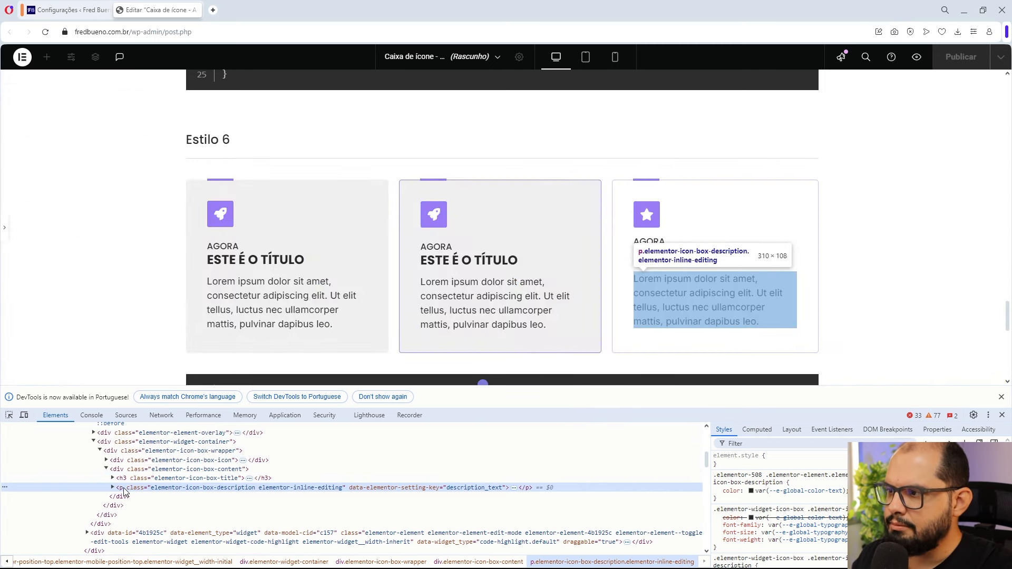
- Copy the paragraph's class name elementor-icon-box-description, close the developer tools, and reopen the editing panel
double_click(185, 488)
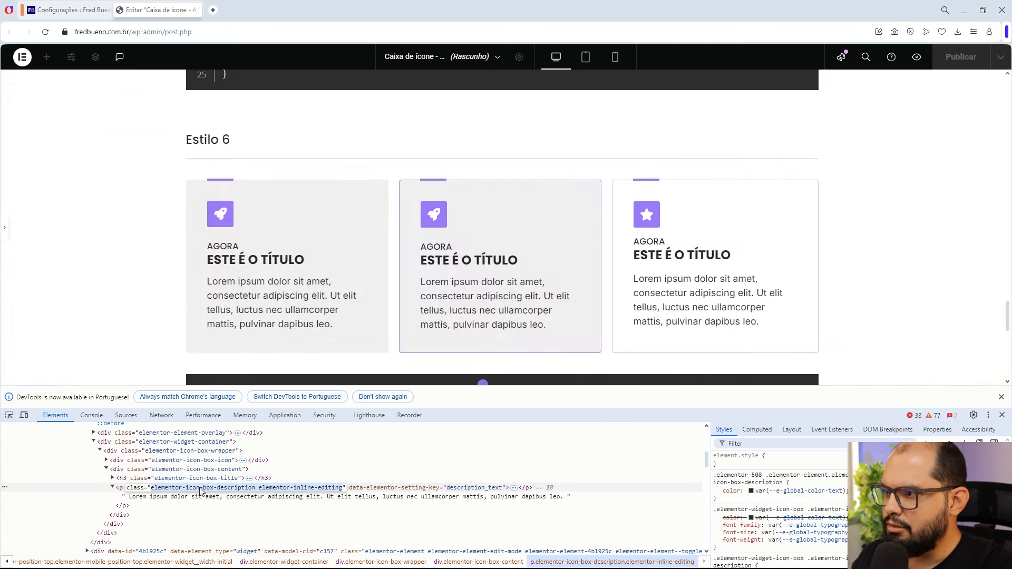
left_click(233, 489)
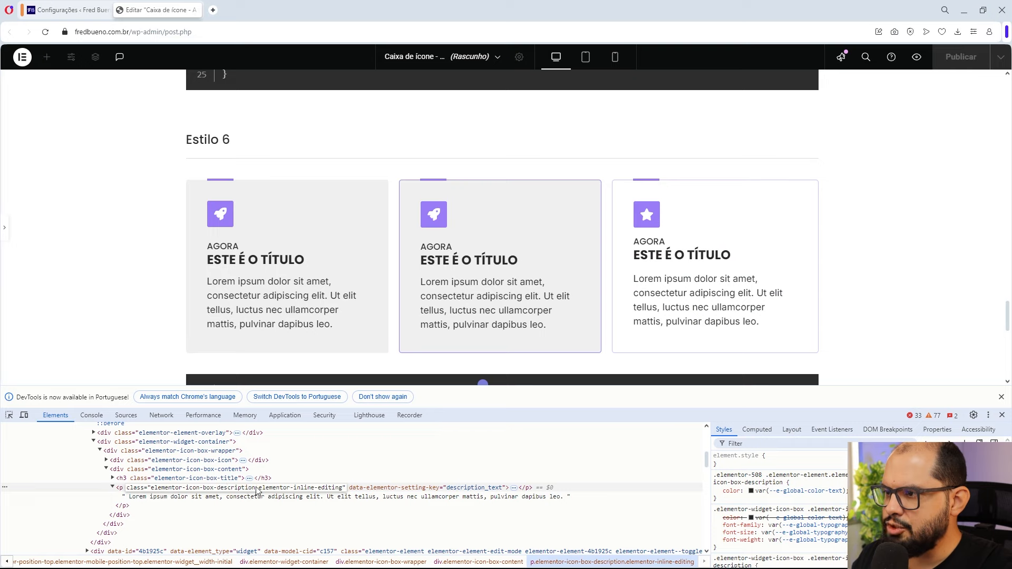
left_click_drag(256, 489, 157, 492)
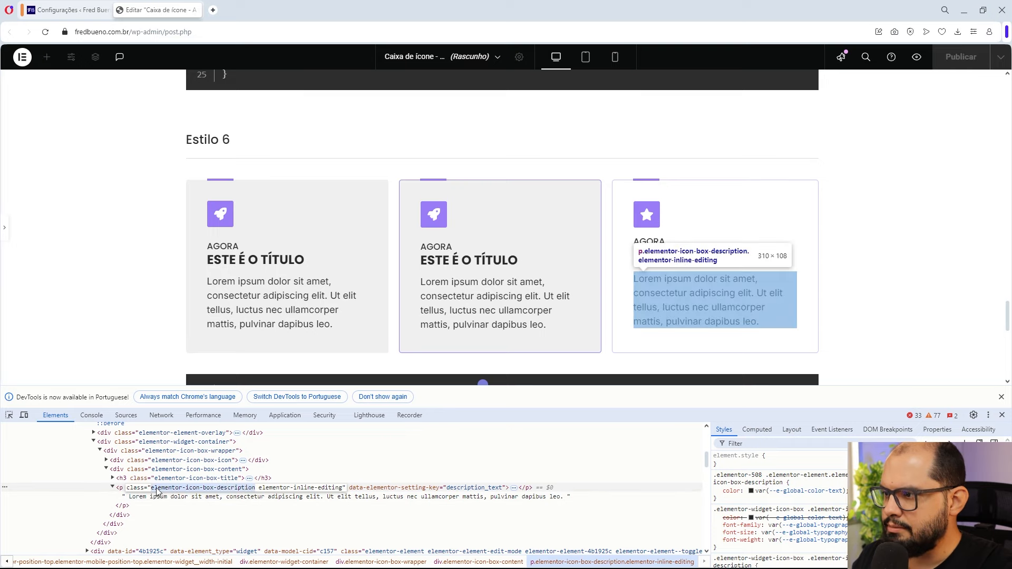
right_click(157, 491)
left_click(174, 323)
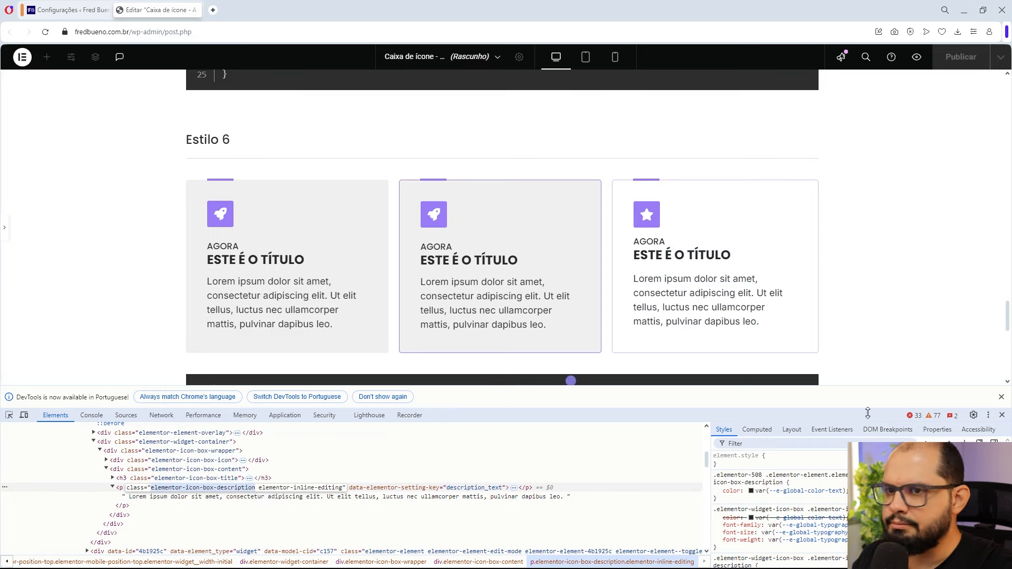
left_click(1001, 415)
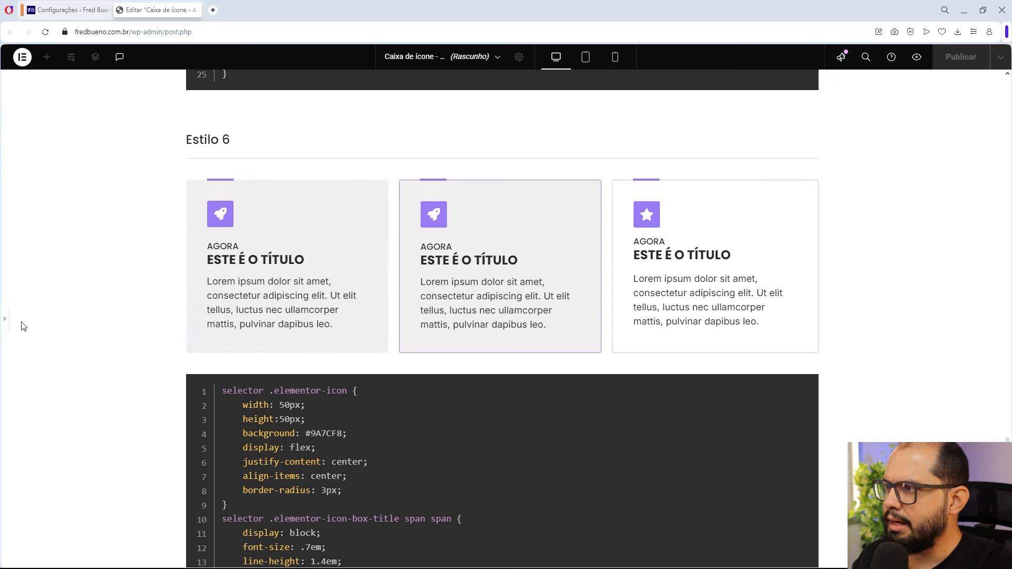
left_click(4, 322)
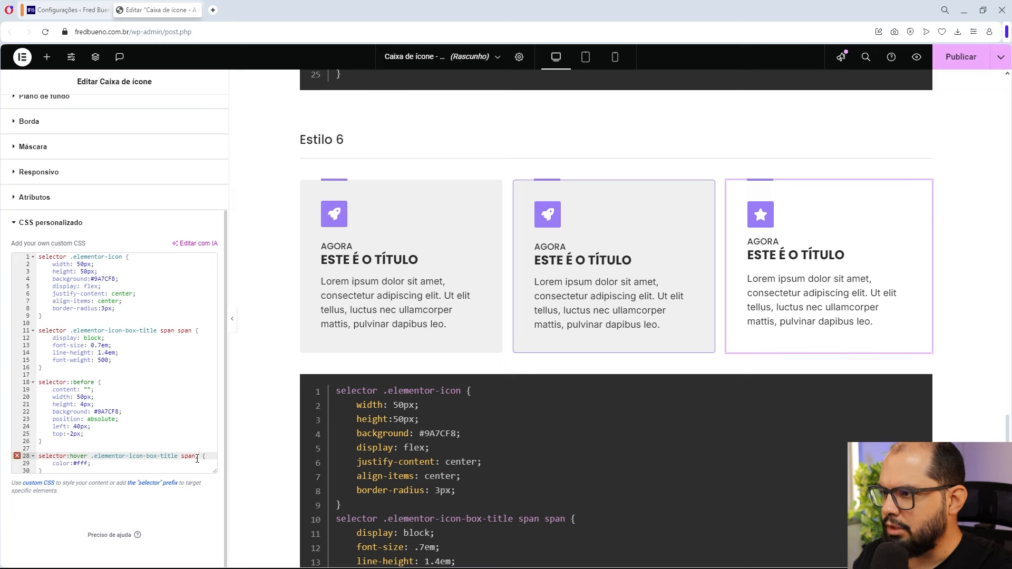
- Add "selector:hover .elementor-icon-box-description" as a second, comma-separated selector to the title's hover color rule
key("ctrl+v")
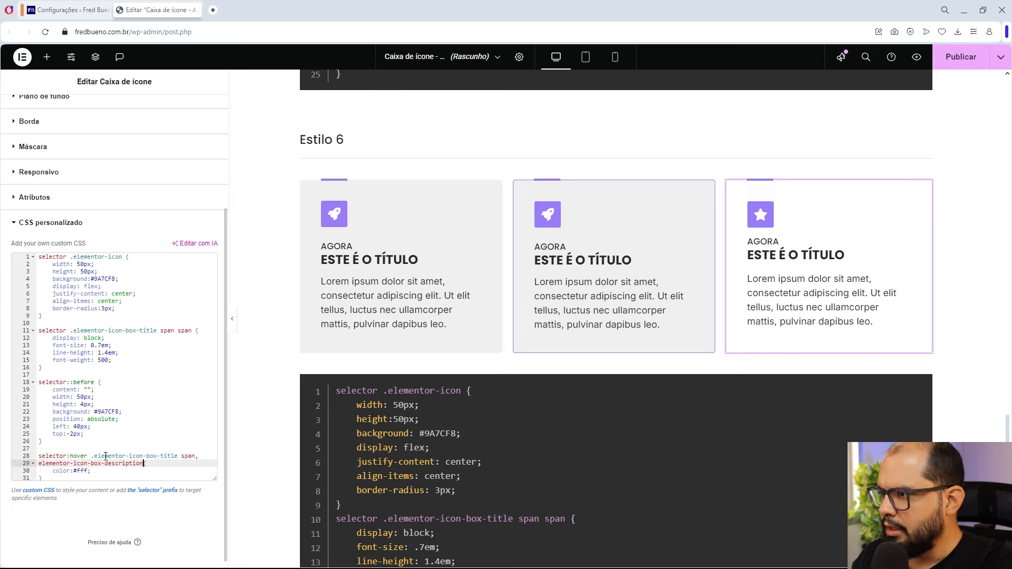
left_click_drag(88, 456, 37, 463)
key("ctrl+c")
left_click(39, 463)
key("ctrl+v")
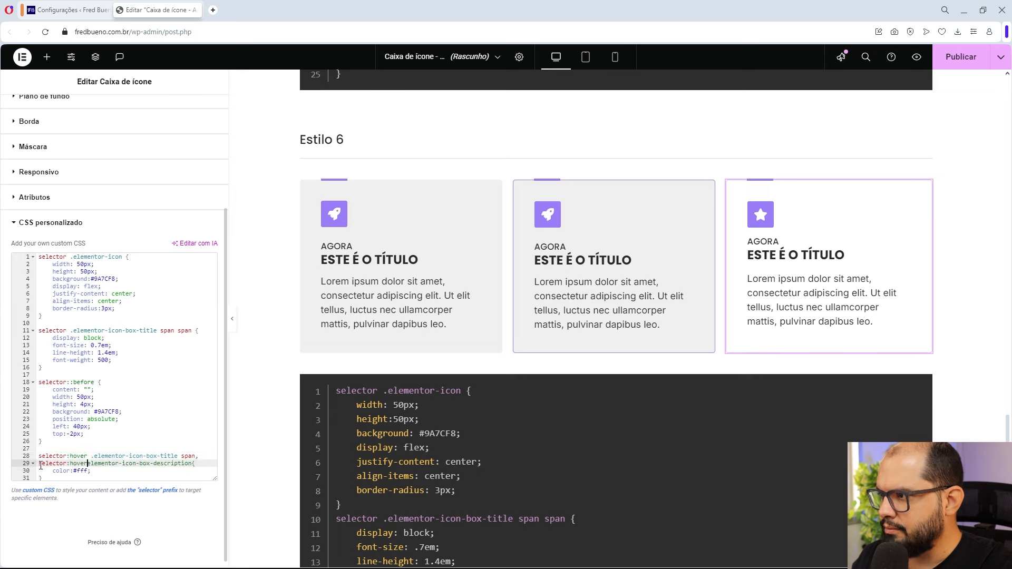
left_click(91, 457)
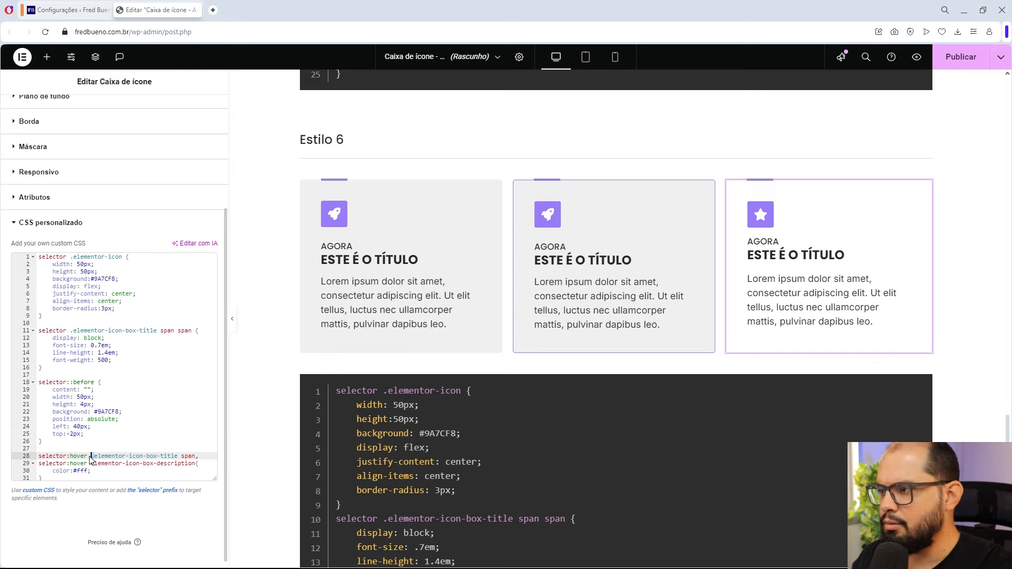
left_click(91, 461)
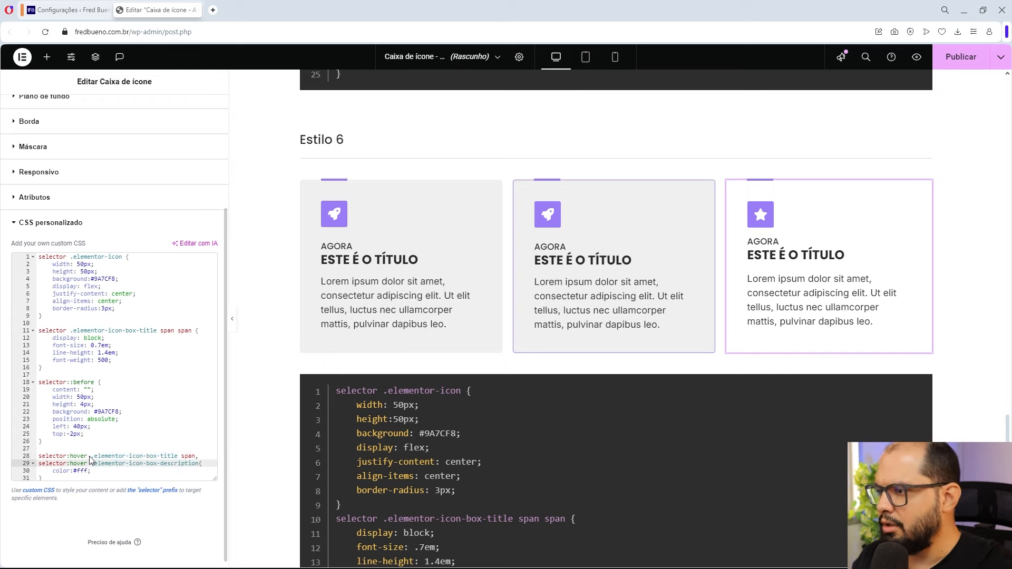